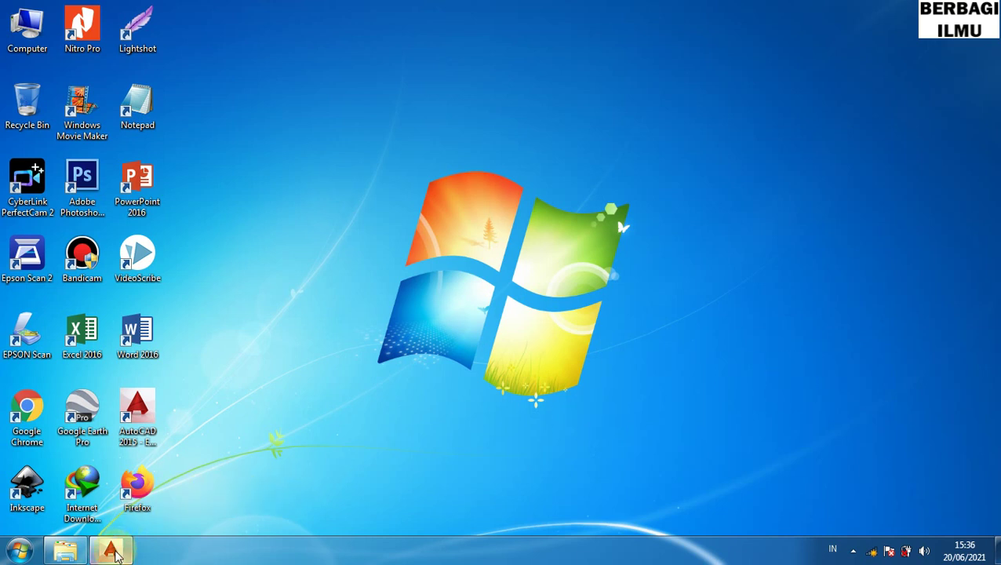
- Restore the AutoCAD 2015 window showing Drawing1.dwg's road map and 34-row name table
click(112, 552)
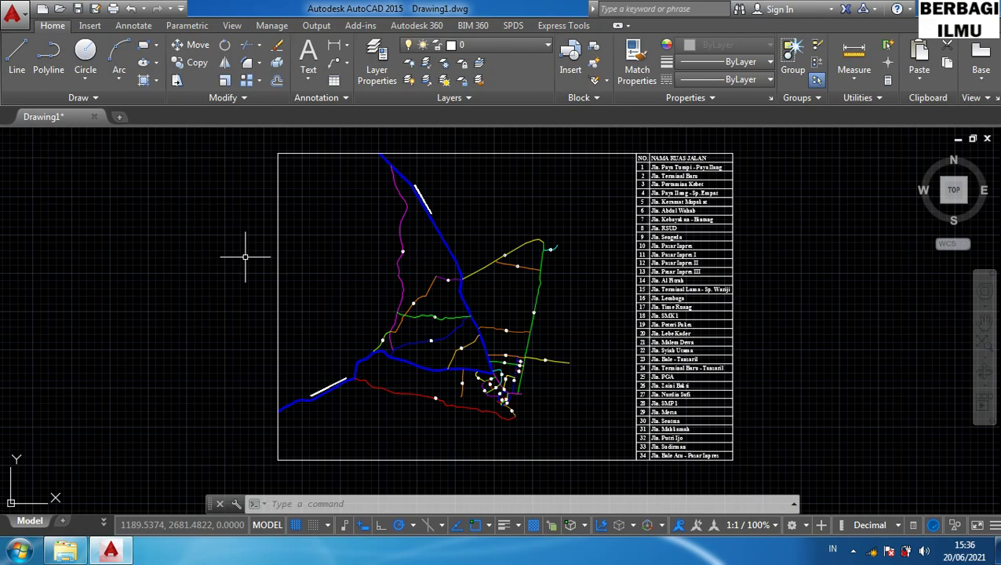
key(ctrl+p)
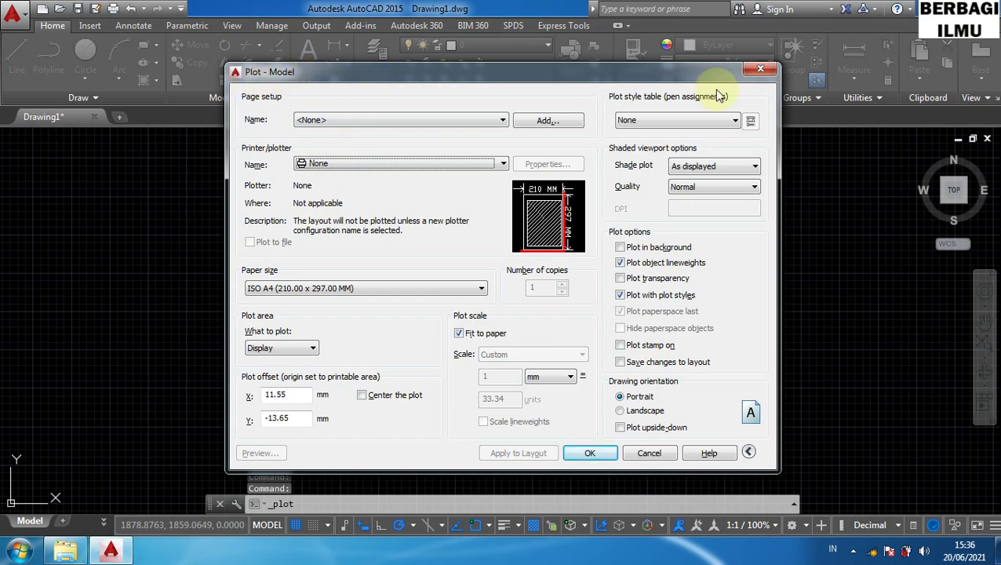
click(760, 71)
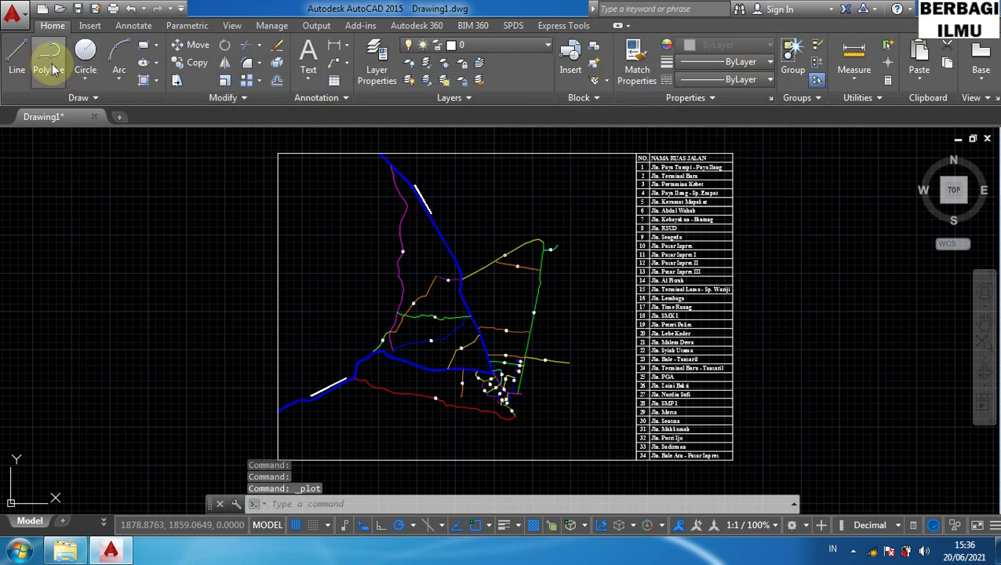
click(23, 19)
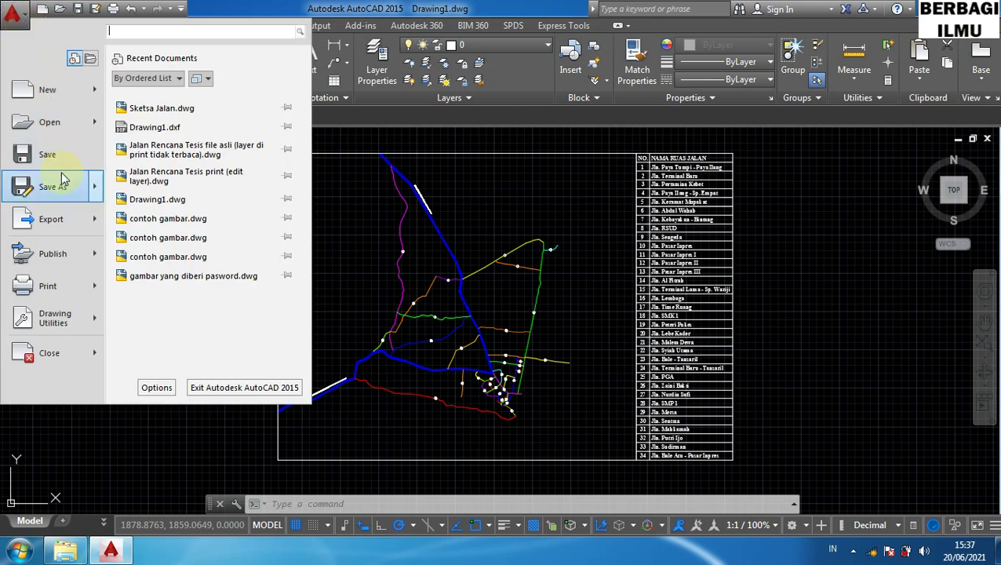
click(47, 287)
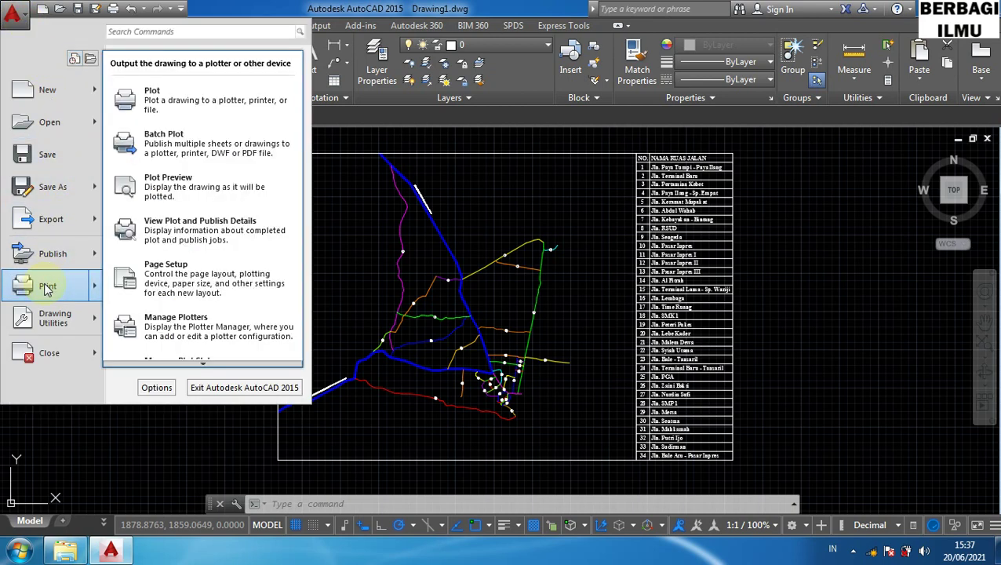
click(167, 95)
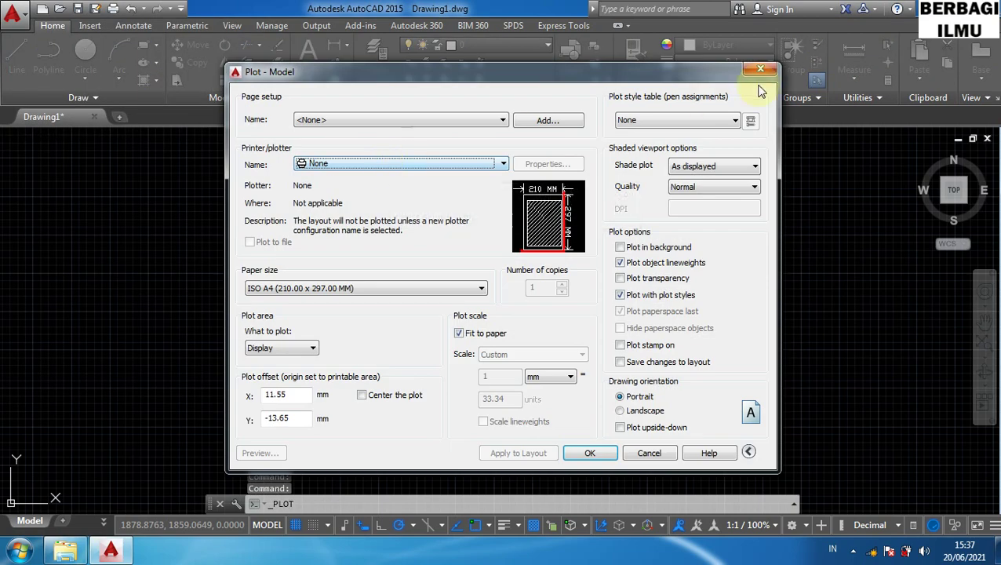
click(759, 71)
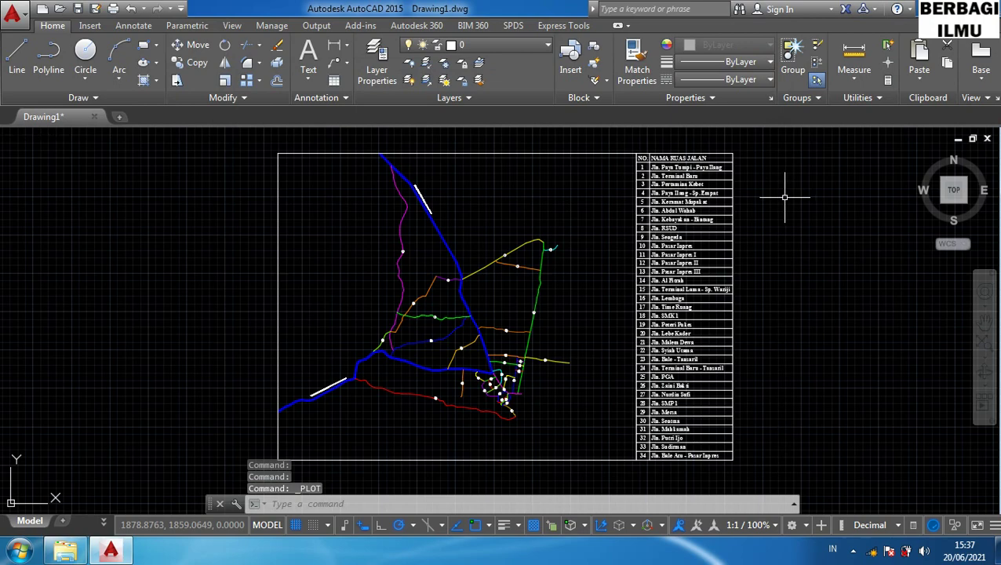
- Open the Plot dialog with Ctrl+P and set the printer/plotter to DWG To PDF.pc3
key(ctrl+p)
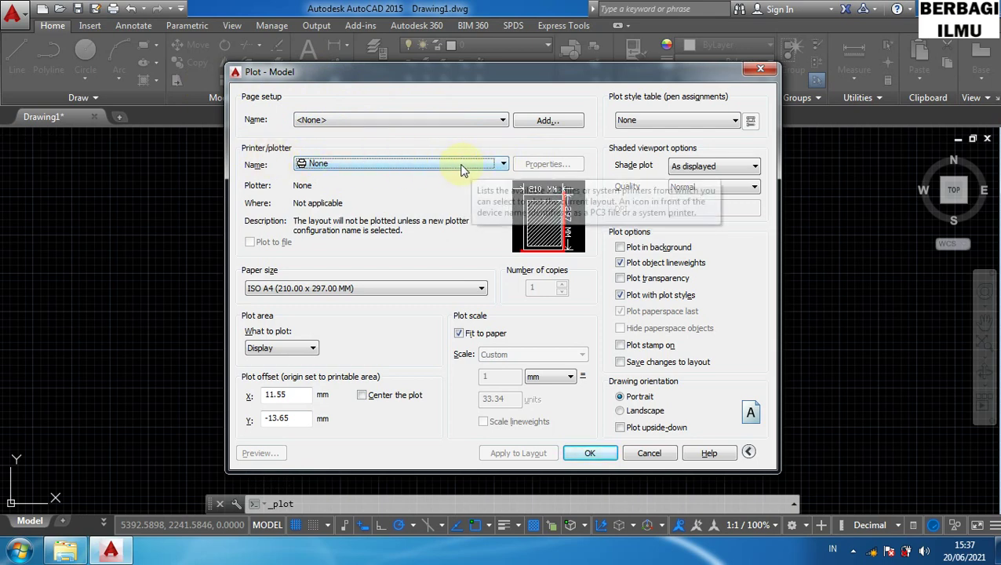
click(500, 164)
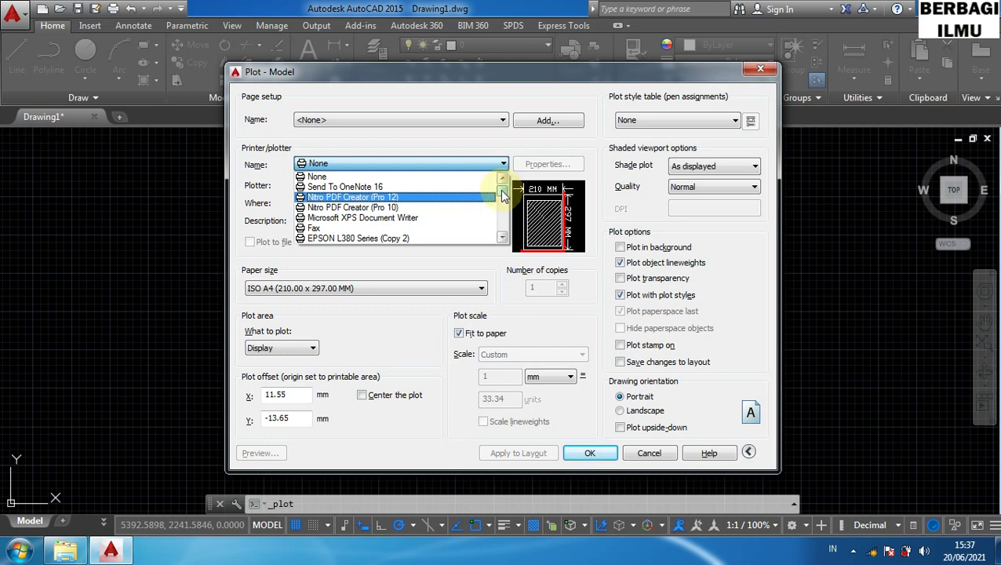
drag(504, 195, 504, 204)
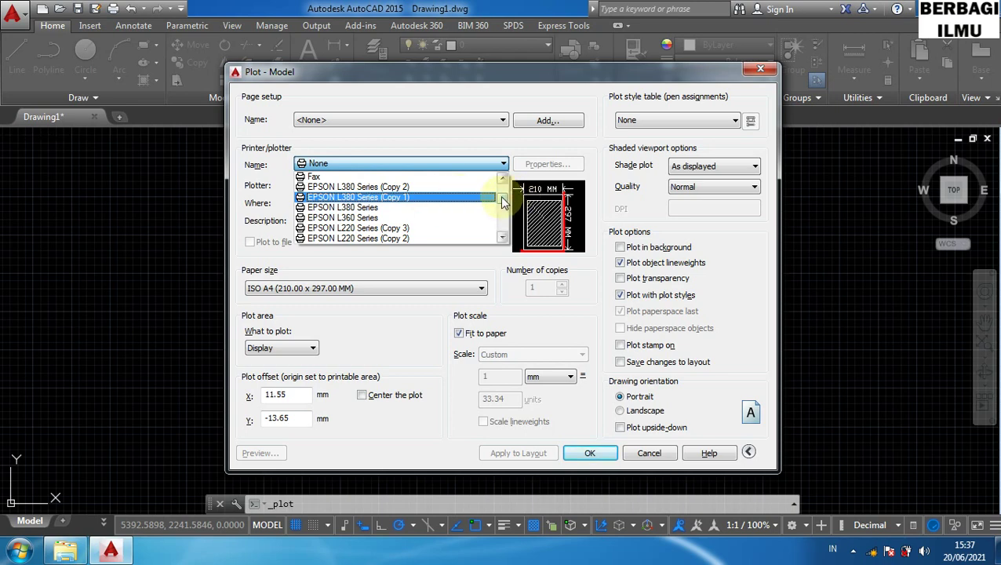
drag(504, 202, 504, 207)
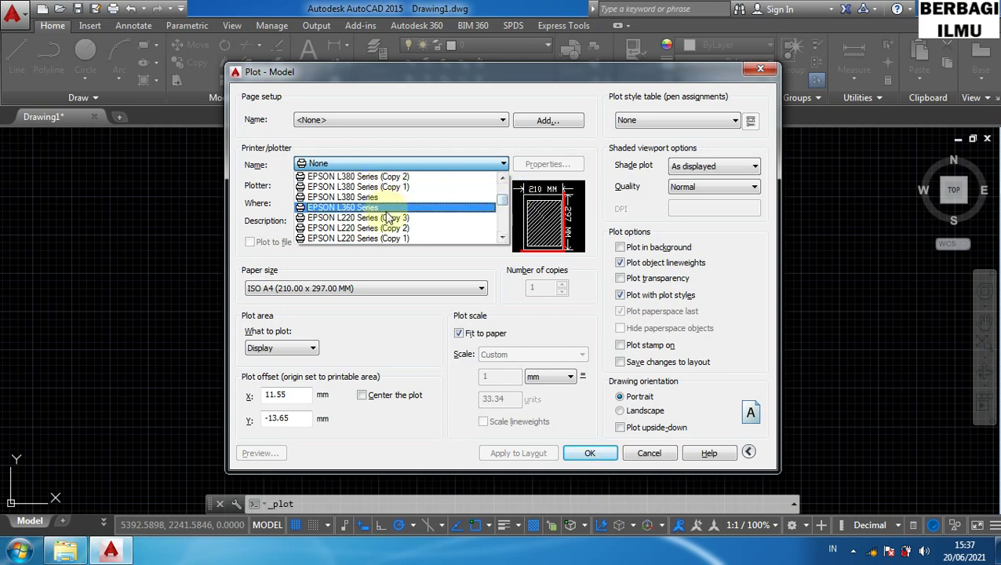
drag(502, 201, 502, 221)
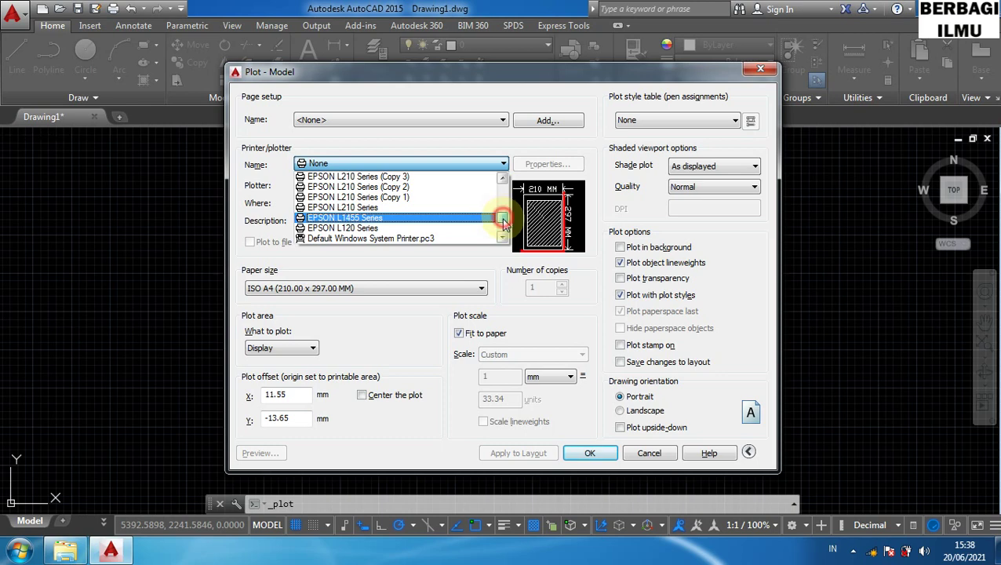
drag(503, 222, 504, 229)
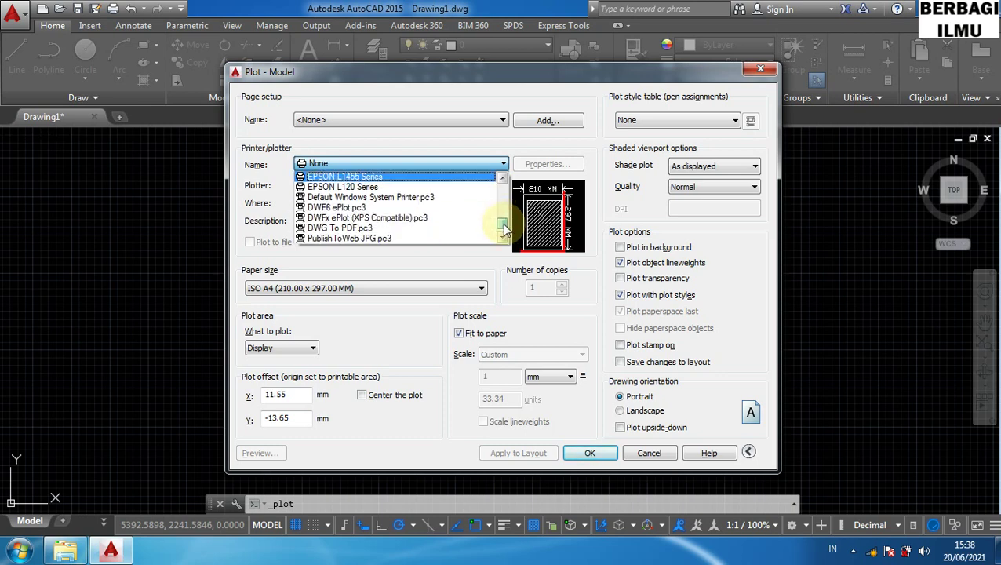
drag(503, 228, 504, 229)
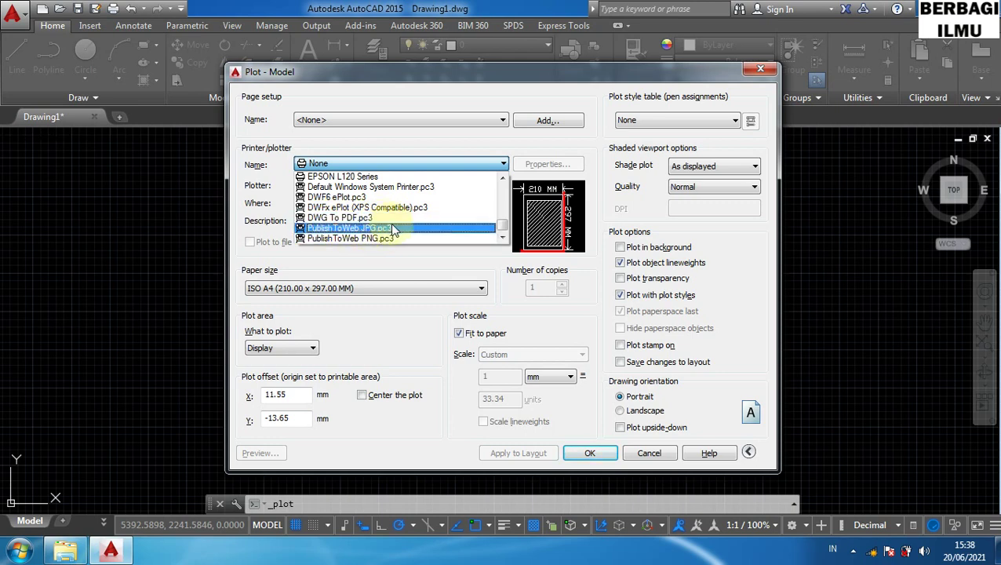
click(339, 219)
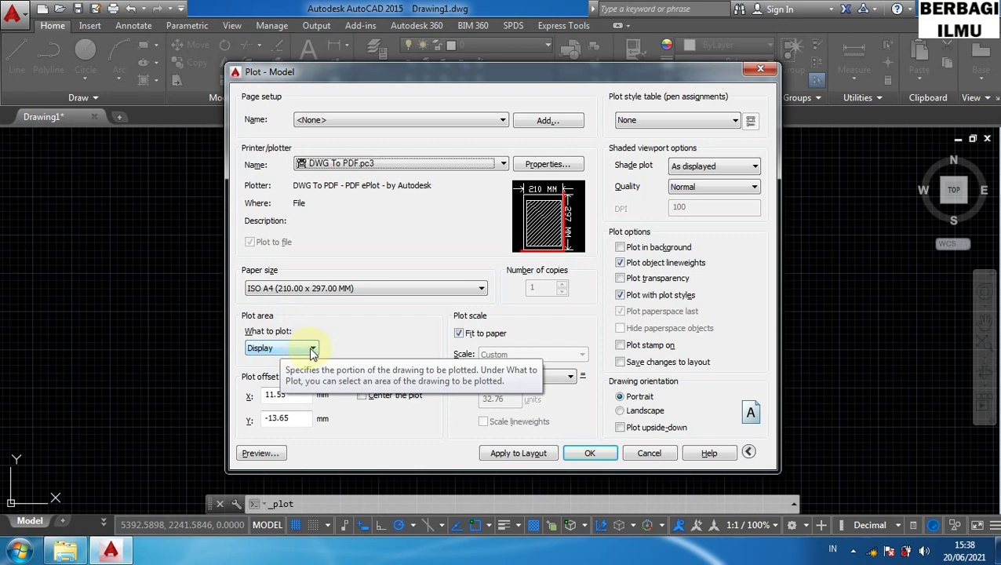
- Plot a Window area from the map frame's top-left to past the table's bottom-right
click(312, 349)
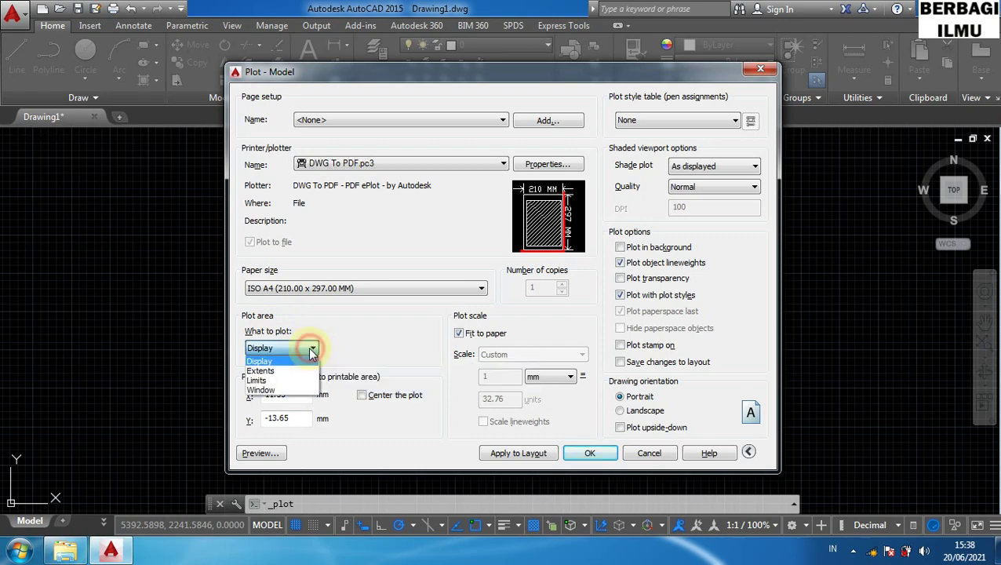
click(268, 391)
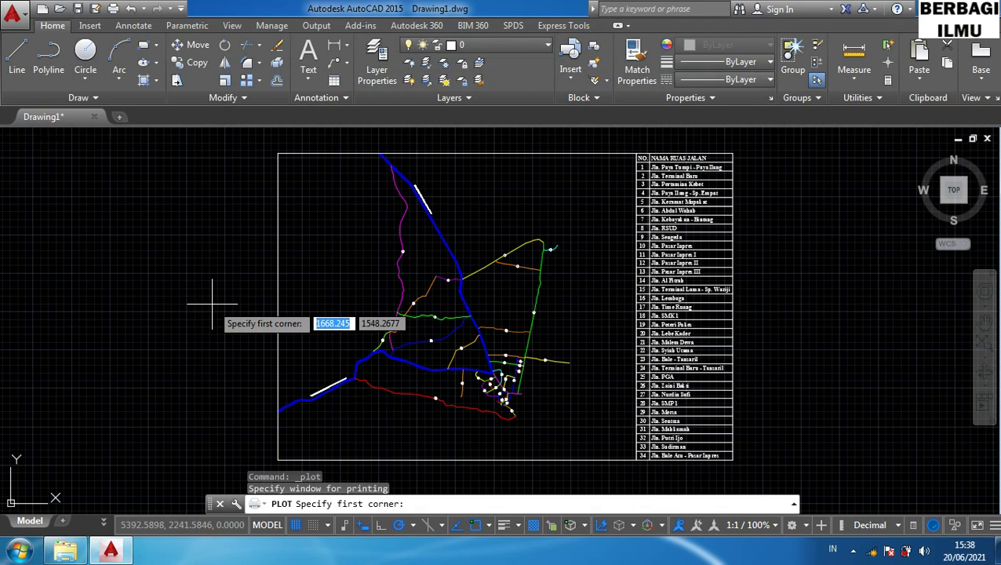
click(278, 153)
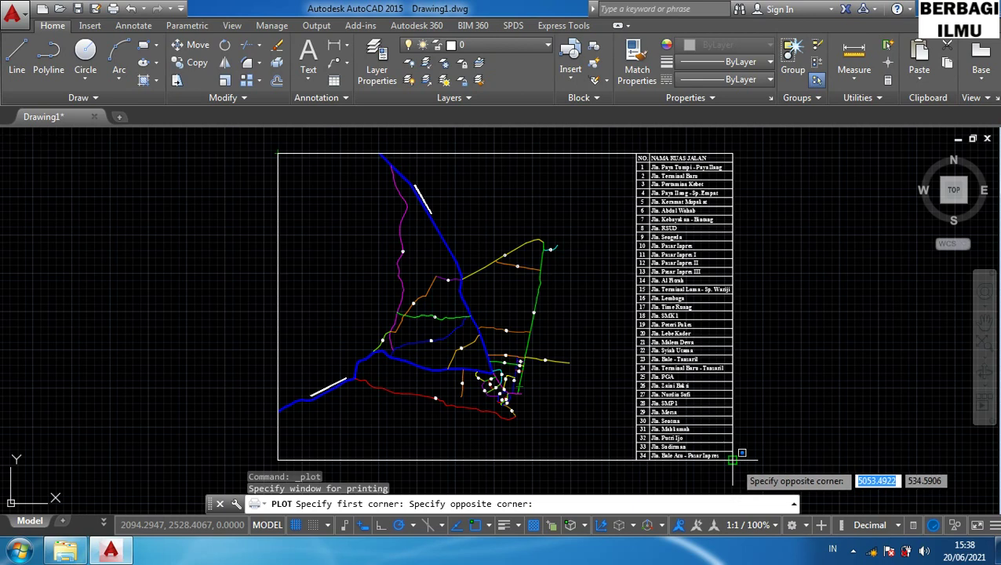
click(732, 460)
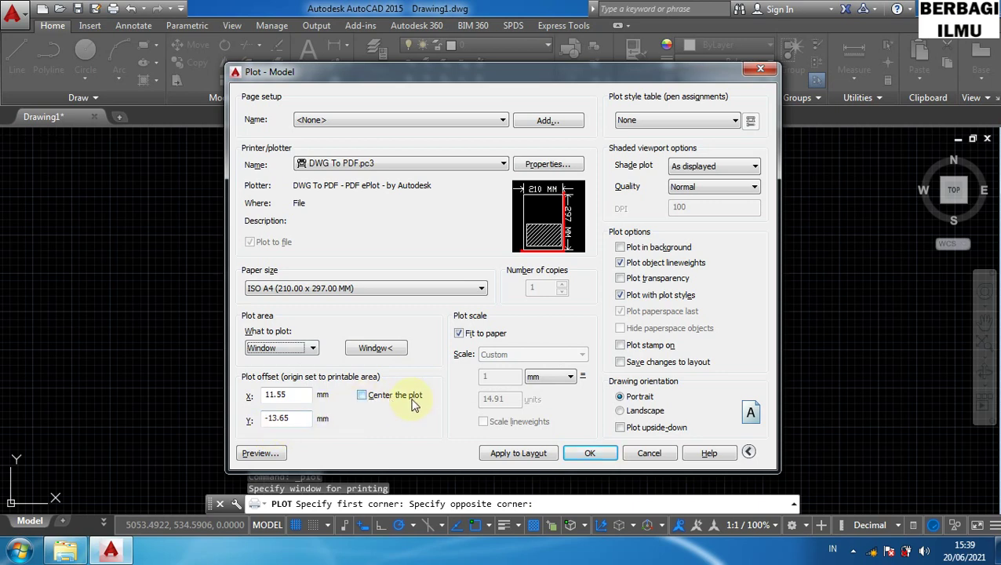
- Turn on Center the plot, giving offsets 0.00 and 63.86 mm, with the extra options shown
click(361, 396)
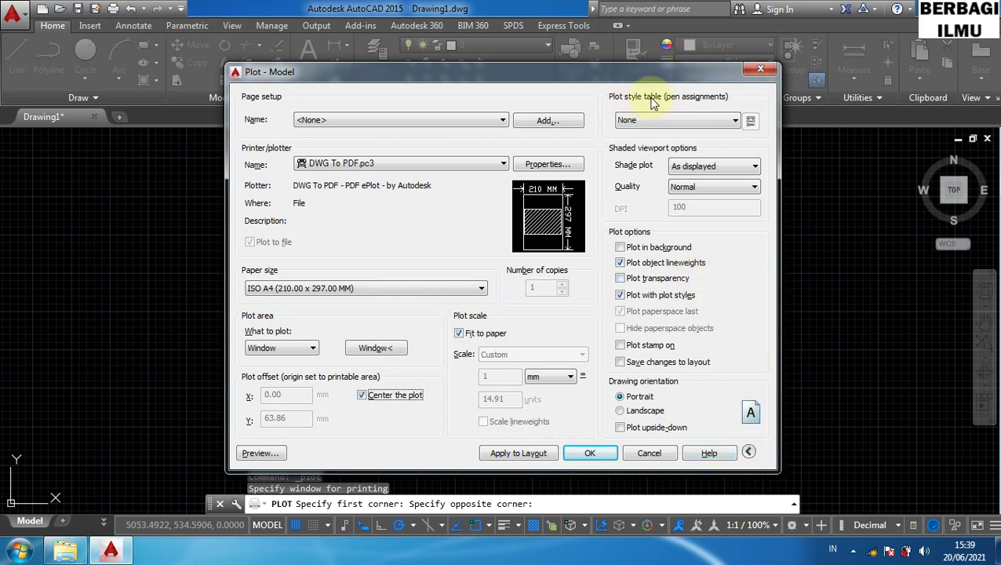
click(748, 452)
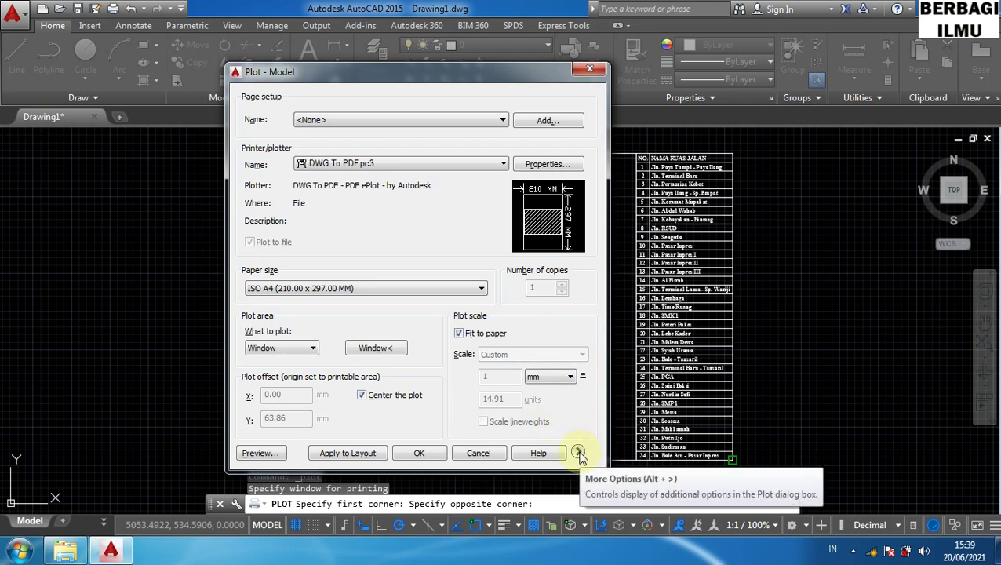
click(578, 454)
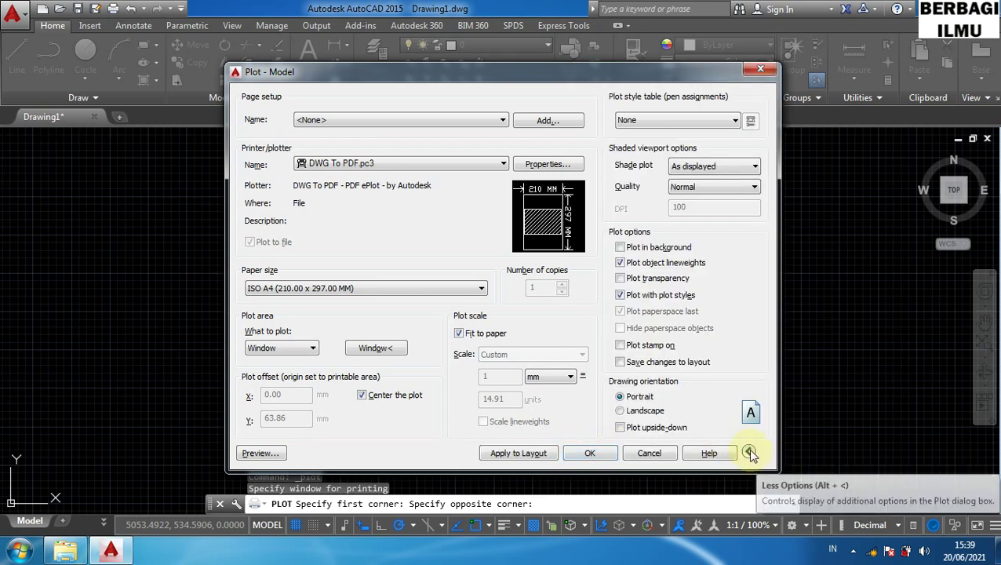
click(749, 451)
click(578, 453)
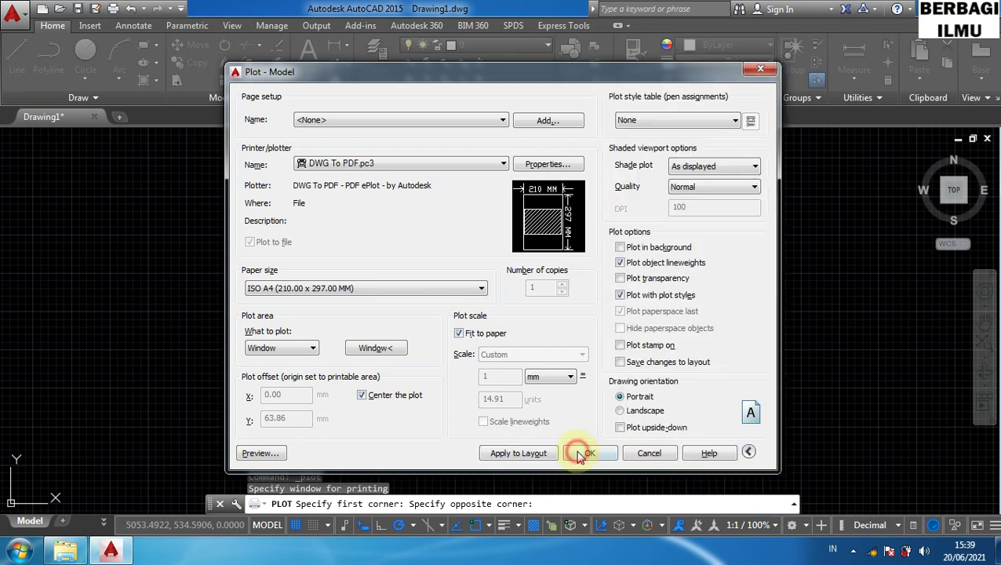
- Keep plot style table None with plot styles off and shaded quality at Normal
click(735, 124)
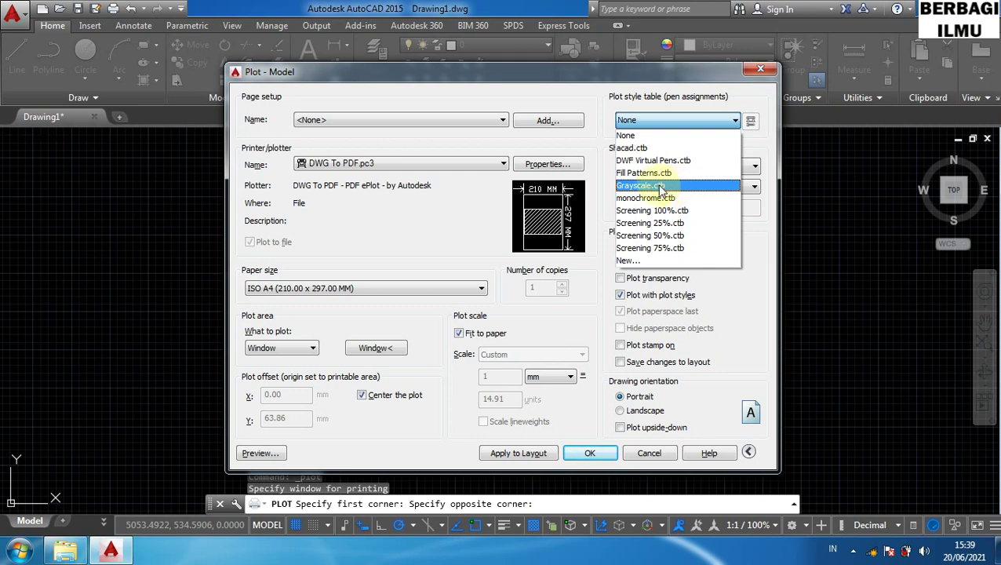
click(635, 137)
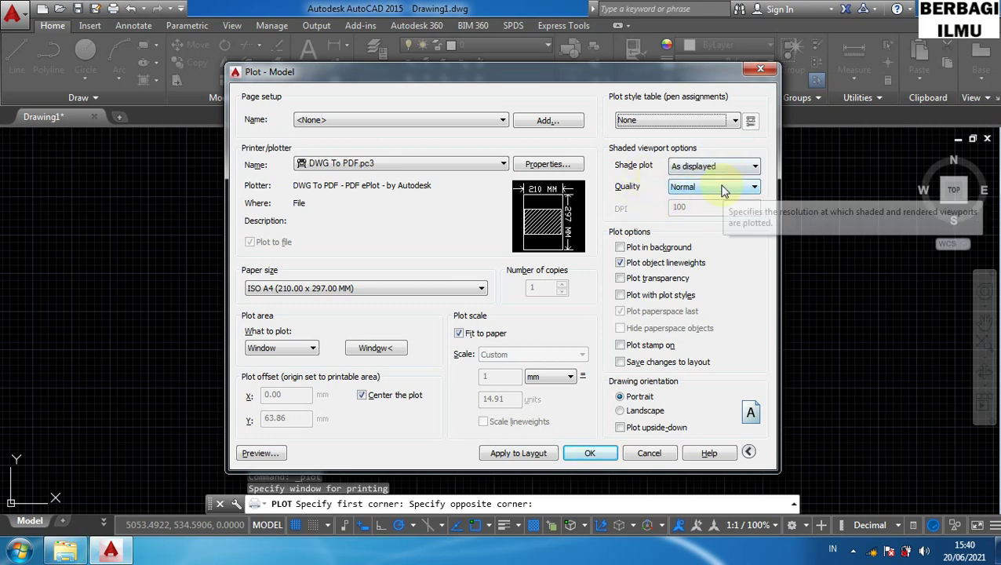
click(725, 190)
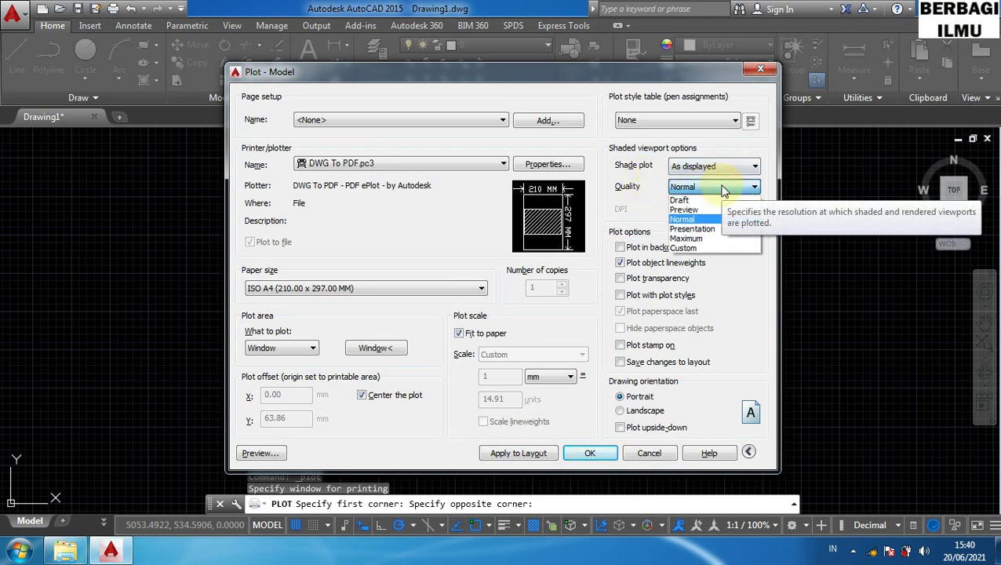
click(724, 191)
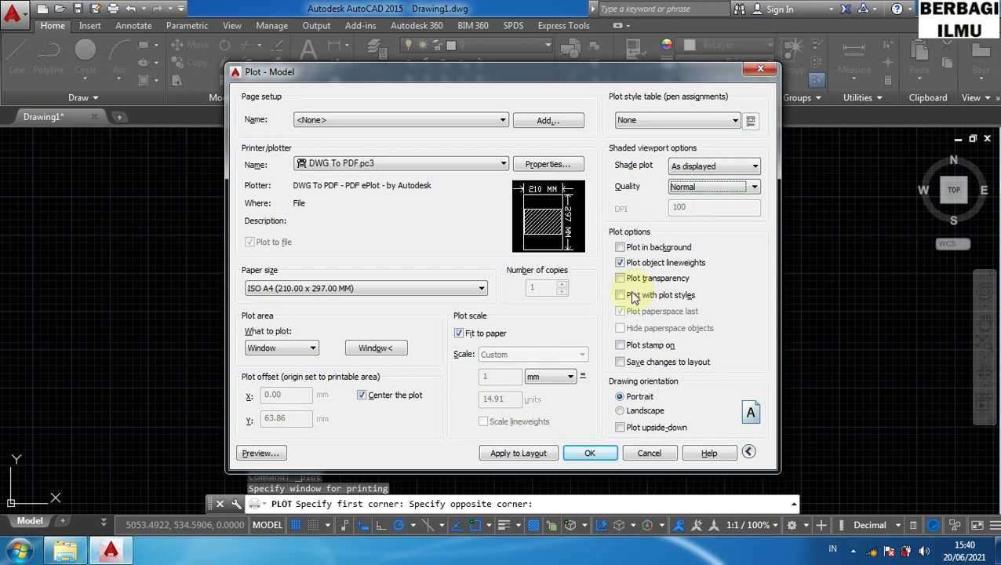
- Use ISO A4 (297.00 x 210.00 MM) paper in landscape orientation
click(620, 411)
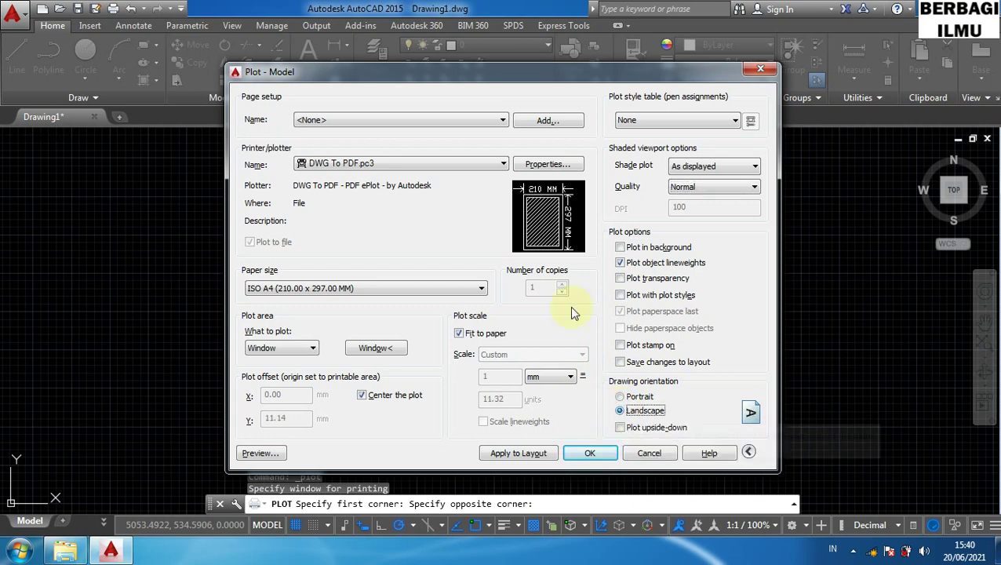
mouse_move(548, 216)
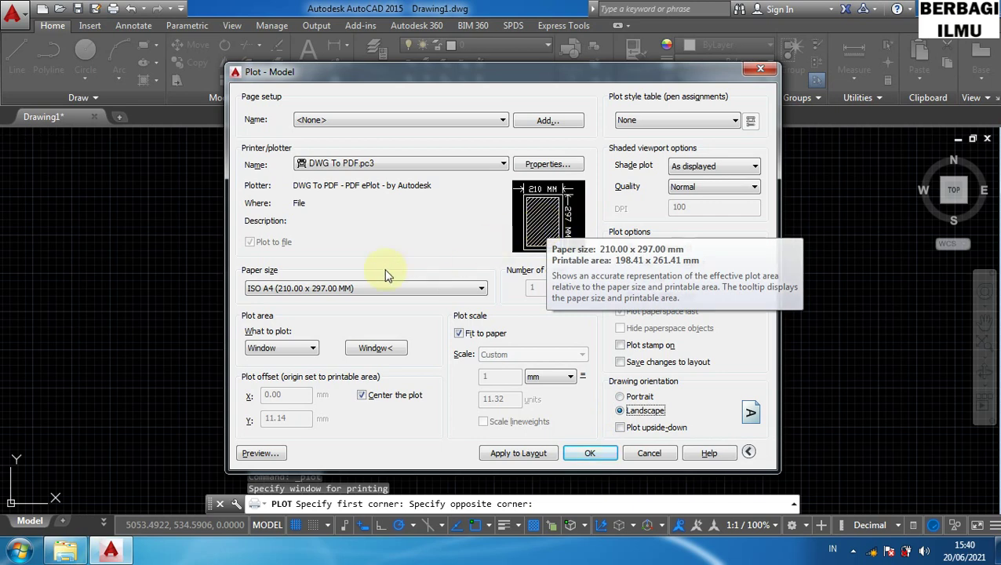
click(440, 294)
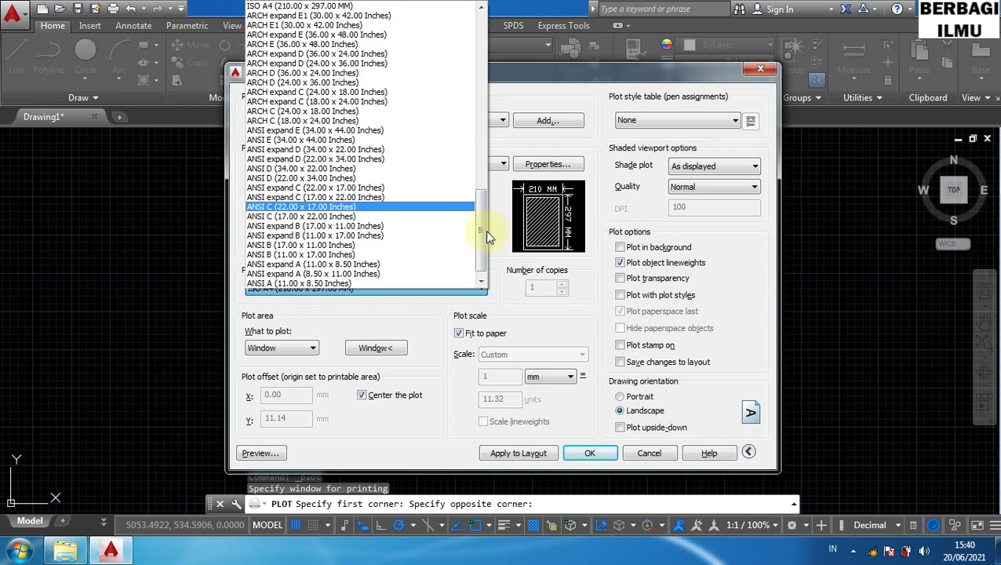
drag(485, 236, 481, 208)
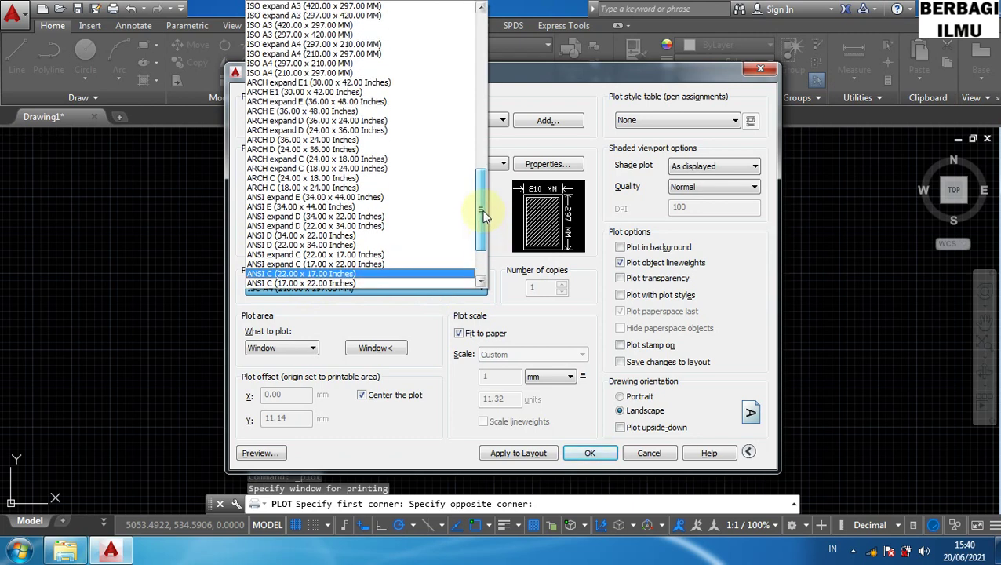
click(336, 64)
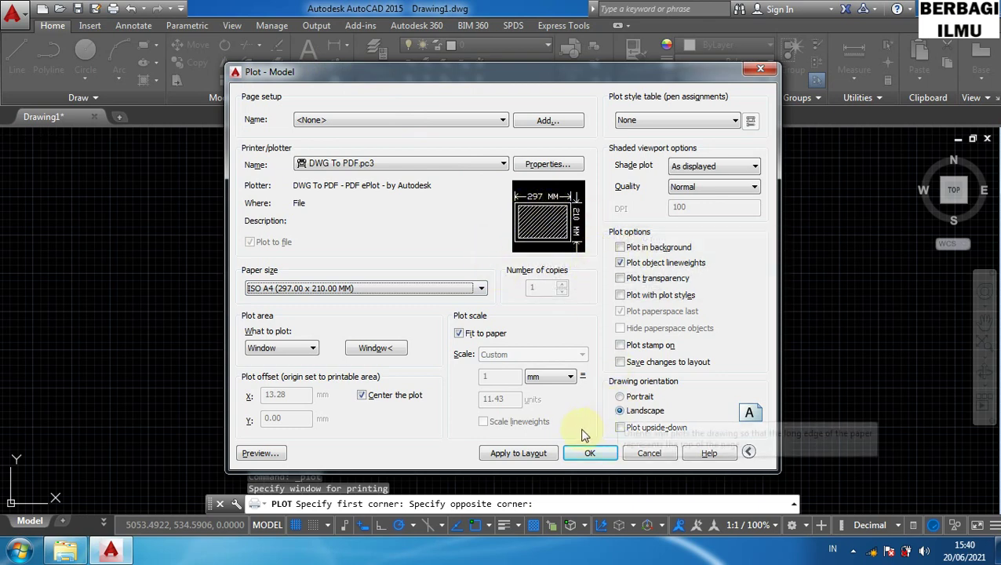
click(620, 397)
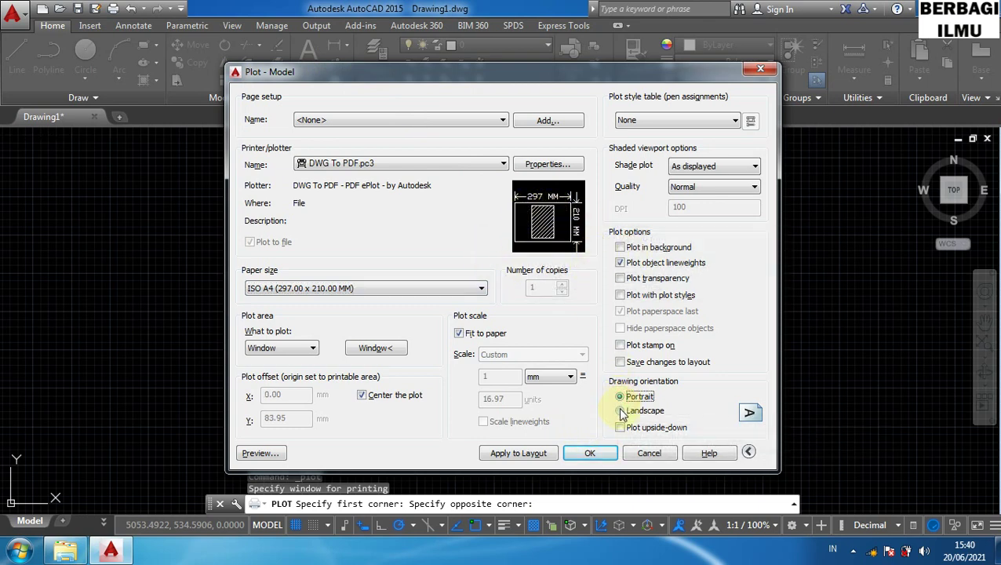
click(620, 410)
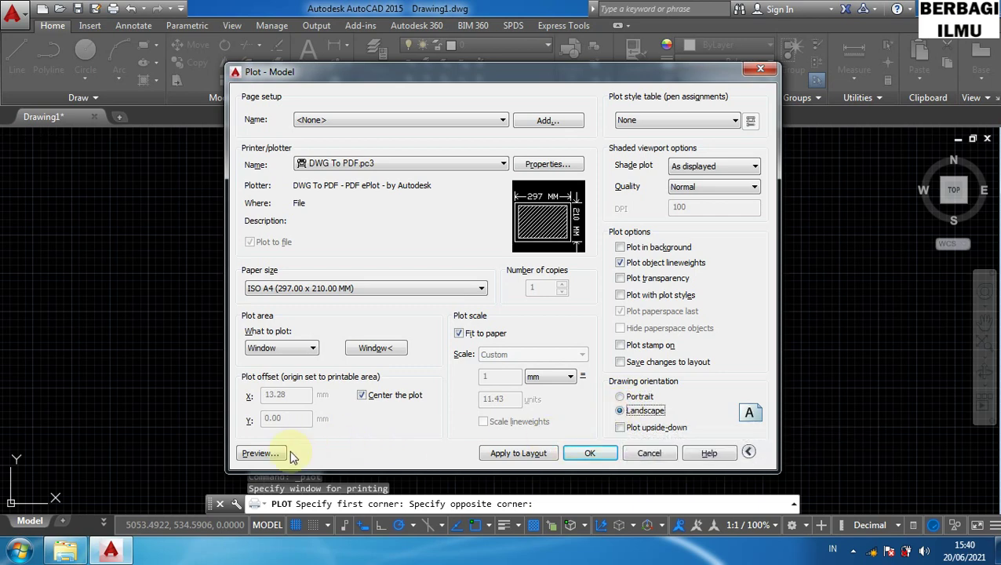
click(260, 453)
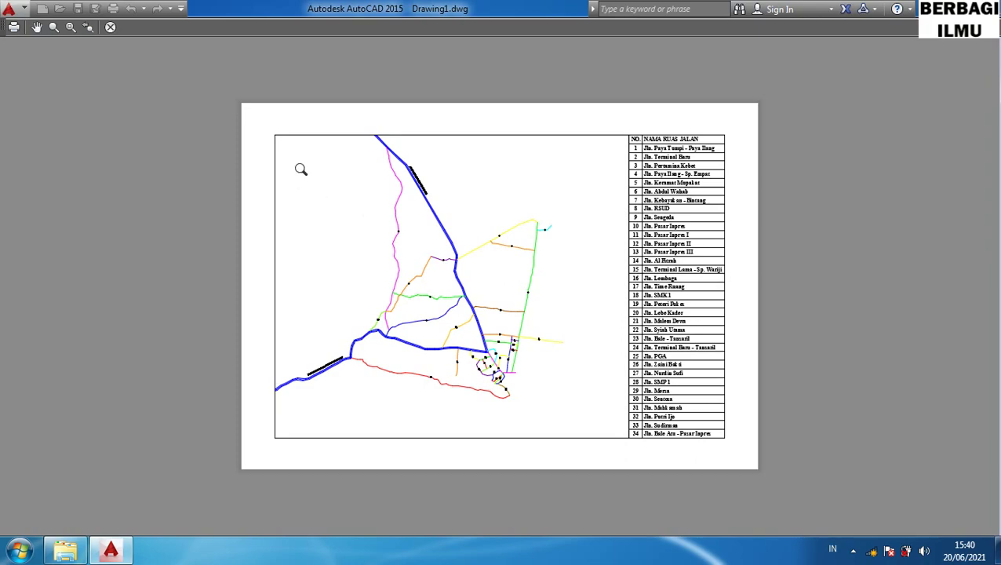
click(110, 26)
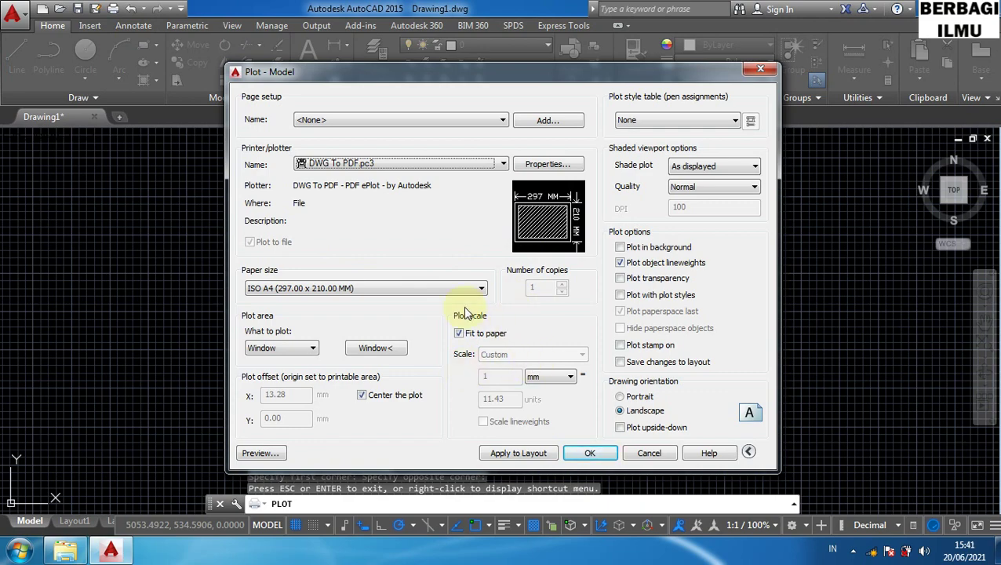
- Start the plot and choose Local Disk (D:) as the save location
click(588, 454)
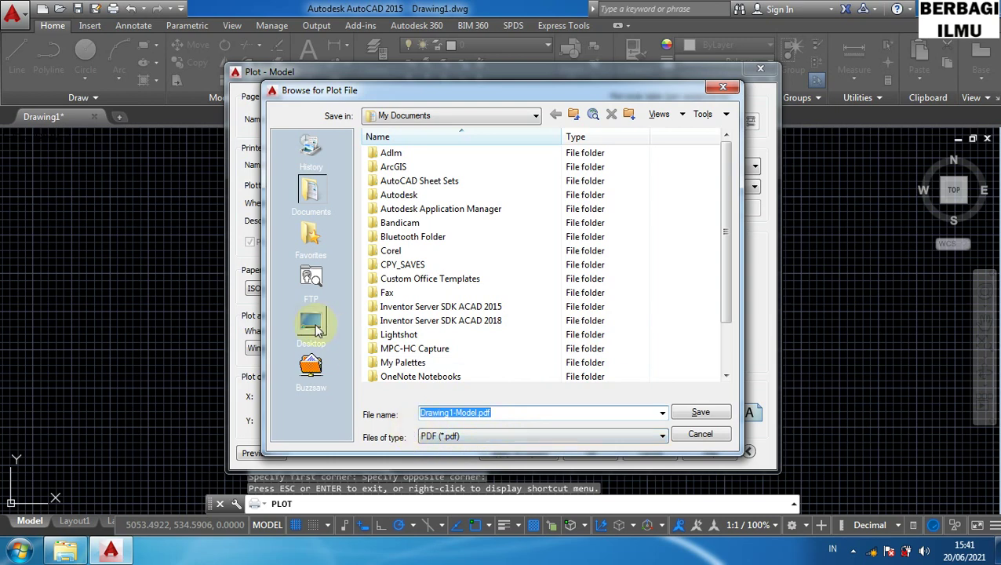
click(312, 325)
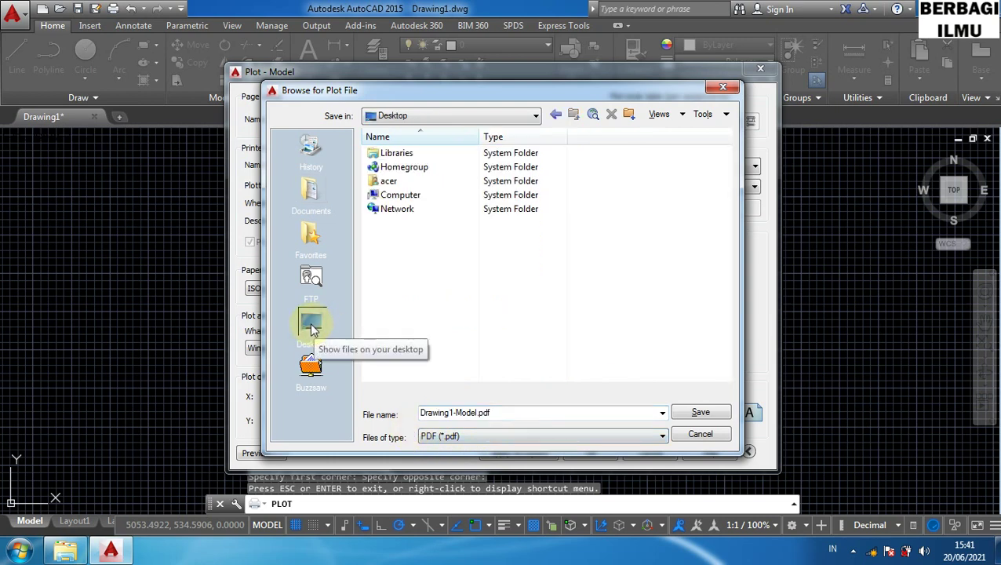
double_click(386, 197)
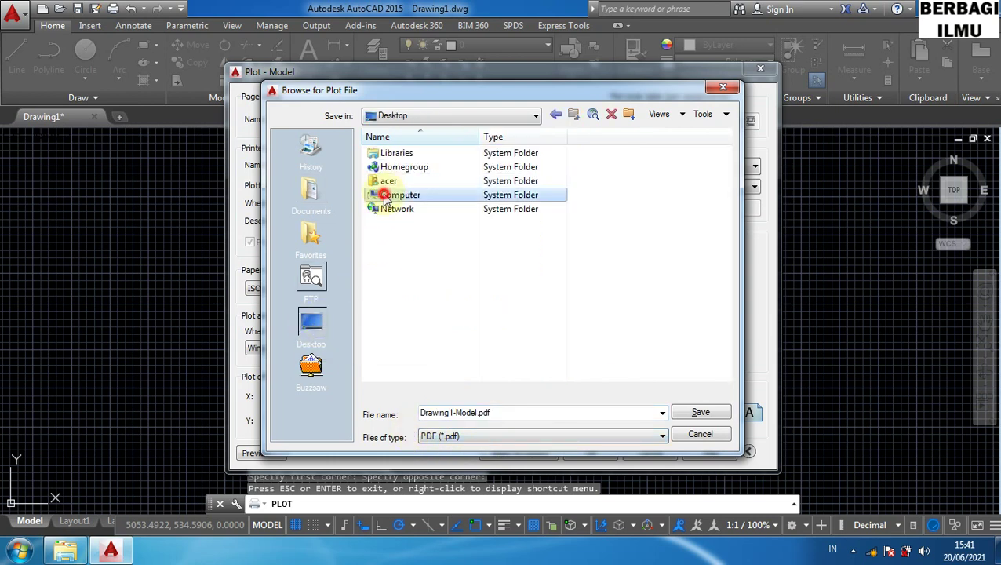
click(398, 183)
double_click(399, 186)
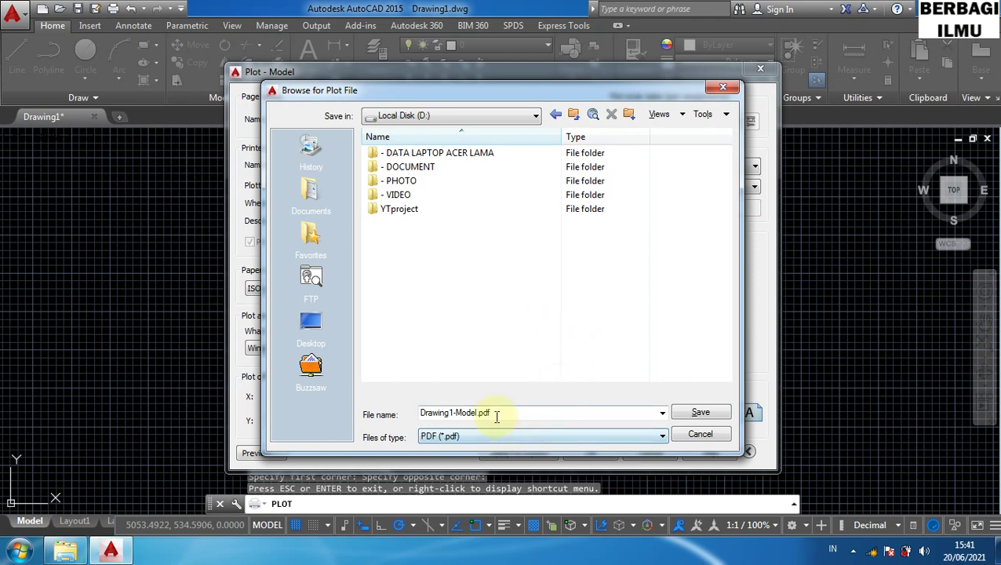
- Save the plot as the PDF file 'Sketsa Jalan PDF'
drag(494, 411, 420, 412)
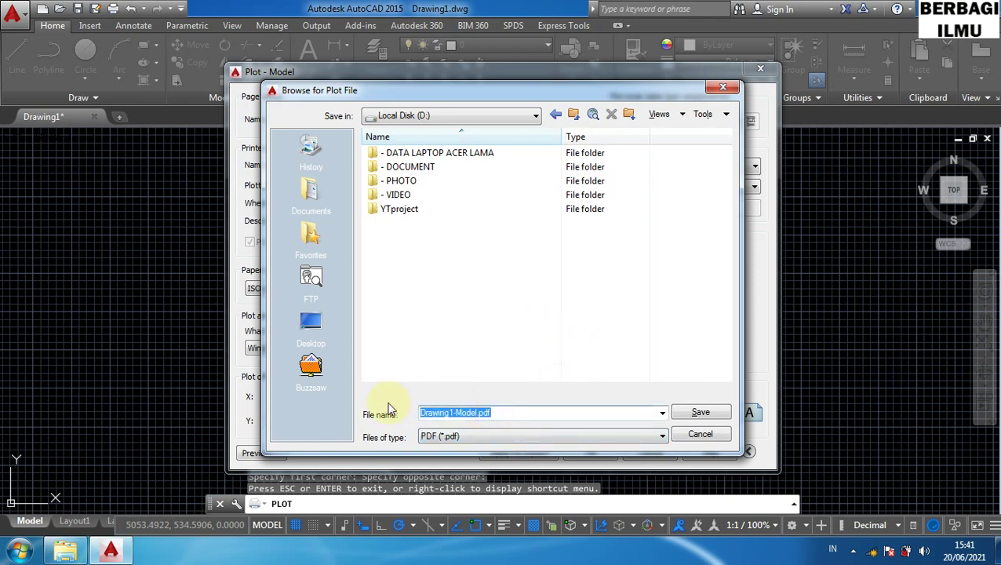
text(Sket)
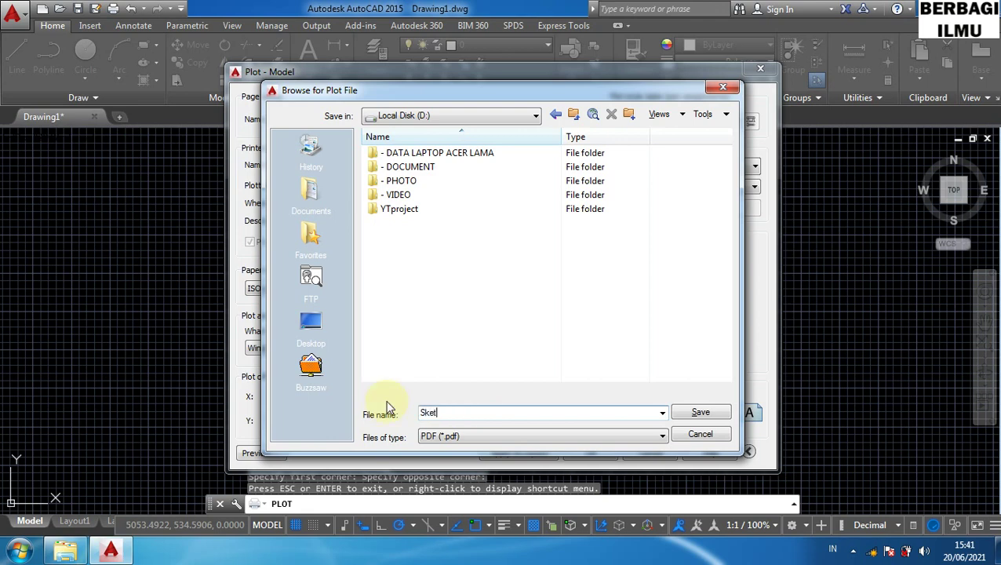
text(sa Jalan PDF)
click(483, 435)
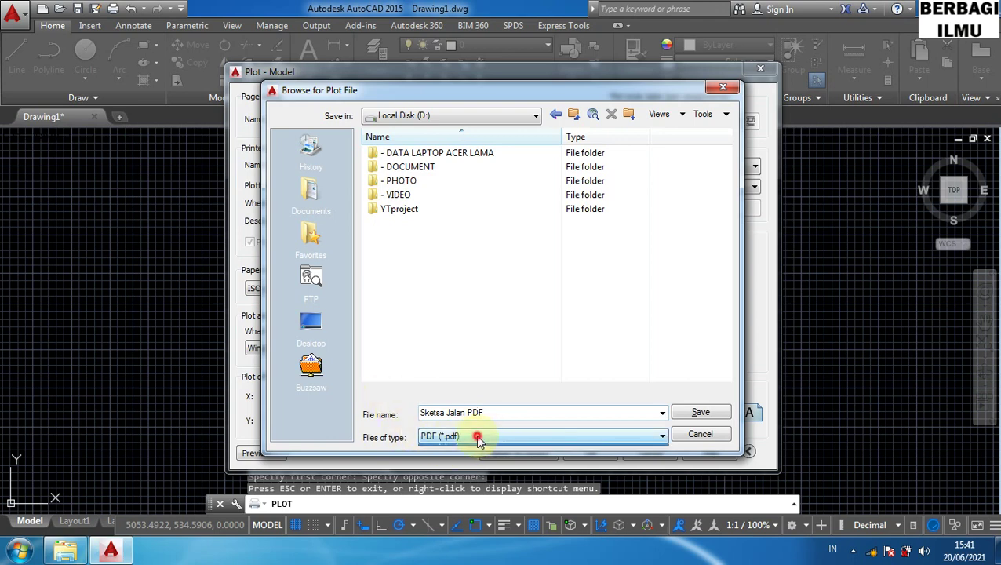
click(479, 441)
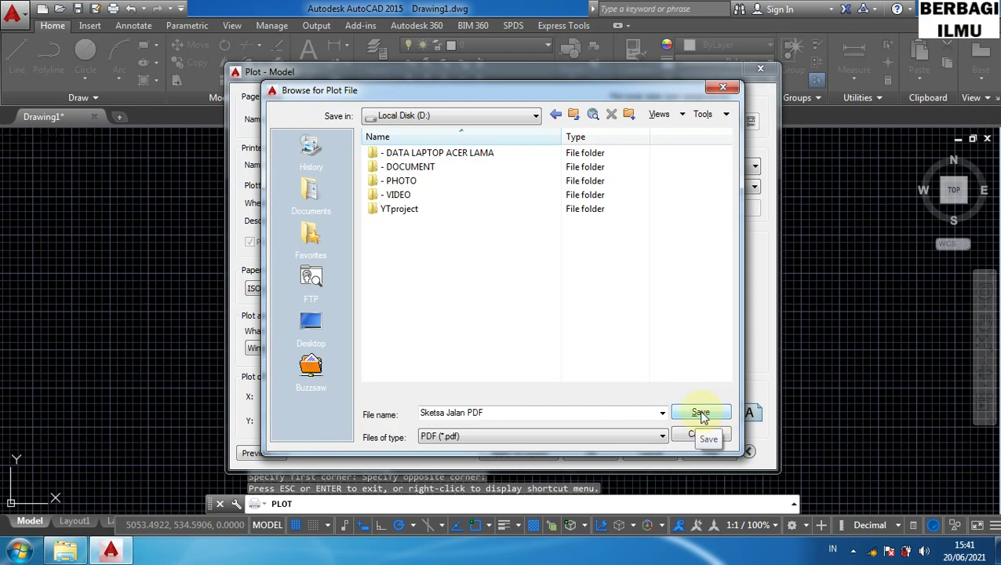
click(701, 414)
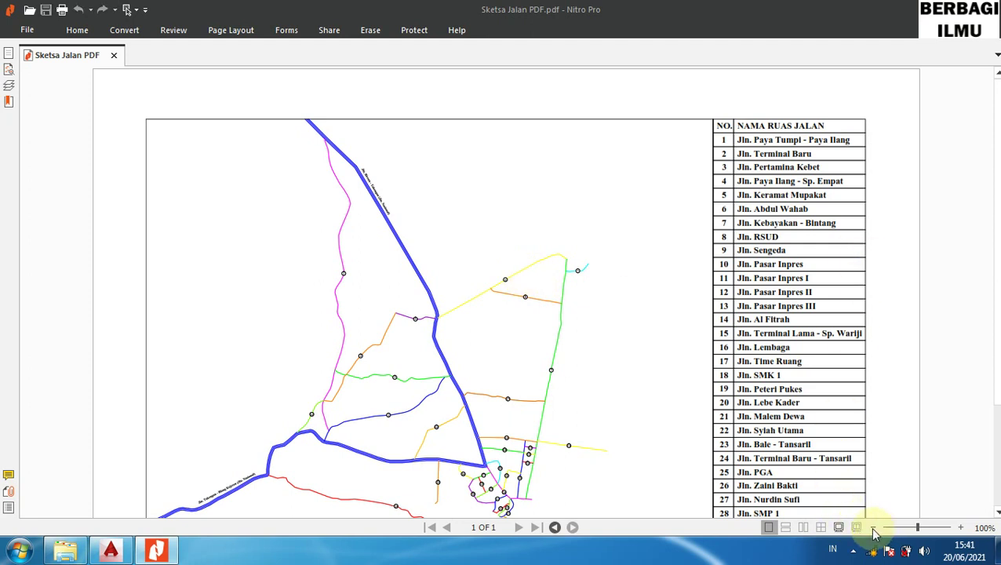
- Zoom out in Nitro Pro to see the whole exported page
click(873, 528)
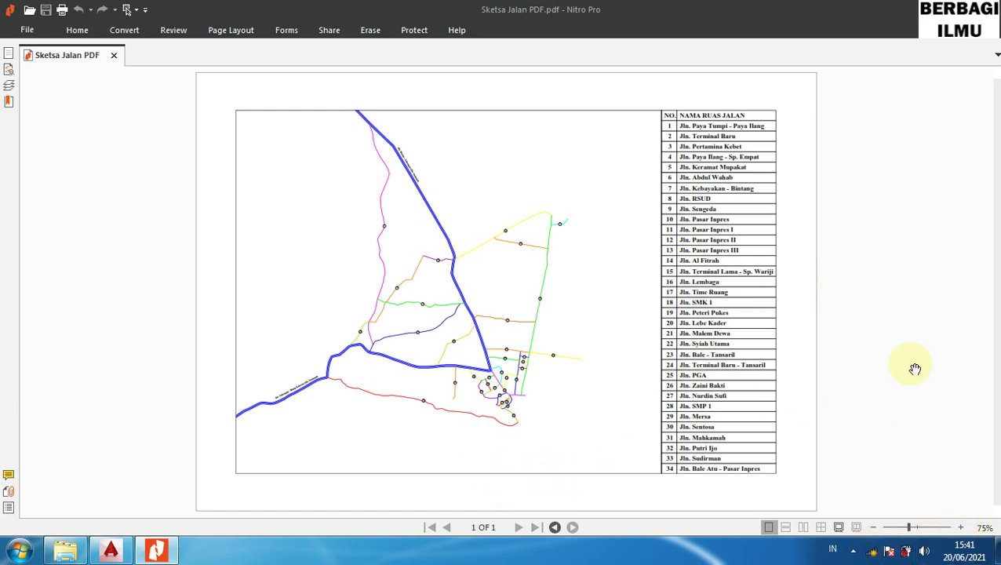
- Close Nitro Pro and reopen Sketsa Jalan PDF from Local Disk (D:) via Computer
key(alt+F4)
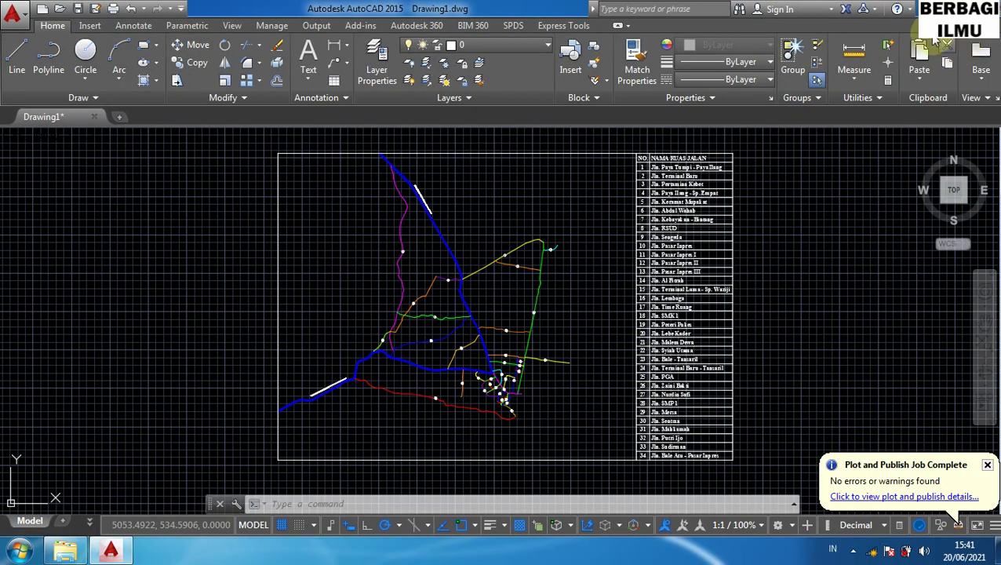
key(super+d)
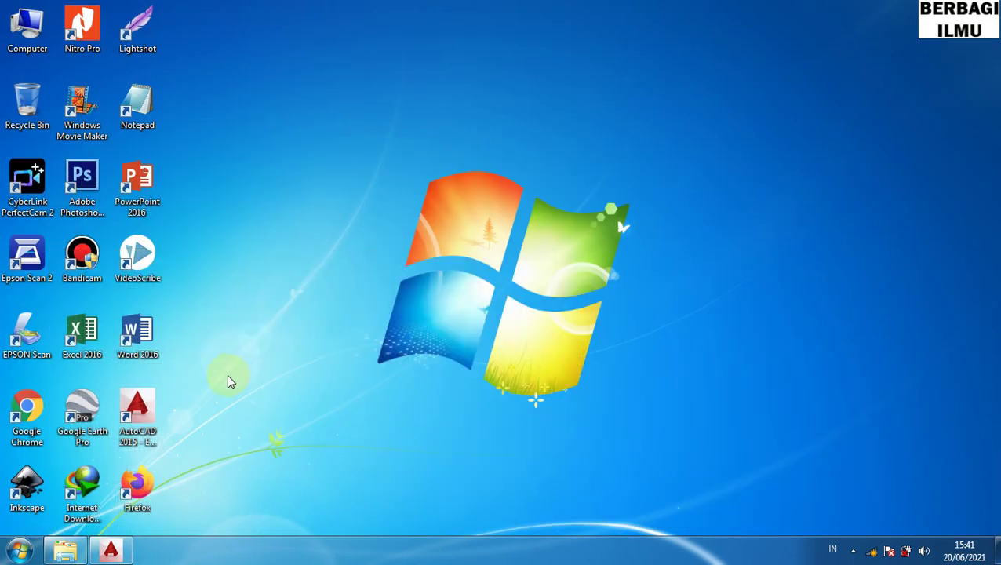
click(24, 38)
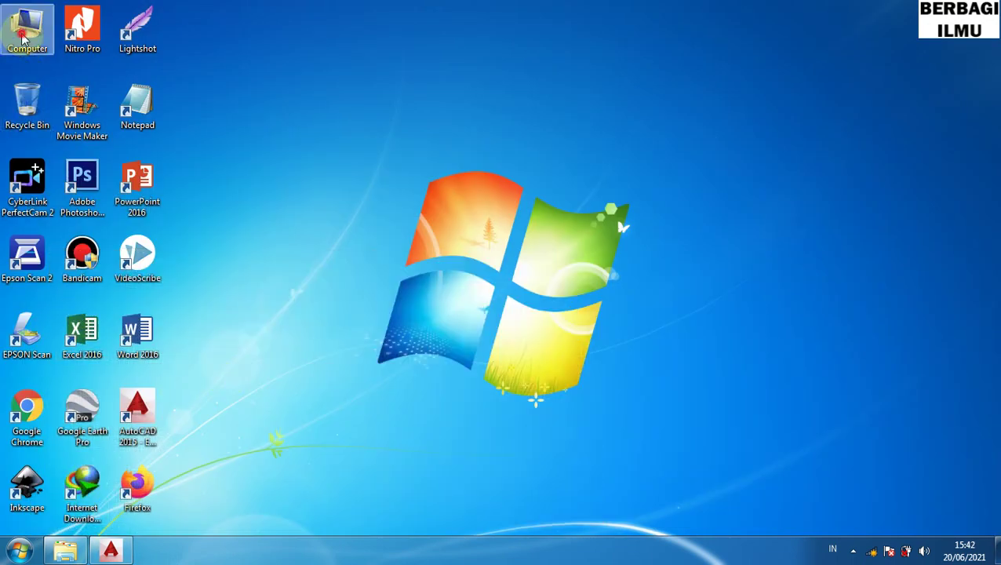
double_click(24, 38)
double_click(402, 117)
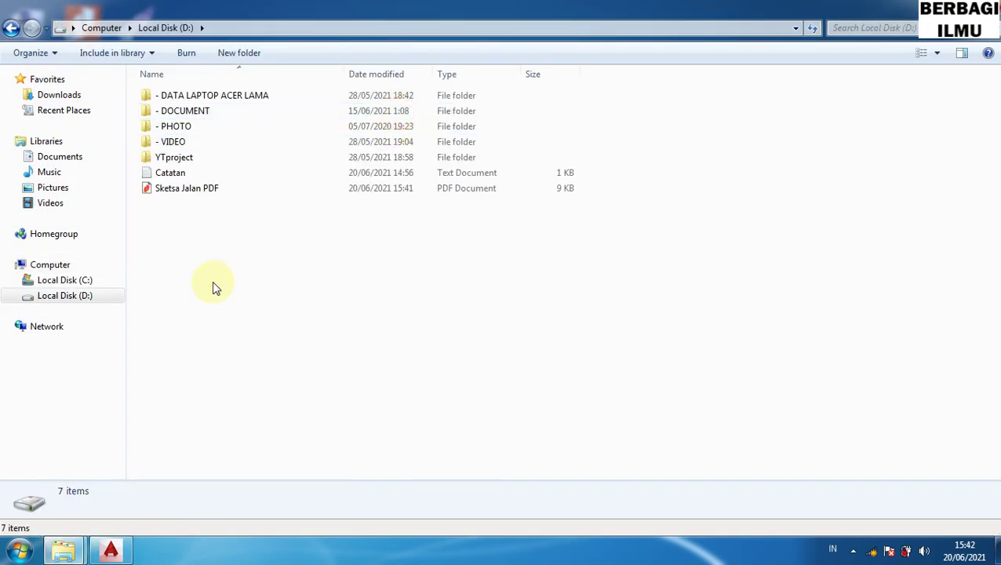
click(178, 193)
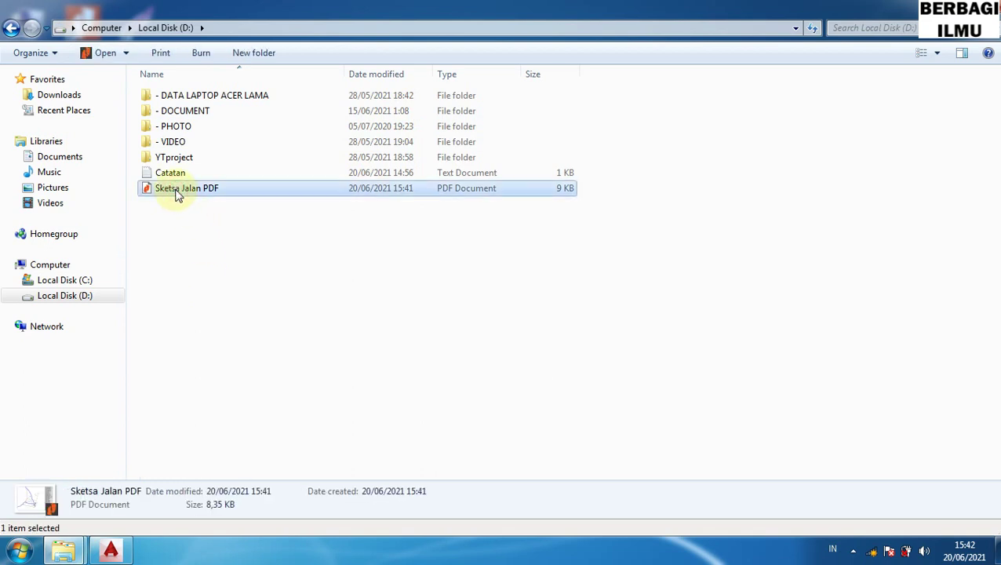
double_click(178, 191)
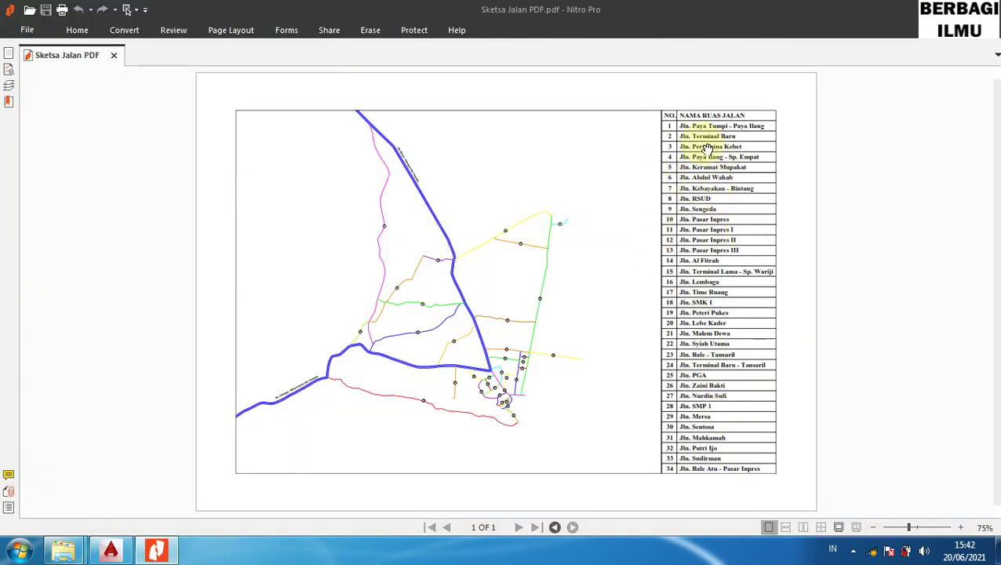
- Zoom in and pan the PDF to inspect road lines and street names like Jln. Lembaga
click(726, 481)
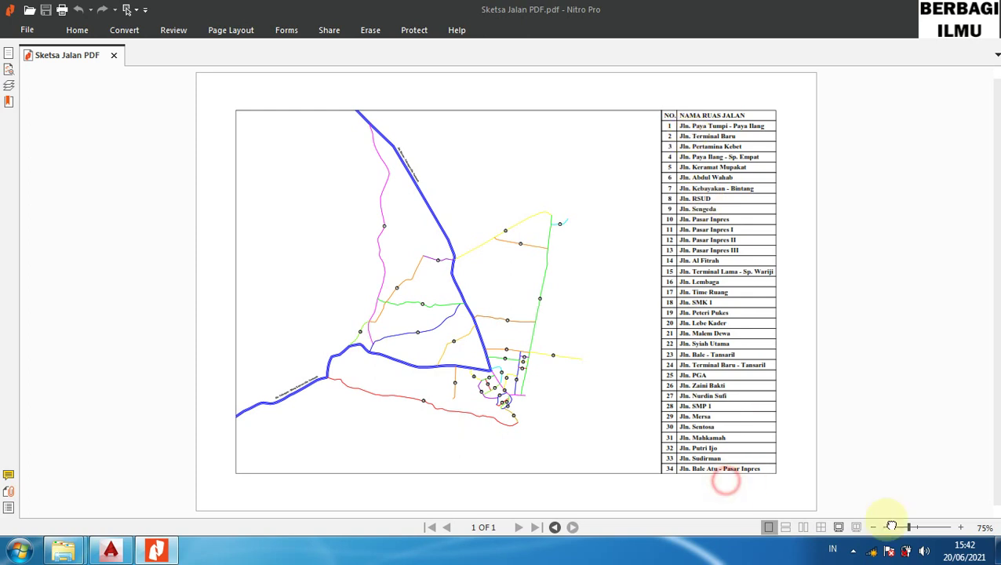
click(961, 528)
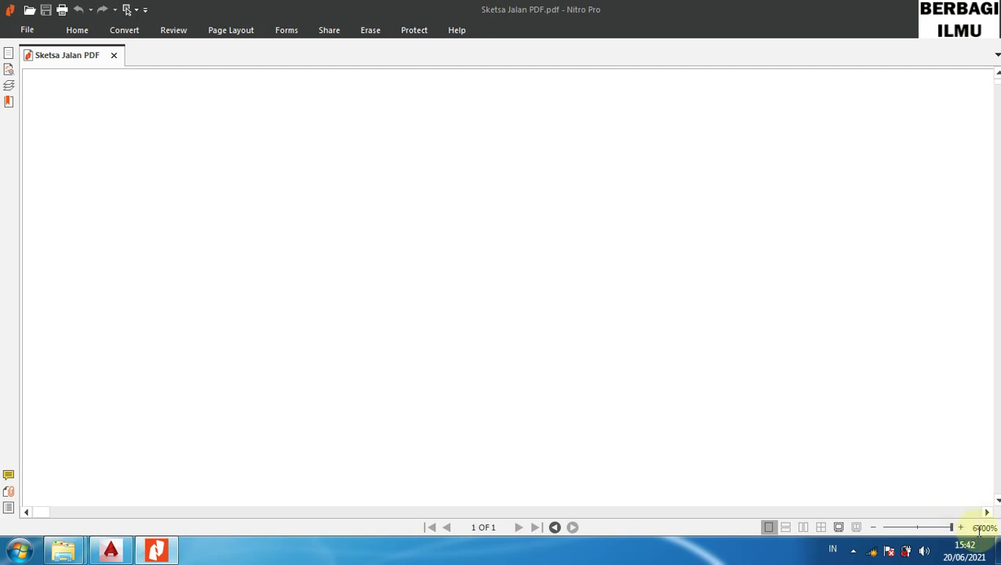
drag(952, 527, 921, 531)
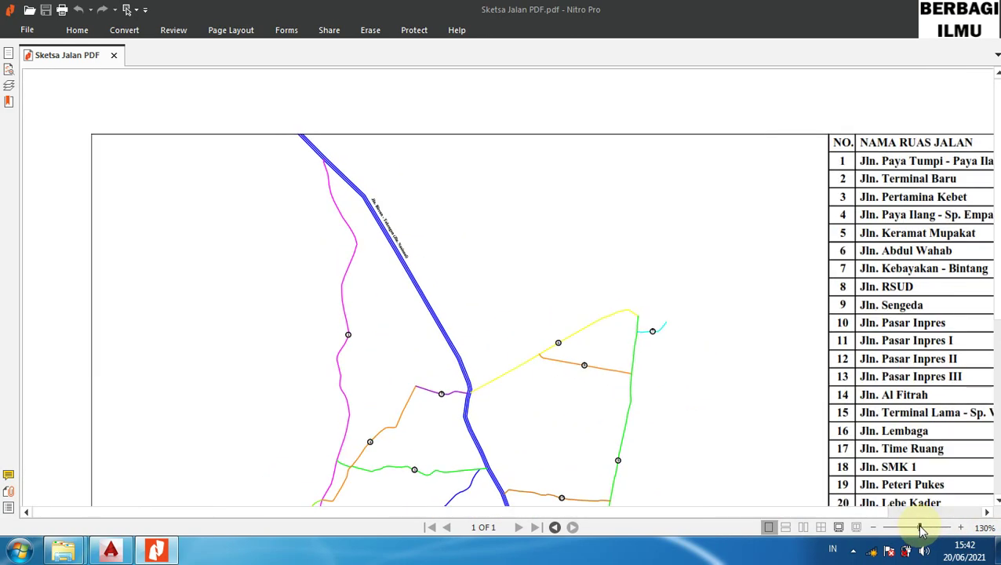
drag(777, 383, 671, 375)
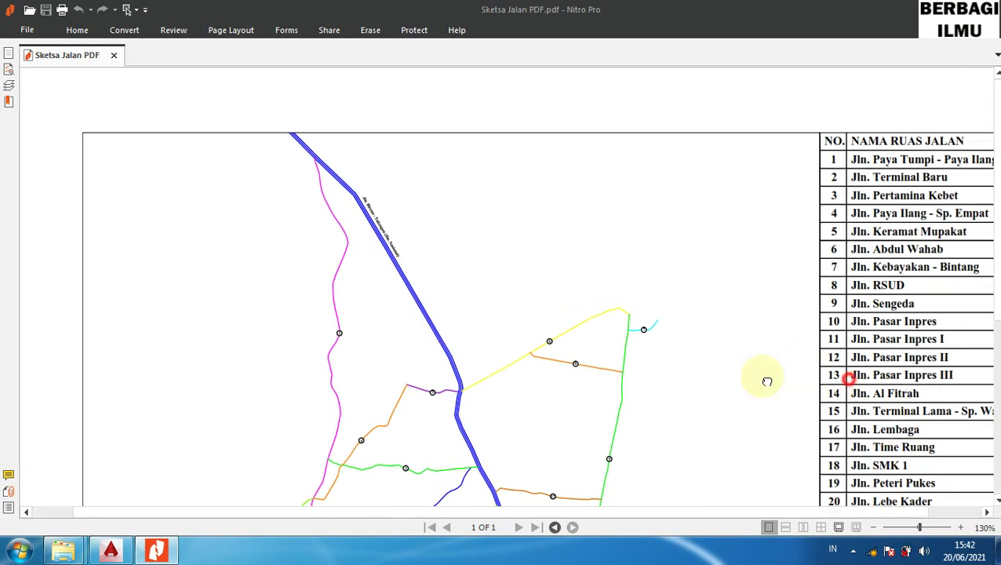
scroll(730, 275, down, 3)
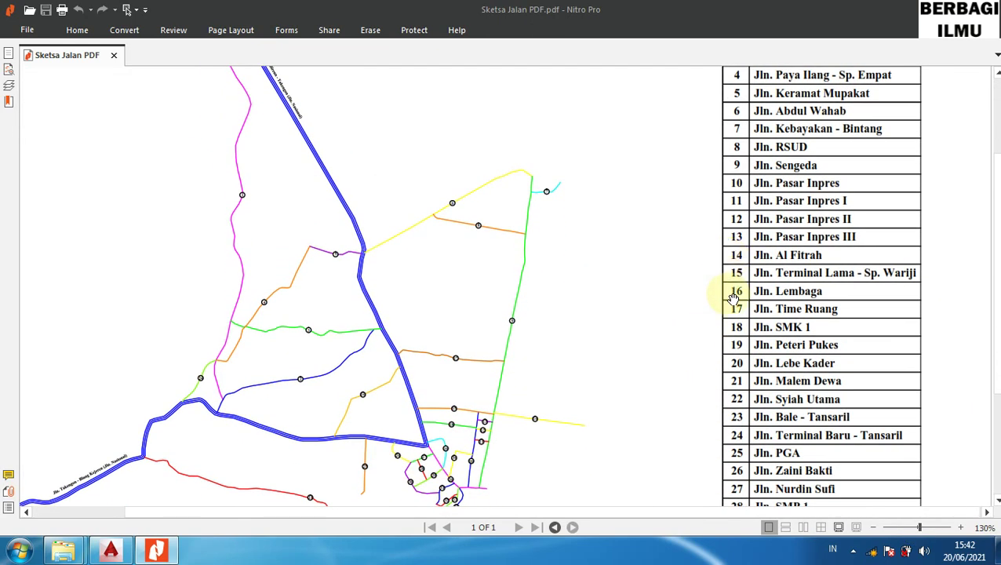
scroll(718, 259, down, 2)
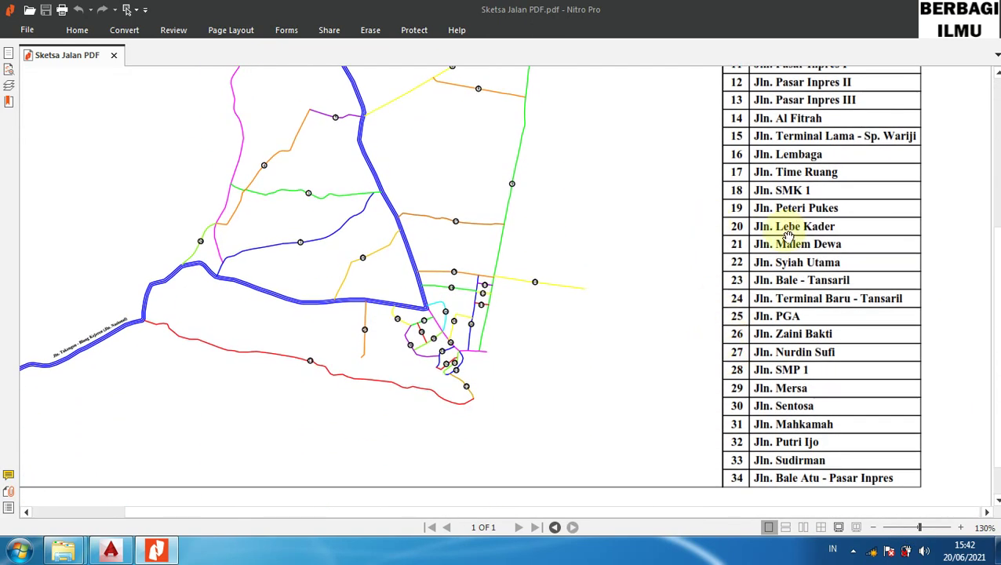
drag(787, 235, 798, 215)
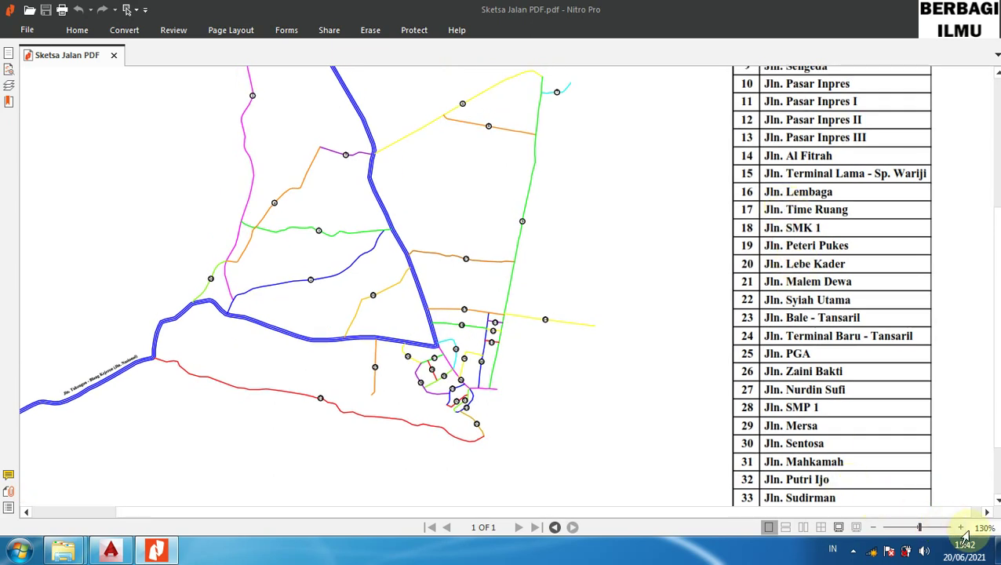
click(961, 528)
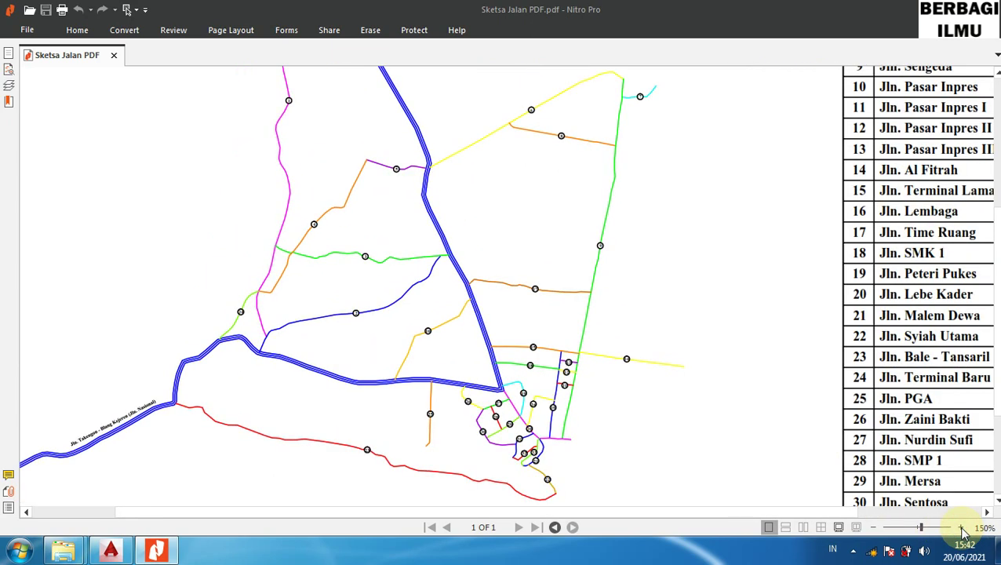
click(962, 528)
drag(645, 381, 357, 357)
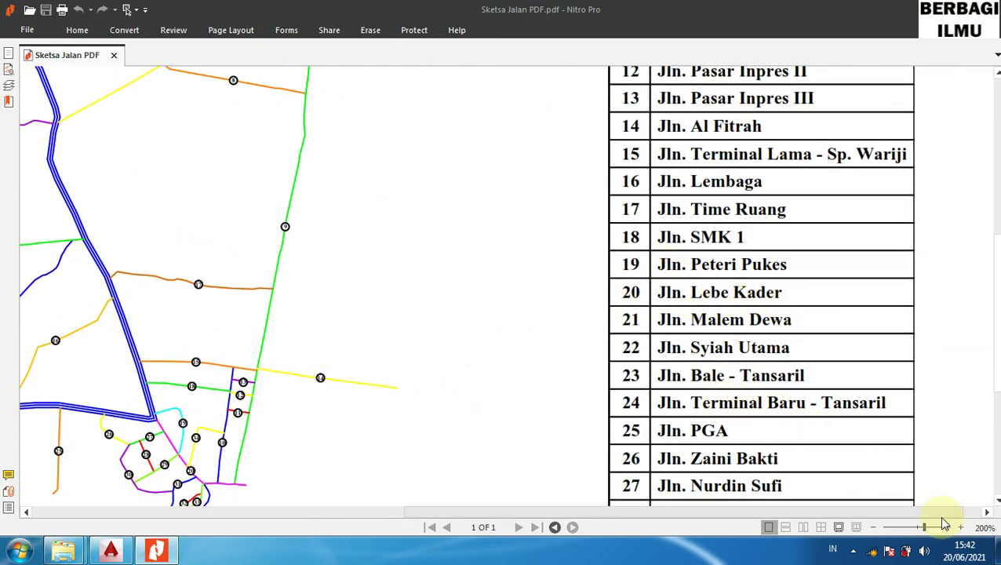
- Zoom into the road map PDF and pan across street-name table rows 12–19 and roads 3–9
click(960, 527)
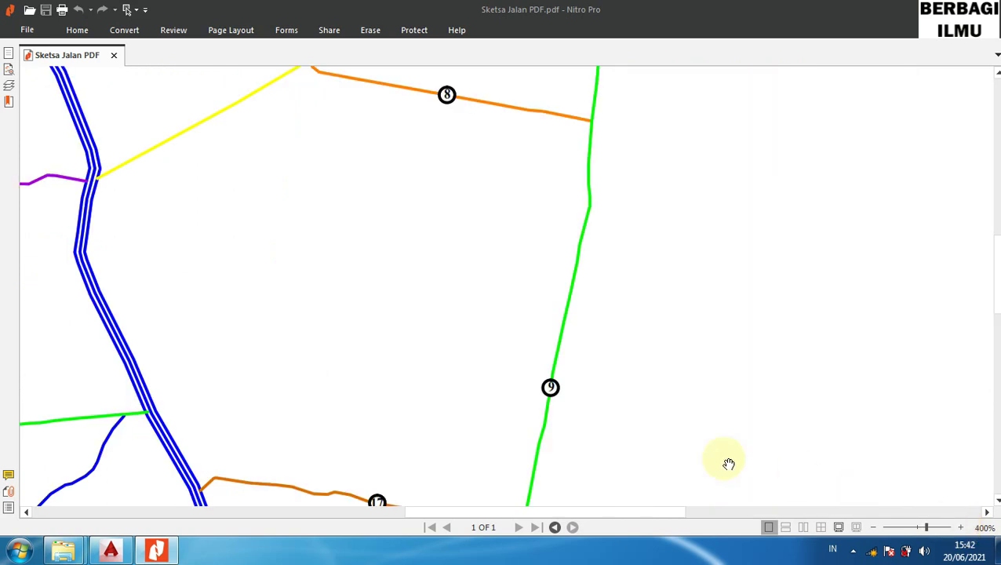
drag(879, 444, 519, 440)
mouse_move(699, 329)
mouse_down()
mouse_move(364, 345)
mouse_move(847, 326)
mouse_up()
drag(283, 324, 659, 346)
mouse_move(459, 282)
mouse_down()
mouse_move(666, 411)
mouse_move(735, 287)
mouse_up()
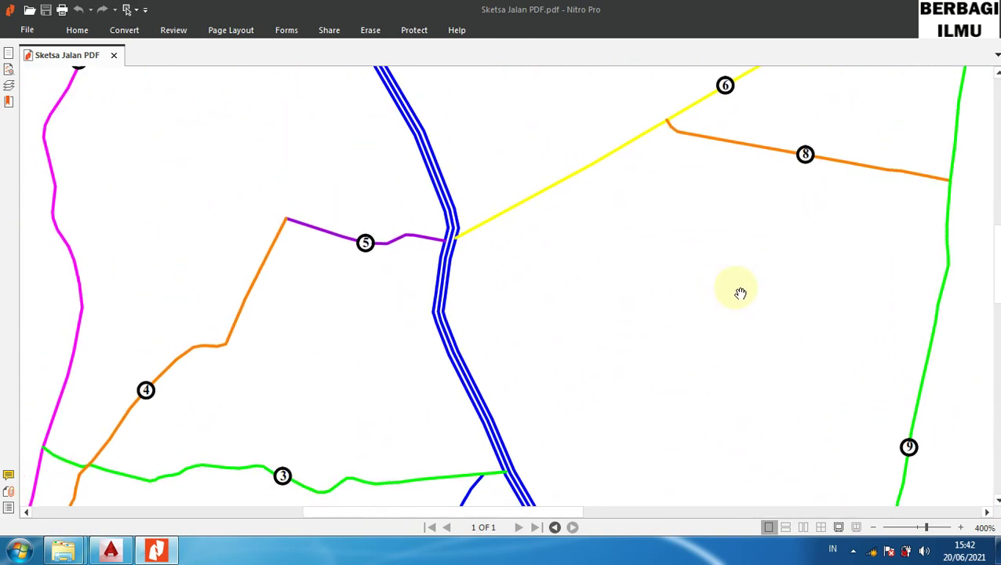
mouse_move(291, 303)
mouse_down()
mouse_move(353, 301)
mouse_move(458, 259)
mouse_up()
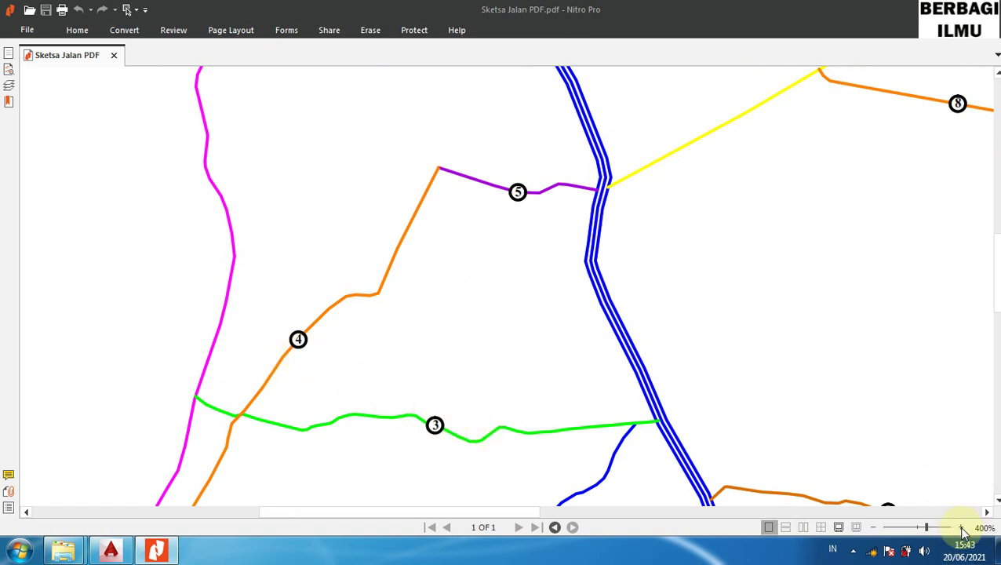
- Magnify further and pan around the road marked 5
click(962, 527)
drag(811, 346, 455, 513)
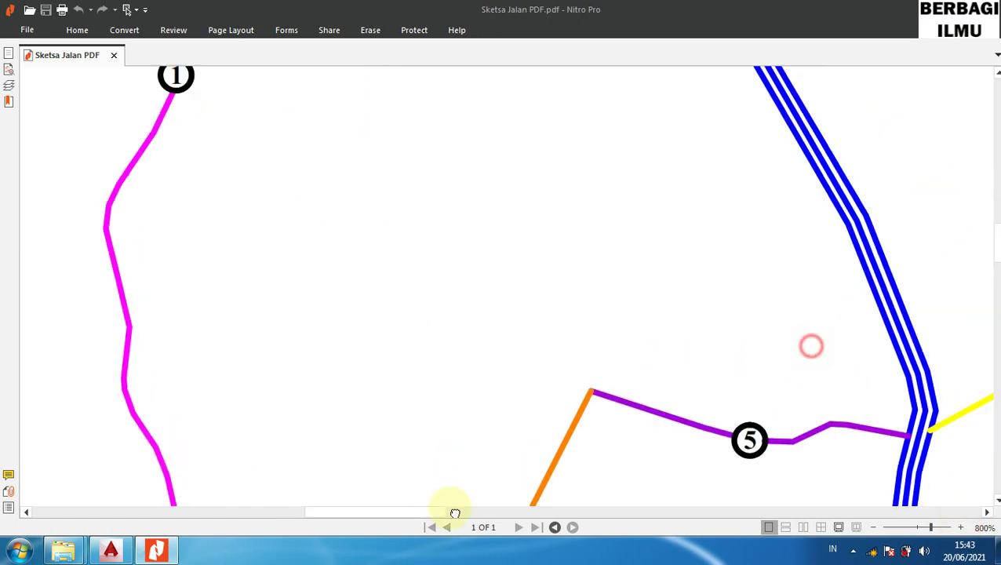
mouse_move(710, 447)
mouse_down()
mouse_move(659, 469)
mouse_move(489, 404)
mouse_move(447, 283)
mouse_up()
mouse_move(554, 321)
mouse_down()
mouse_move(716, 419)
mouse_move(521, 286)
mouse_move(492, 249)
mouse_up()
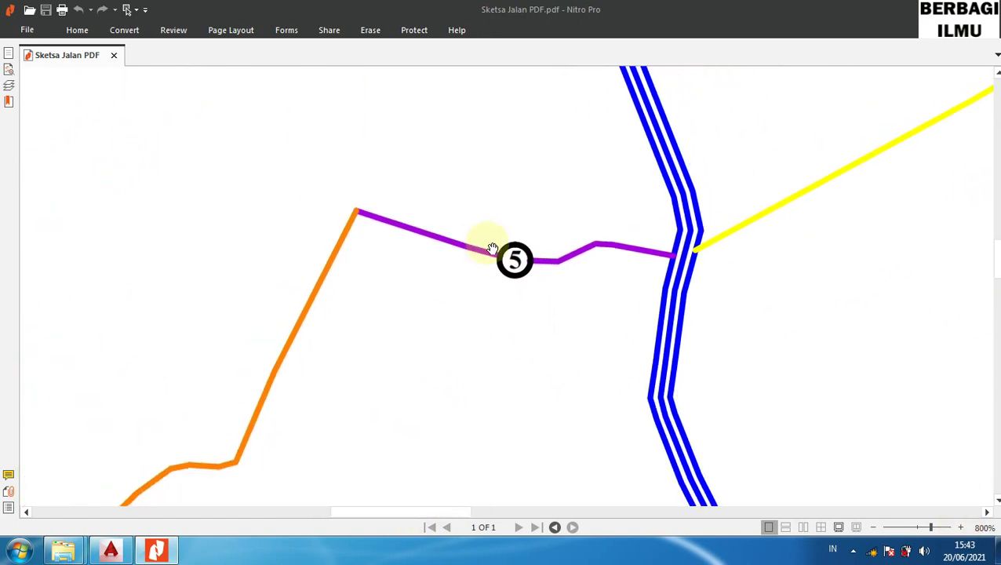
- Zoom back out to 100% and close Nitro Pro with Alt+F4
click(873, 528)
click(873, 528)
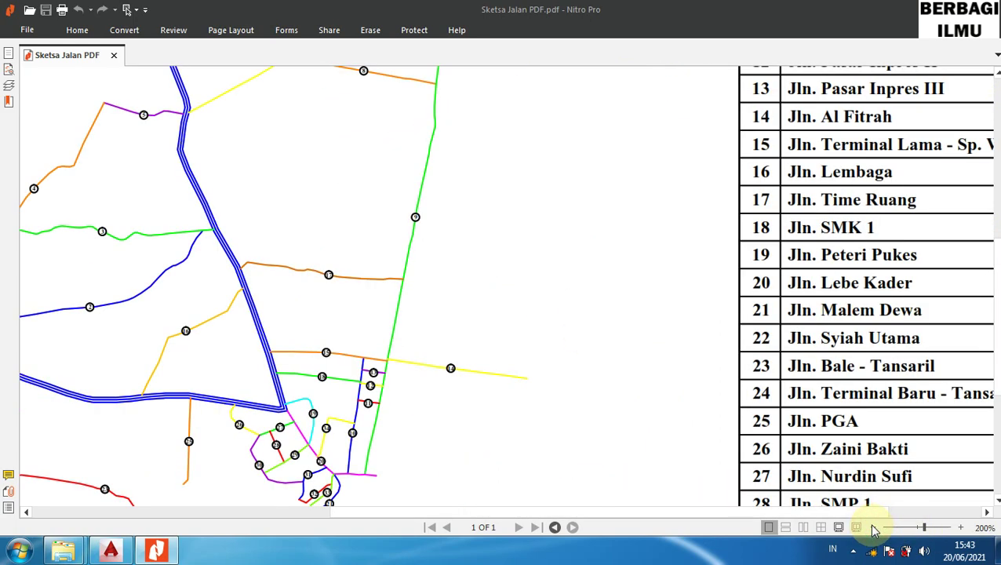
click(872, 529)
click(872, 528)
click(873, 529)
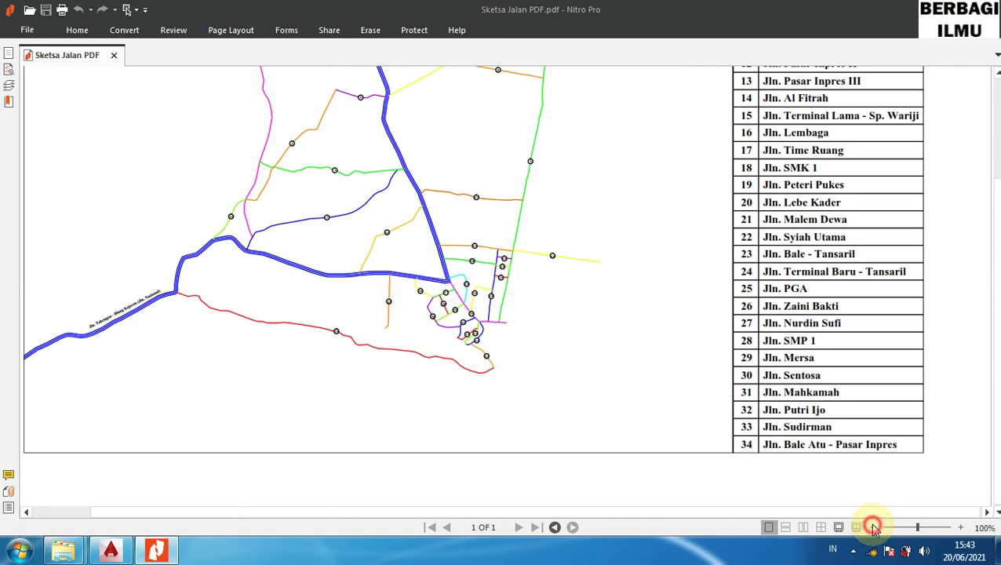
scroll(506, 291, up, 3)
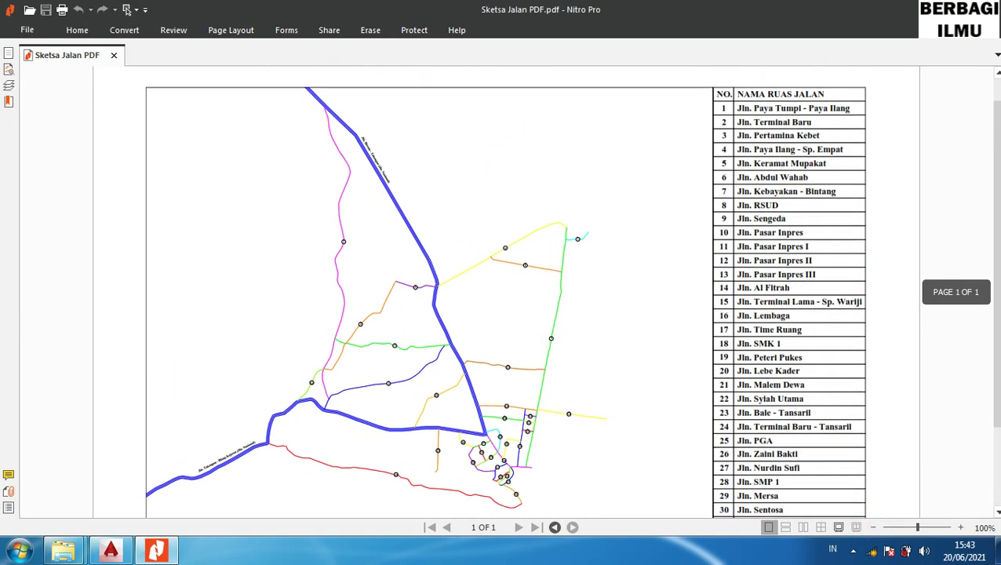
scroll(506, 290, down, 1)
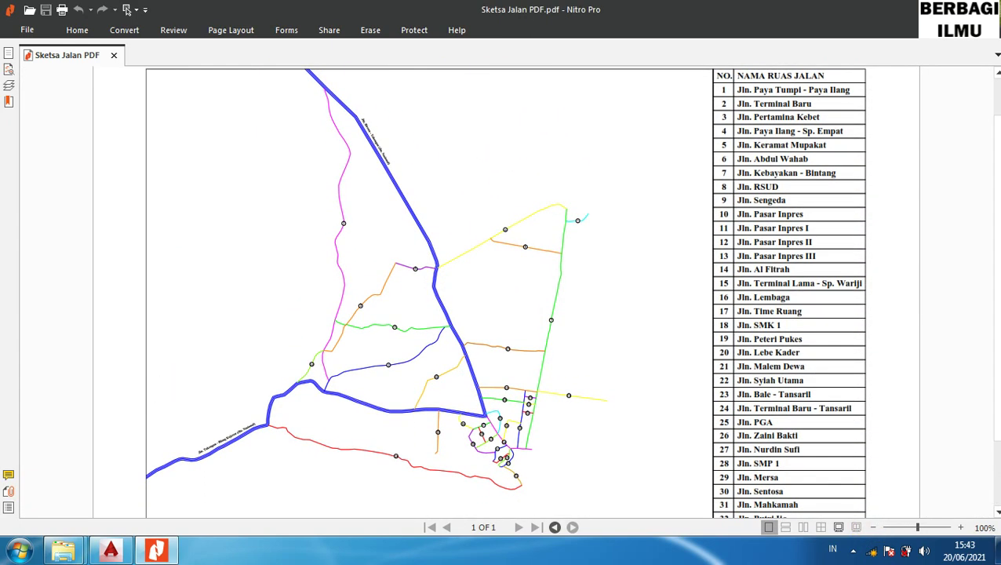
key(alt+F4)
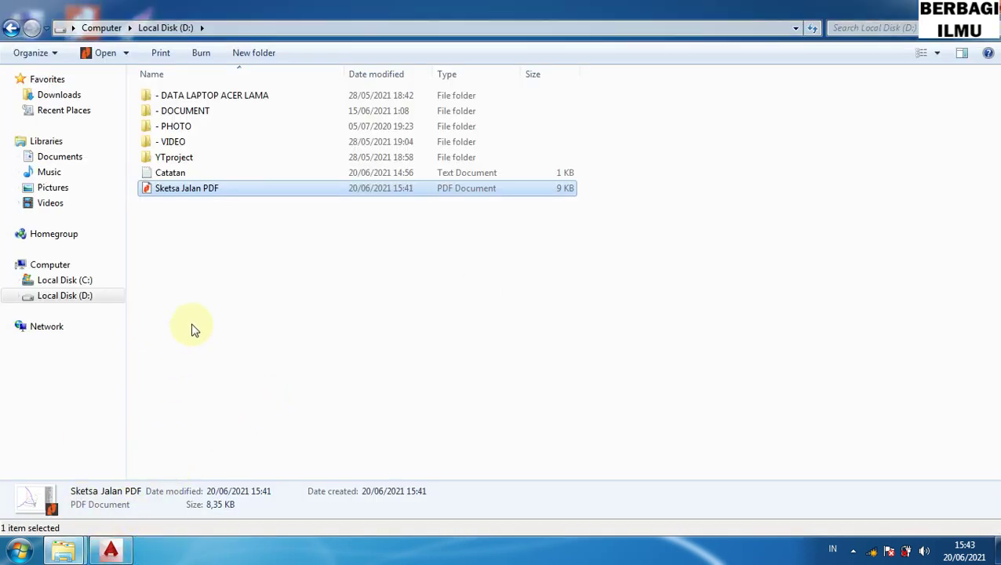
- Bring AutoCAD back to the front and open the Plot - Model dialog with Ctrl+P
click(111, 552)
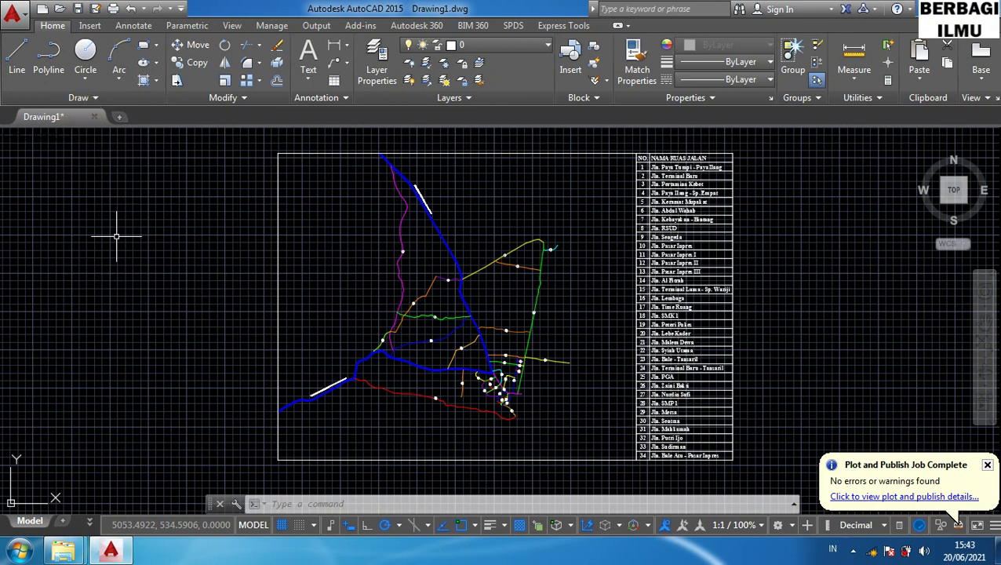
key(ctrl+p)
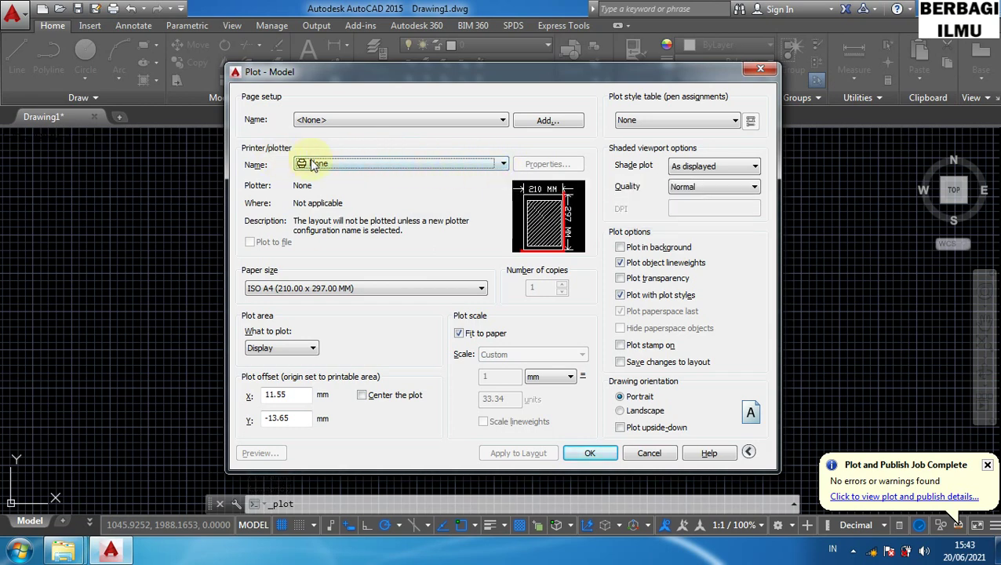
- Choose PublishToWeb JPG.pc3 with Sun Hi-Res 1600 × 1280 paper, and set What to plot to Window
click(473, 167)
drag(501, 183, 503, 228)
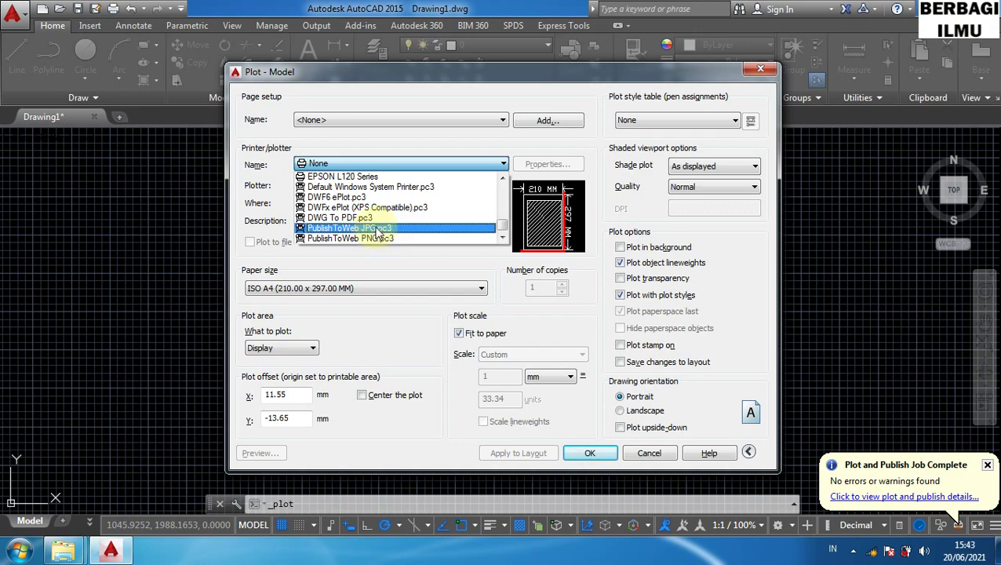
click(379, 231)
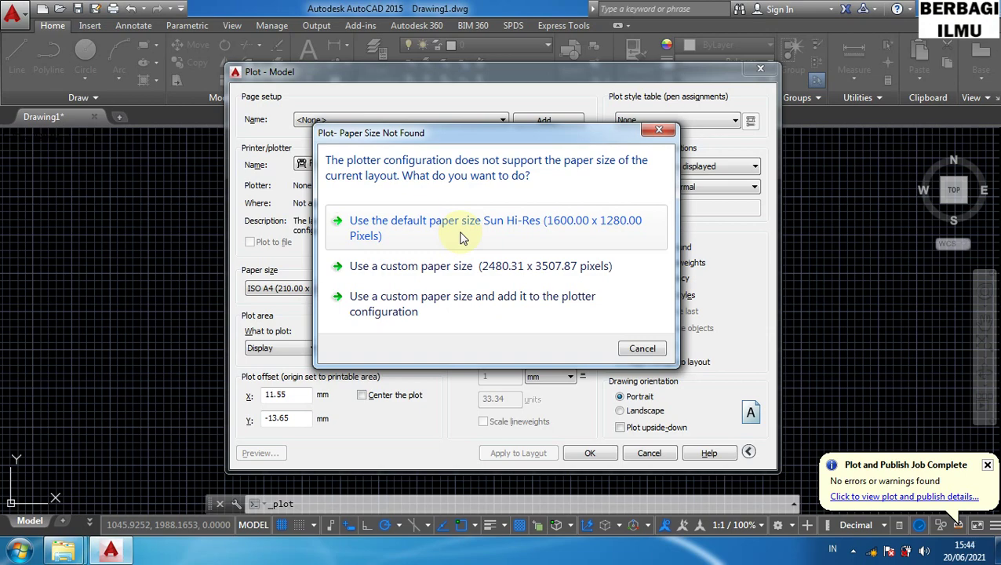
click(381, 224)
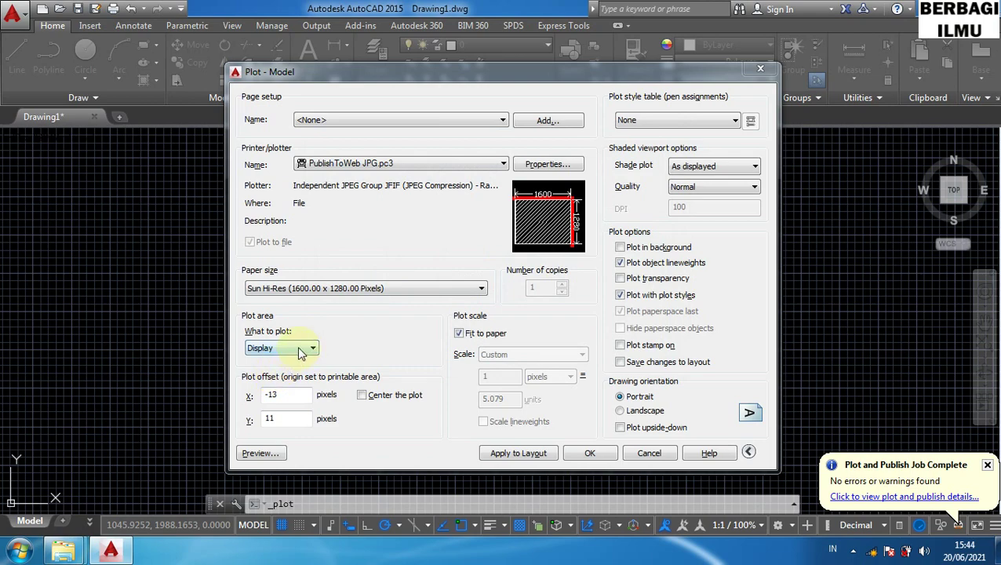
click(300, 350)
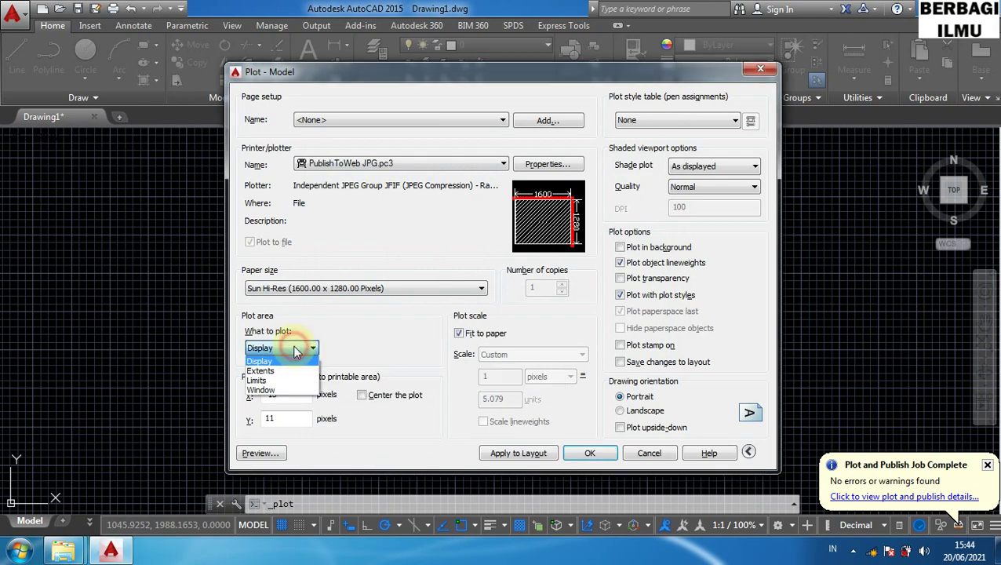
click(261, 389)
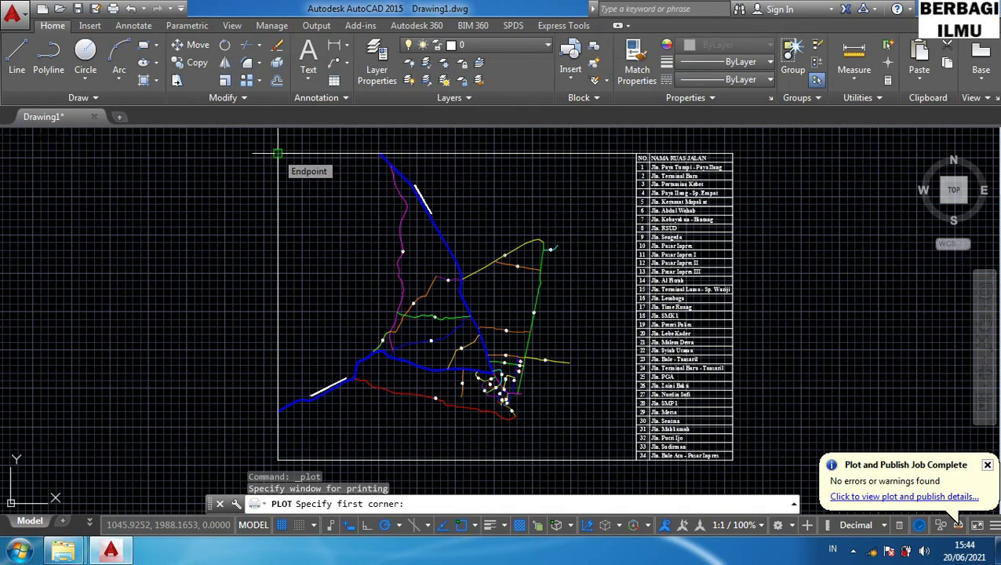
- Pick the frame's top-left and bottom-right corners as the plot window and centre the plot
click(277, 153)
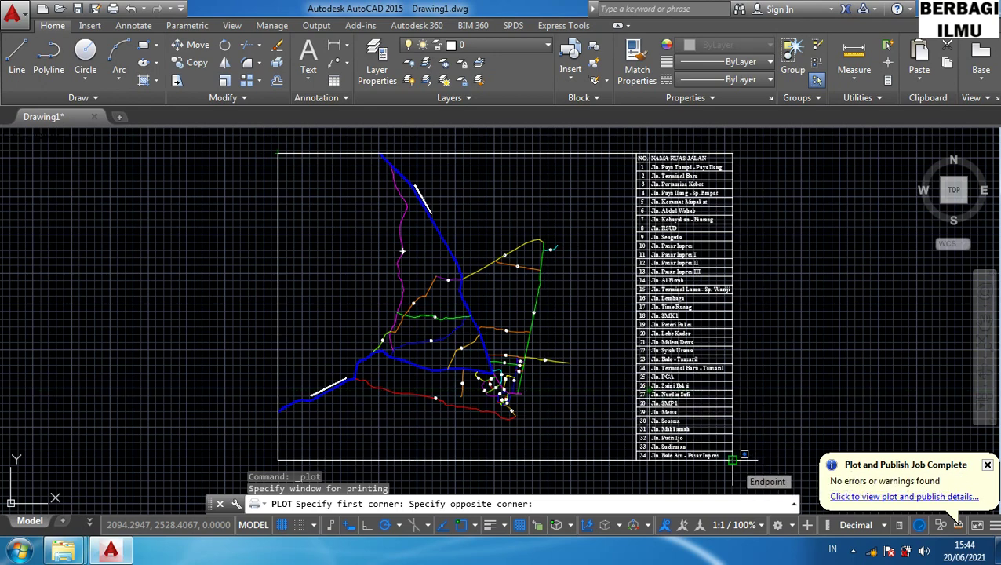
click(732, 459)
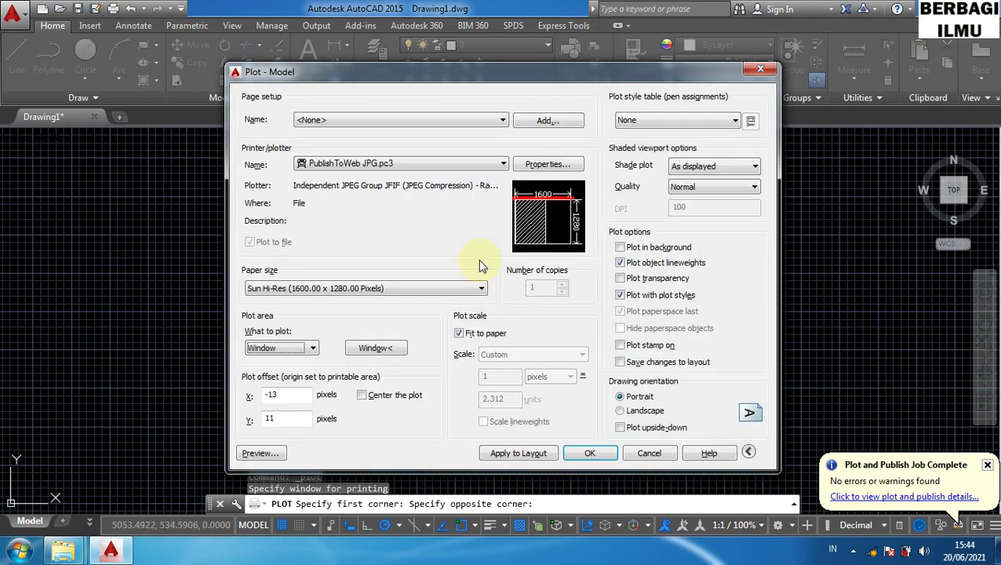
click(361, 395)
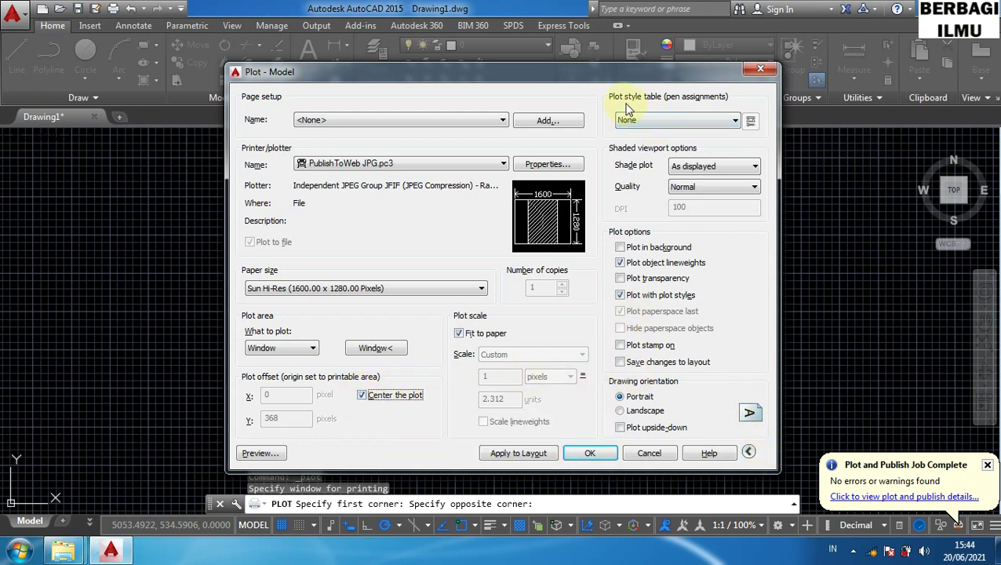
- Under More Options, set the plot style table to None and keep Normal quality
click(748, 451)
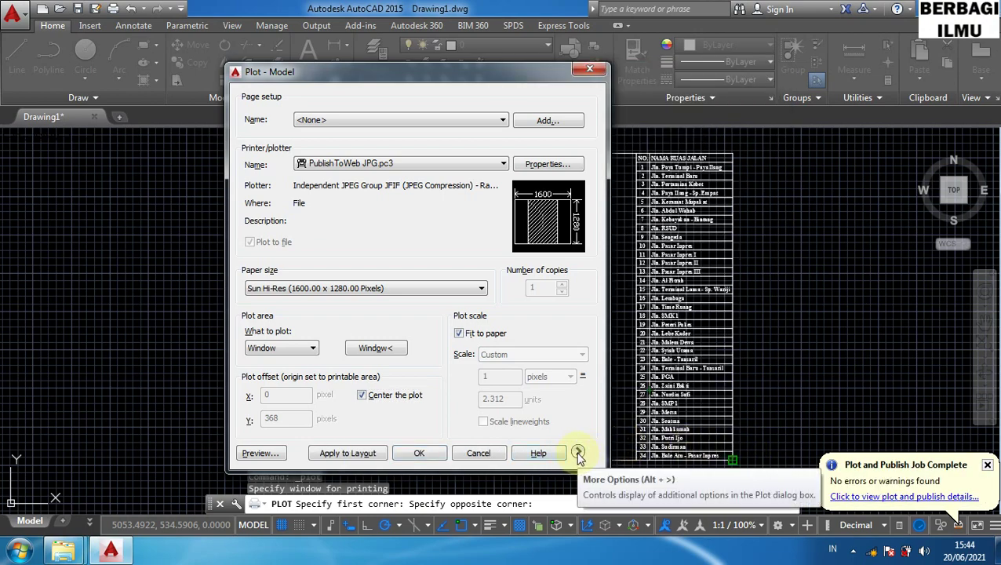
click(578, 455)
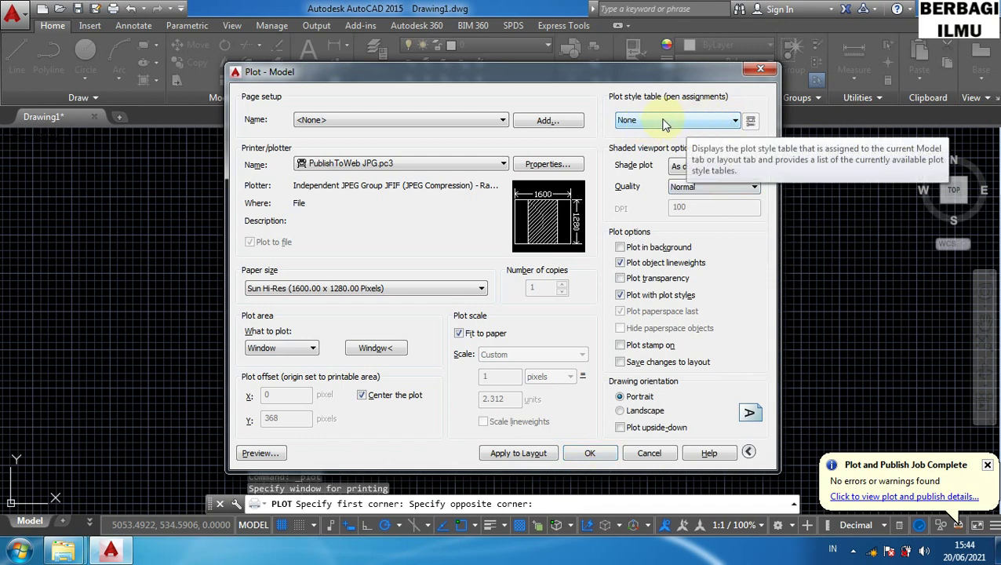
click(732, 122)
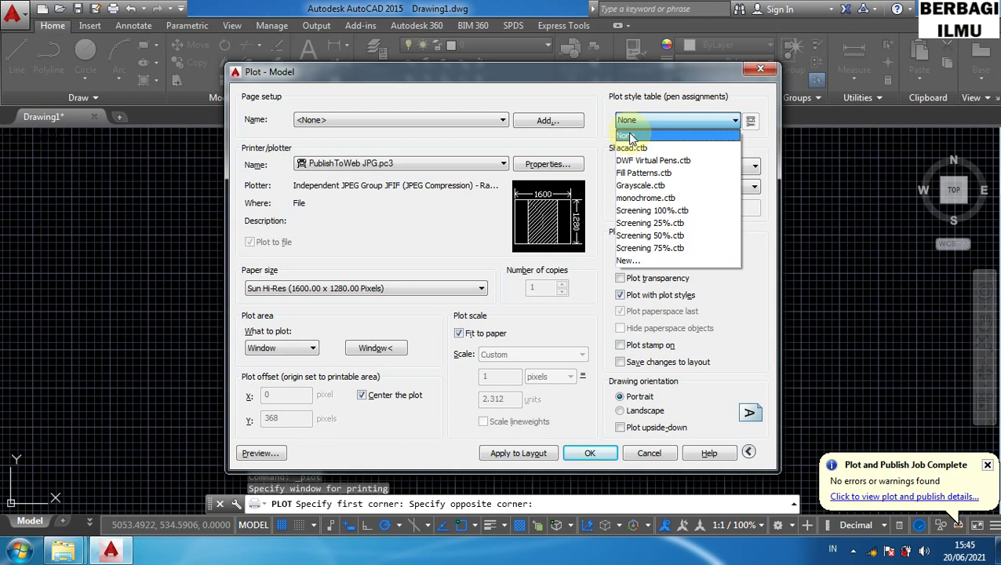
click(631, 136)
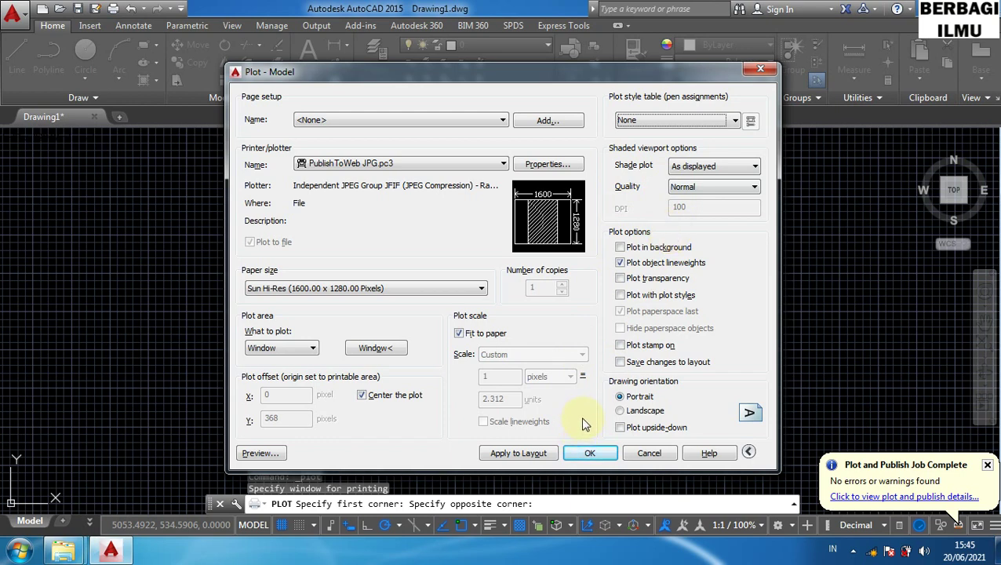
click(698, 187)
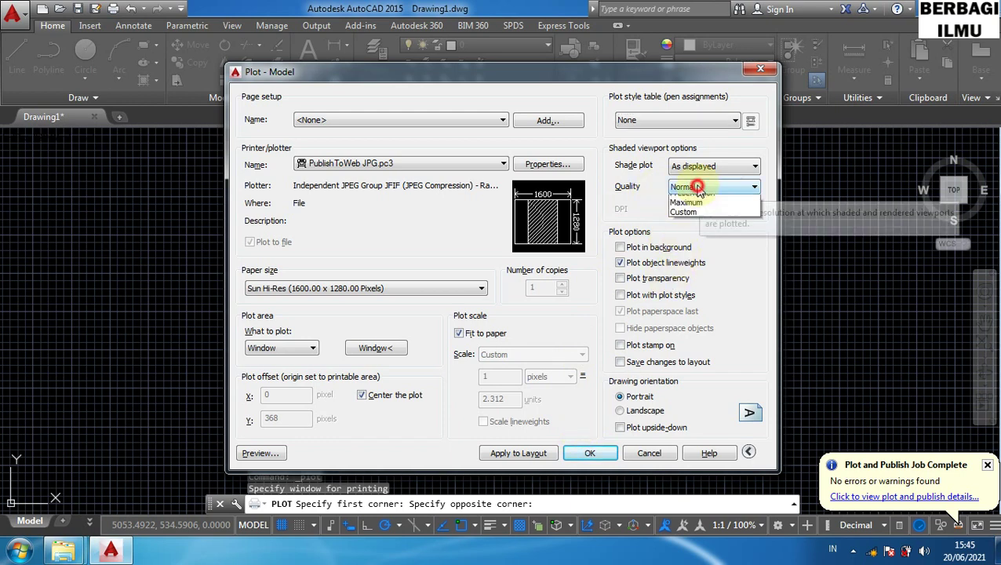
click(691, 215)
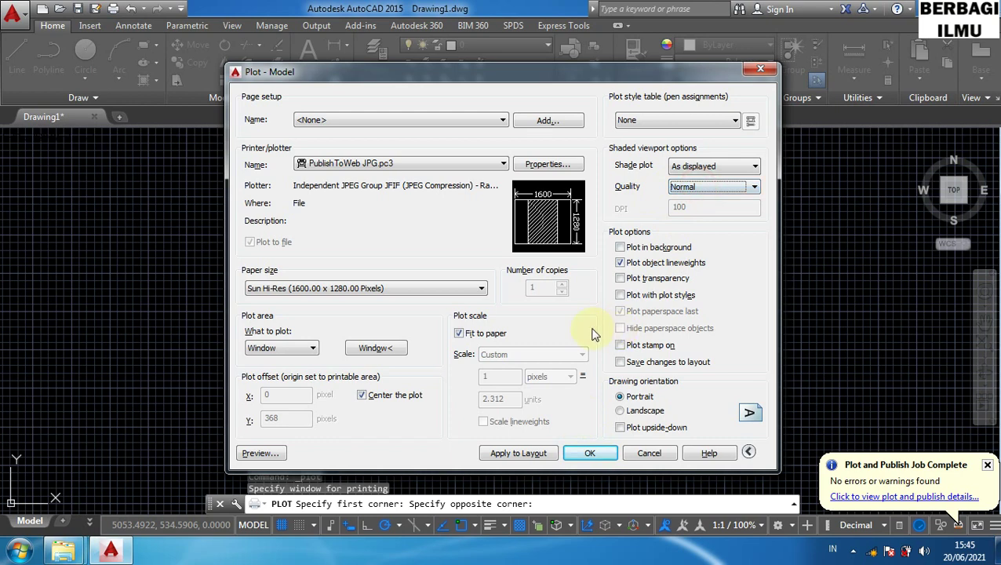
- Switch the orientation to Landscape, then preview the plot and close the preview
click(621, 410)
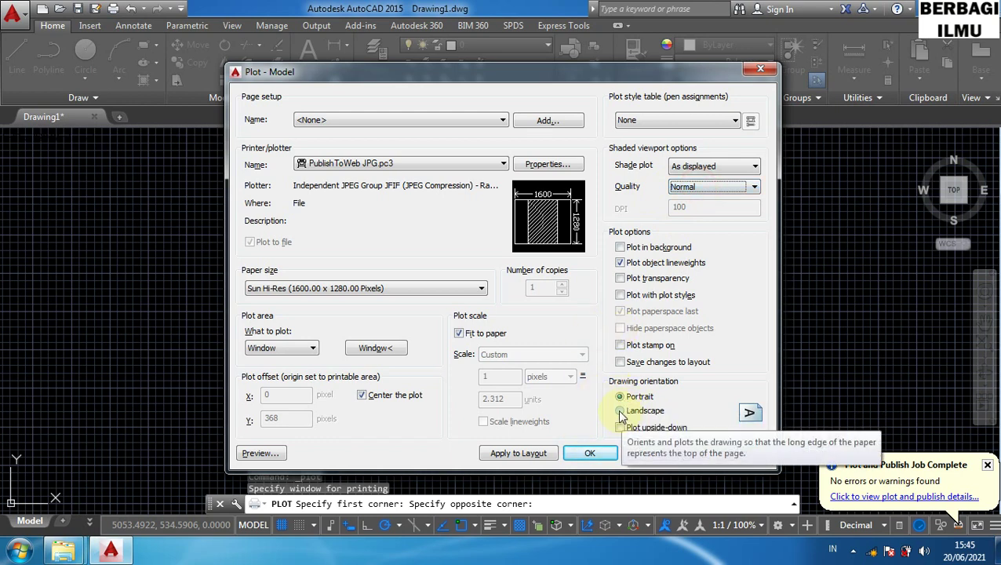
click(621, 411)
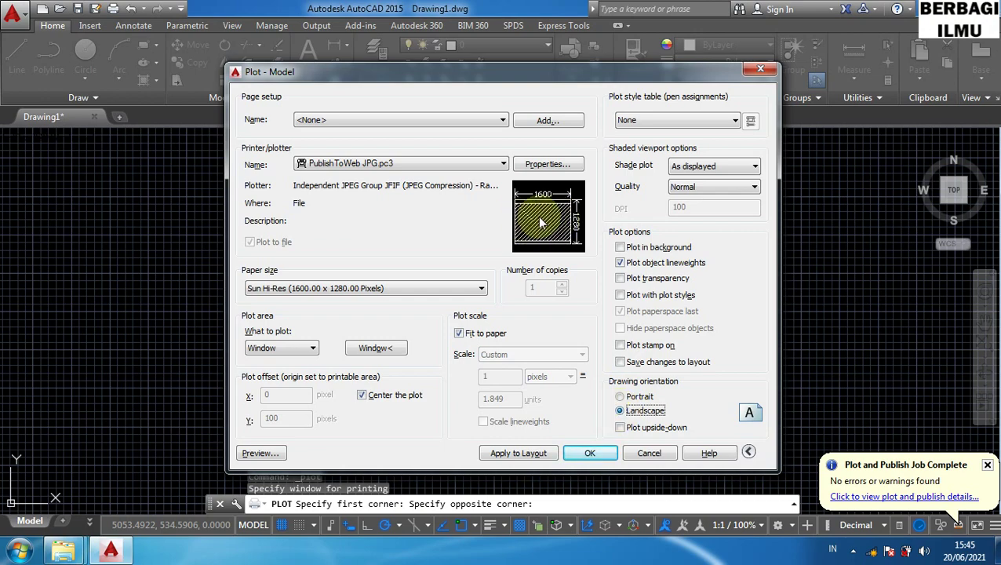
click(265, 453)
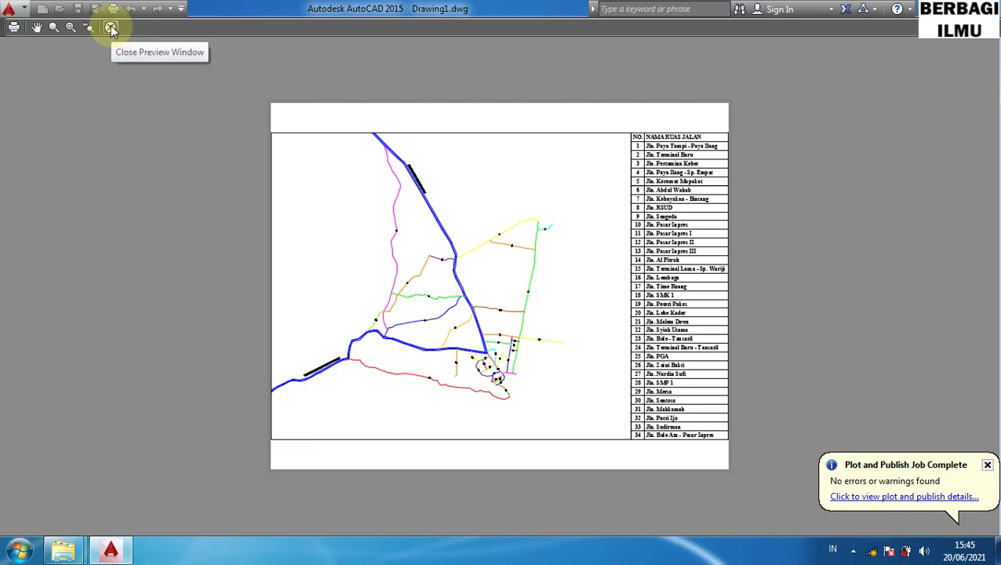
click(111, 27)
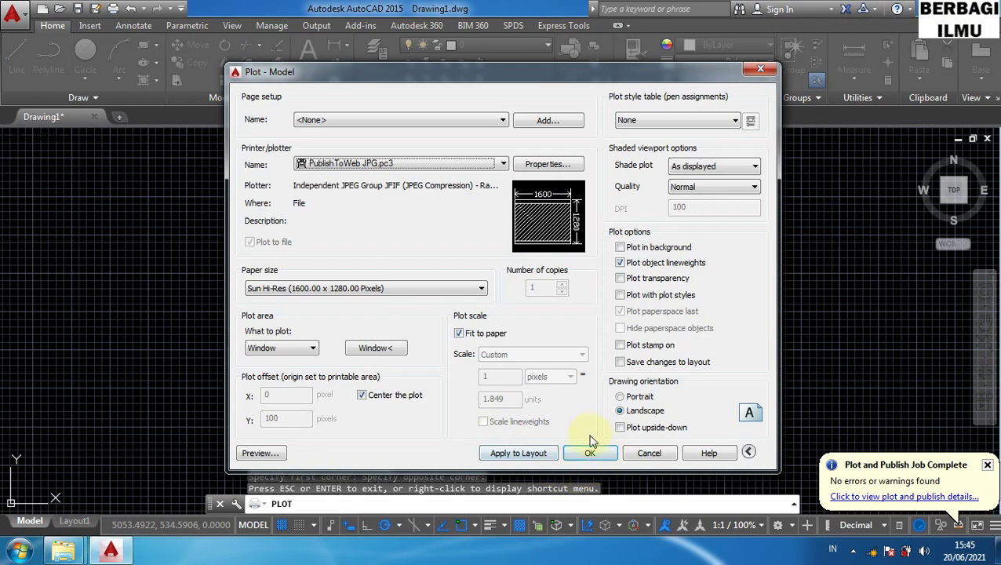
- Plot the map to a JPG file named 'Sketsa Jalan JPG' on Local Disk (D:)
click(587, 452)
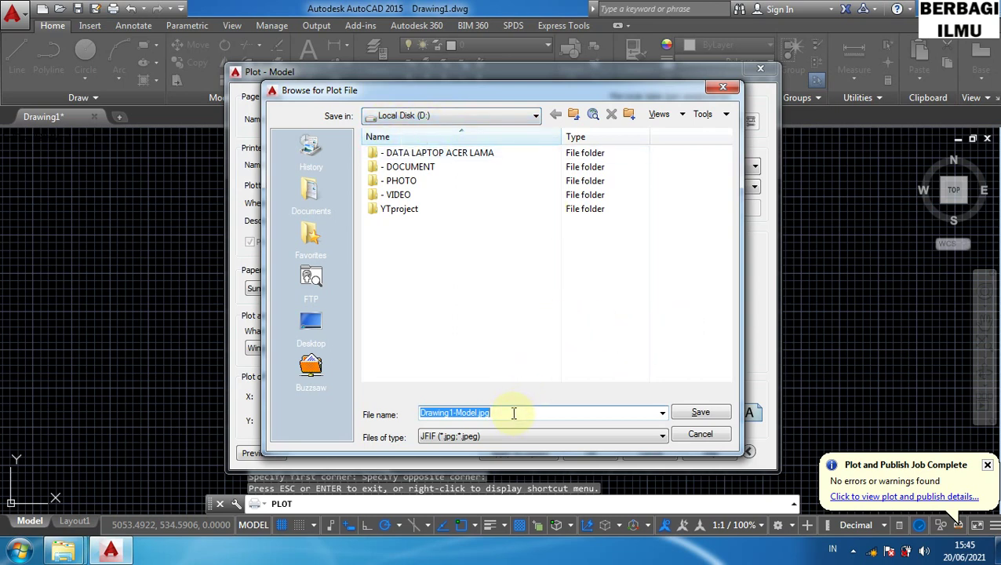
text(Sket)
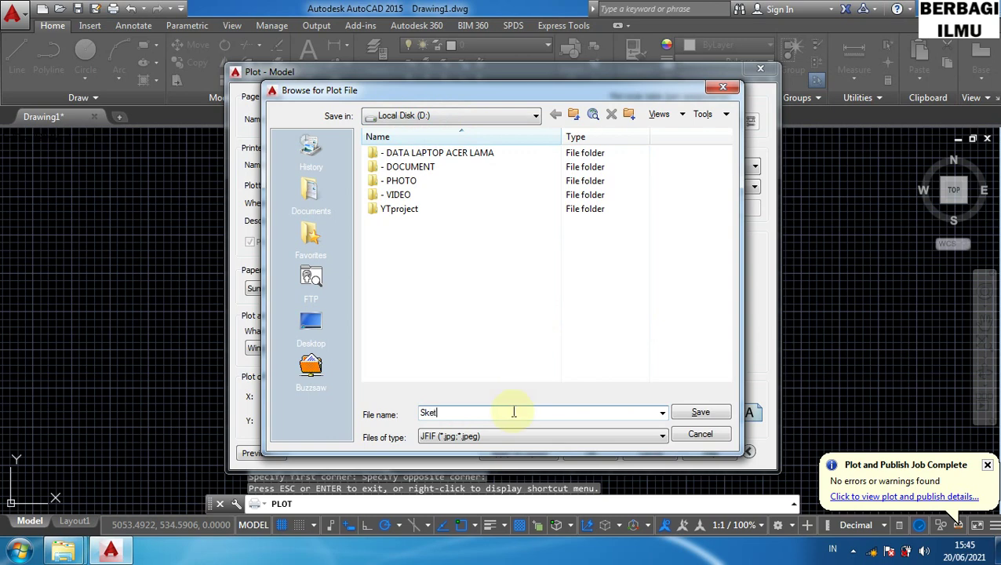
text(sa Jalan JPG)
click(693, 413)
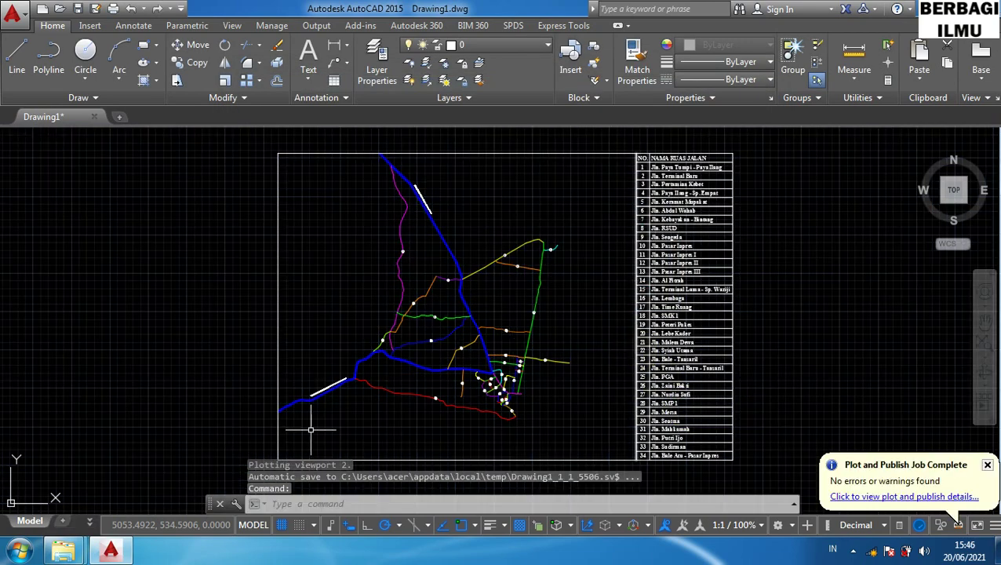
click(67, 557)
mouse_move(255, 471)
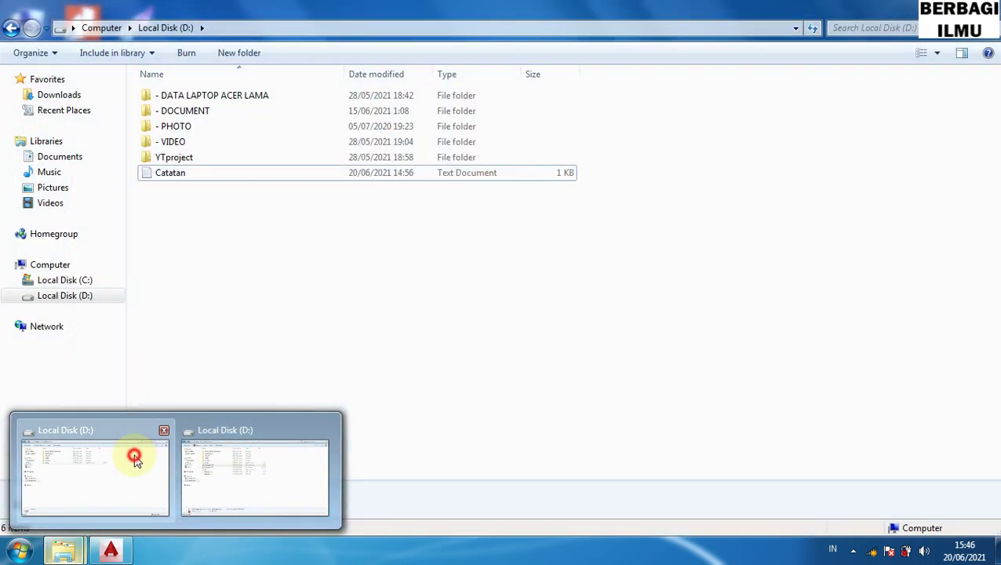
click(138, 443)
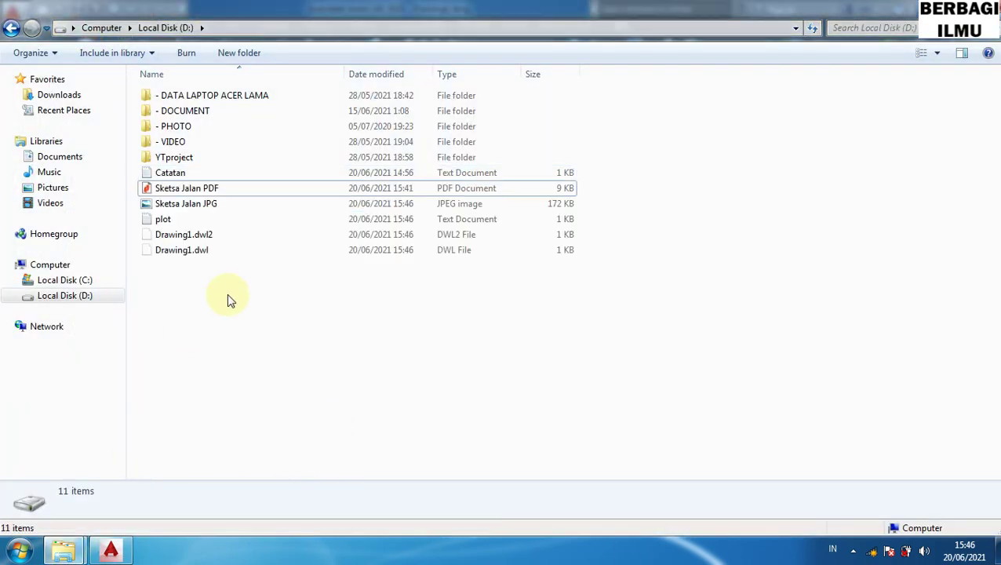
click(195, 207)
double_click(195, 206)
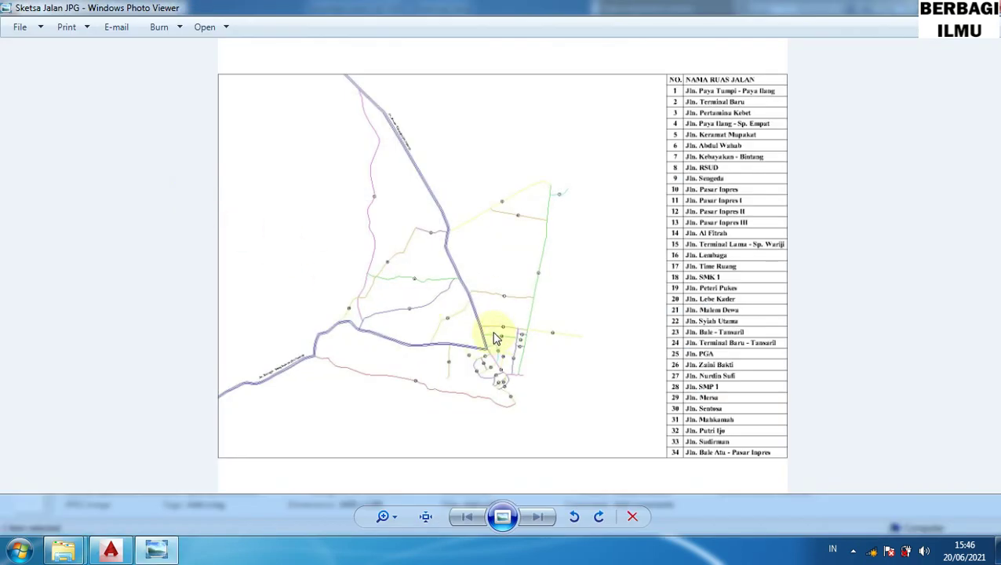
scroll(495, 337, up, 1)
scroll(494, 336, up, 1)
scroll(492, 332, up, 1)
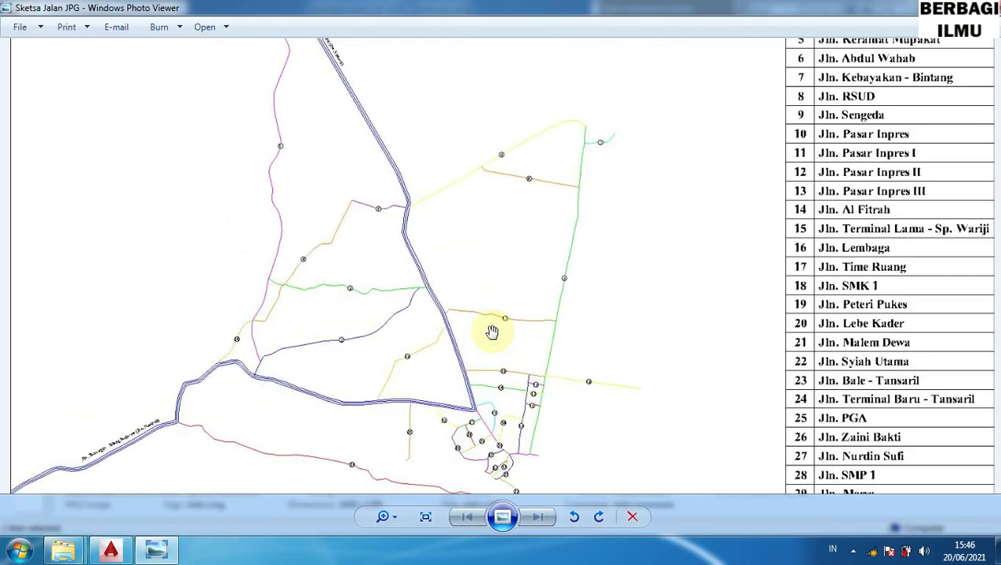
scroll(491, 333, up, 1)
scroll(492, 331, down, 1)
scroll(607, 297, up, 1)
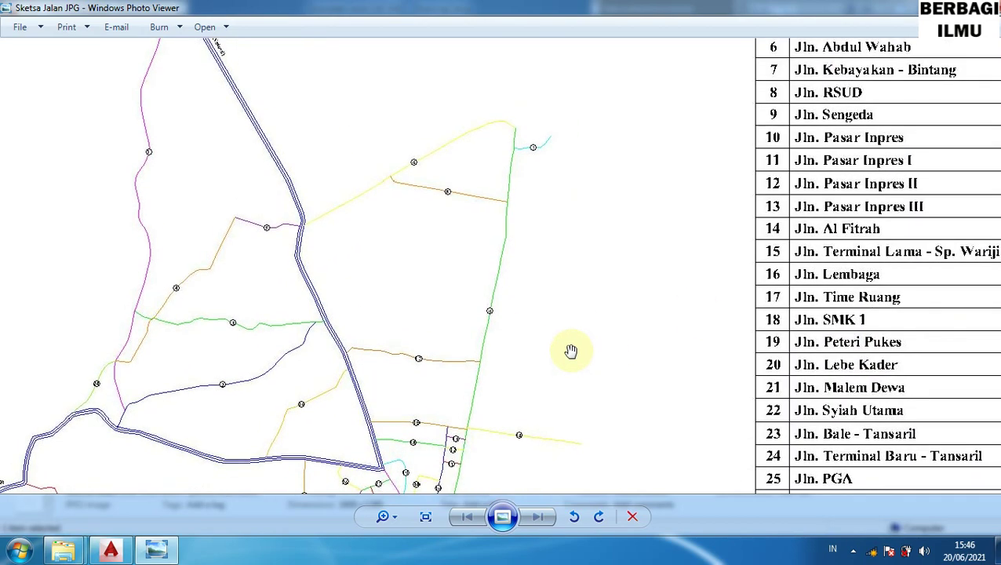
scroll(570, 350, up, 2)
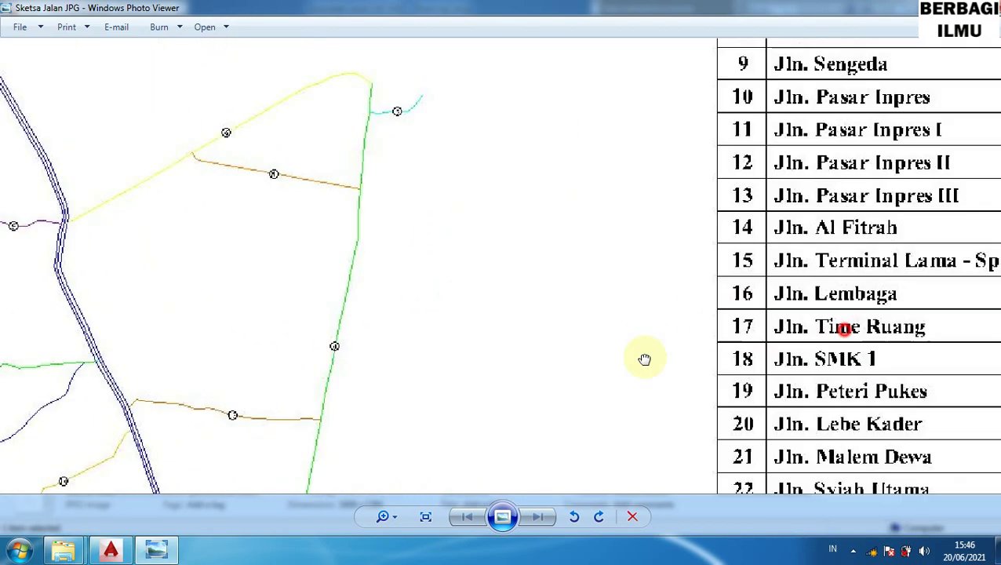
mouse_move(393, 286)
mouse_down()
mouse_move(447, 447)
mouse_move(717, 200)
mouse_up()
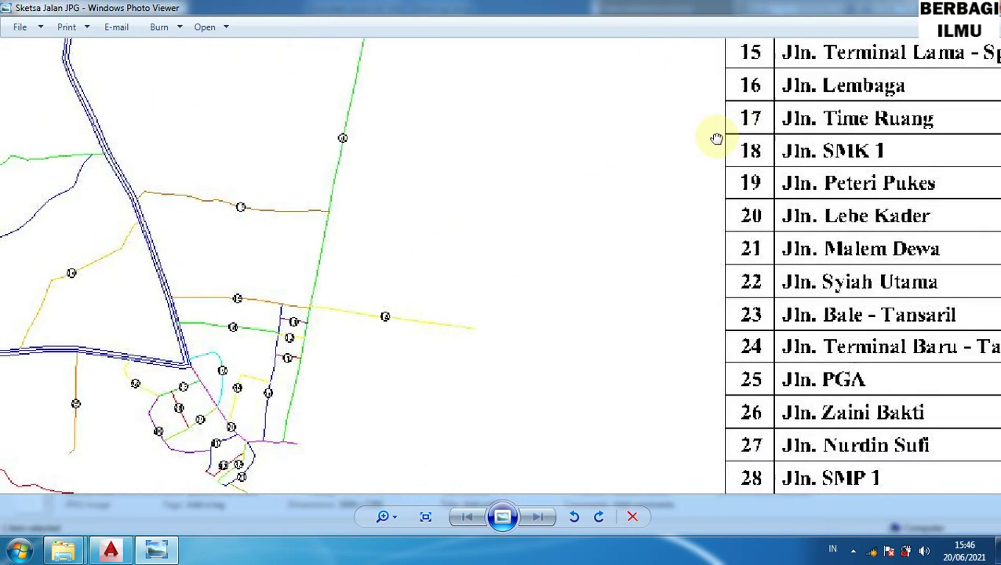
scroll(485, 286, down, 1)
scroll(484, 285, down, 1)
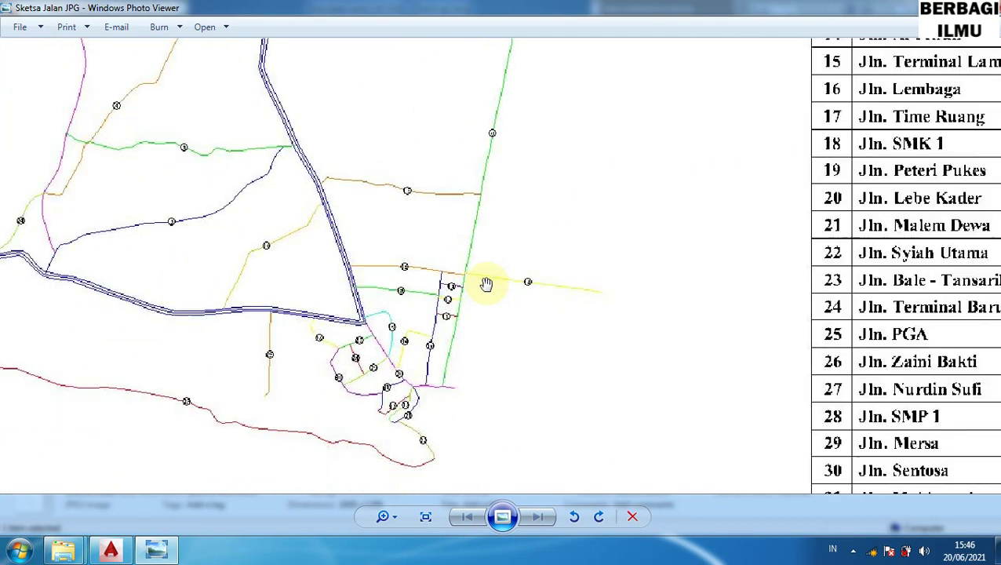
scroll(486, 284, down, 1)
scroll(486, 284, down, 2)
scroll(487, 225, down, 1)
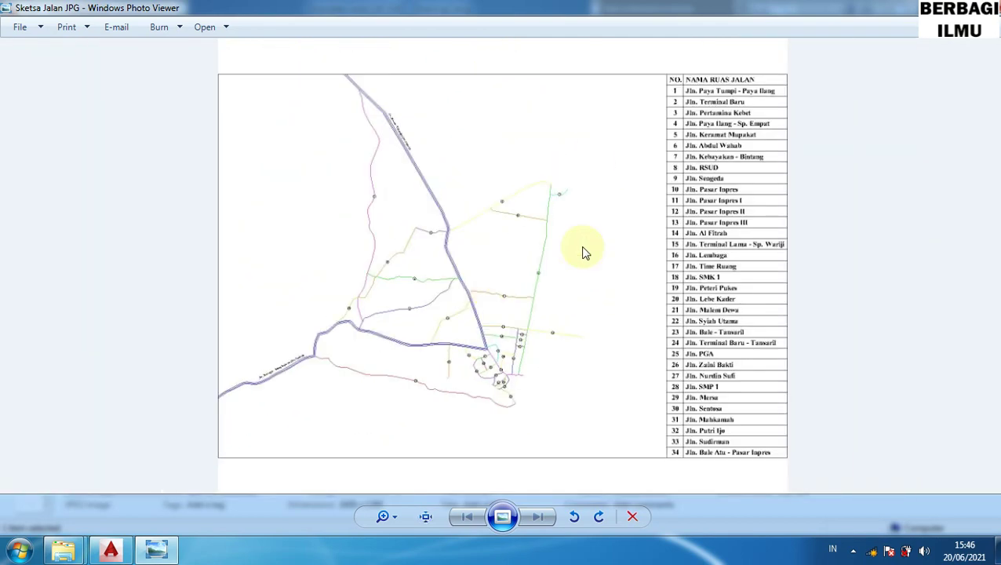
key(Escape)
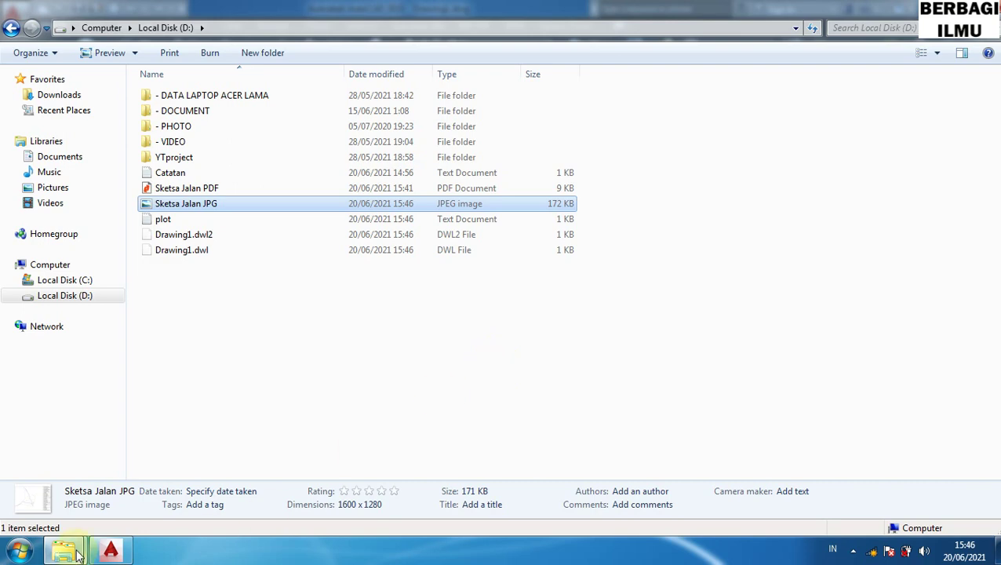
- Return to AutoCAD, open the Plot dialog, and choose PublishToWeb PNG.pc3 as the printer
click(109, 552)
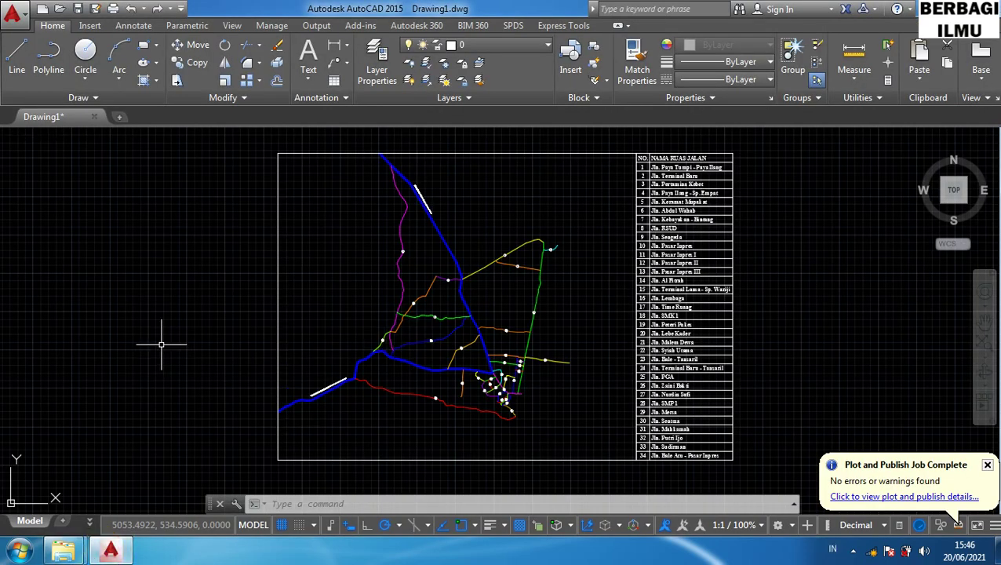
key(ctrl+p)
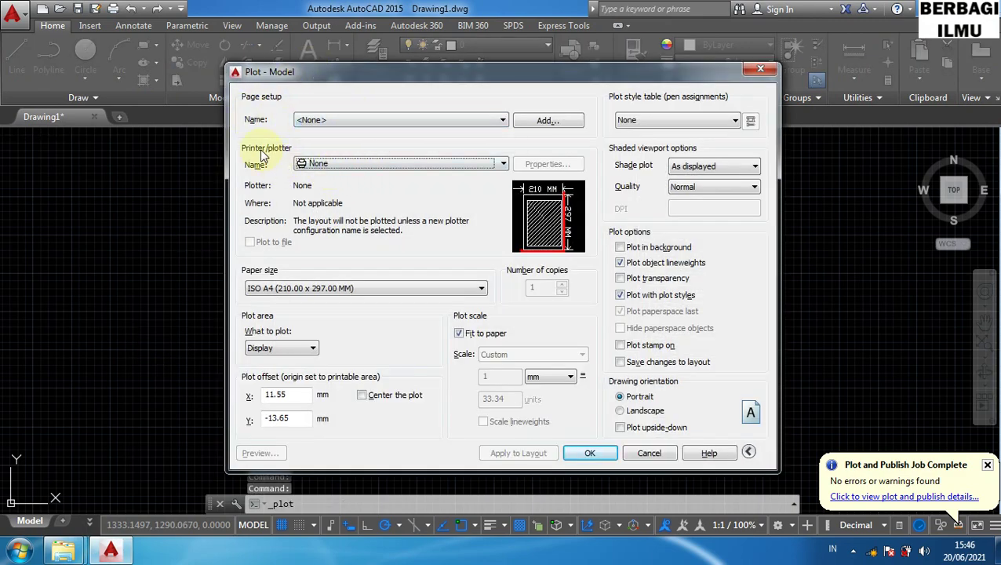
click(346, 163)
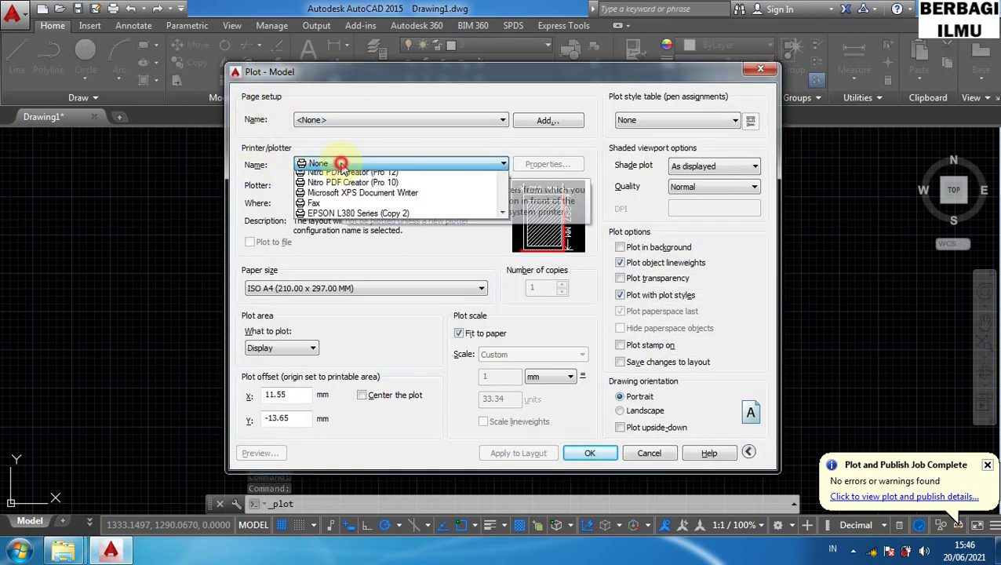
drag(502, 189, 505, 236)
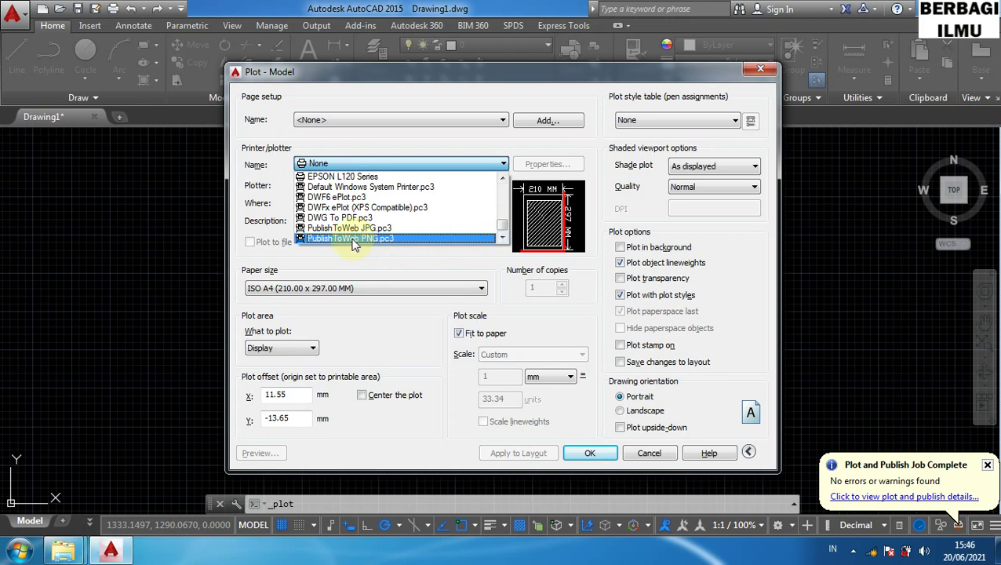
click(366, 239)
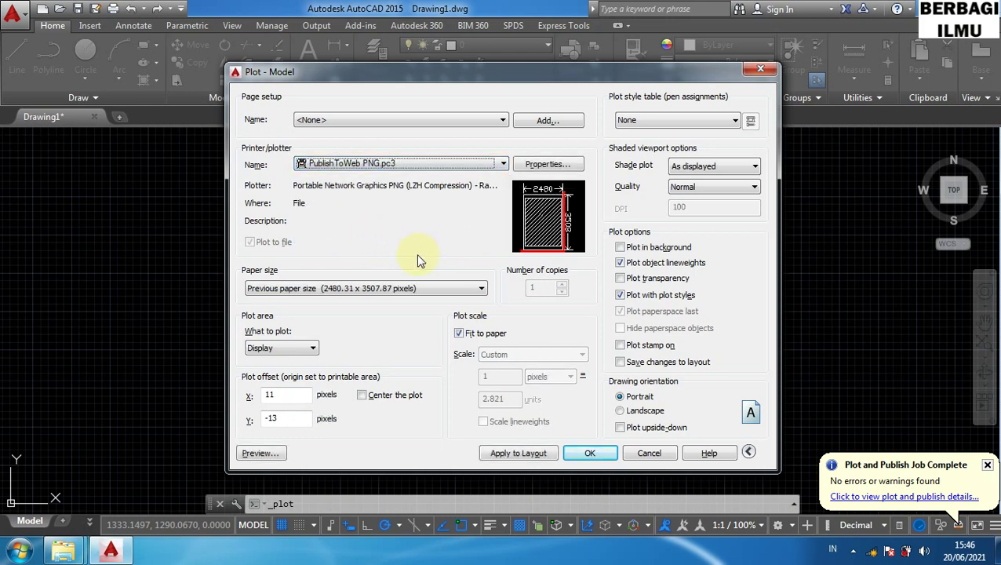
- Set the paper size to Sun Hi-Res (1600 x 1280) and What to plot to Window
click(404, 291)
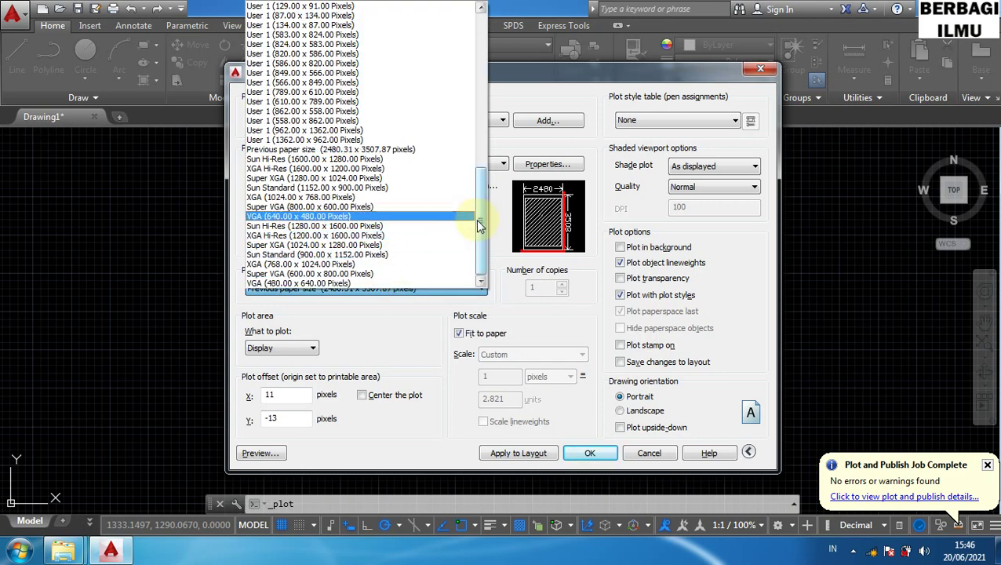
drag(477, 223, 476, 203)
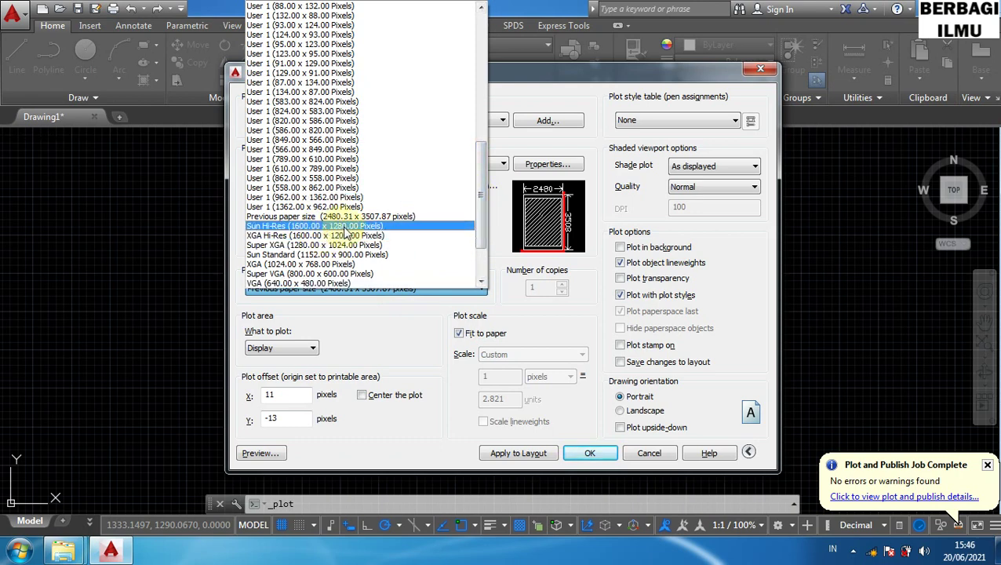
click(350, 226)
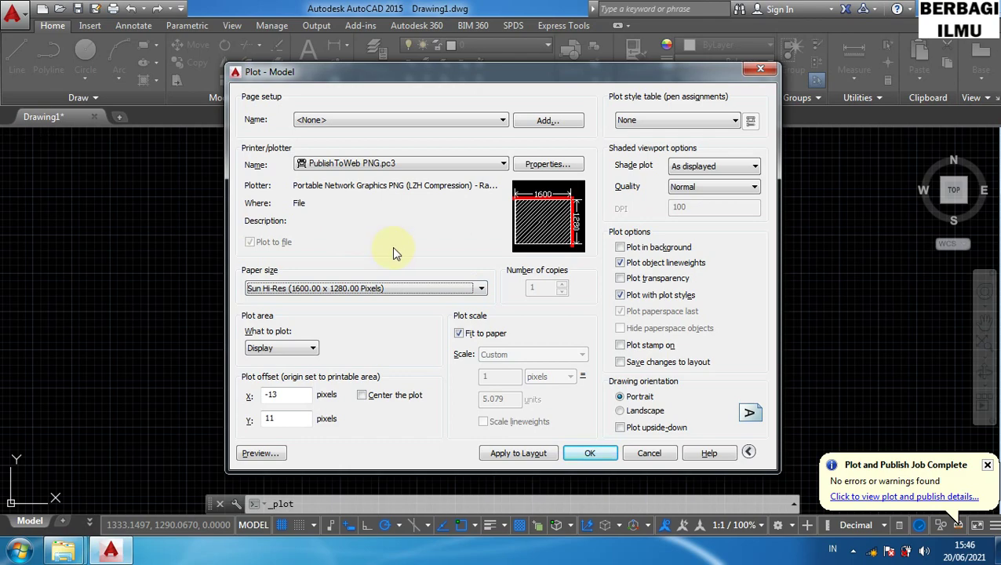
click(312, 348)
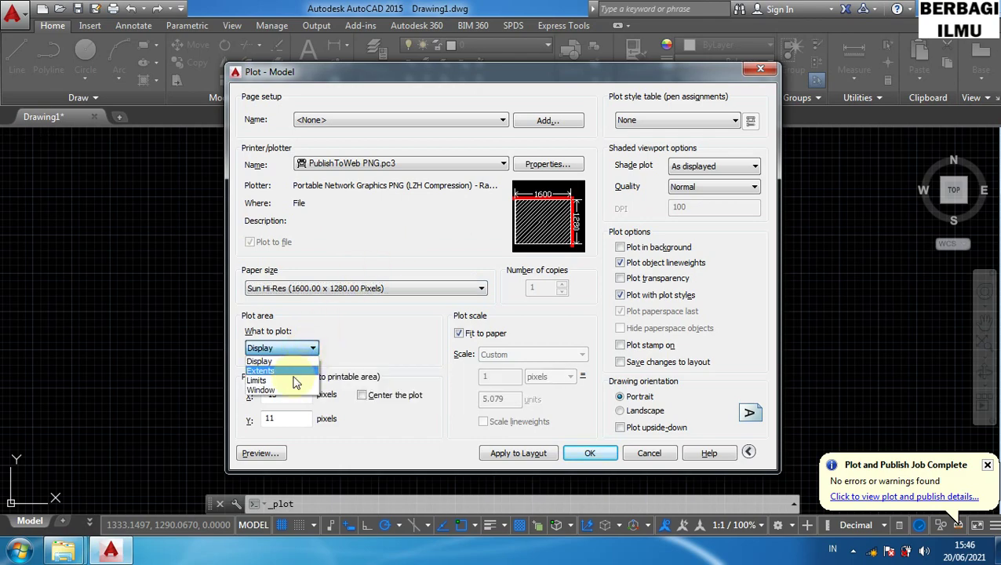
click(283, 387)
- Window the frame corners, centre it, set Landscape, apply to layout, and preview the PNG plot
click(277, 153)
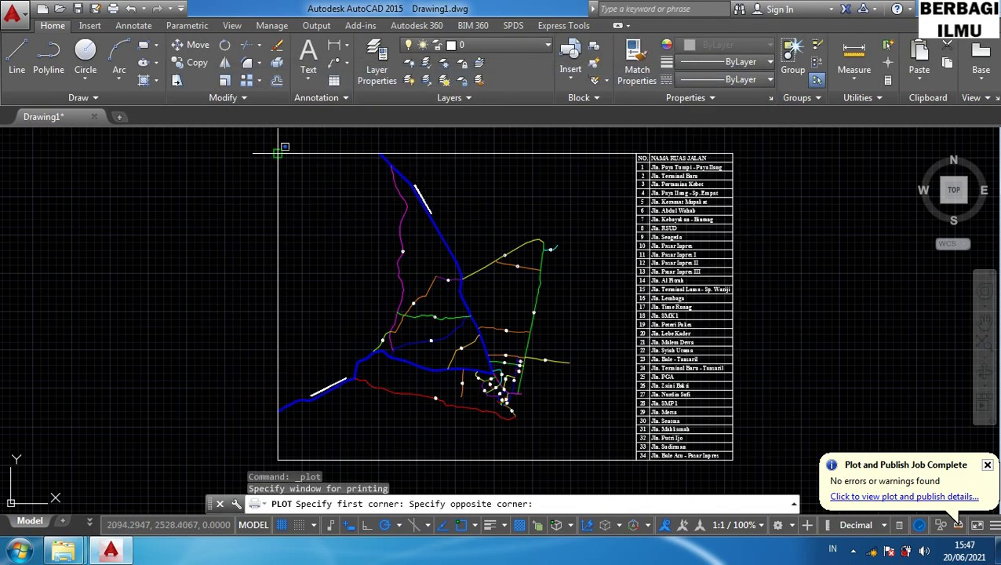
click(732, 459)
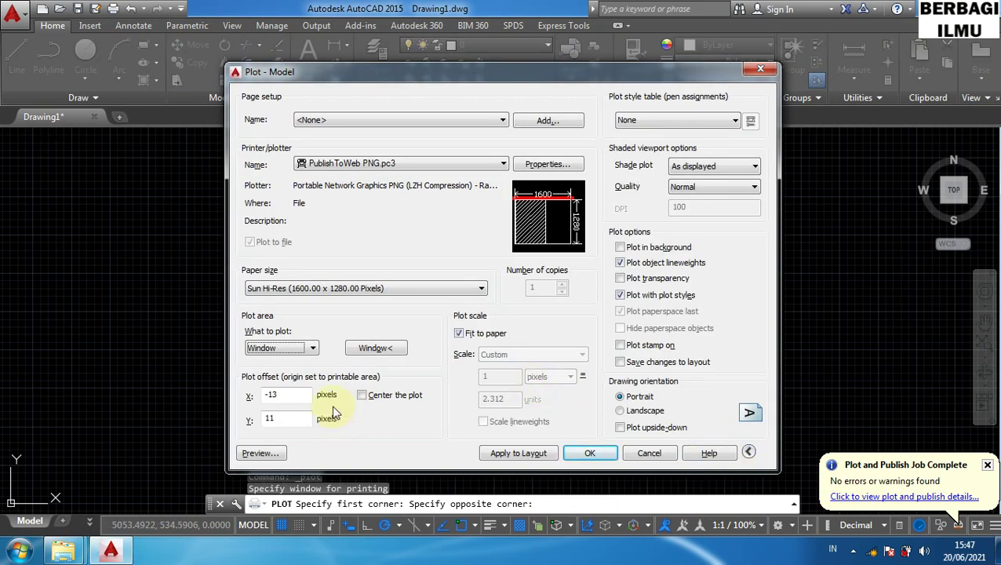
click(362, 395)
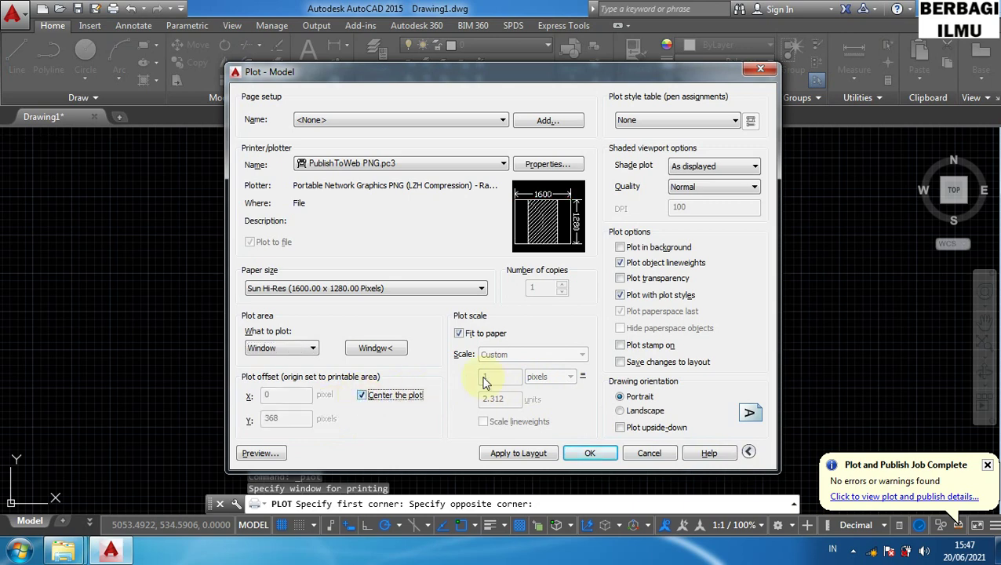
click(620, 412)
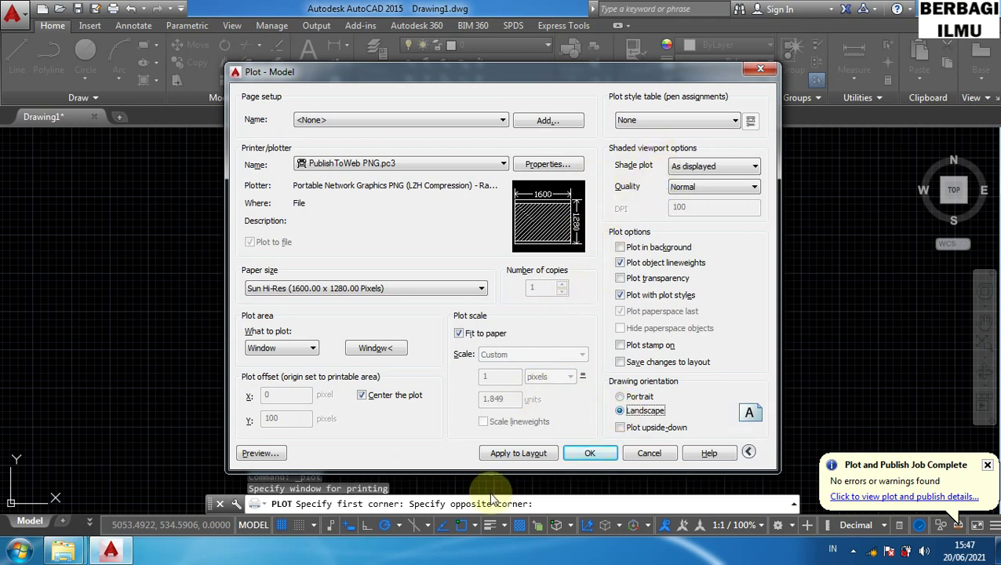
click(514, 455)
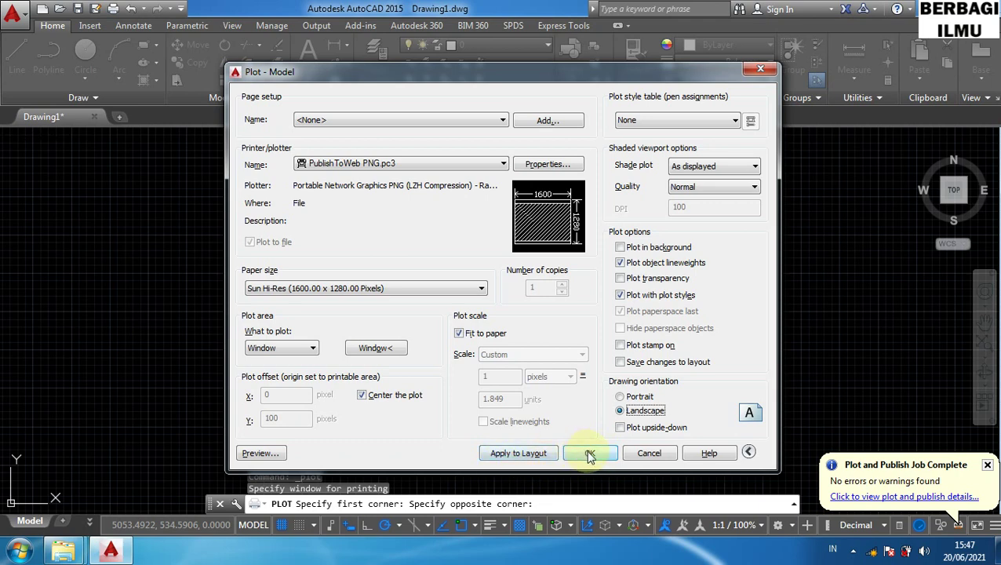
click(259, 453)
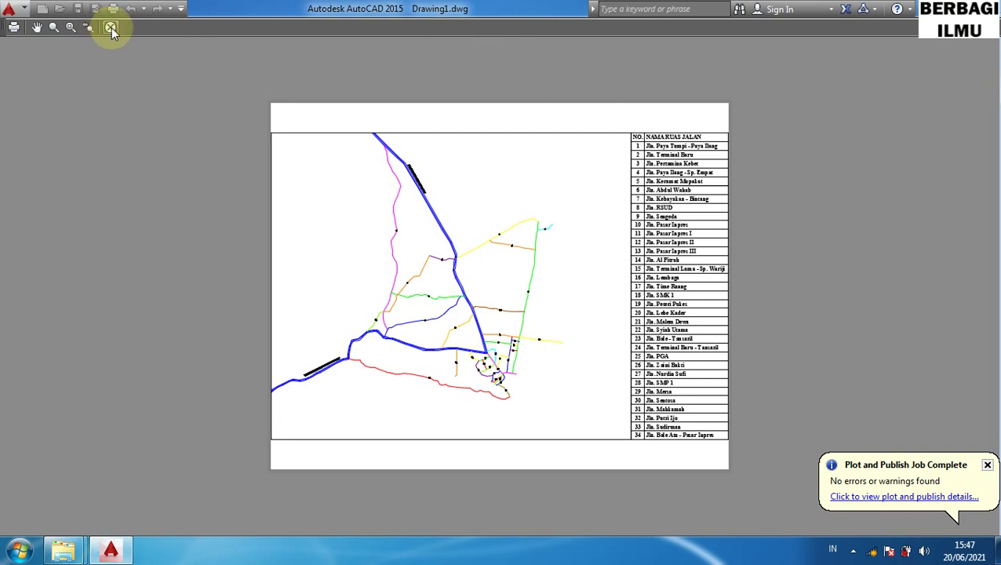
- Plot from the preview to a PNG file named 'Sketsa Jalan PNG' on Local Disk (D:)
click(13, 30)
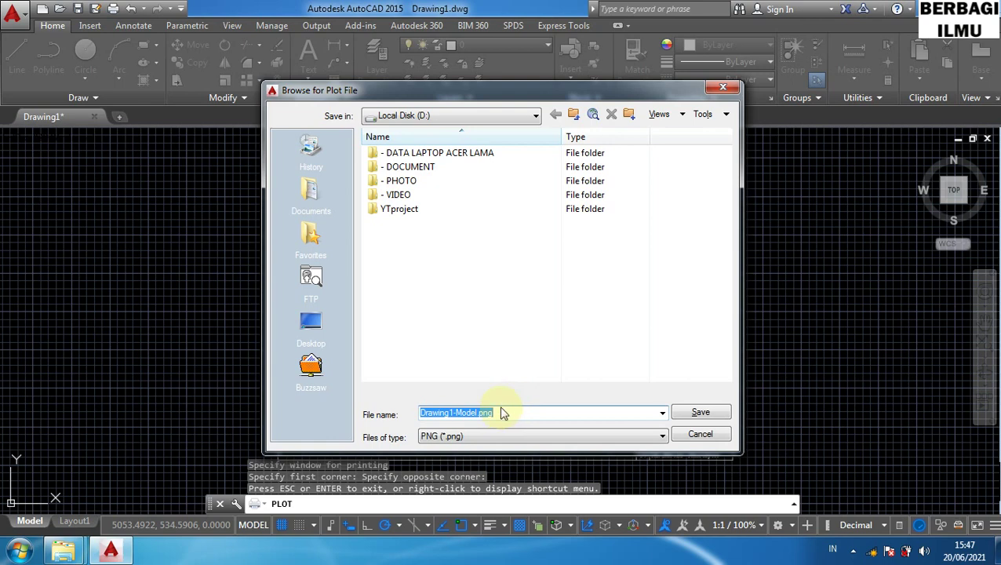
text(Ske)
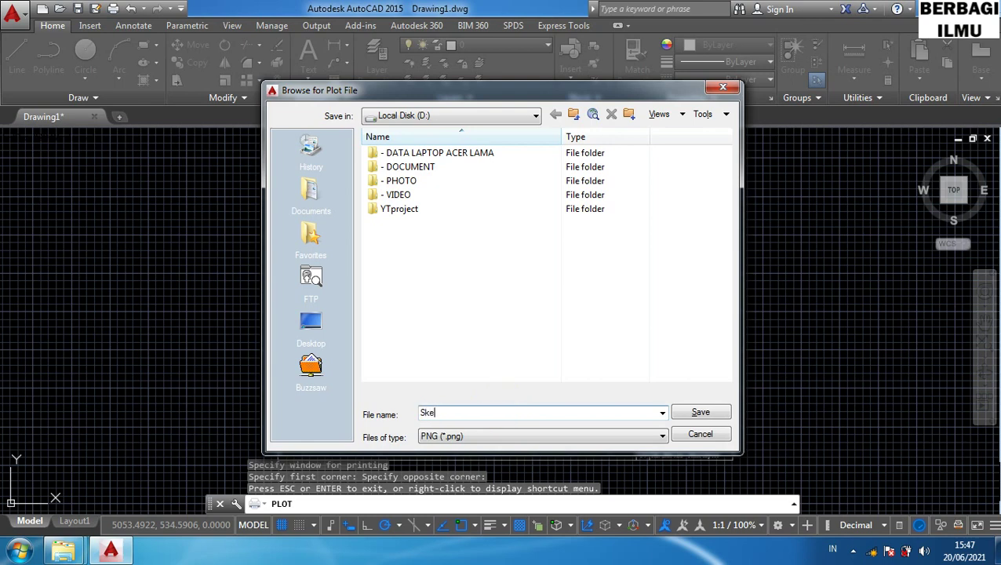
text(tsa Jalan PNG)
click(700, 411)
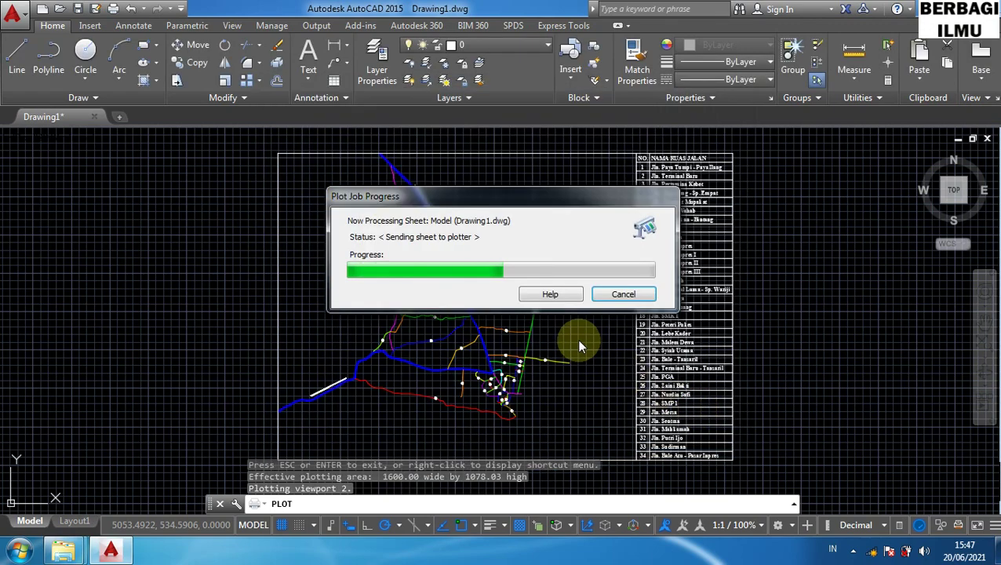
mouse_move(62, 550)
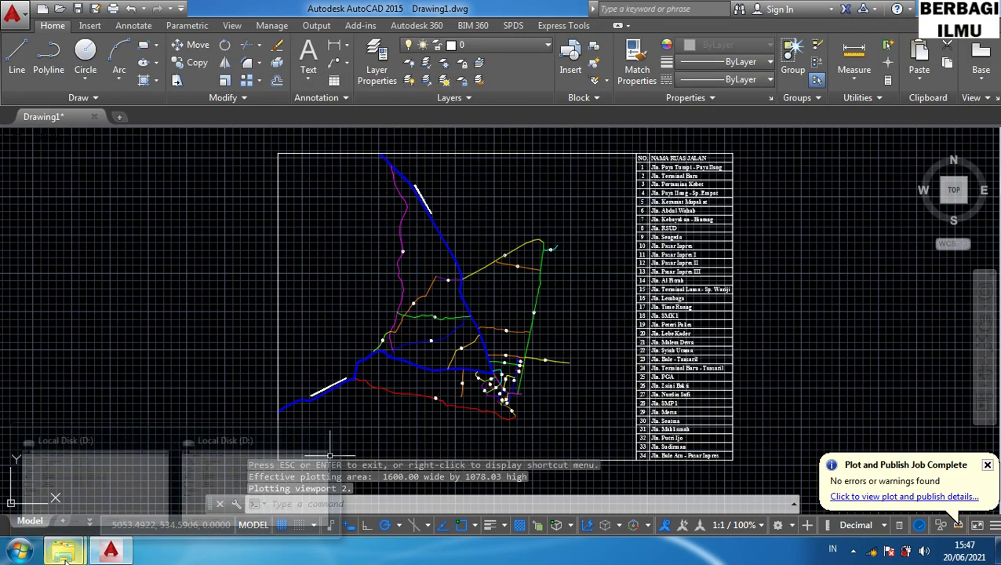
- Open Sketsa Jalan PNG from Local Disk (D:) in Photo Viewer and zoom in
click(61, 468)
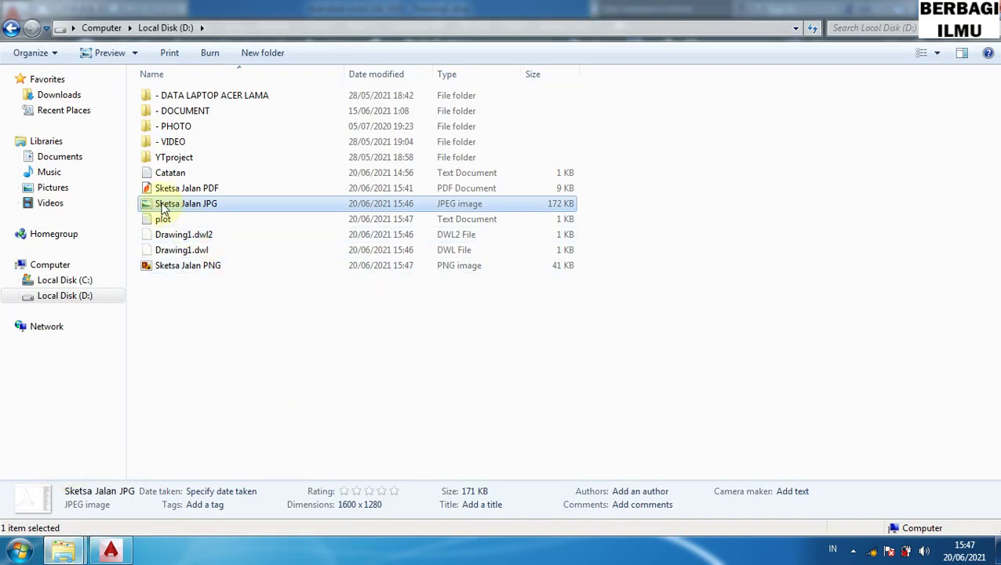
click(198, 266)
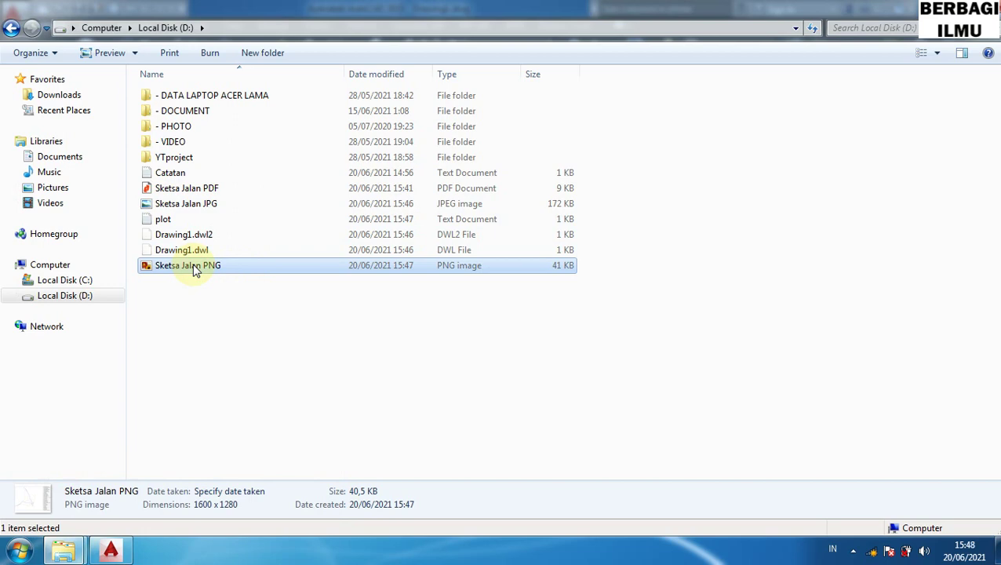
double_click(195, 266)
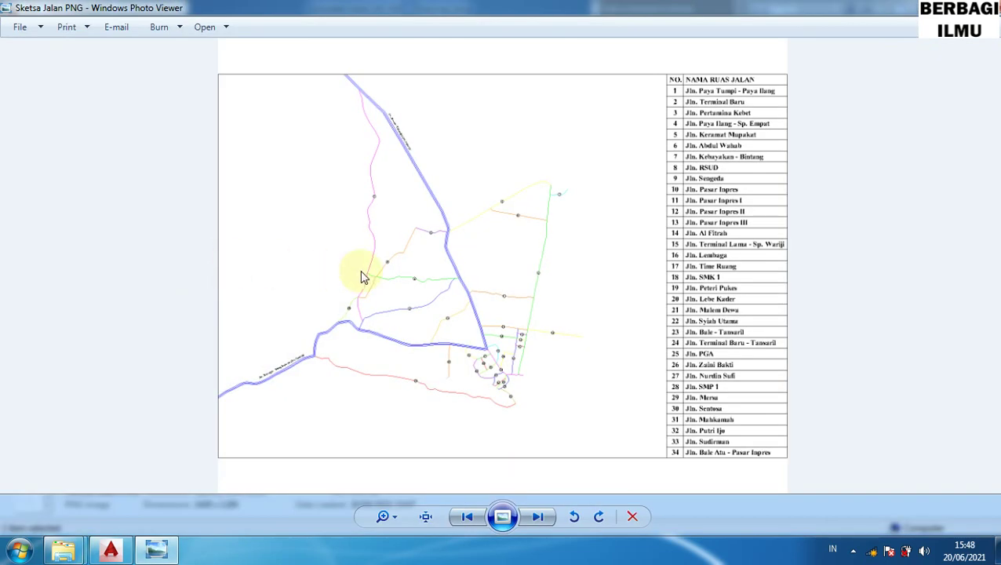
scroll(361, 277, up, 1)
scroll(360, 275, up, 1)
scroll(359, 272, up, 1)
scroll(359, 270, up, 1)
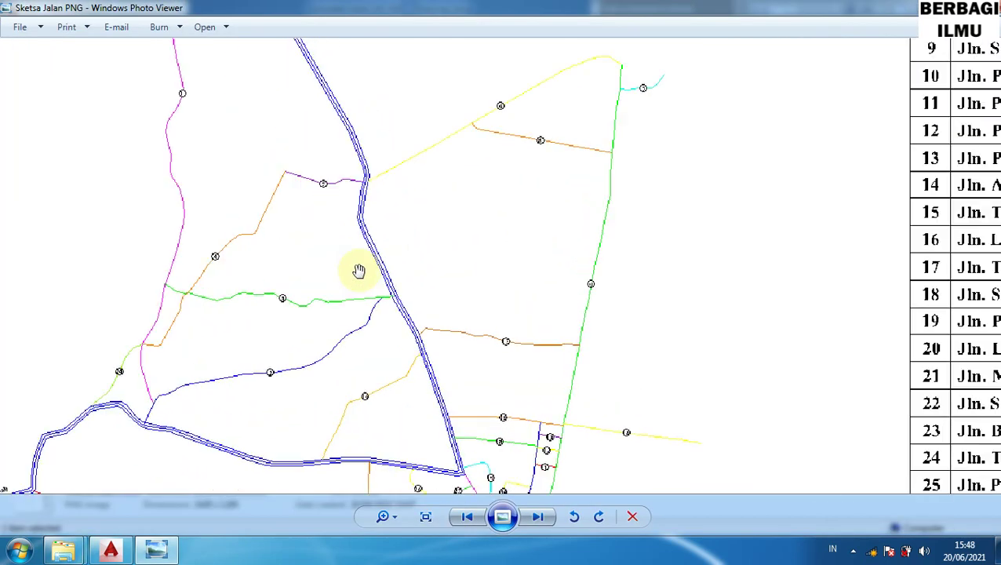
scroll(358, 270, up, 1)
- Pan to the street-name table down to row 24, zoom out, and close Photo Viewer
mouse_move(702, 289)
mouse_down()
mouse_move(355, 314)
mouse_move(328, 299)
mouse_up()
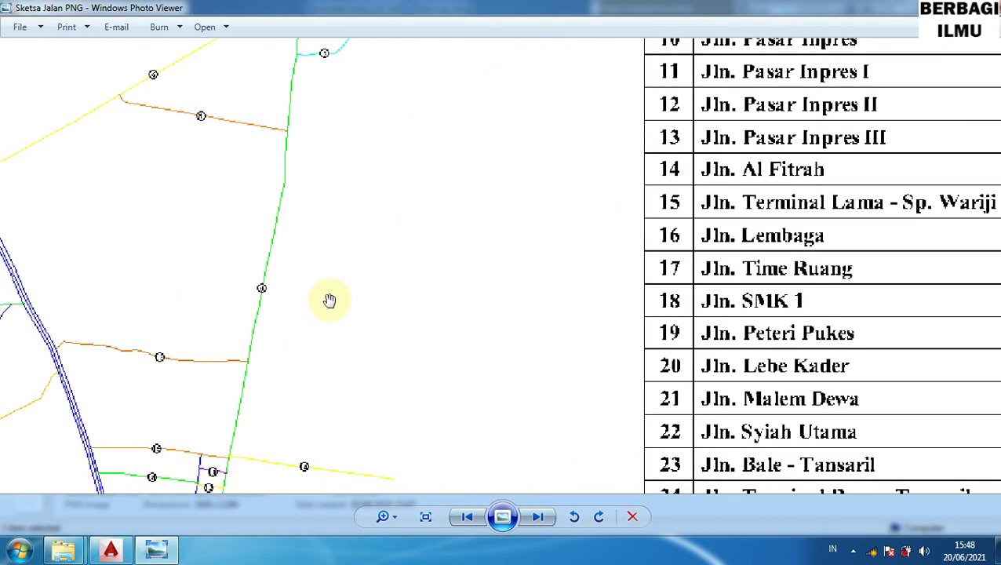
mouse_move(551, 327)
mouse_down()
mouse_move(509, 314)
mouse_move(502, 299)
mouse_up()
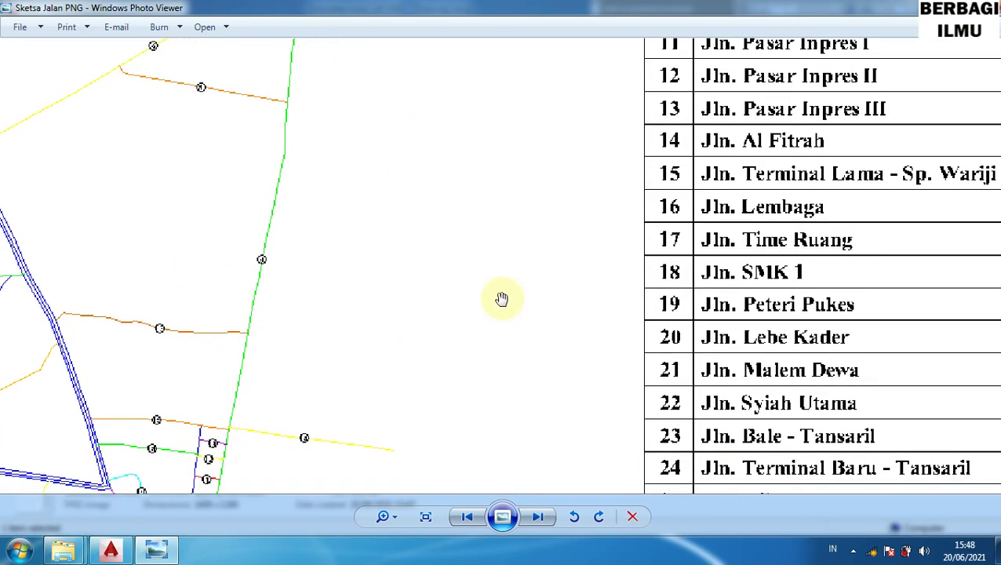
scroll(502, 299, down, 1)
scroll(502, 299, down, 1)
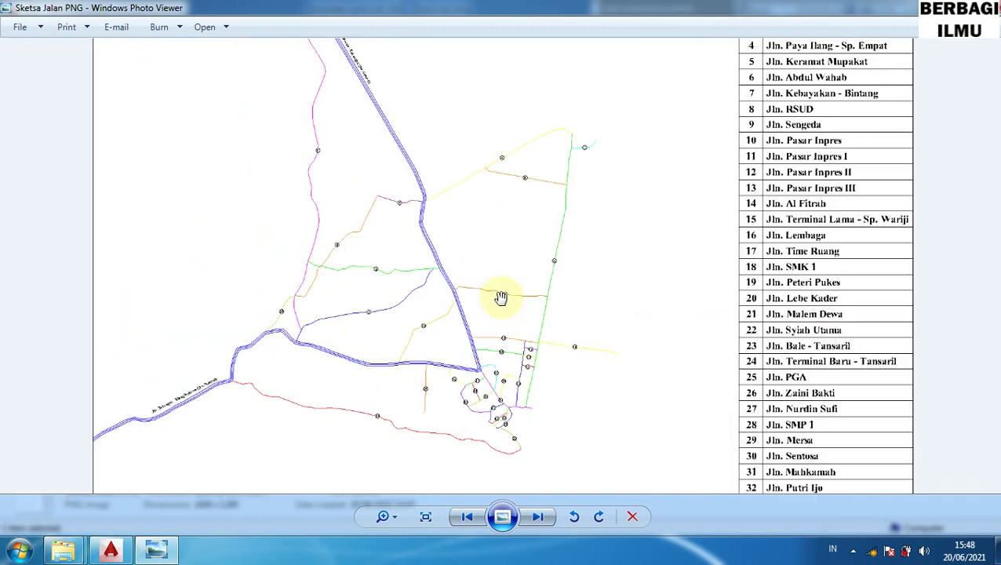
scroll(502, 298, down, 1)
scroll(501, 298, down, 1)
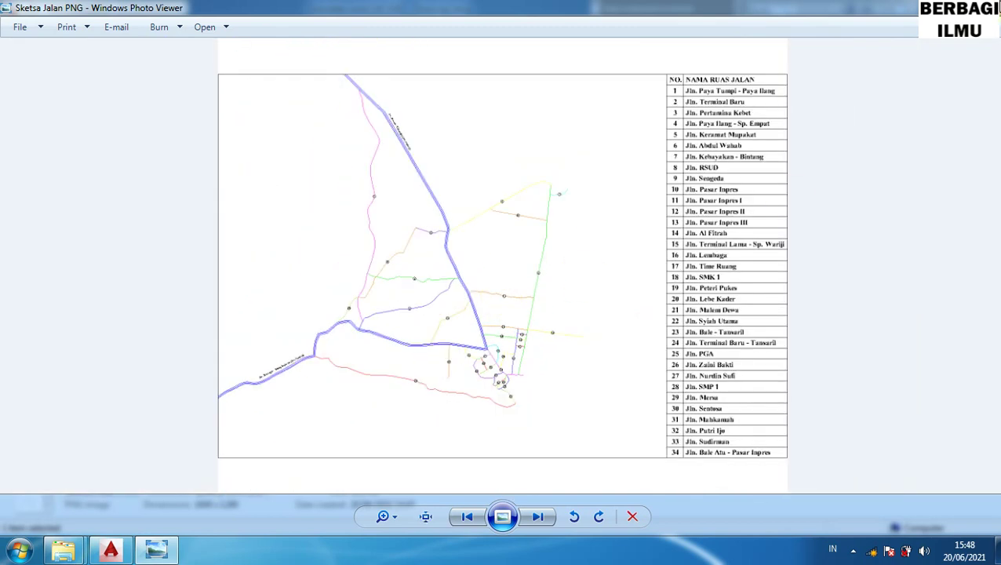
key(alt+F4)
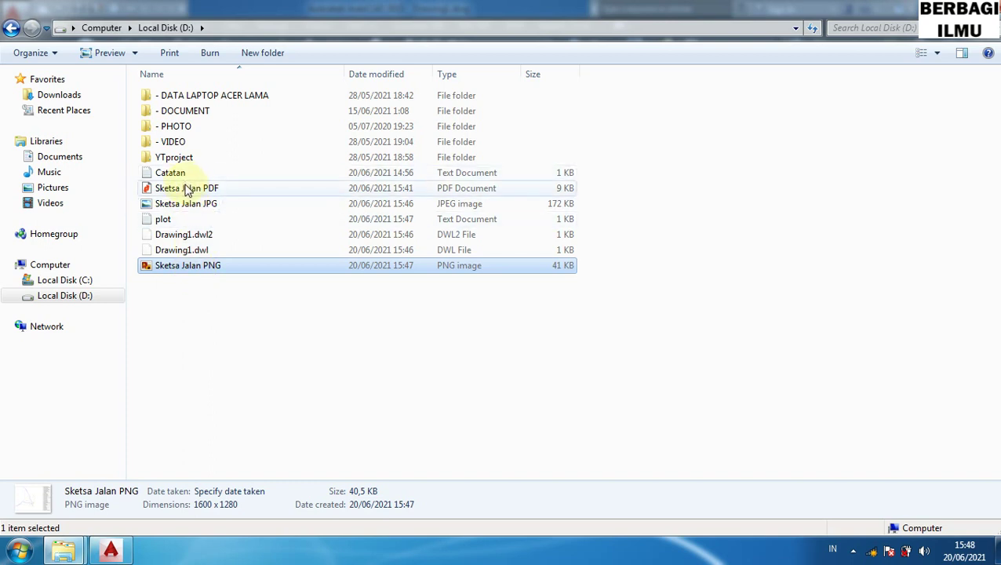
- Check the details of the Sketsa Jalan PDF, JPG and PNG files on D:, then return to AutoCAD
click(468, 191)
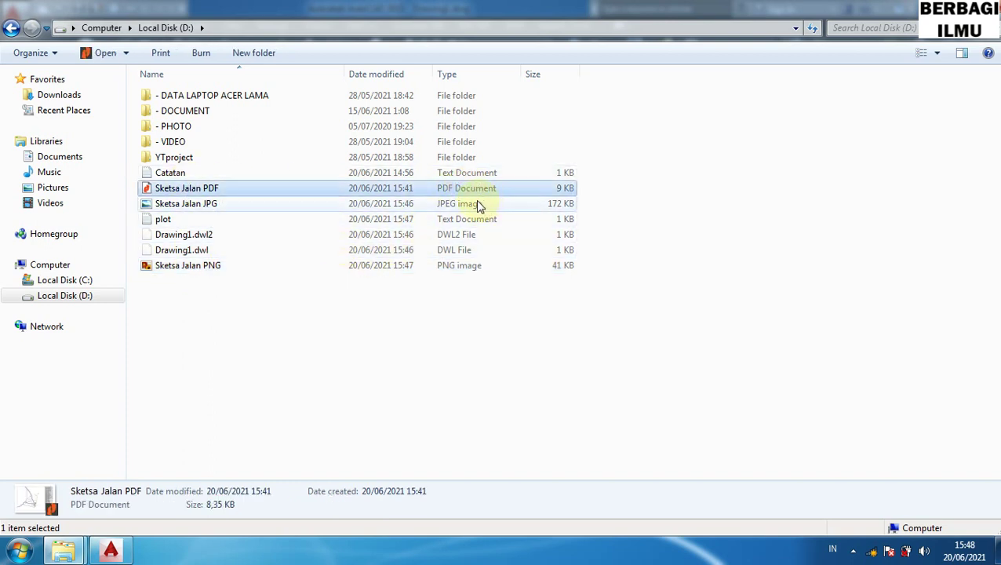
click(477, 204)
click(454, 268)
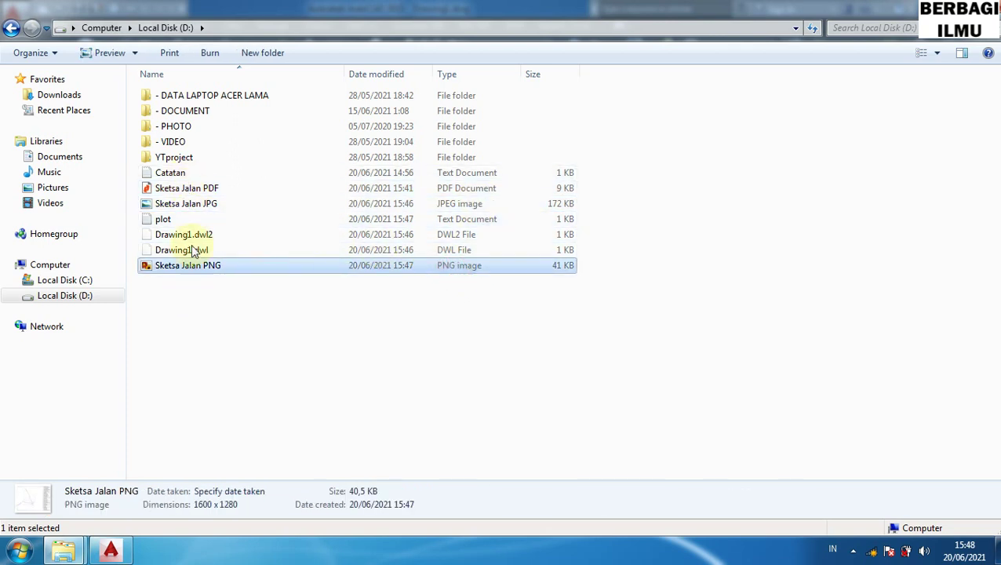
click(118, 555)
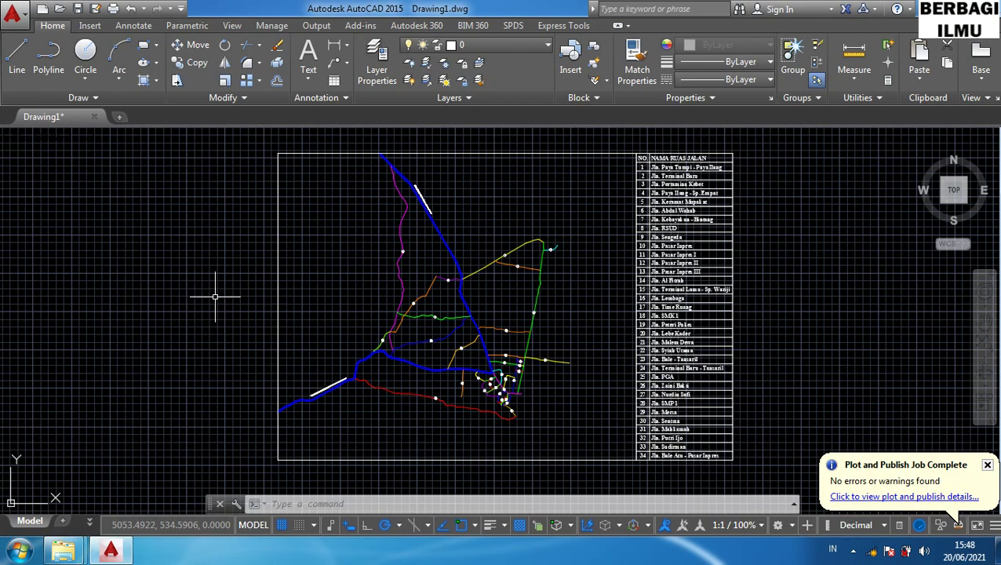
- Export the map and street table as Sketsa Jalan TIF on Local Disk (D:), window-selecting all 266 objects
text(ti)
text(m)
key(Return)
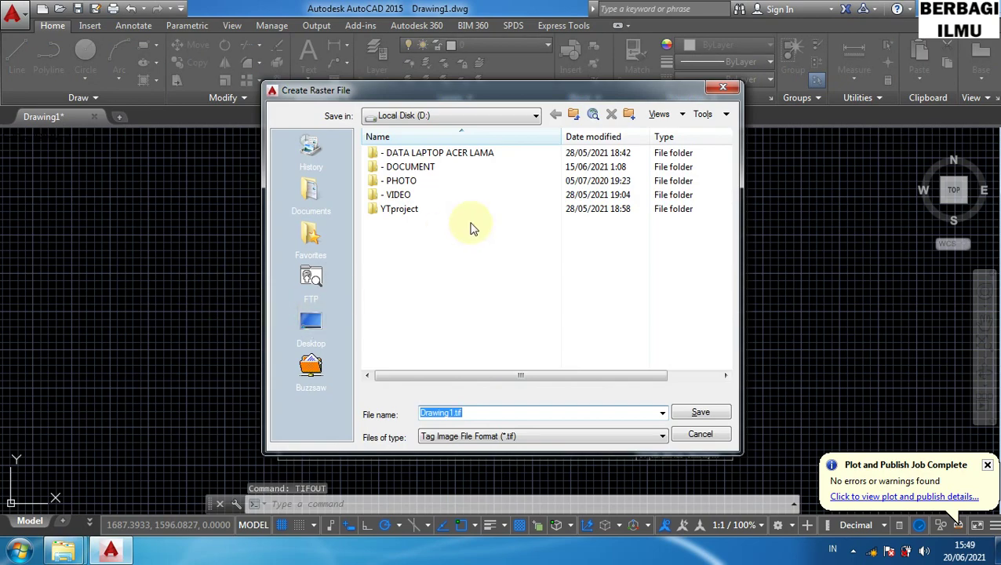
click(427, 116)
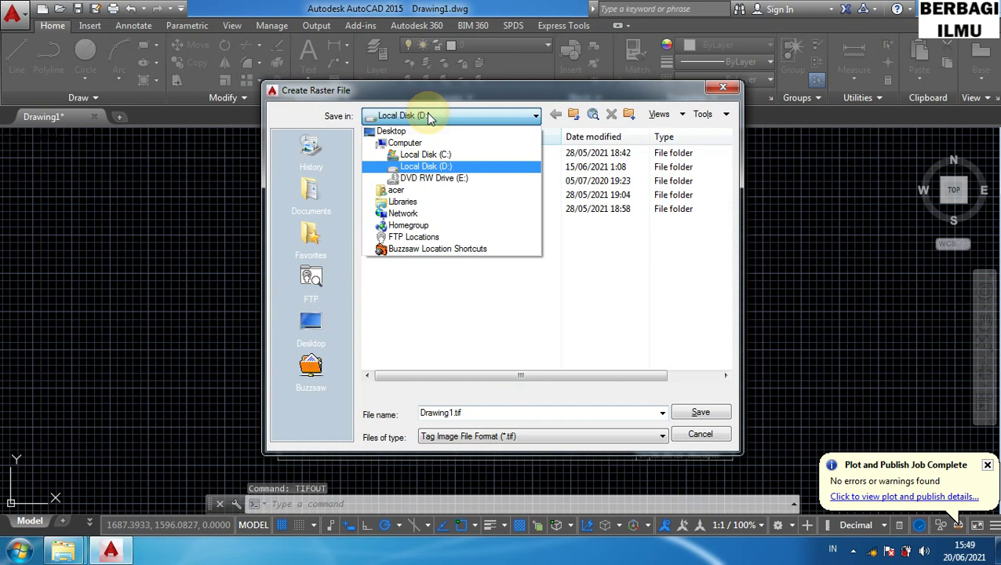
click(431, 168)
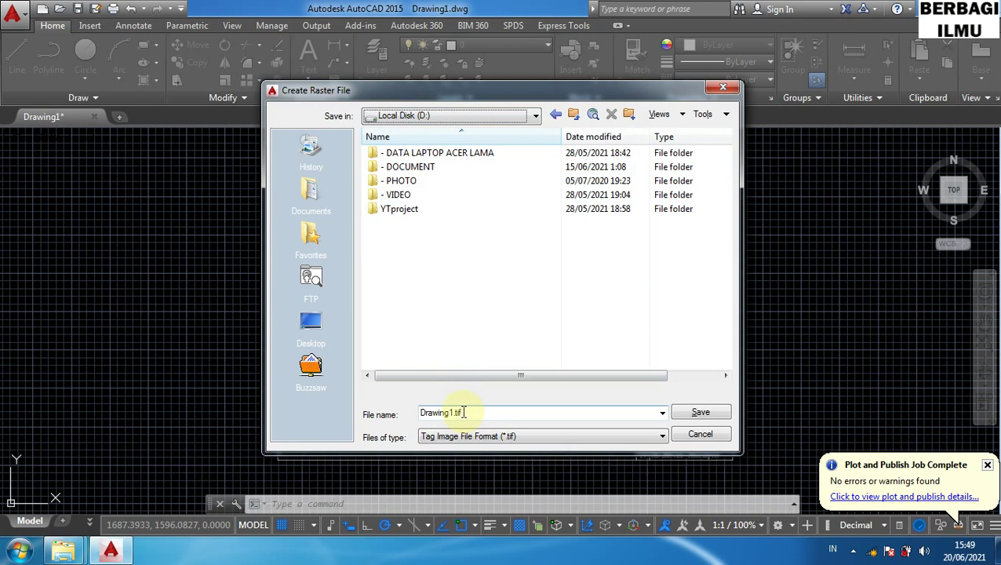
drag(464, 411, 364, 414)
text(Sk)
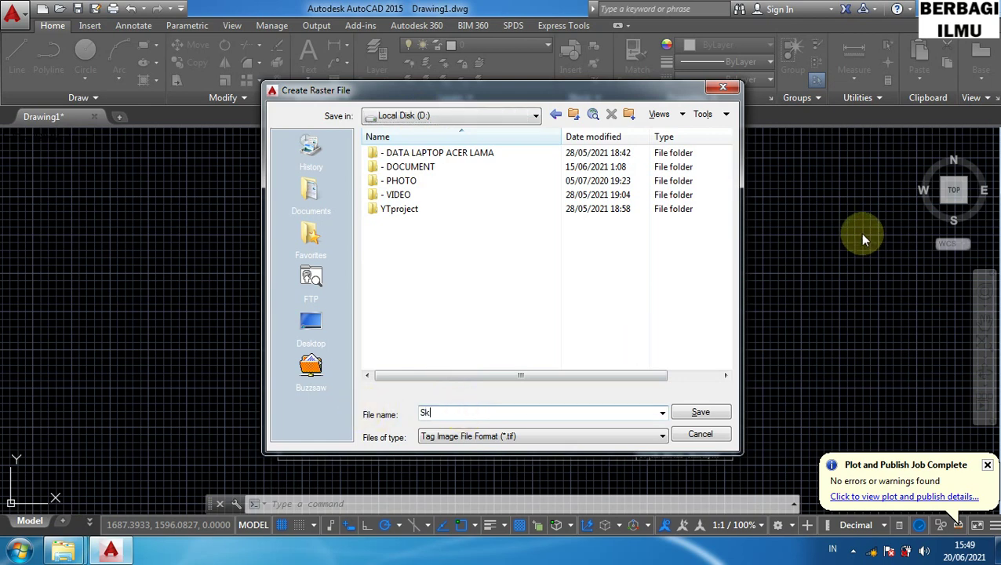
text(etsa Jalan TIF)
click(700, 413)
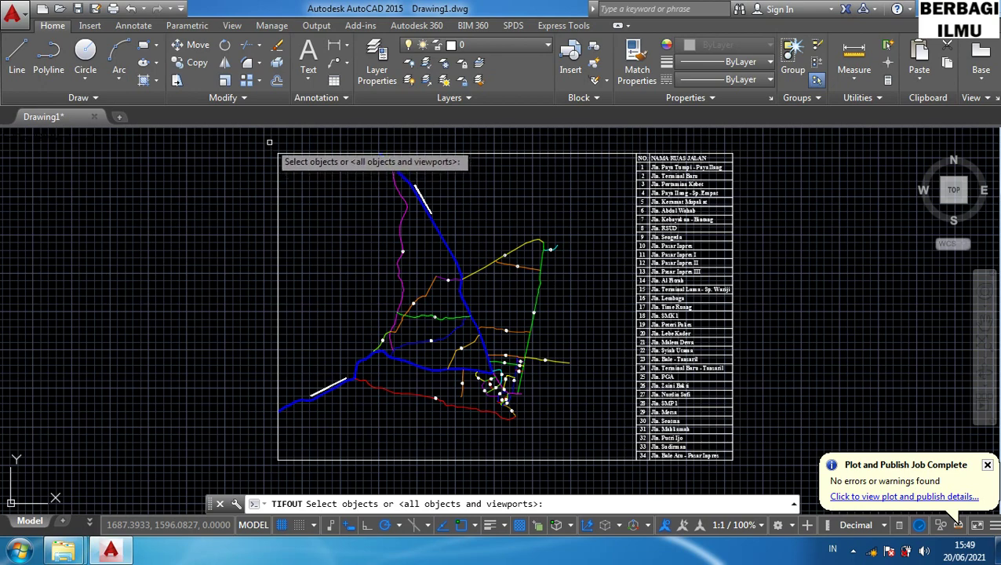
click(273, 148)
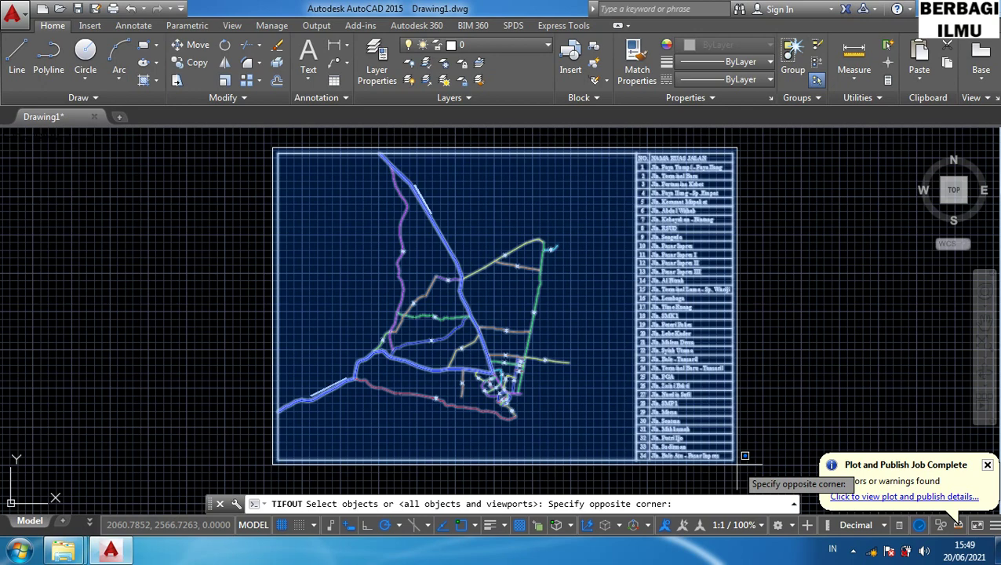
click(744, 455)
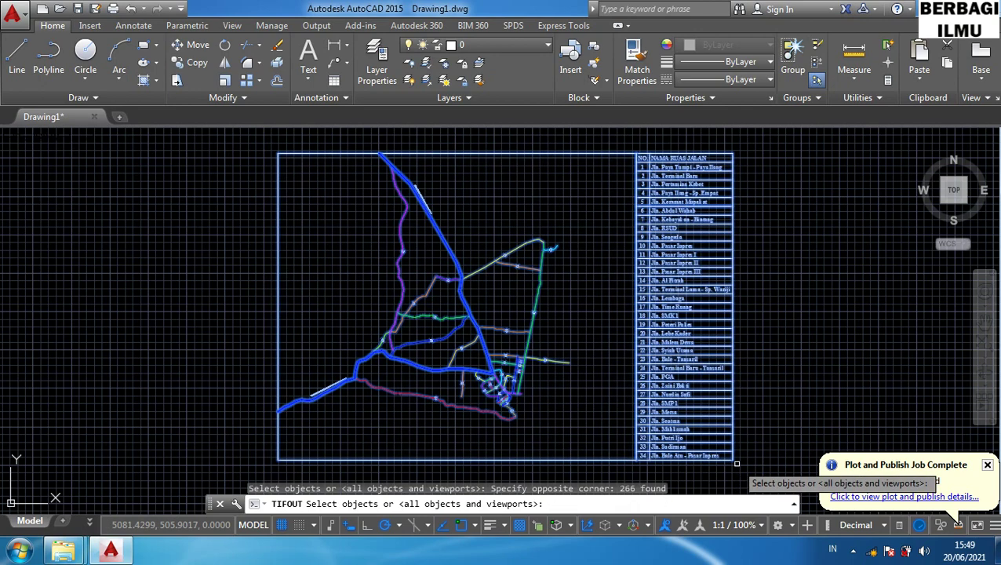
key(Return)
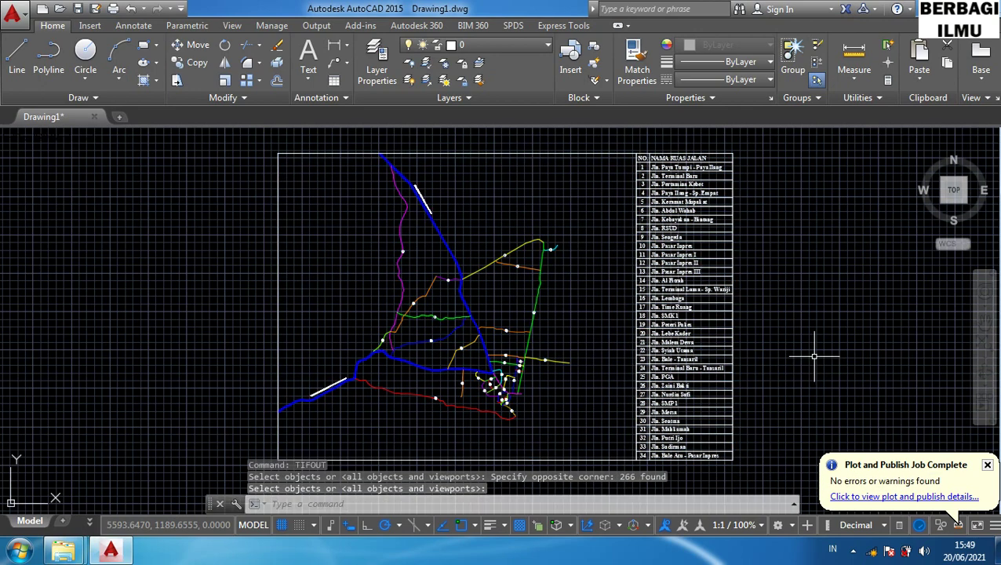
mouse_move(63, 551)
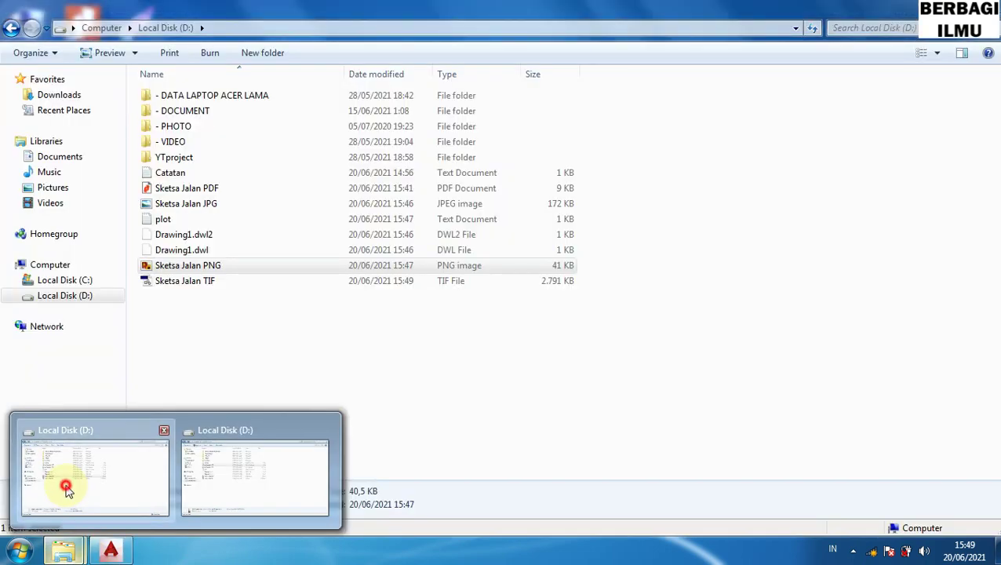
- Open Sketsa Jalan TIF from drive D: in Photoshop to check it, then close Photoshop
click(67, 474)
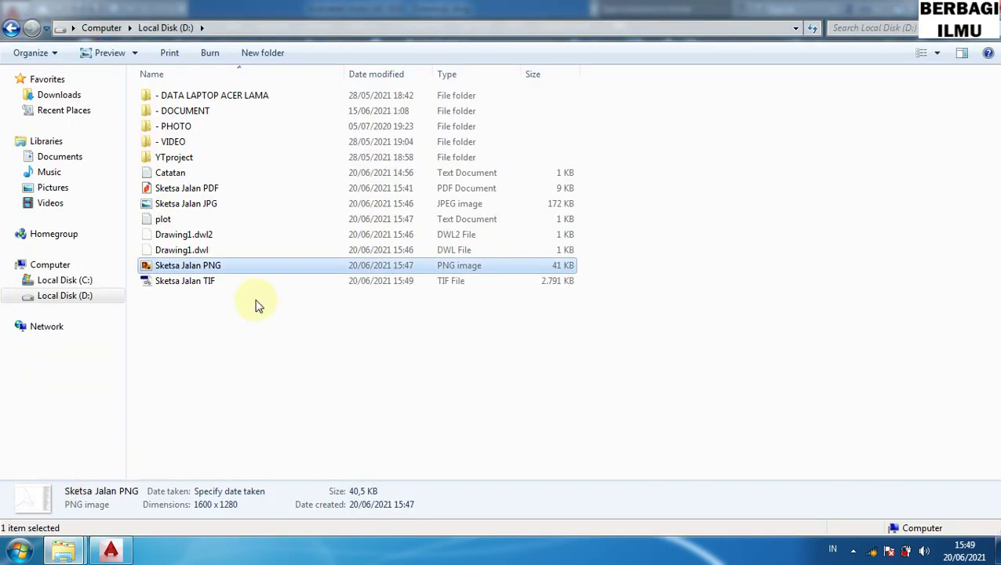
click(197, 287)
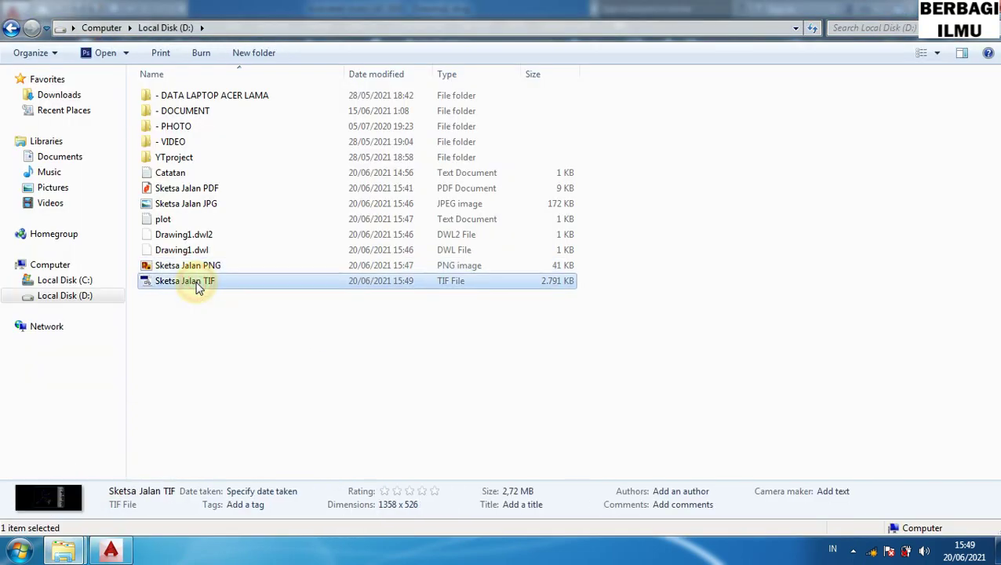
double_click(197, 287)
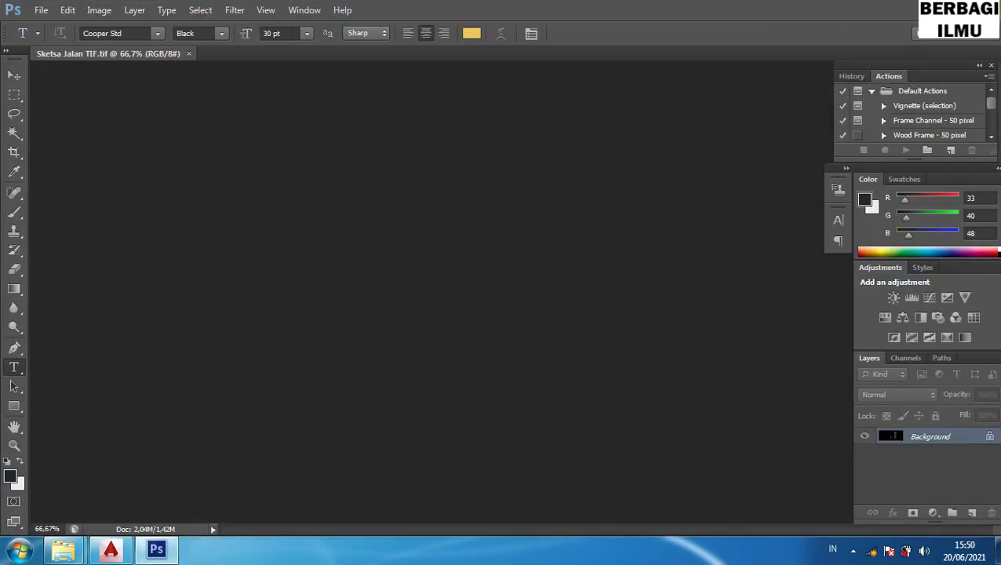
key(ctrl+q)
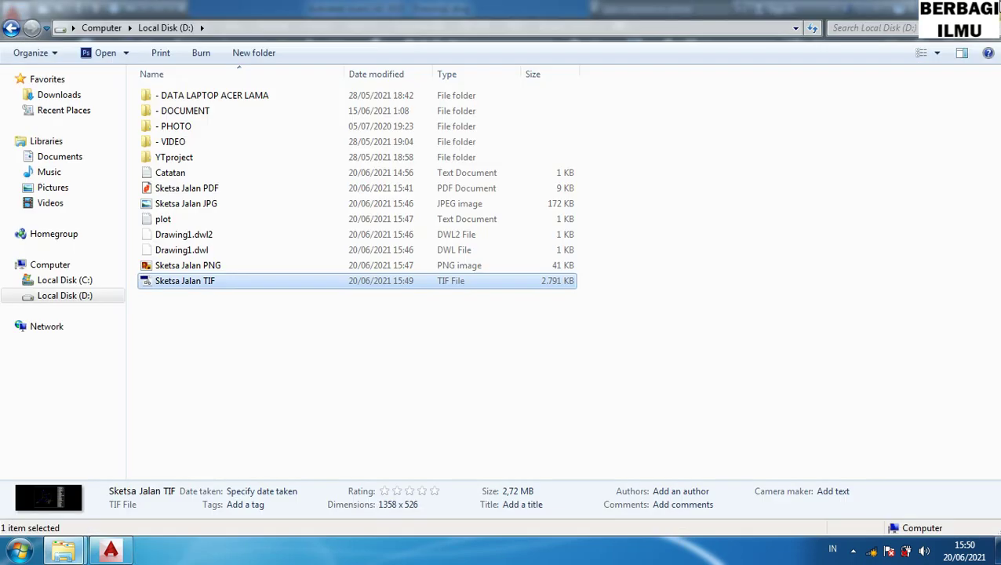
right_click(153, 288)
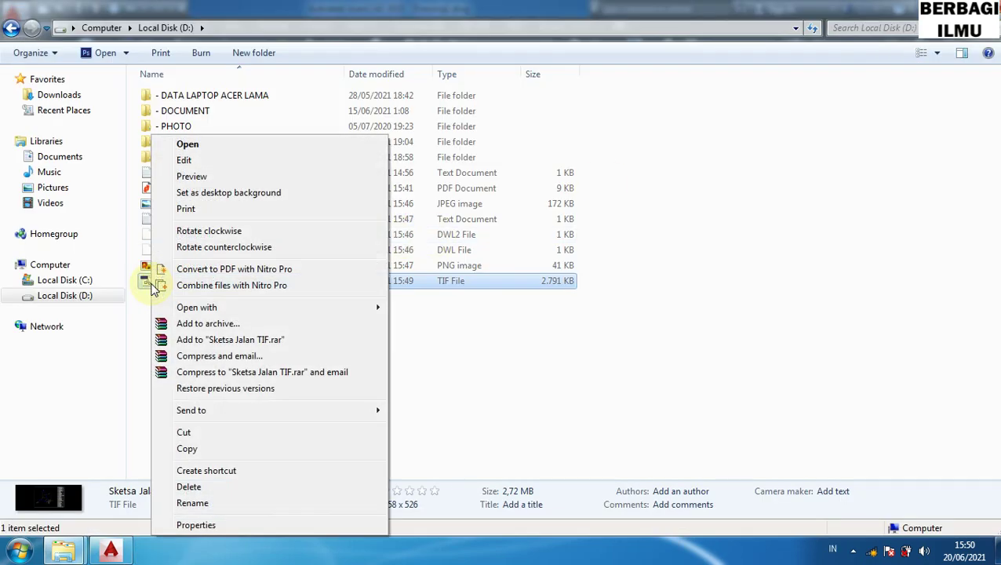
mouse_move(197, 306)
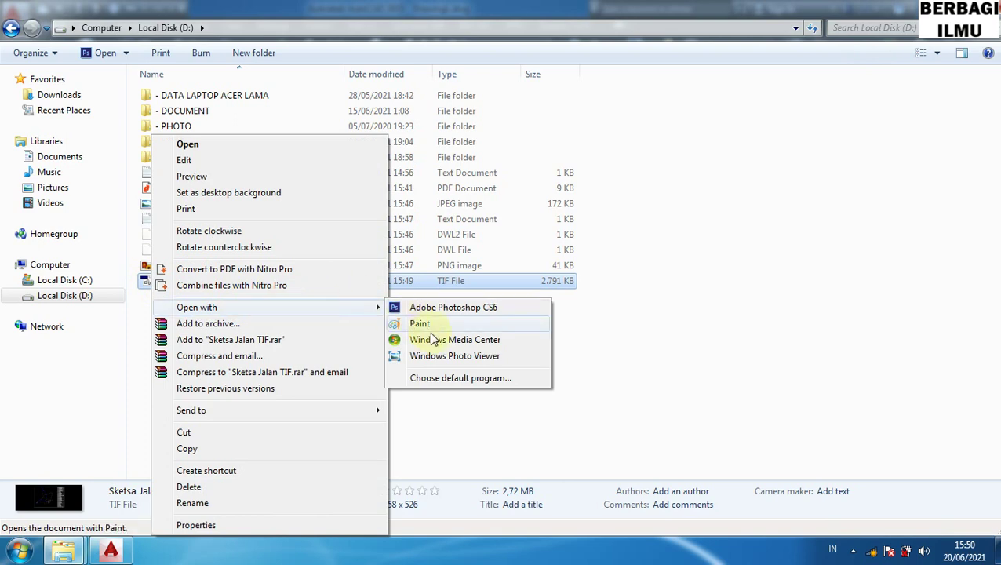
click(444, 357)
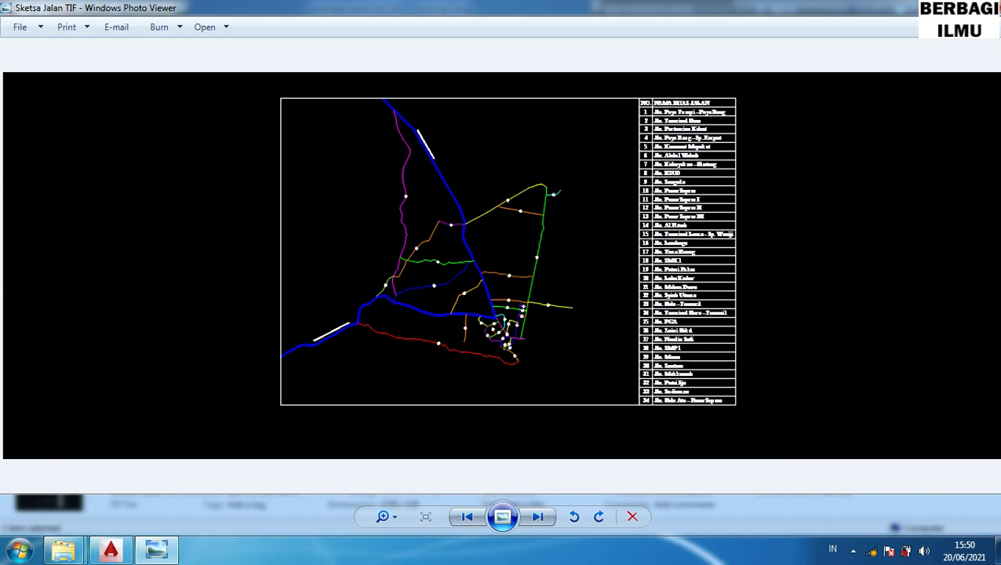
scroll(878, 142, up, 3)
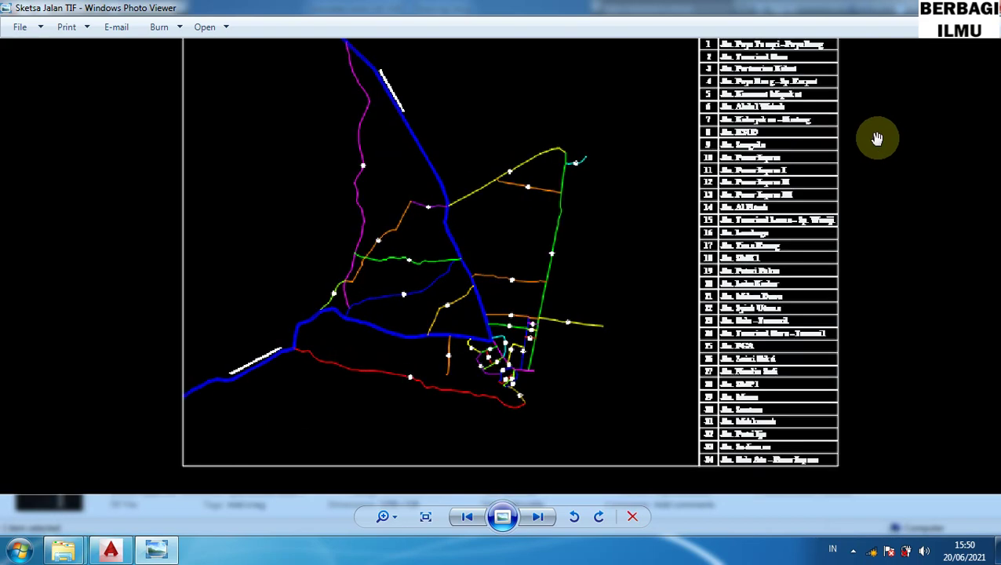
scroll(875, 137, down, 2)
scroll(875, 137, down, 2)
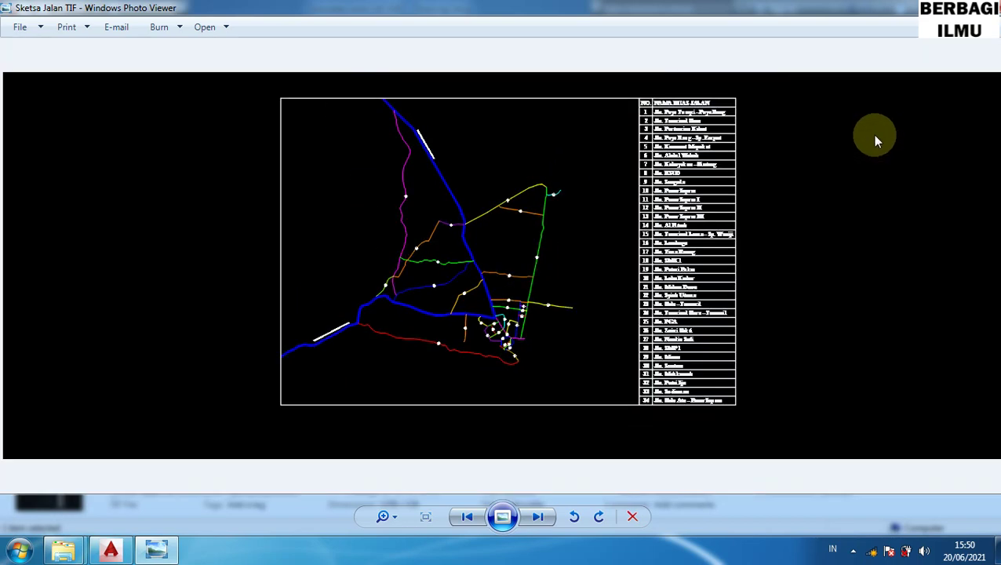
key(alt+F4)
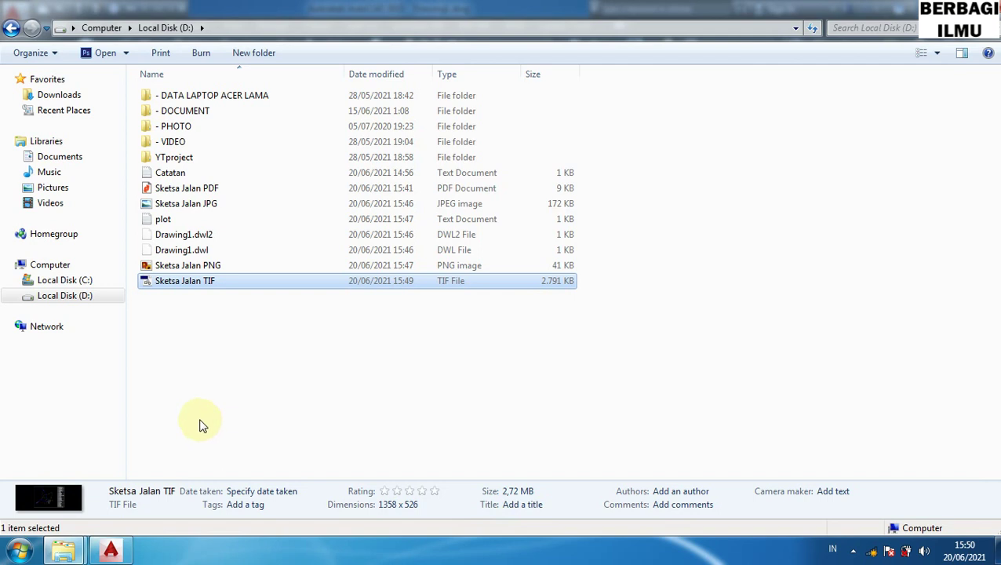
- Send Sketsa Jalan TIF on D: to the Recycle Bin and go back to the AutoCAD drawing
key(Delete)
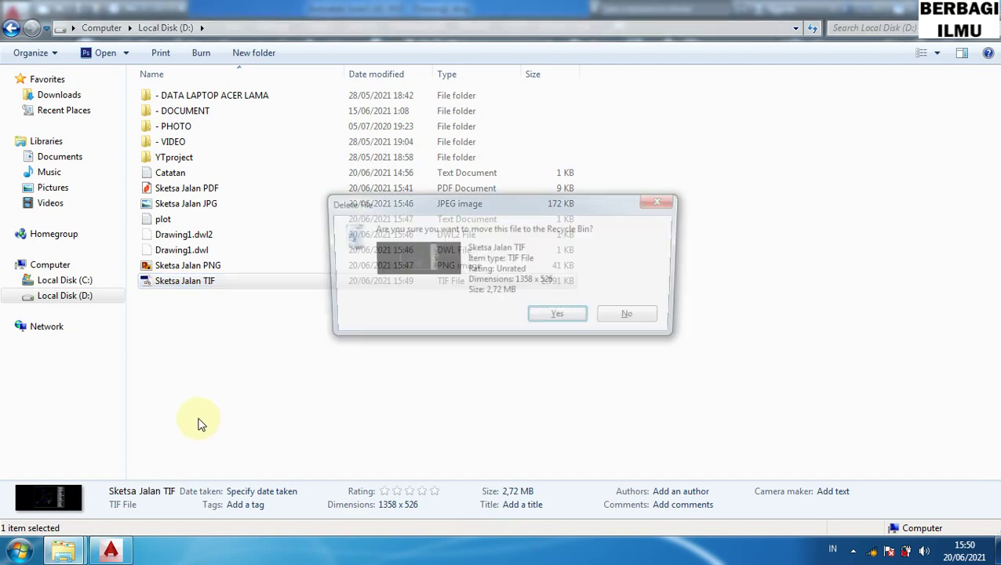
click(553, 317)
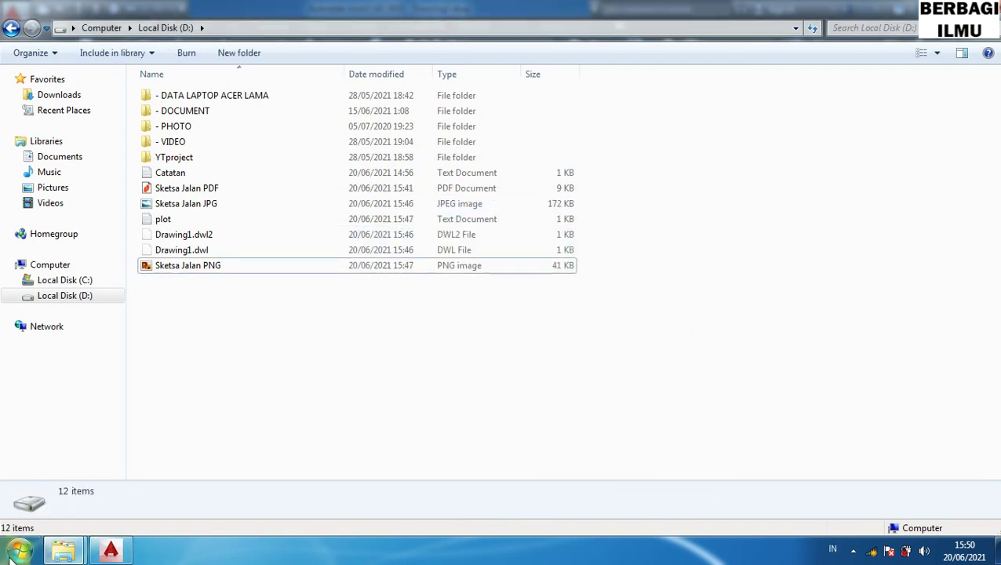
click(110, 550)
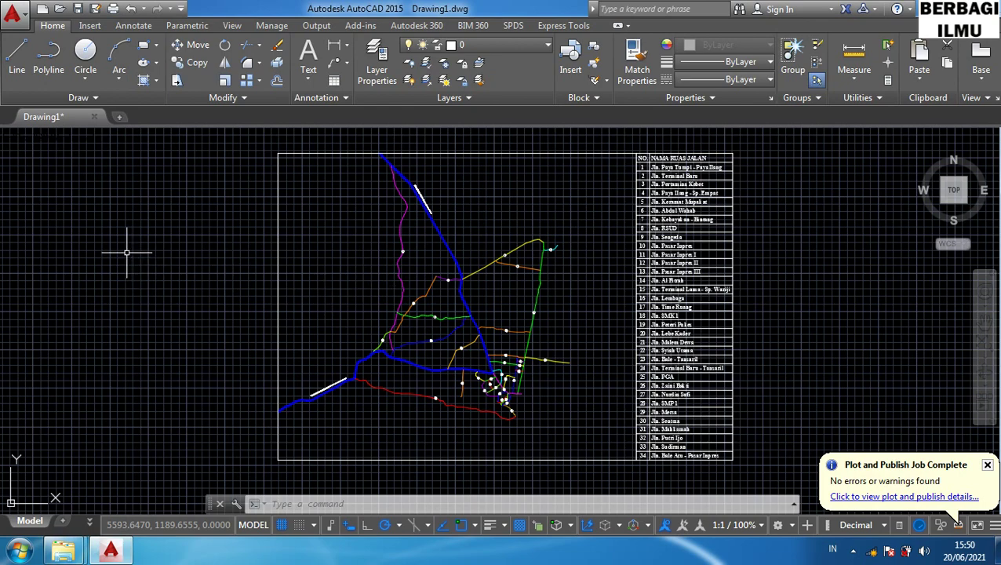
- Set the 2D model space uniform background to White in Options and switch the grid off
right_click(163, 233)
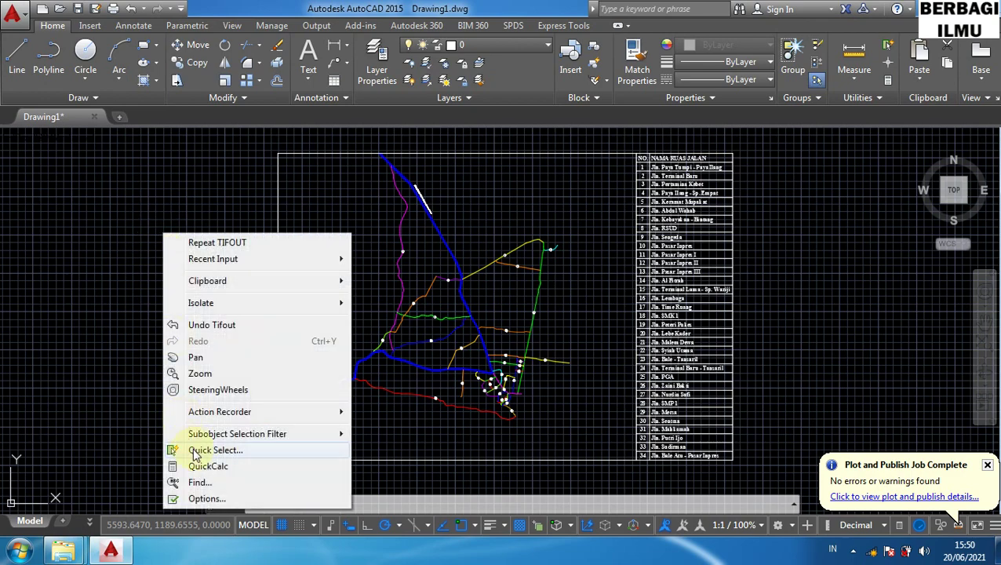
click(220, 506)
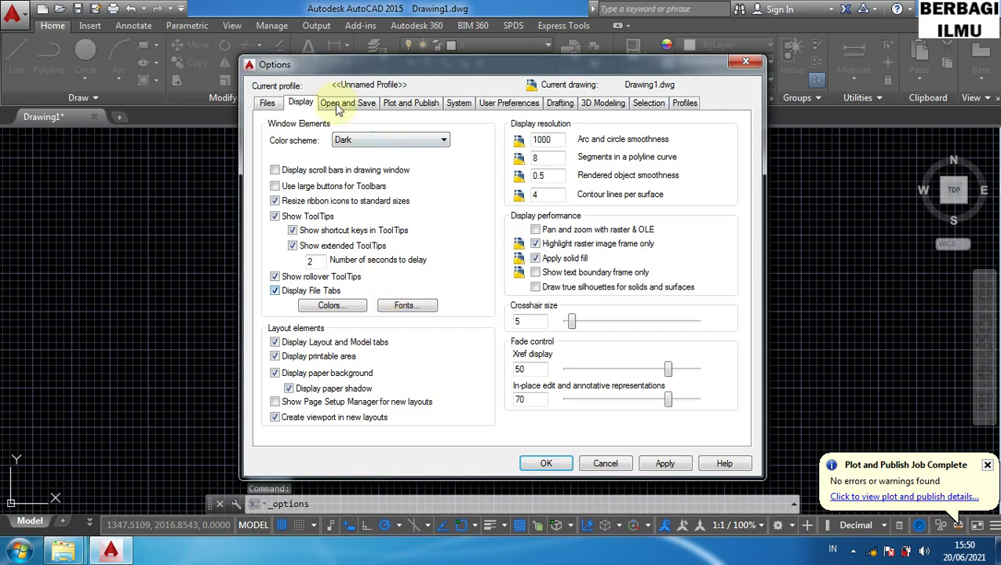
click(354, 306)
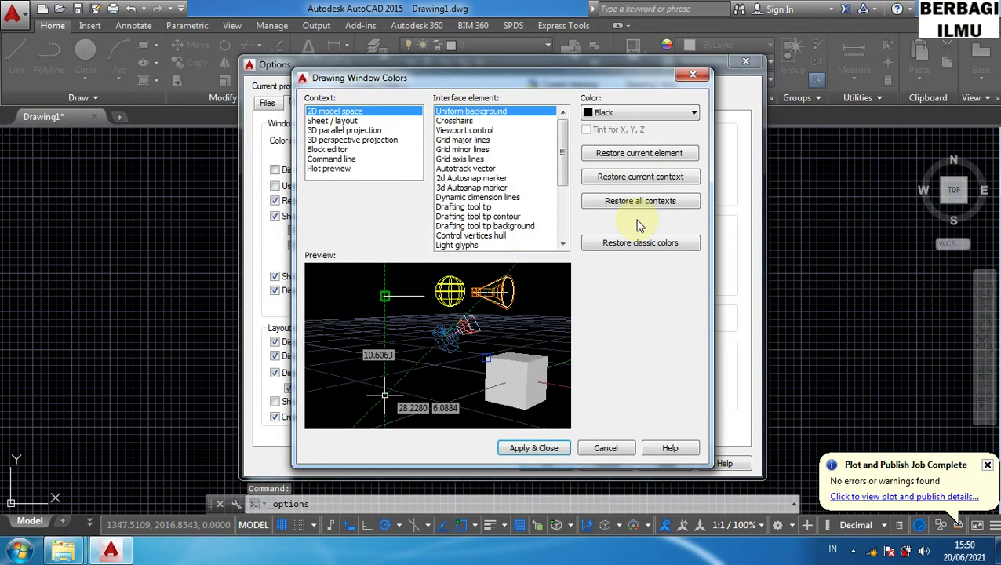
click(648, 114)
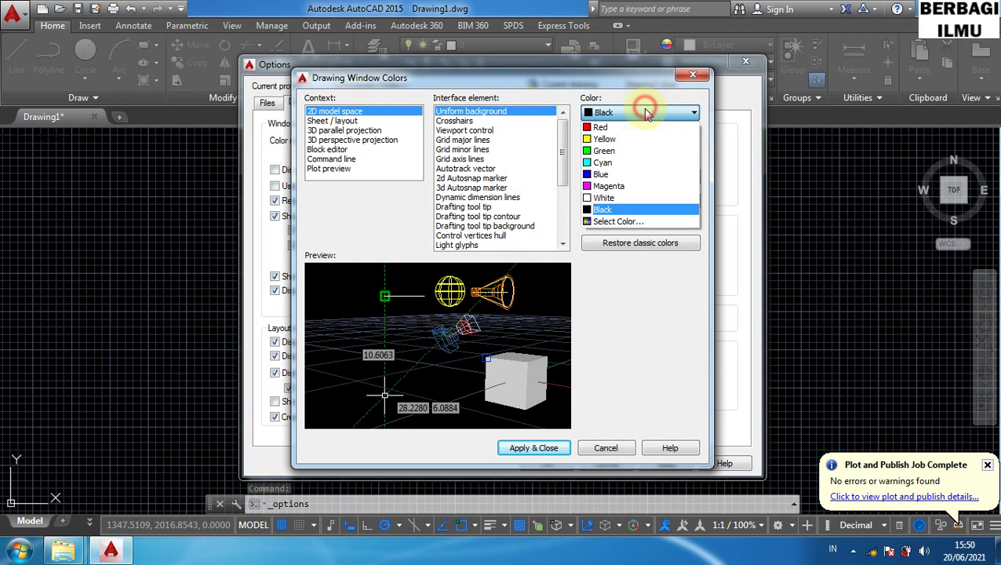
click(616, 205)
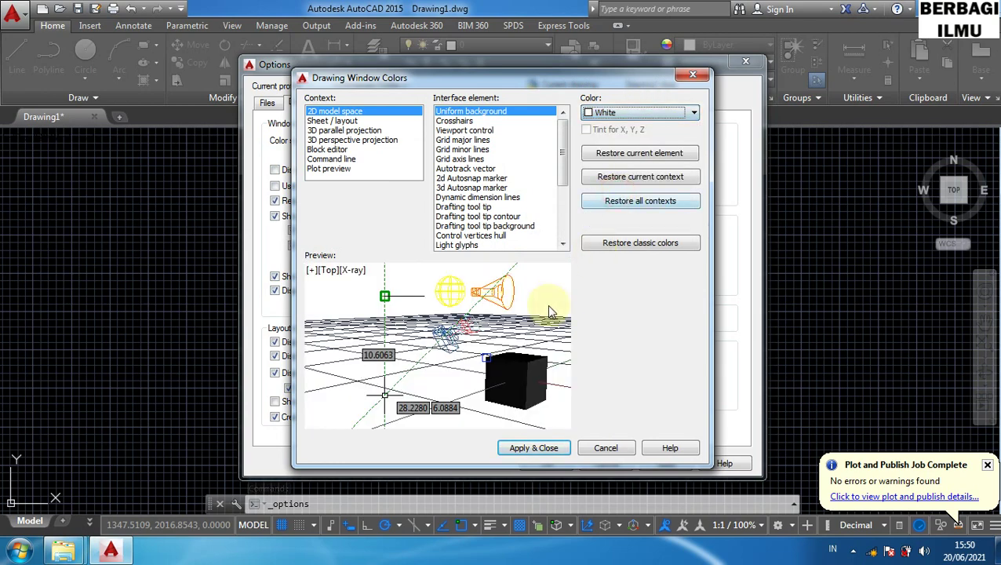
click(557, 451)
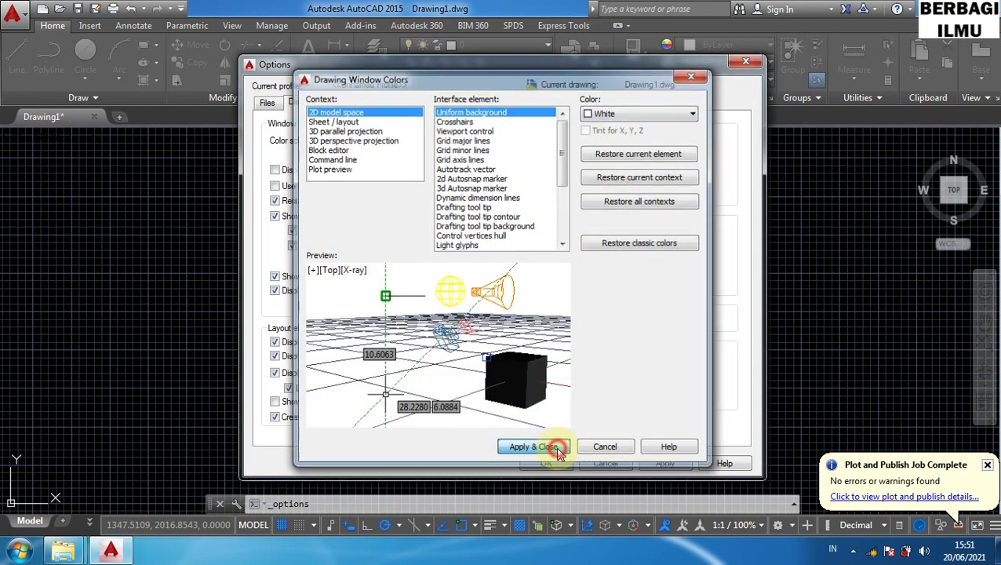
click(549, 463)
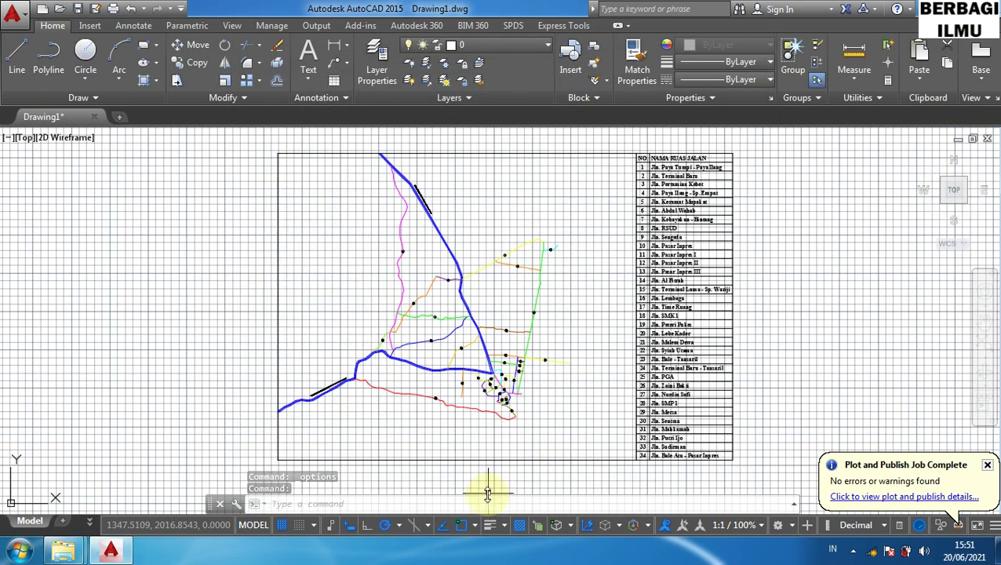
click(282, 524)
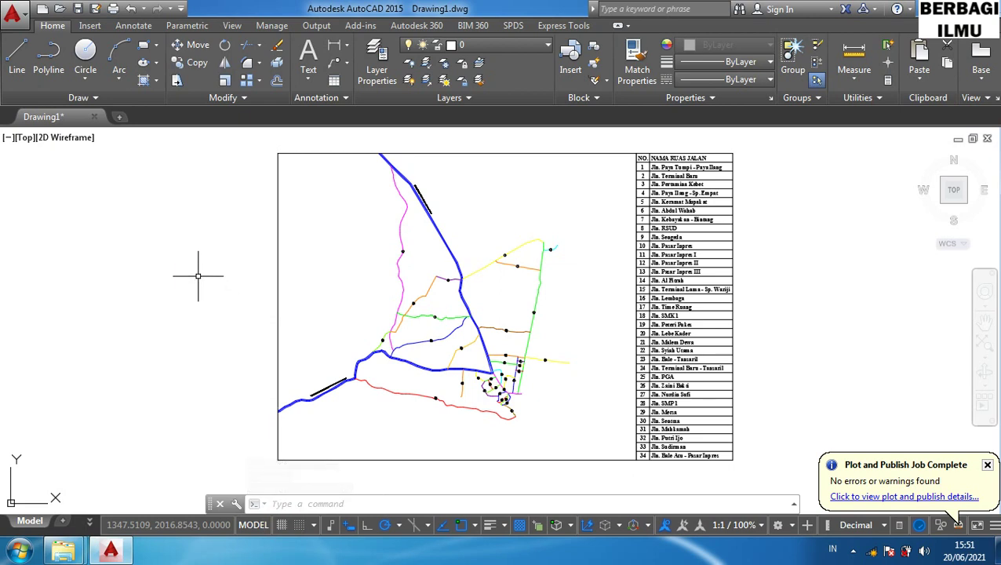
- Re-export the white-background map and table as Sketsa Jalan TIF on D:, window-selecting all 266 objects
text(tiut)
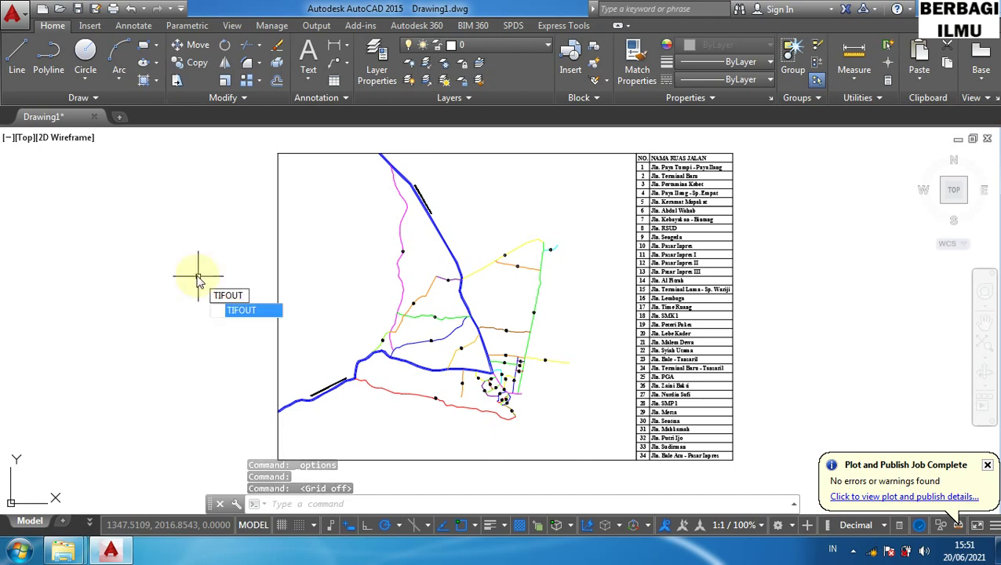
key(Return)
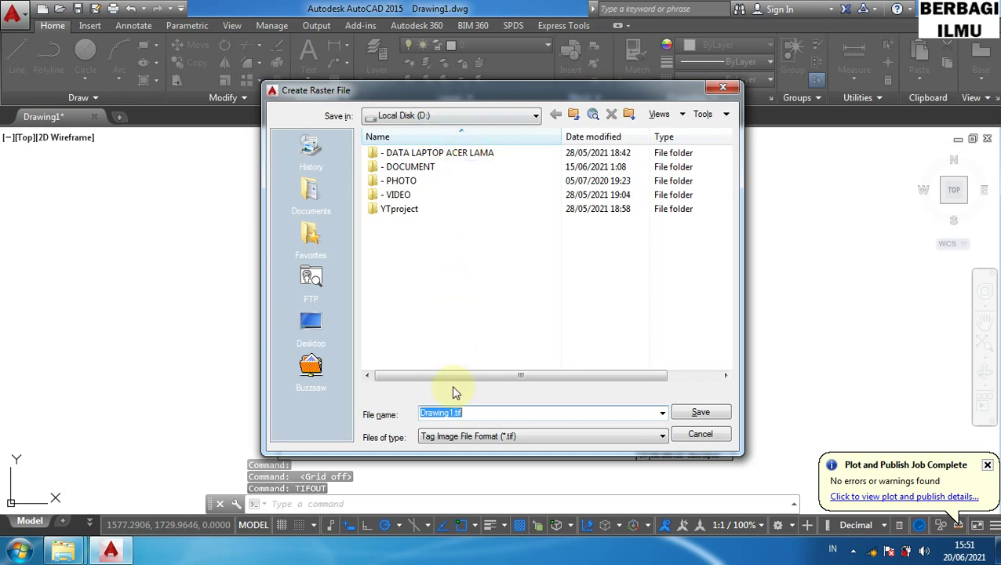
text(SK)
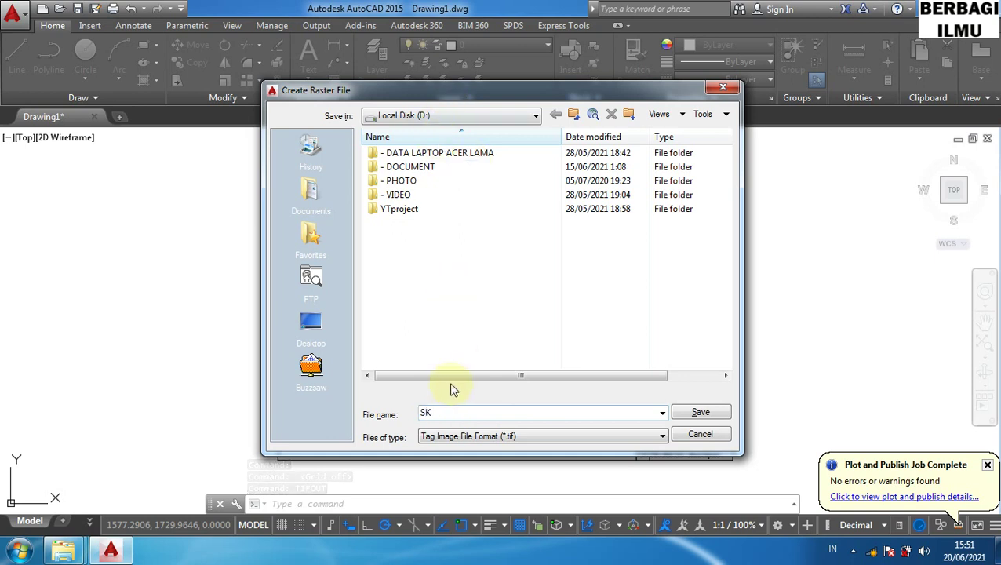
key(BackSpace)
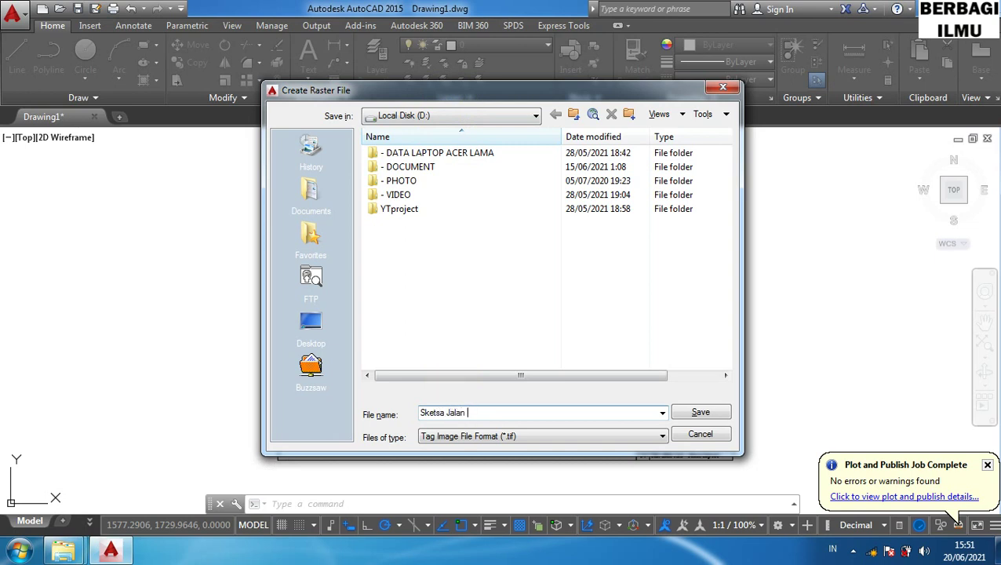
text(F)
click(688, 414)
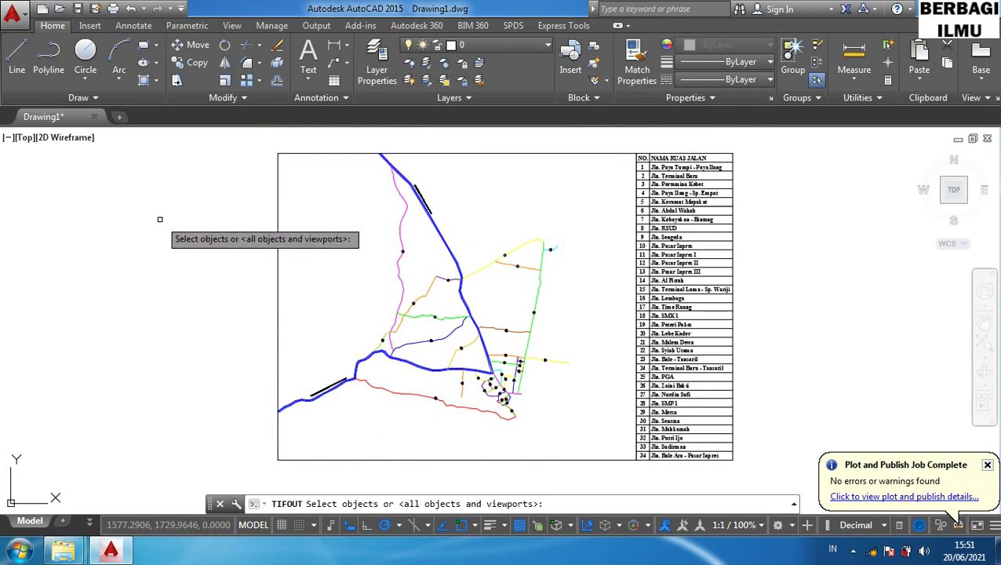
click(273, 148)
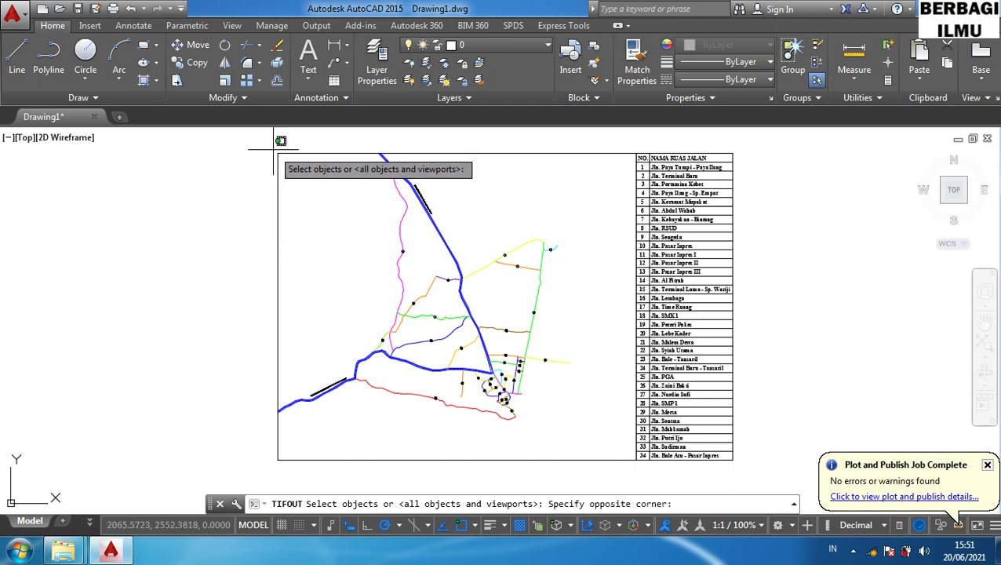
click(748, 461)
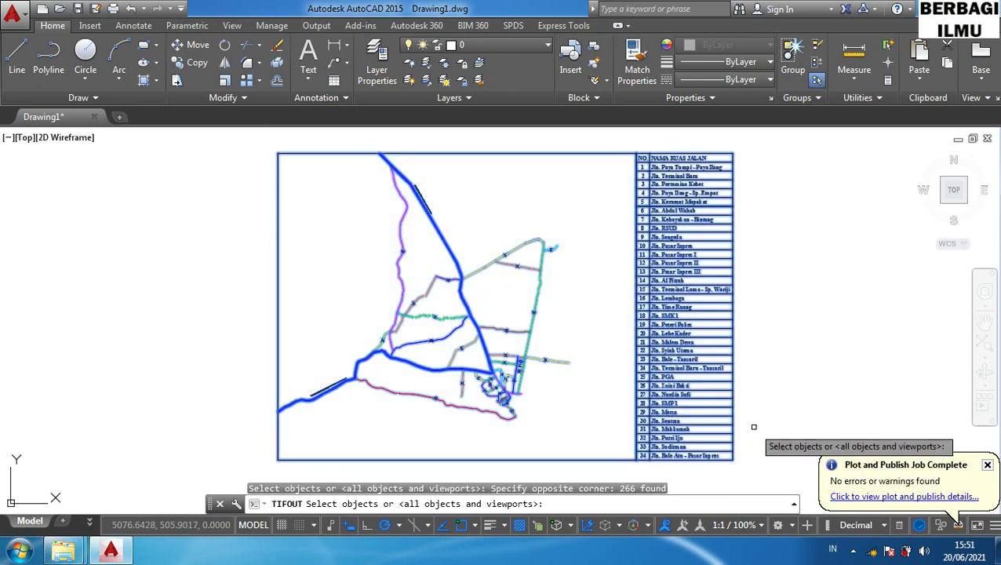
key(Return)
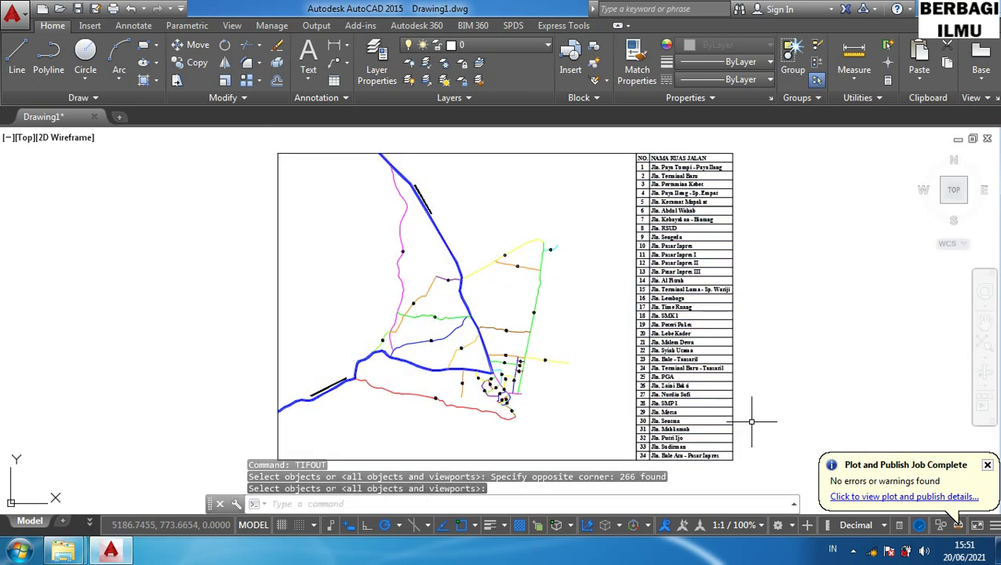
mouse_move(64, 551)
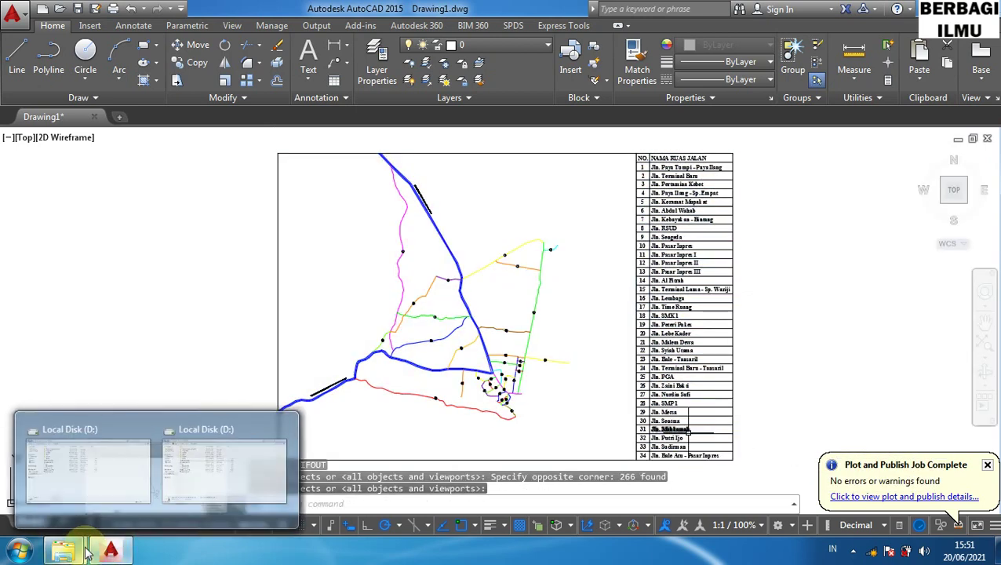
- View Sketsa Jalan TIF in Windows Photo Viewer, zooming and panning to the street table, then close it
click(68, 427)
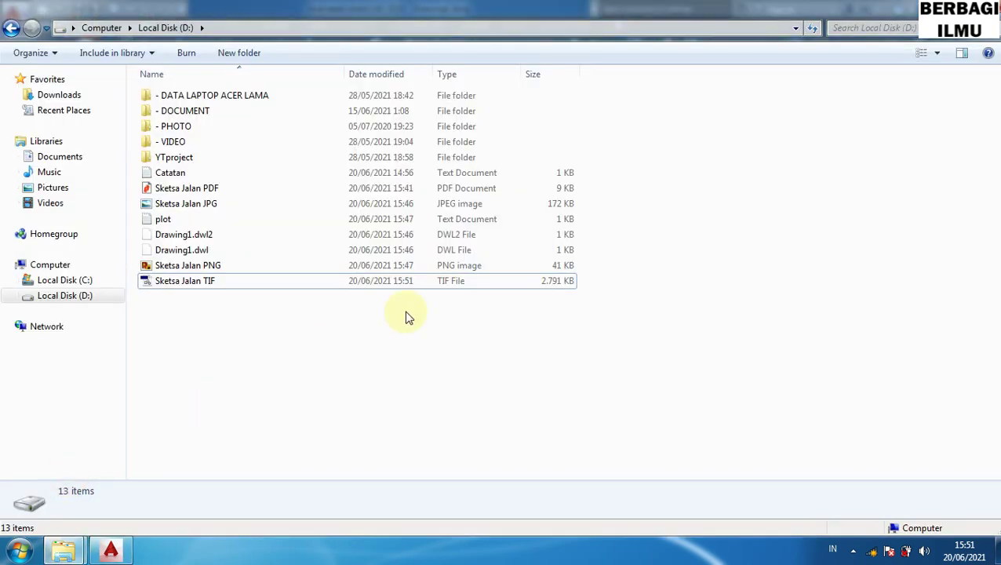
right_click(169, 283)
mouse_move(213, 307)
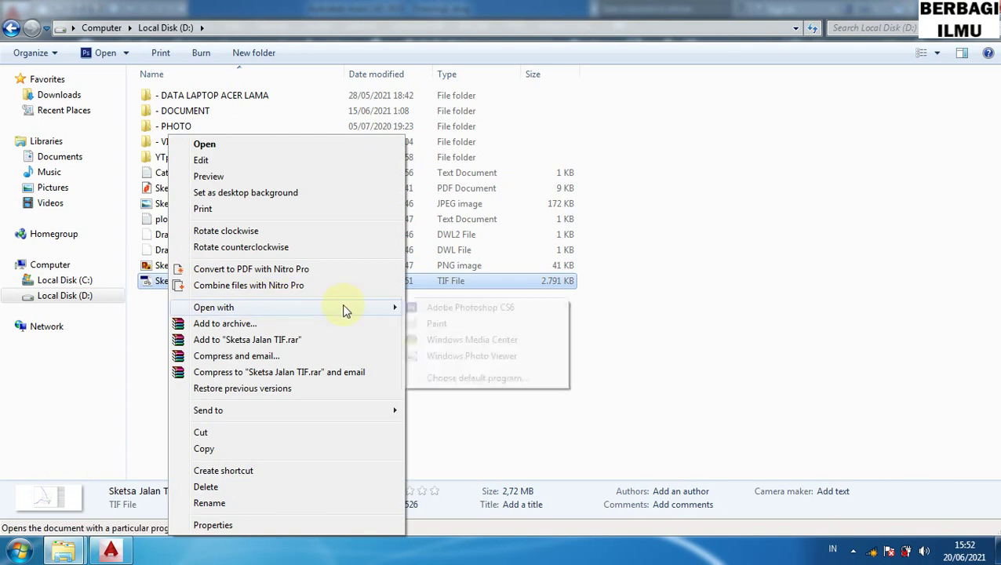
click(476, 357)
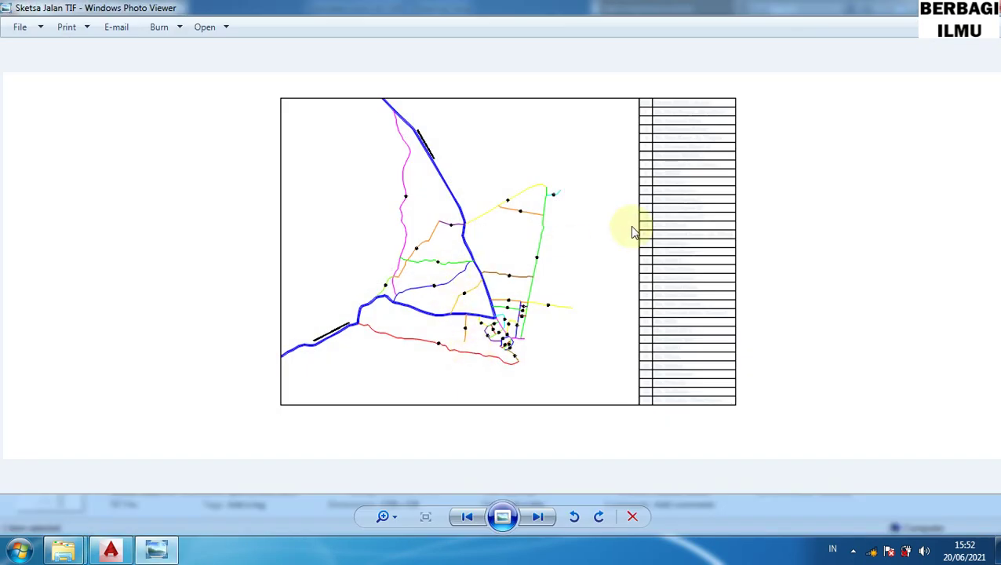
scroll(631, 226, up, 3)
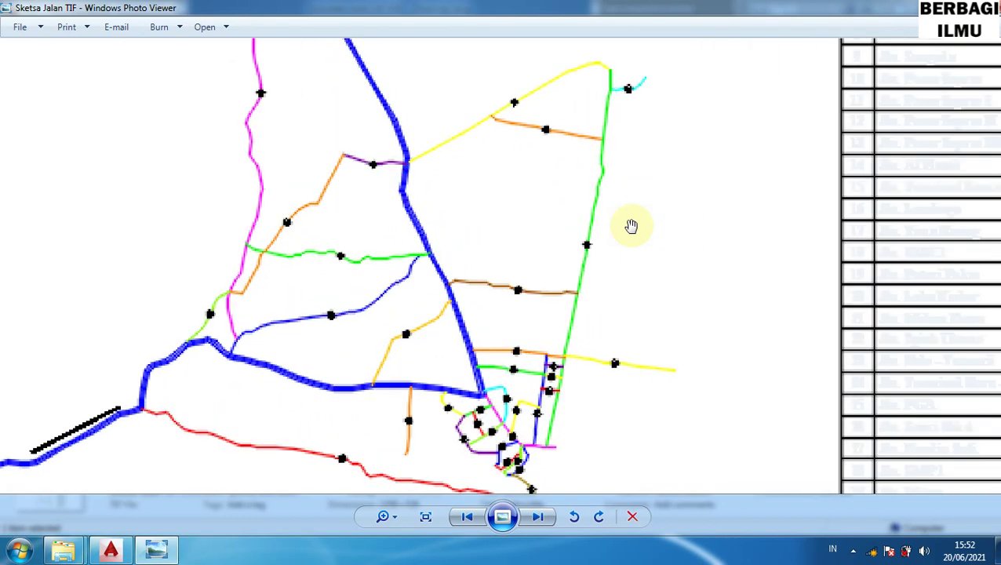
drag(679, 237, 425, 235)
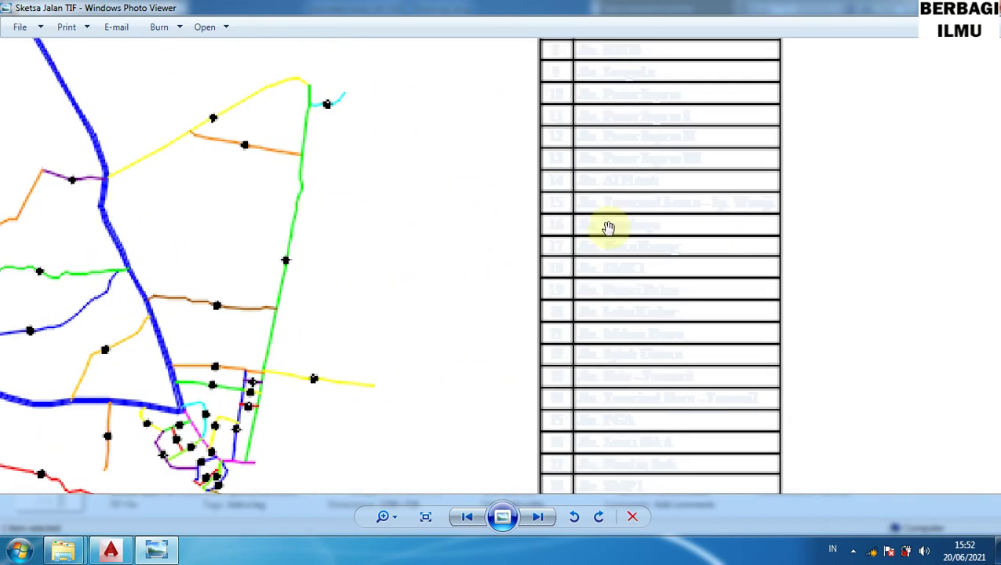
scroll(636, 291, down, 3)
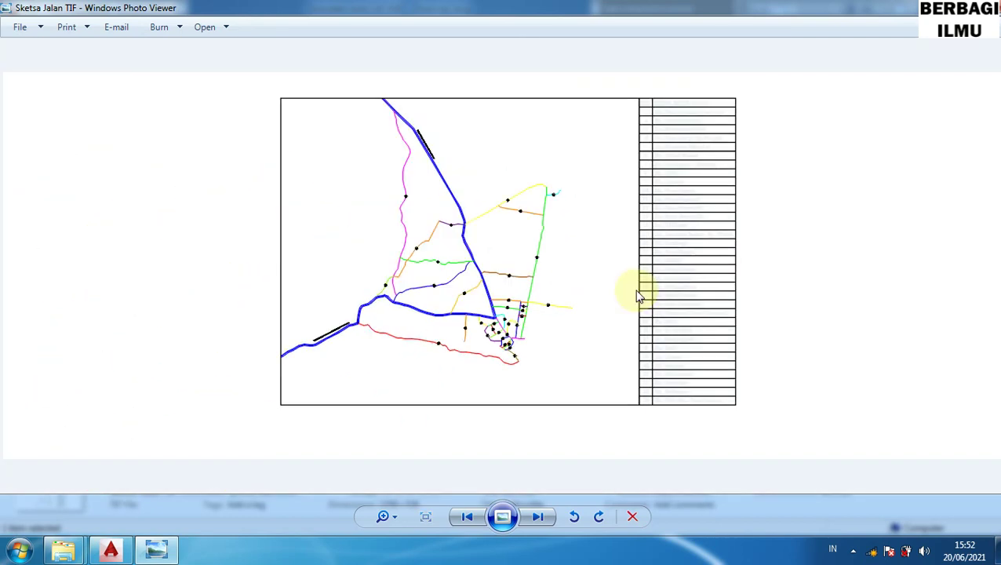
key(alt+F4)
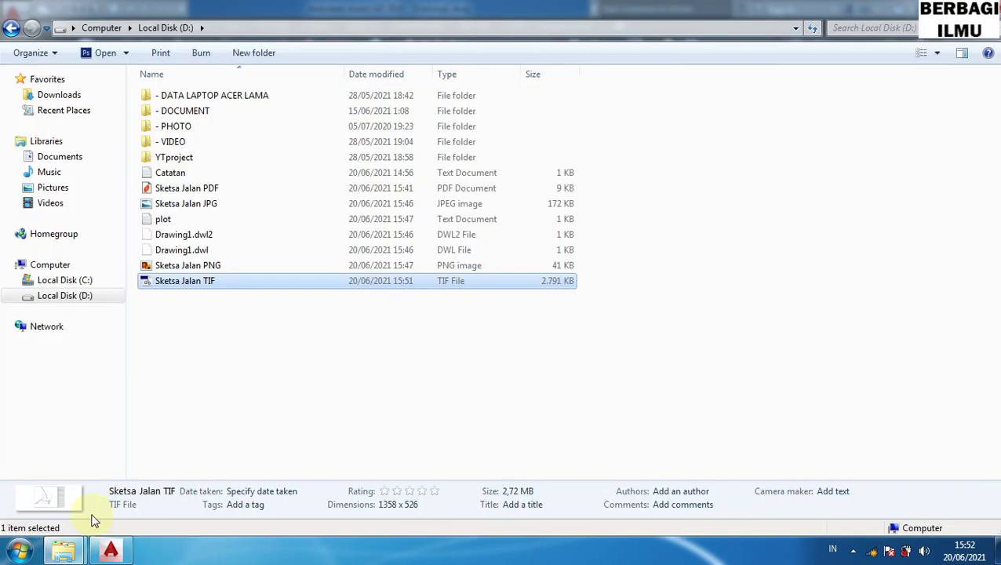
double_click(199, 285)
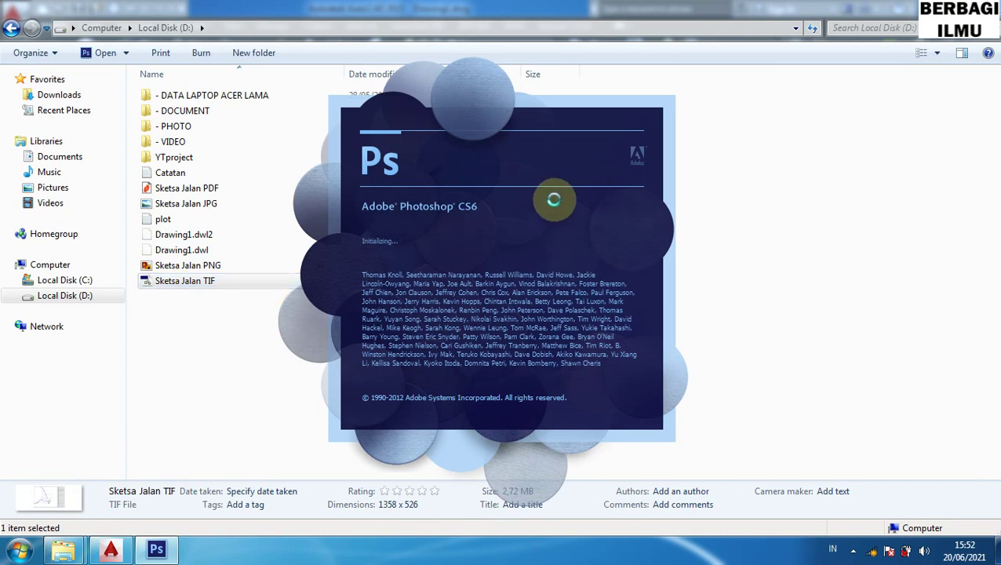
right_click(152, 281)
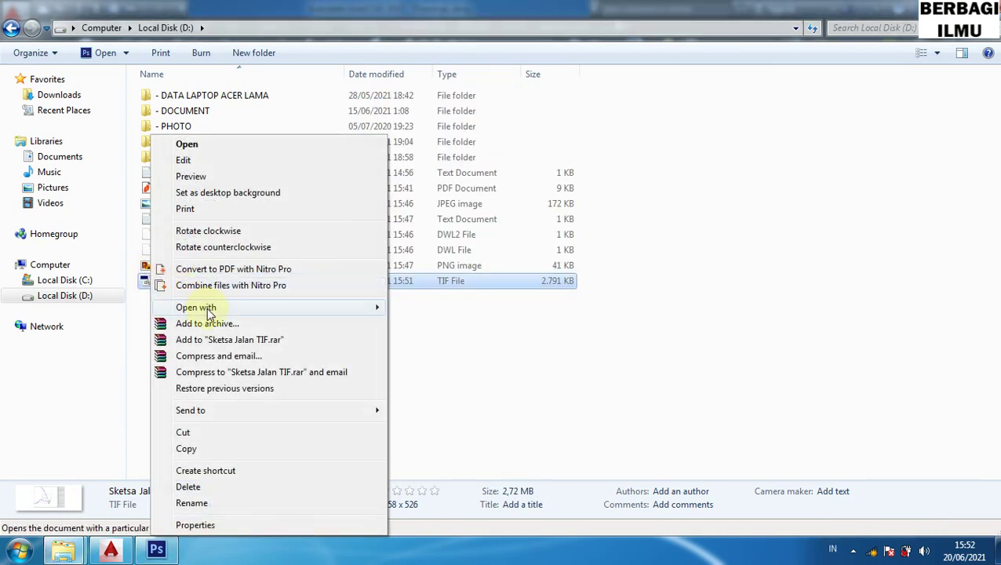
click(439, 307)
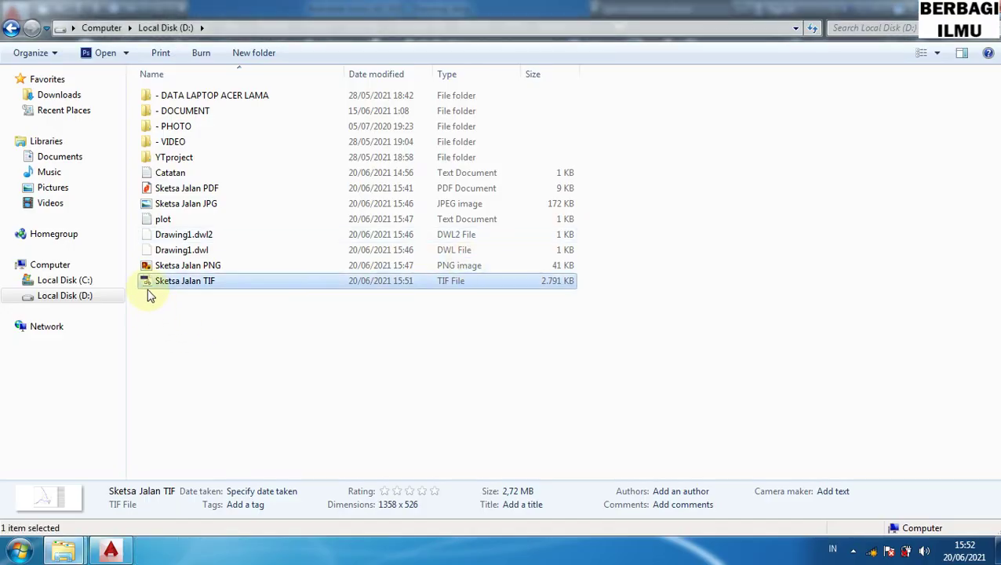
right_click(149, 287)
mouse_move(192, 307)
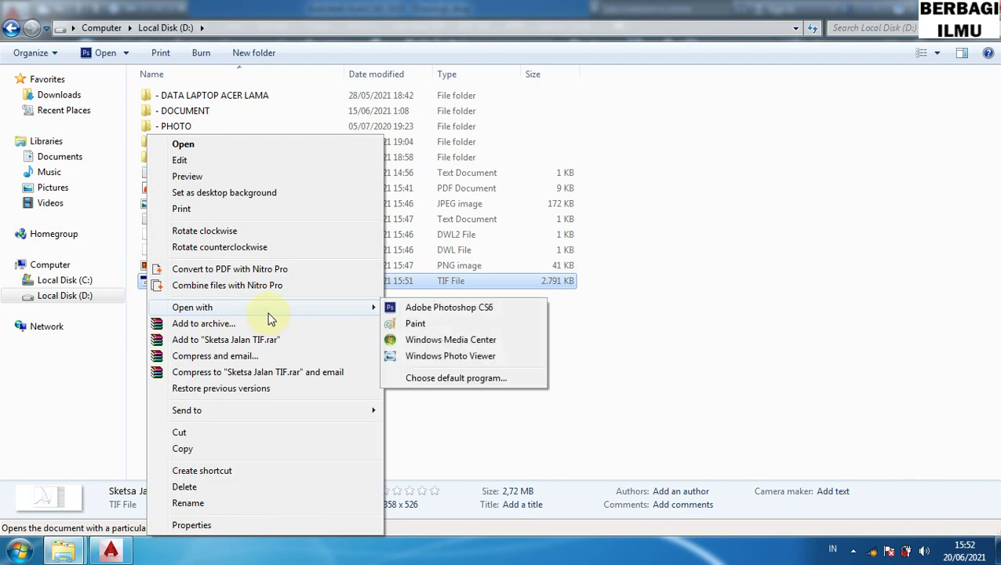
click(467, 355)
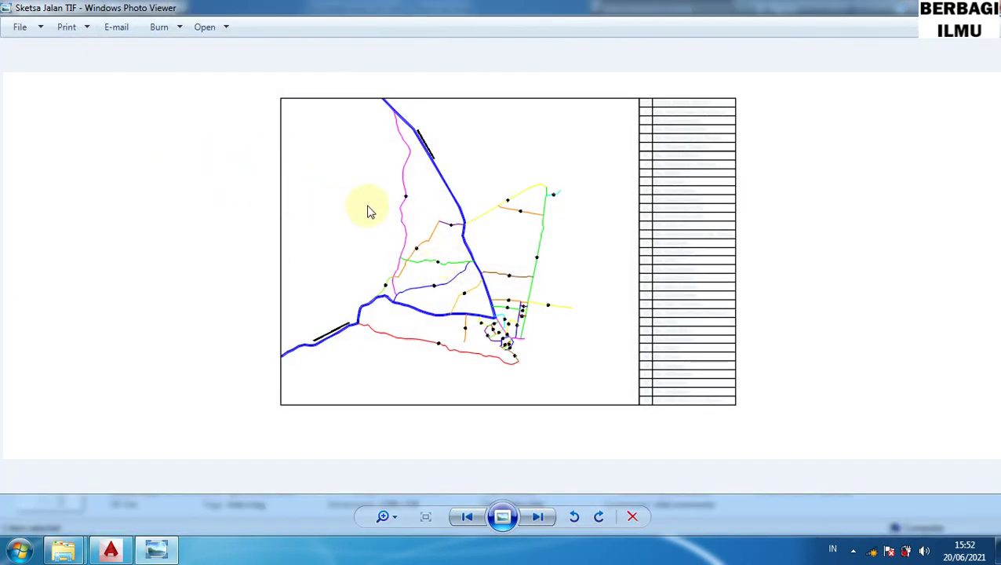
scroll(553, 208, up, 1)
scroll(549, 204, up, 3)
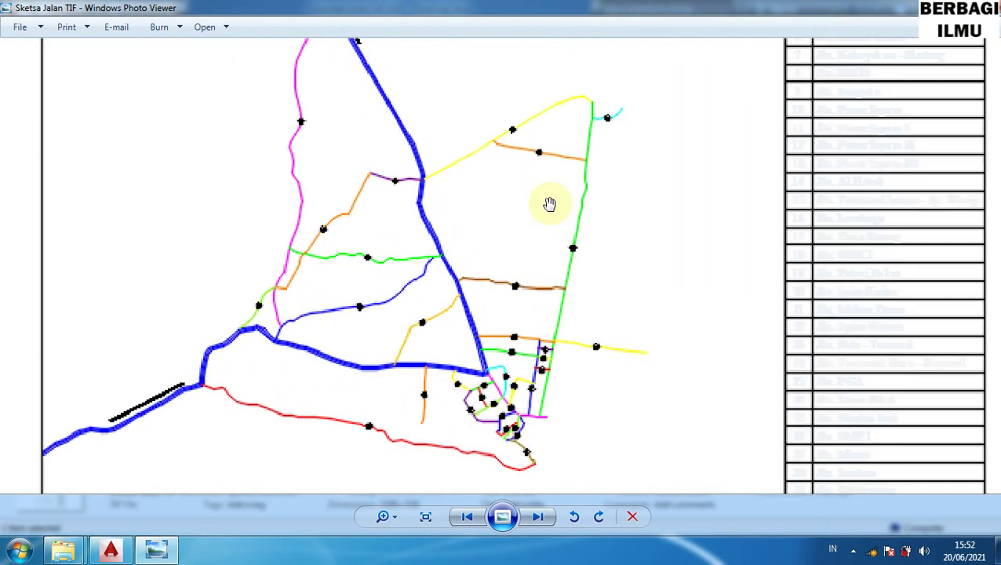
scroll(549, 204, down, 3)
scroll(550, 207, down, 1)
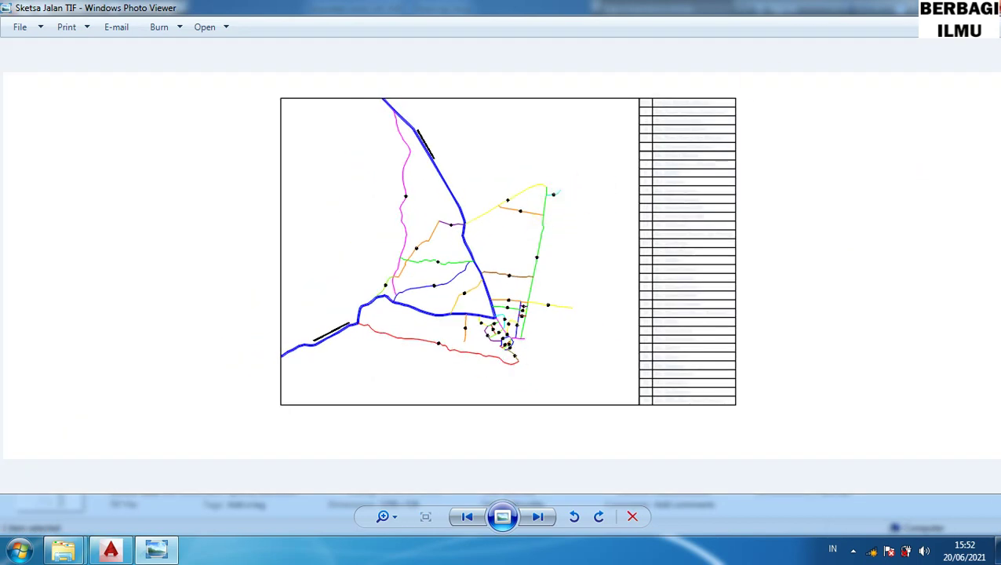
key(alt+F4)
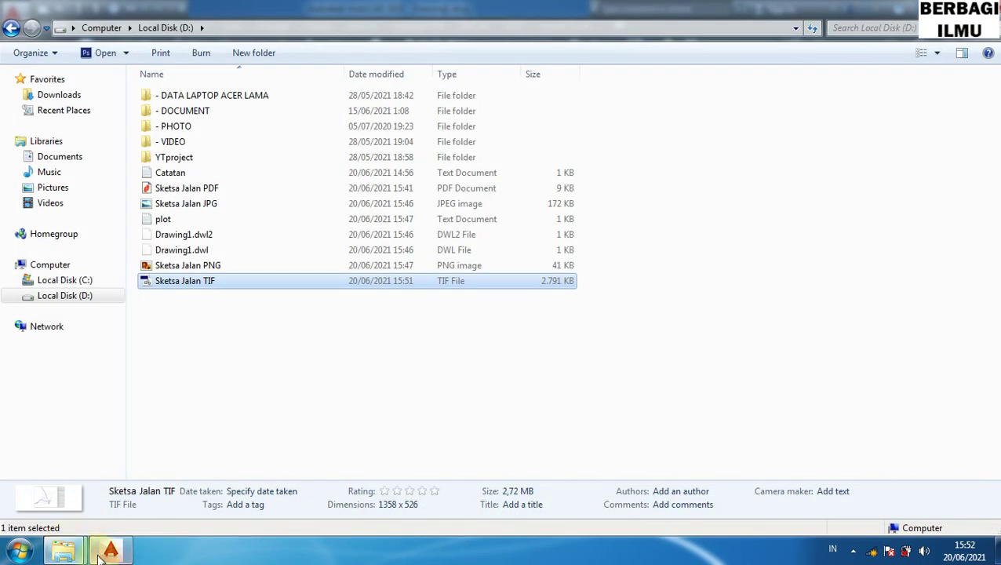
- Back in AutoCAD, save the sketch and table as Sketsa Jalan BMP on D: via BMPOUT, selecting all 266 objects
click(100, 555)
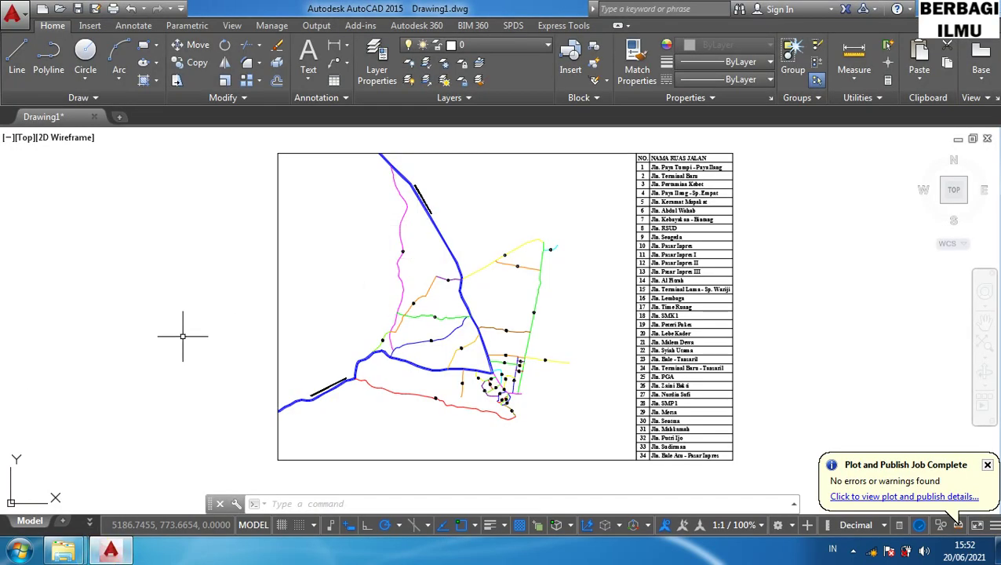
text(bmp)
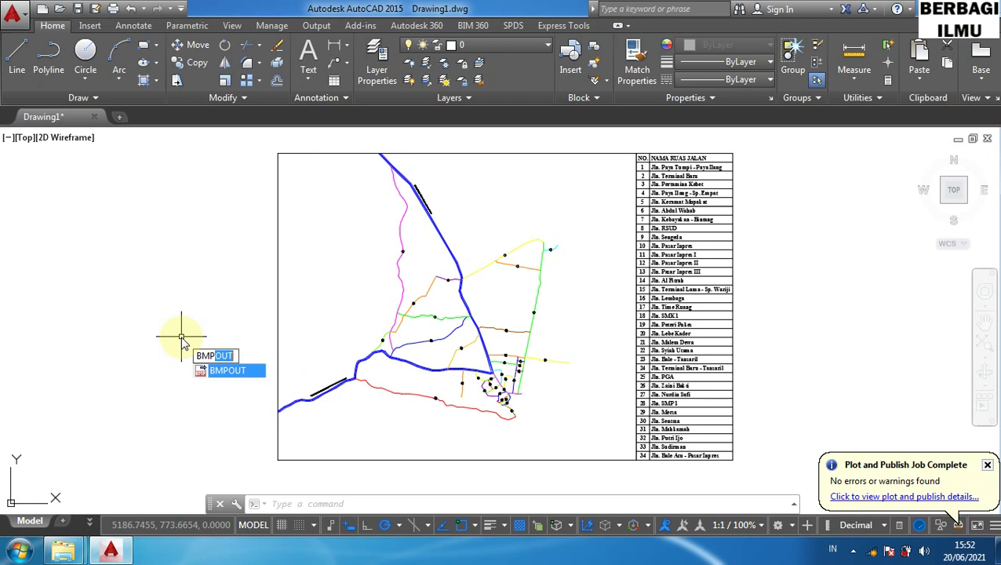
text(out)
key(Return)
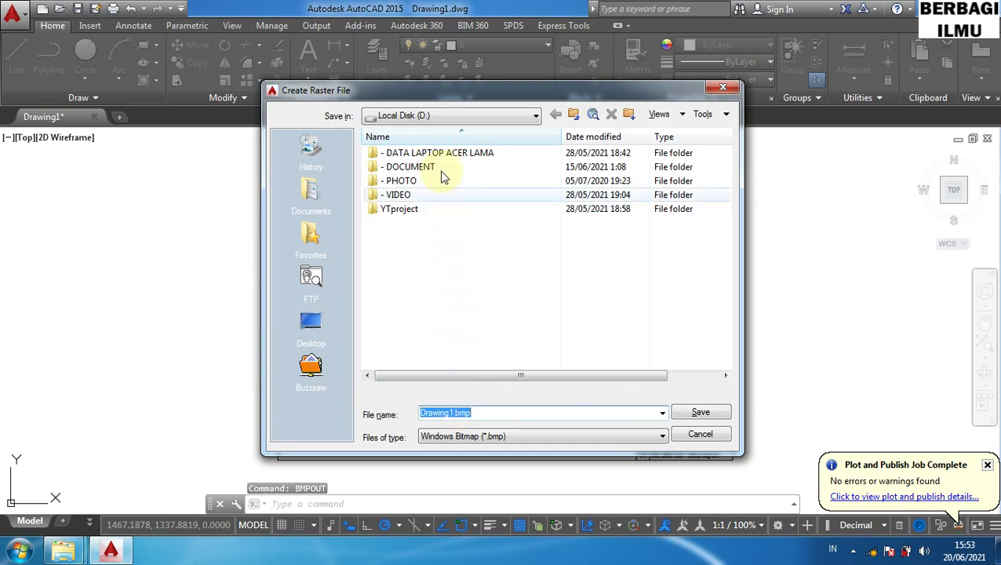
click(430, 114)
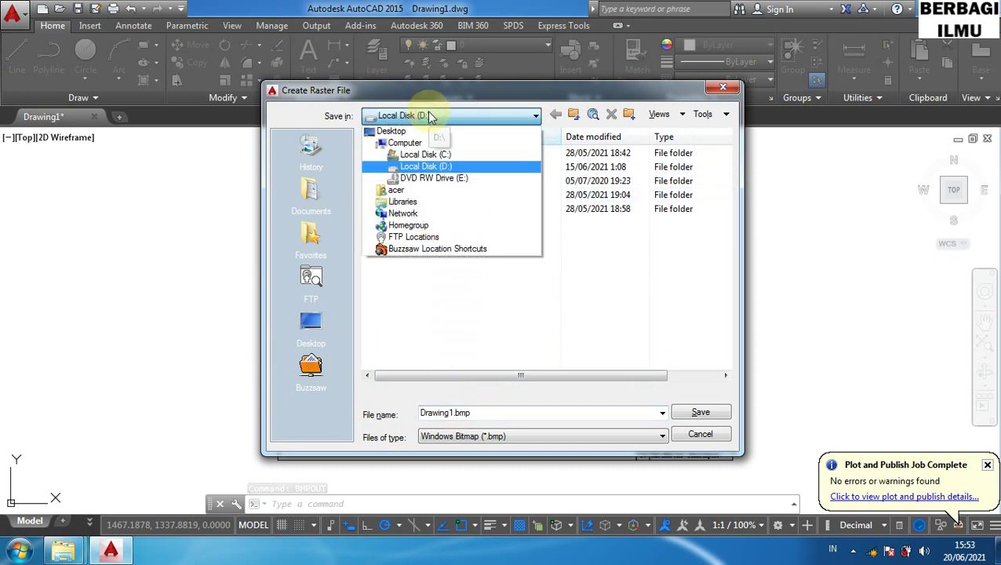
click(433, 113)
click(482, 414)
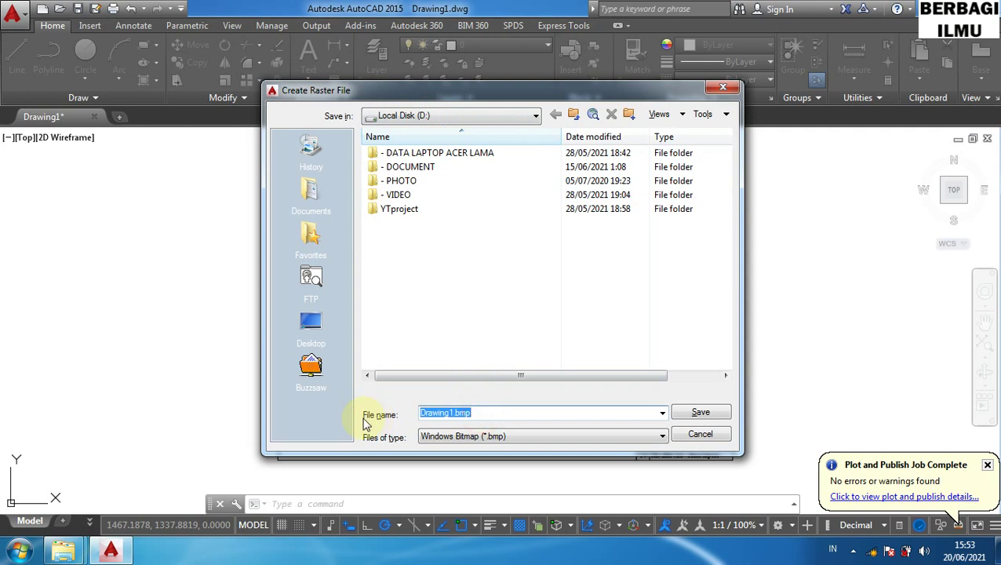
text(Sketsa Jalan BMP)
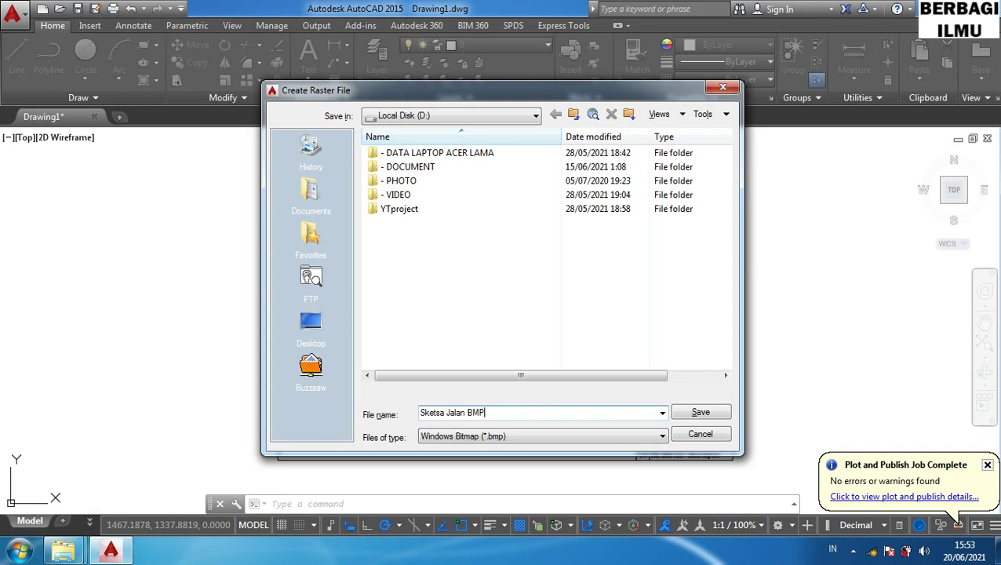
click(692, 415)
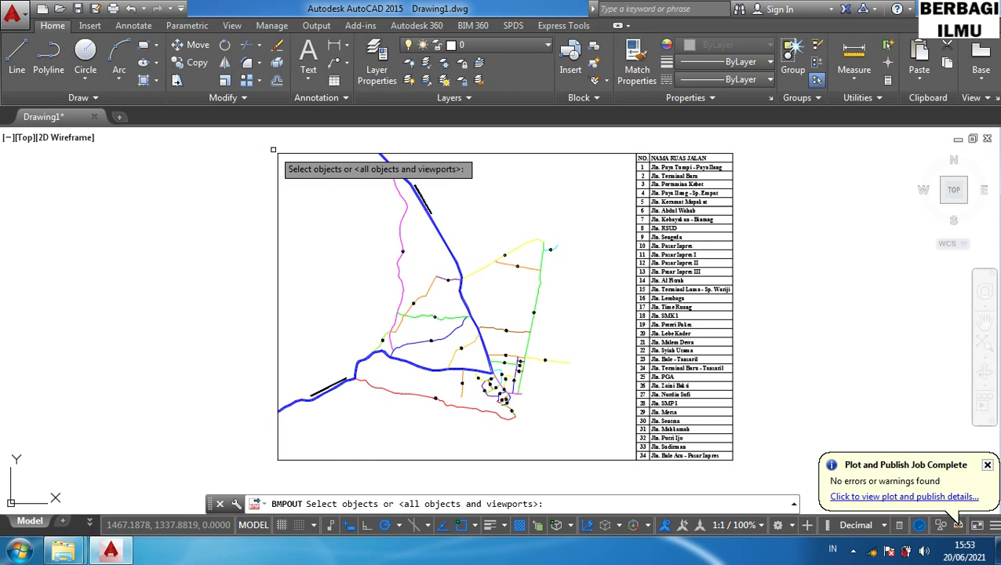
click(273, 149)
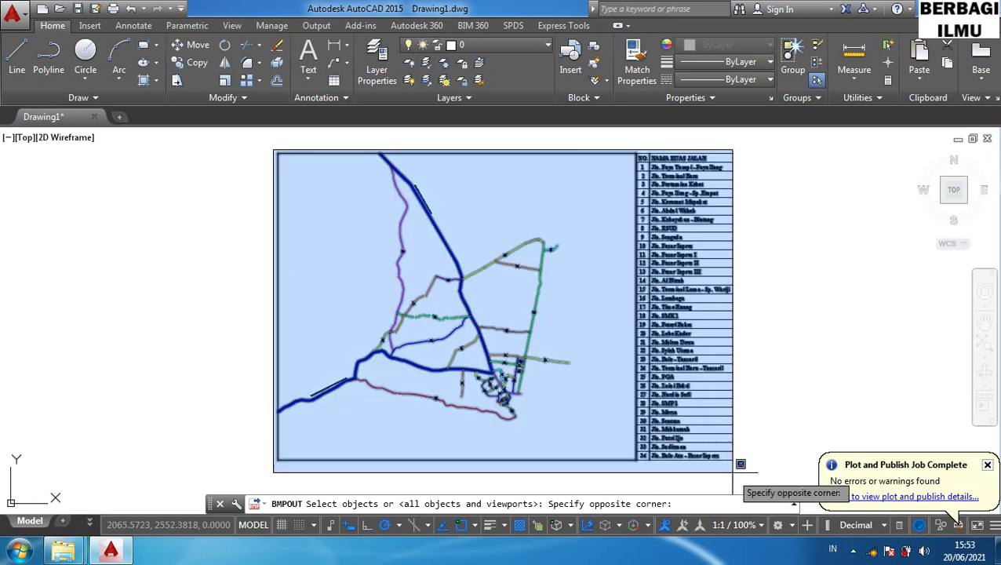
click(737, 463)
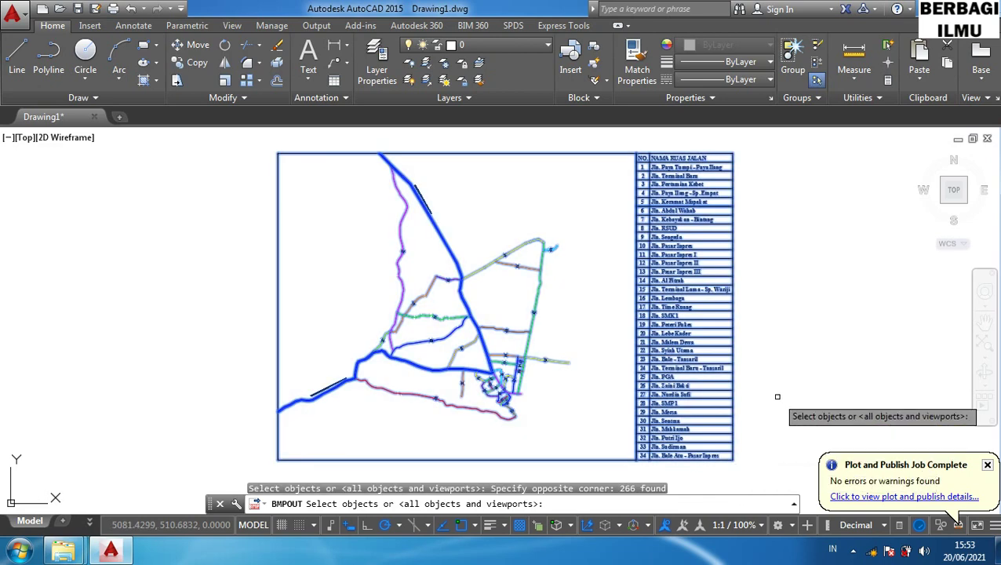
key(Return)
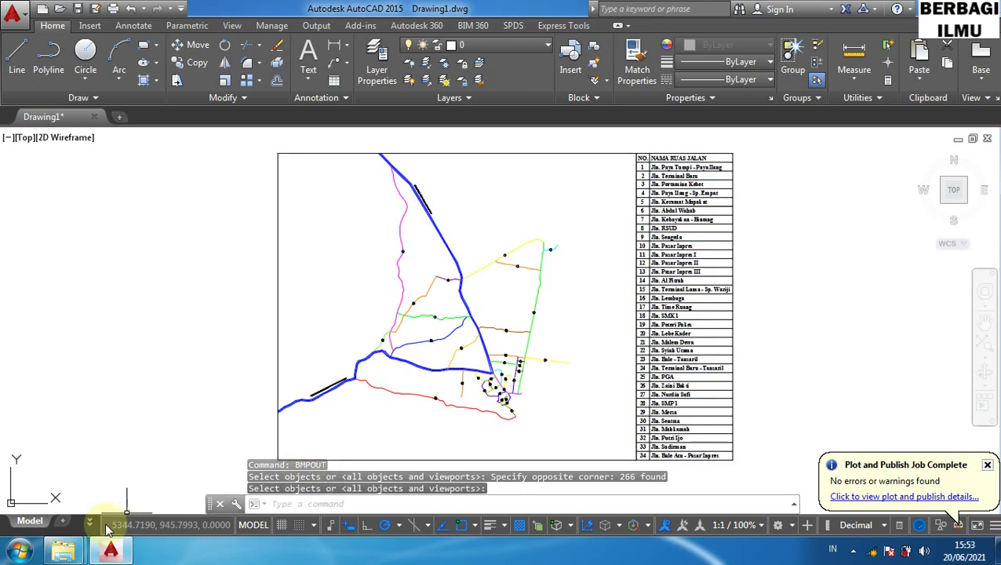
mouse_move(63, 550)
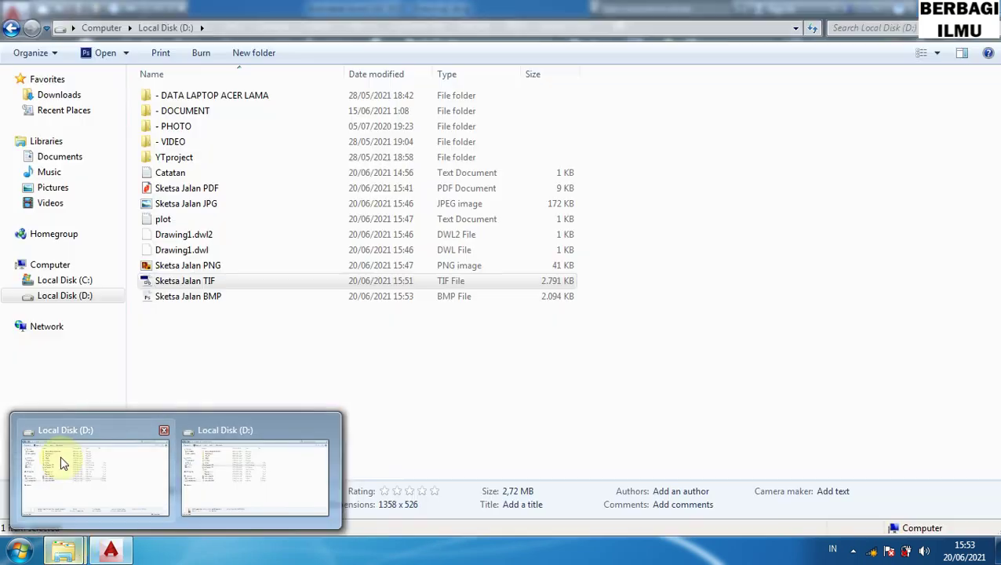
click(60, 455)
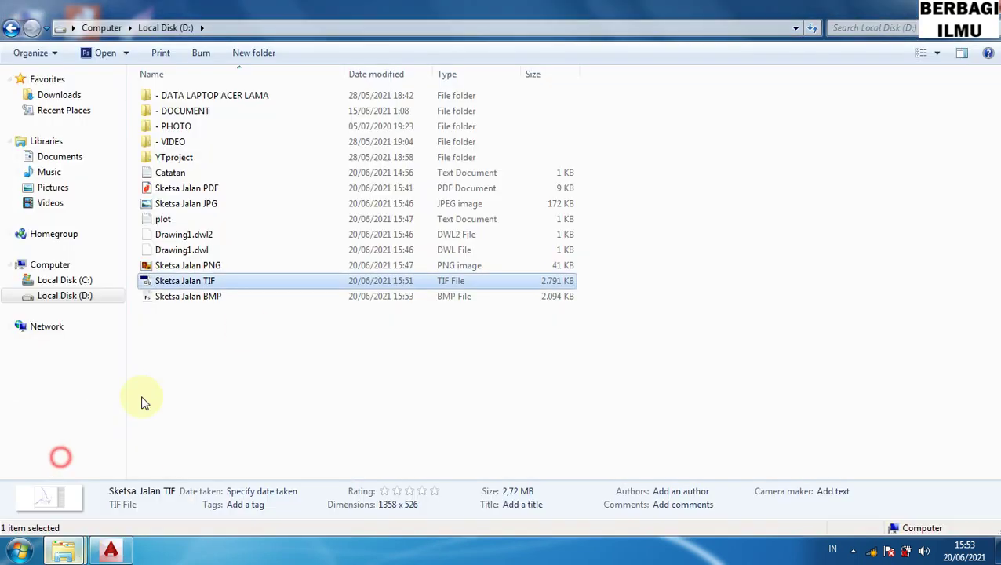
right_click(200, 301)
mouse_move(245, 307)
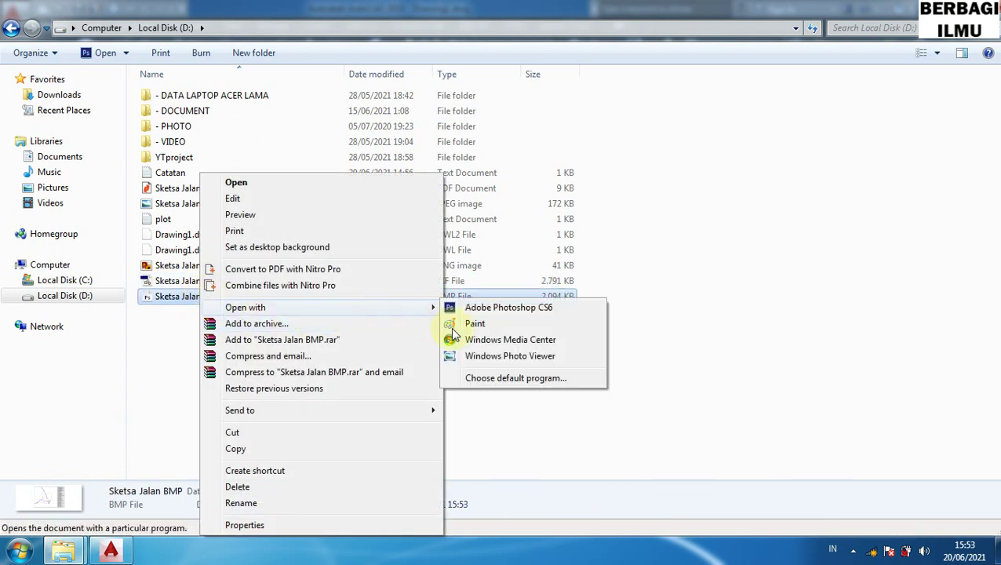
click(510, 357)
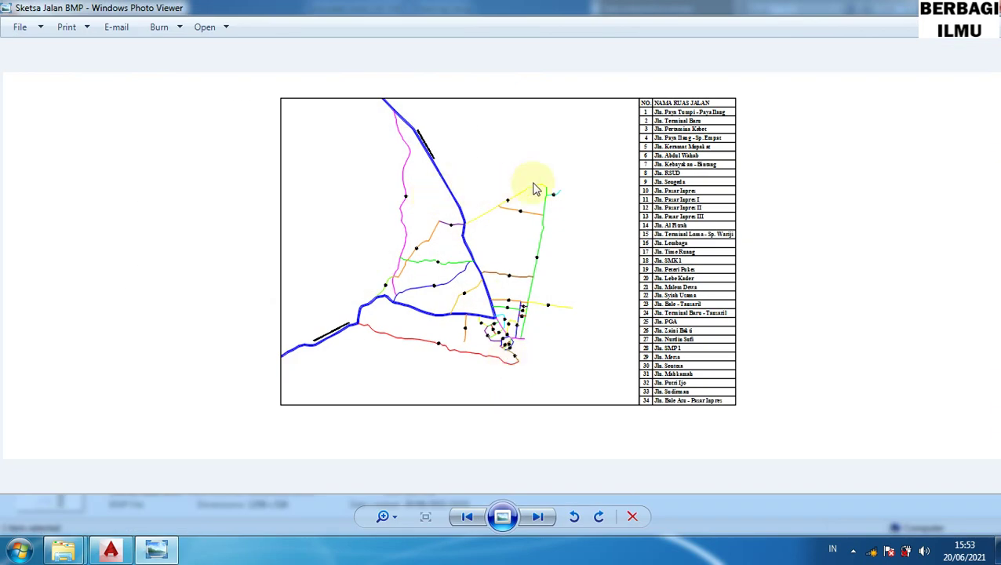
scroll(533, 190, up, 2)
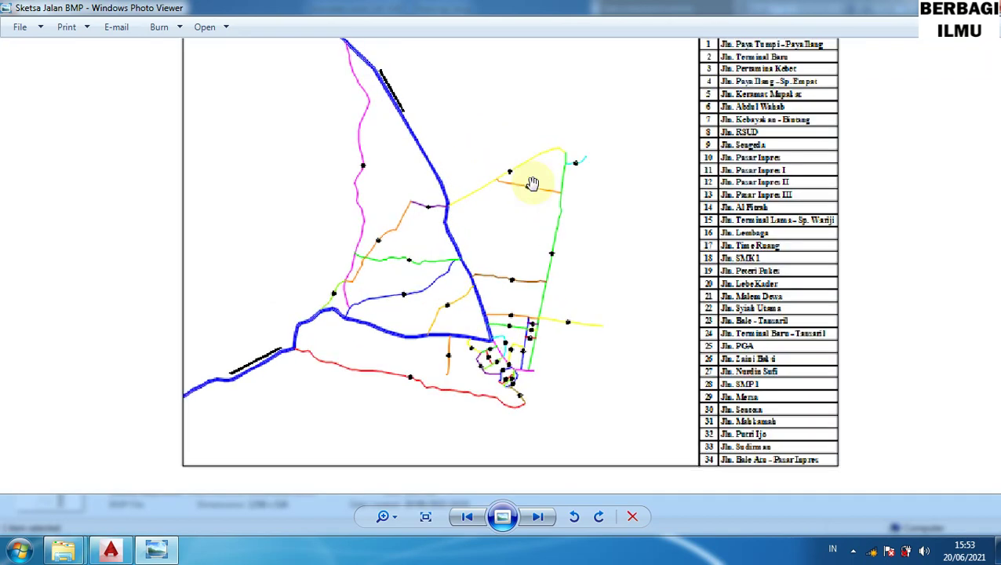
drag(840, 173, 636, 224)
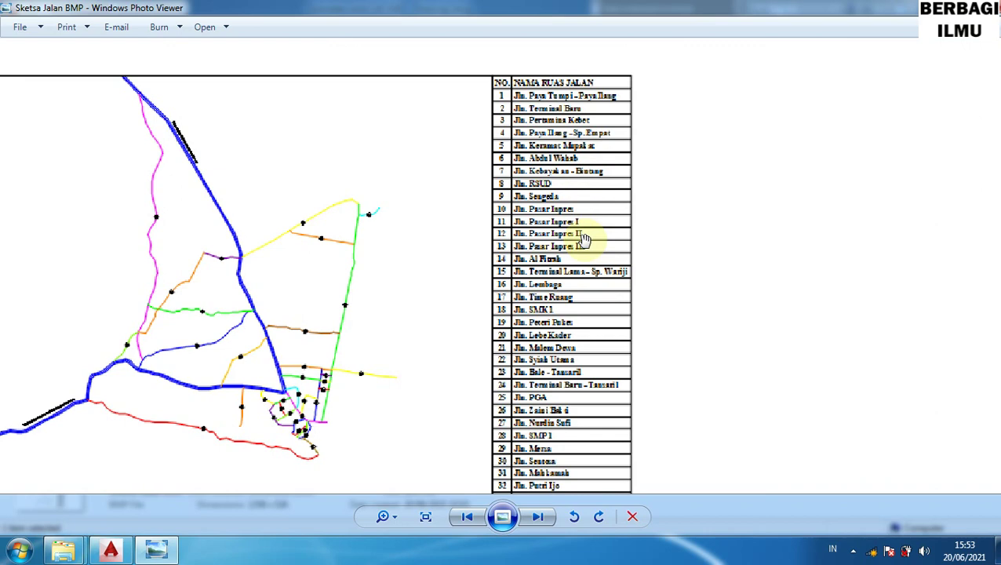
scroll(582, 239, up, 1)
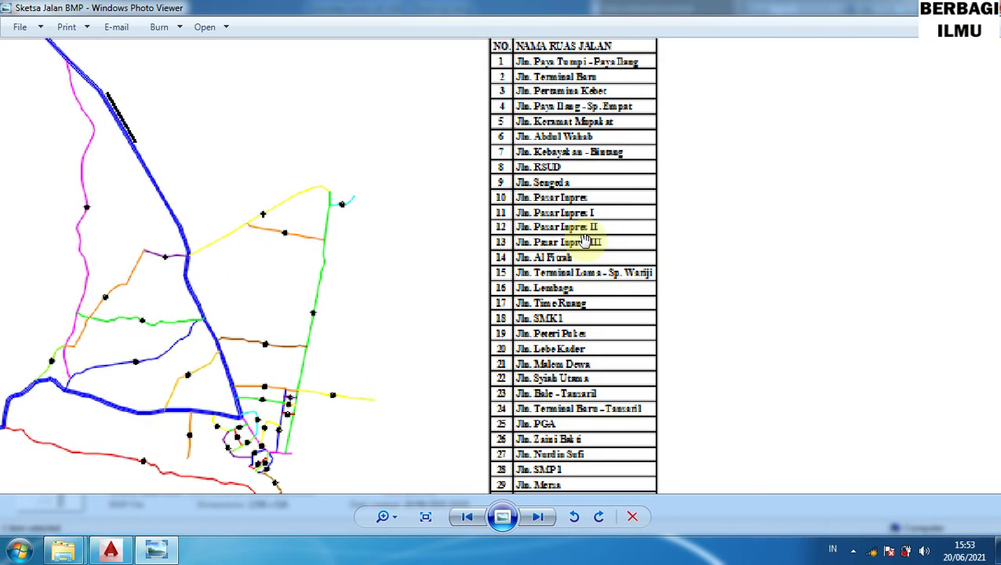
scroll(583, 239, down, 1)
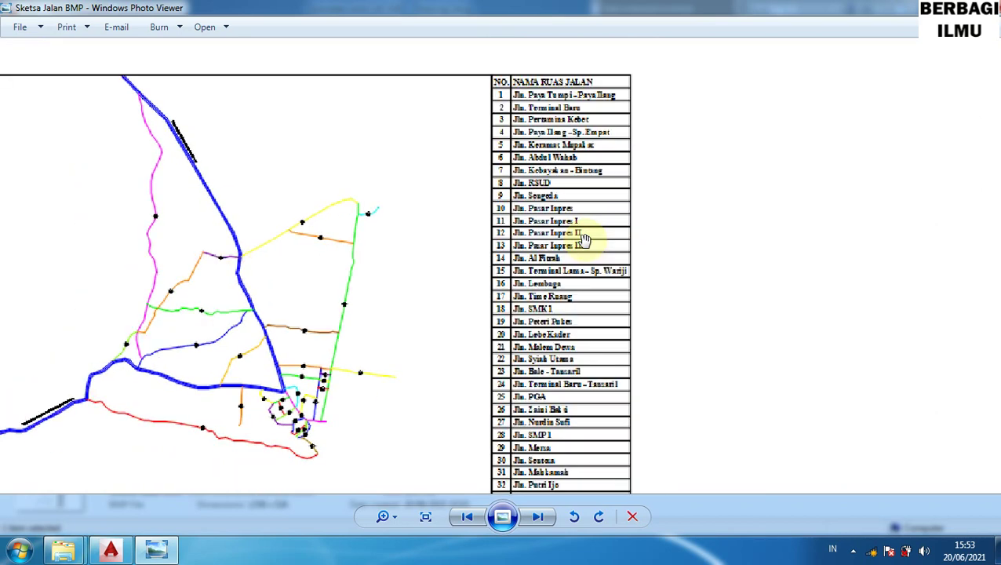
scroll(583, 239, down, 1)
scroll(587, 245, down, 1)
key(Right)
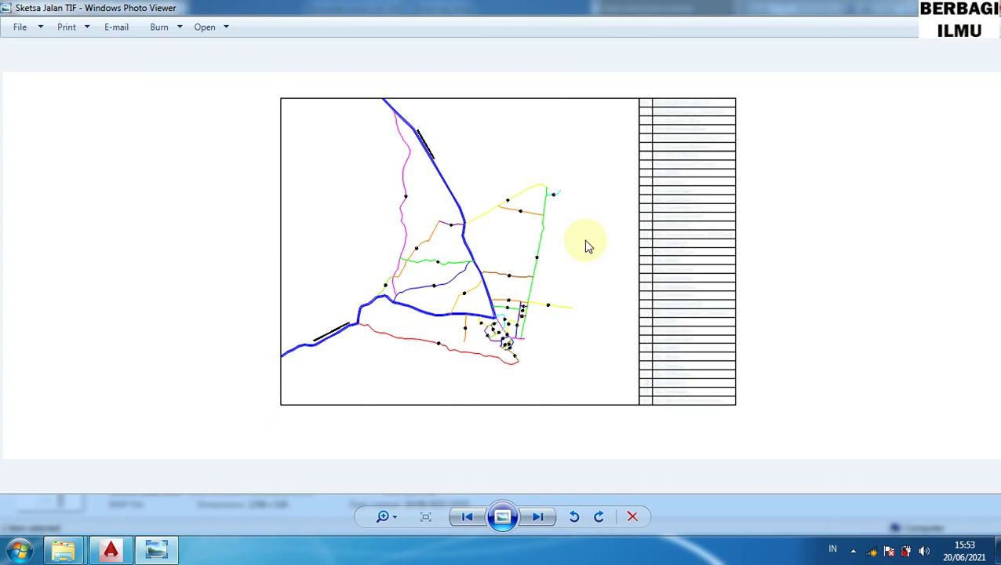
scroll(586, 243, up, 1)
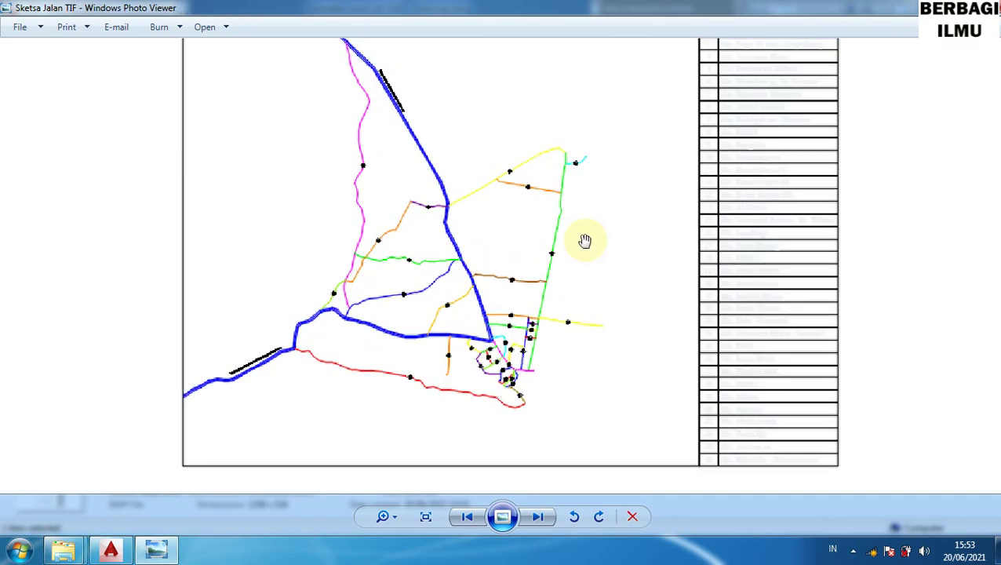
drag(585, 240, 550, 251)
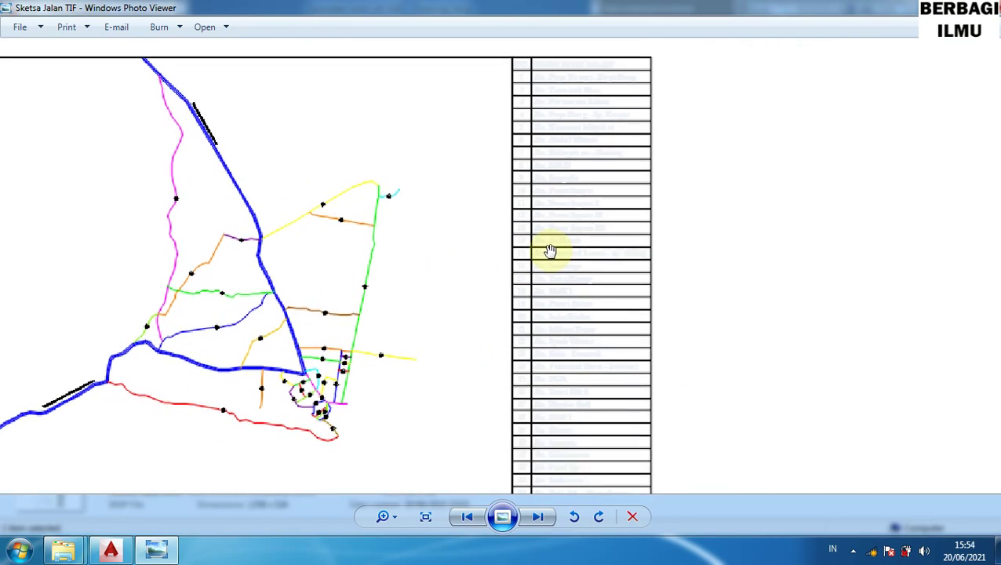
scroll(549, 250, down, 2)
key(Left)
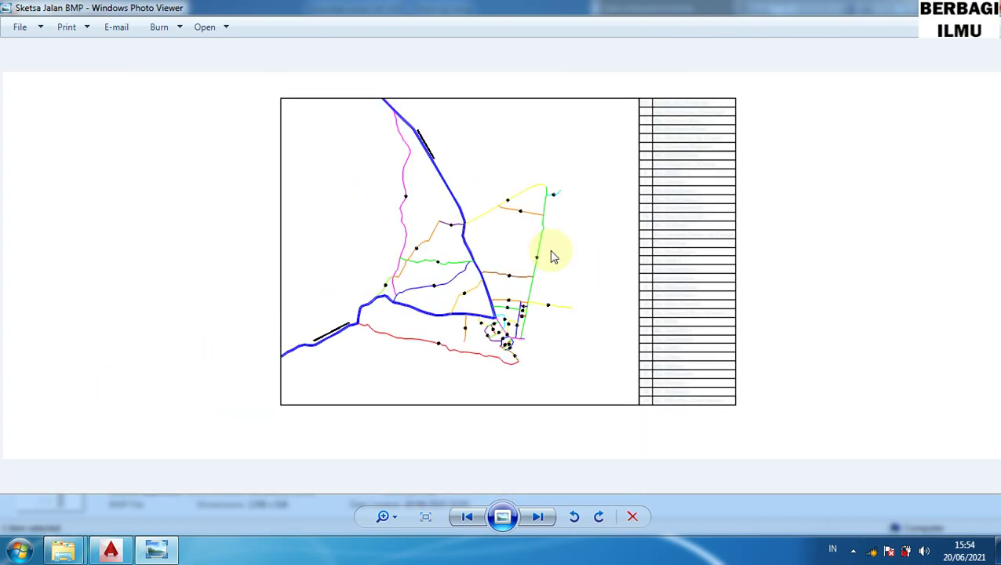
scroll(551, 252, up, 1)
scroll(550, 250, up, 1)
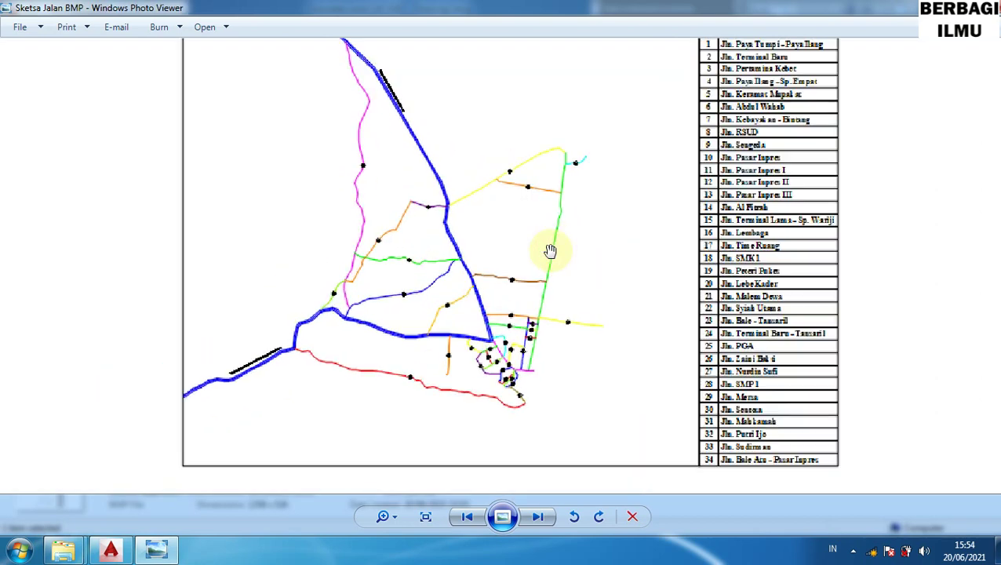
scroll(550, 250, down, 1)
scroll(536, 235, up, 1)
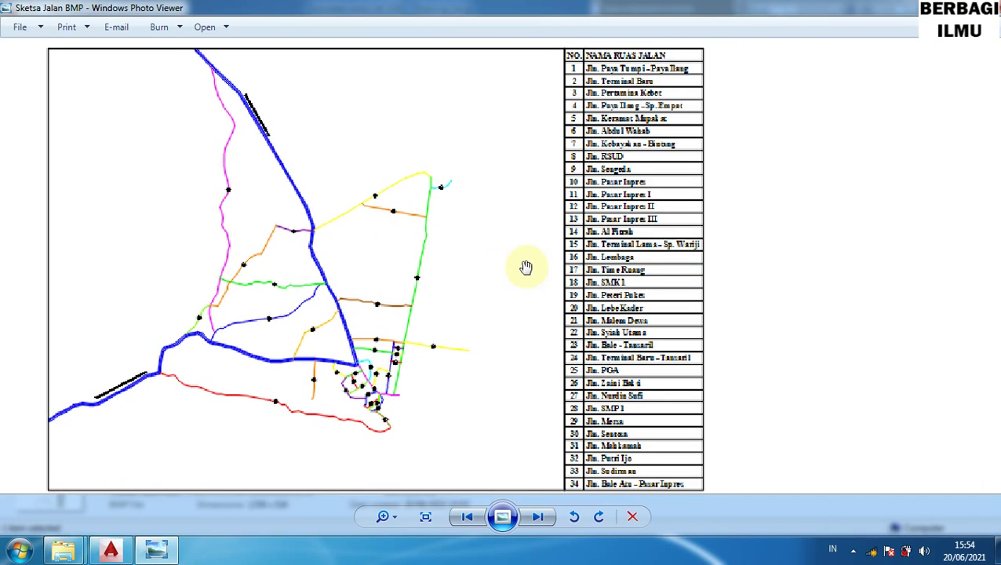
scroll(526, 267, up, 1)
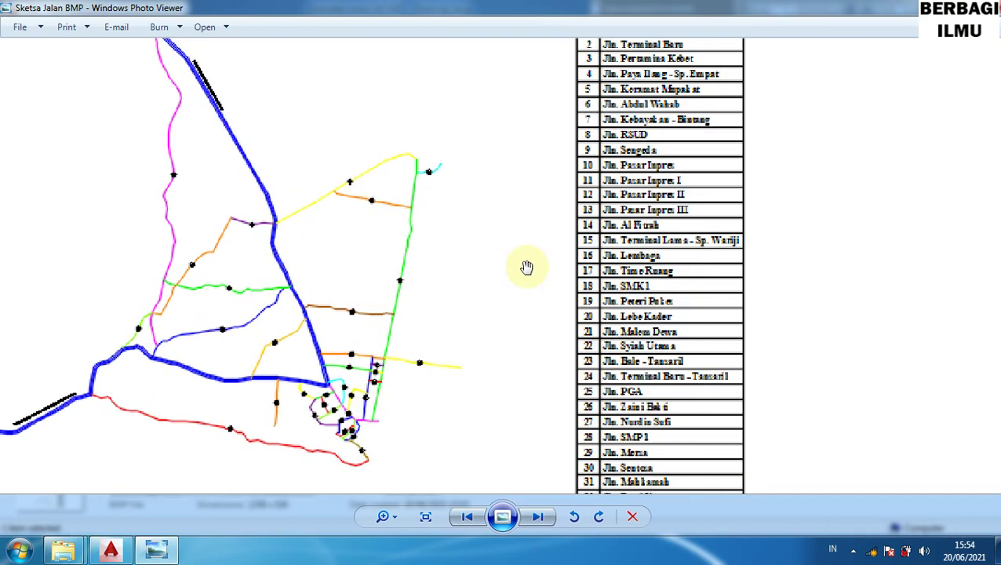
scroll(527, 267, down, 2)
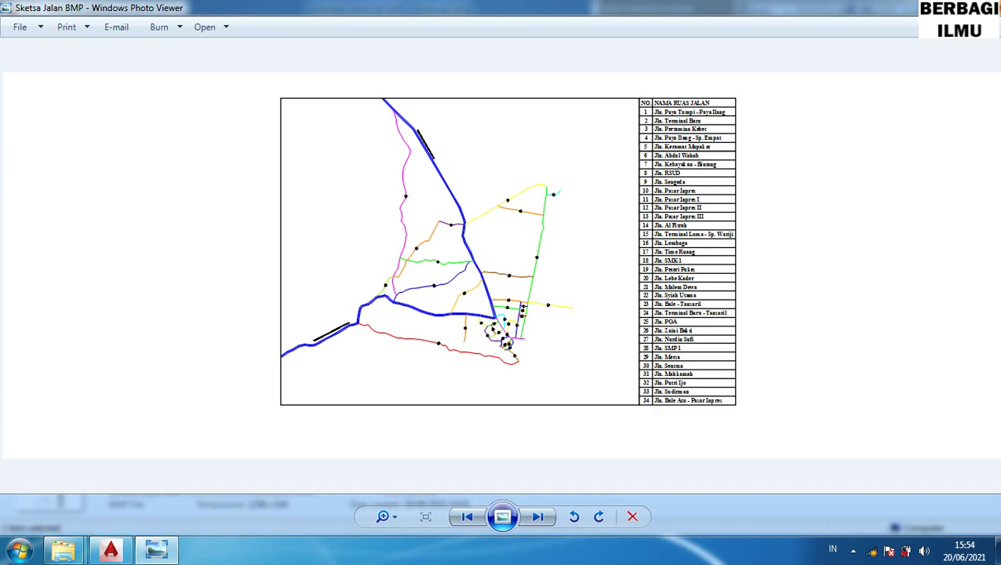
click(985, 8)
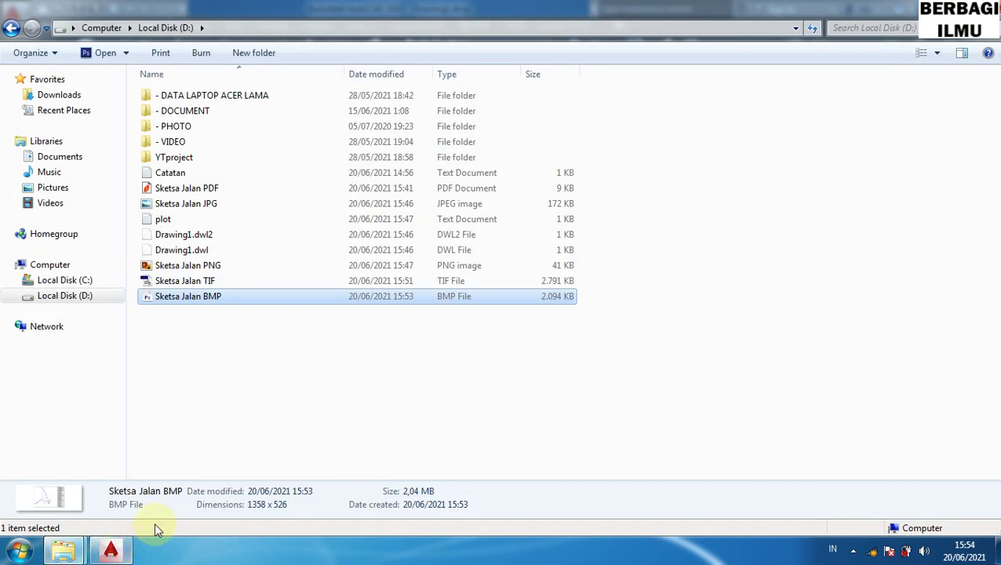
- Return to the Drawing1 road map and 34-row street-name table in AutoCAD
click(108, 557)
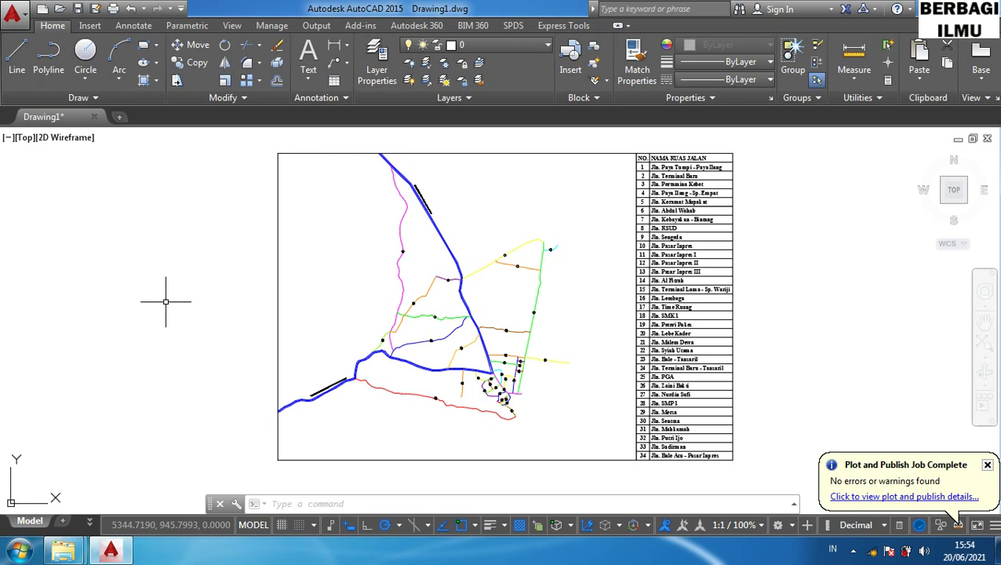
text(J)
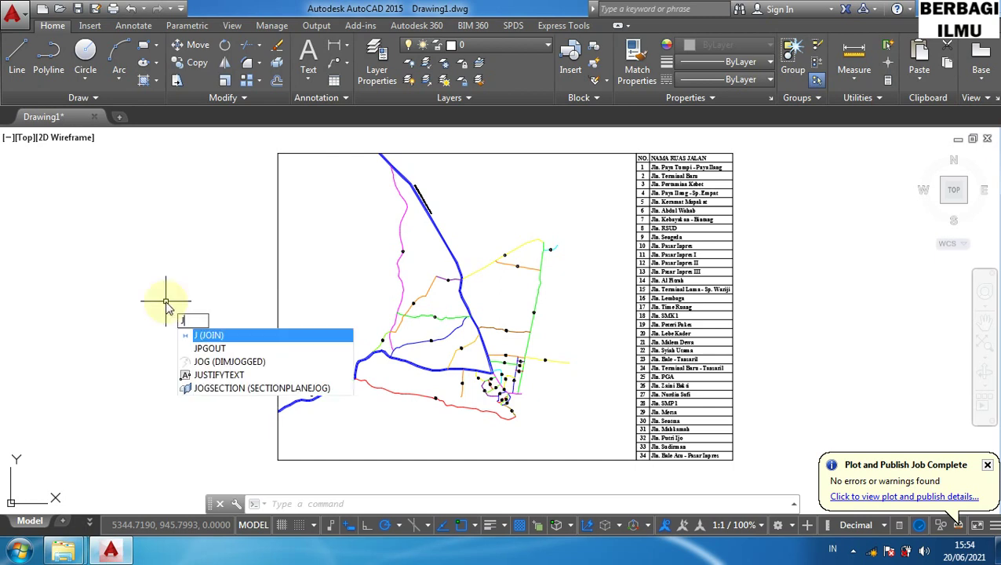
key(Escape)
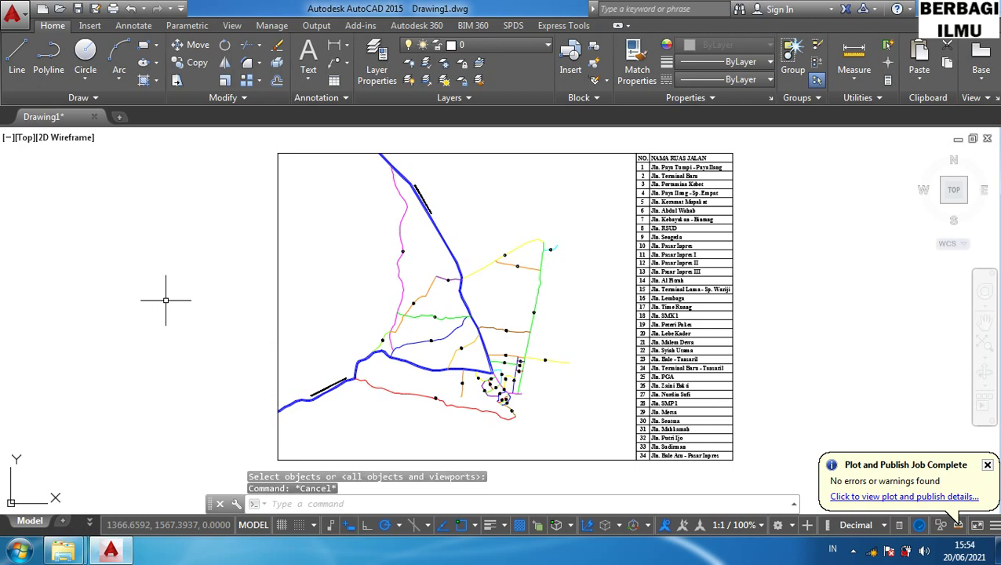
text(JPG)
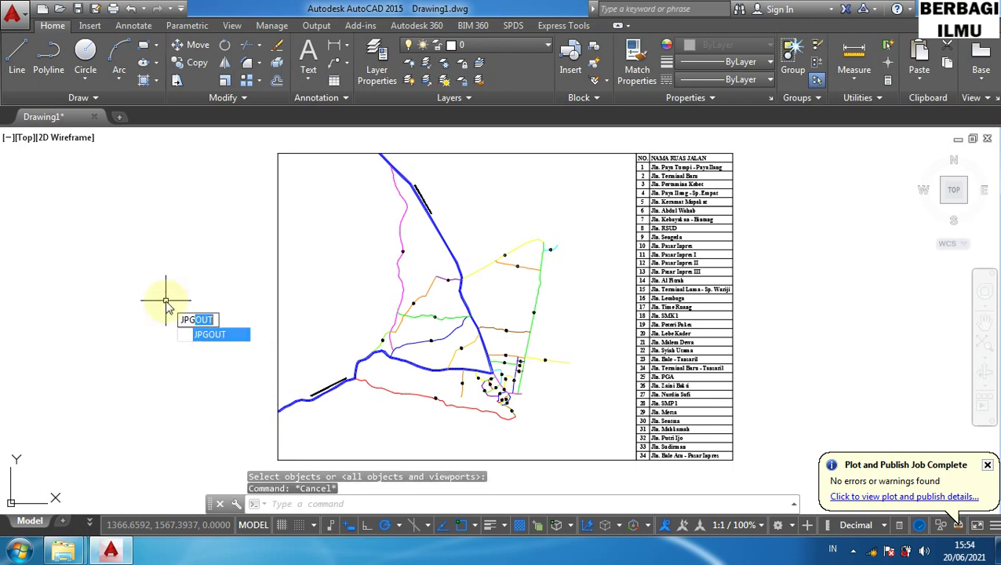
text(Ou)
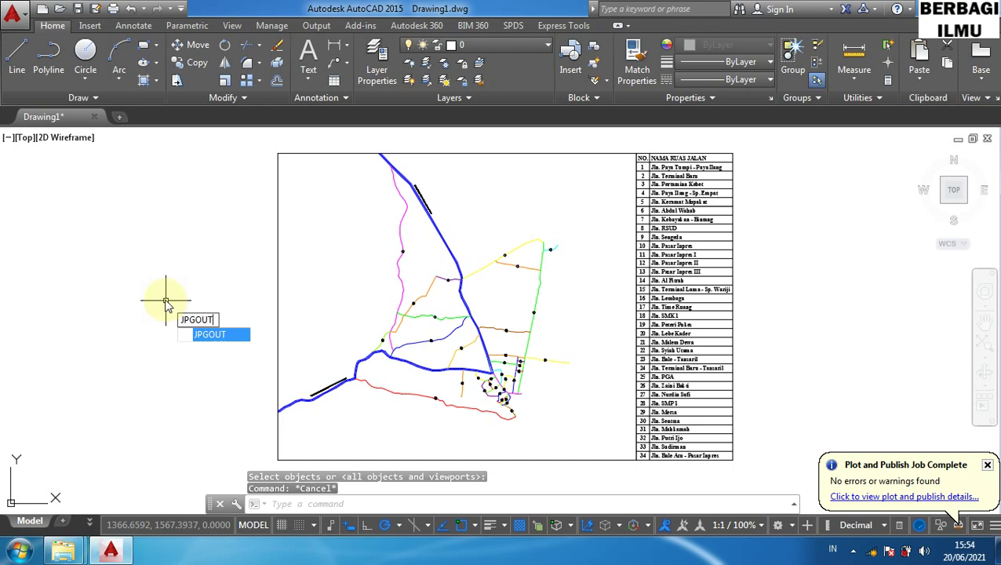
key(Return)
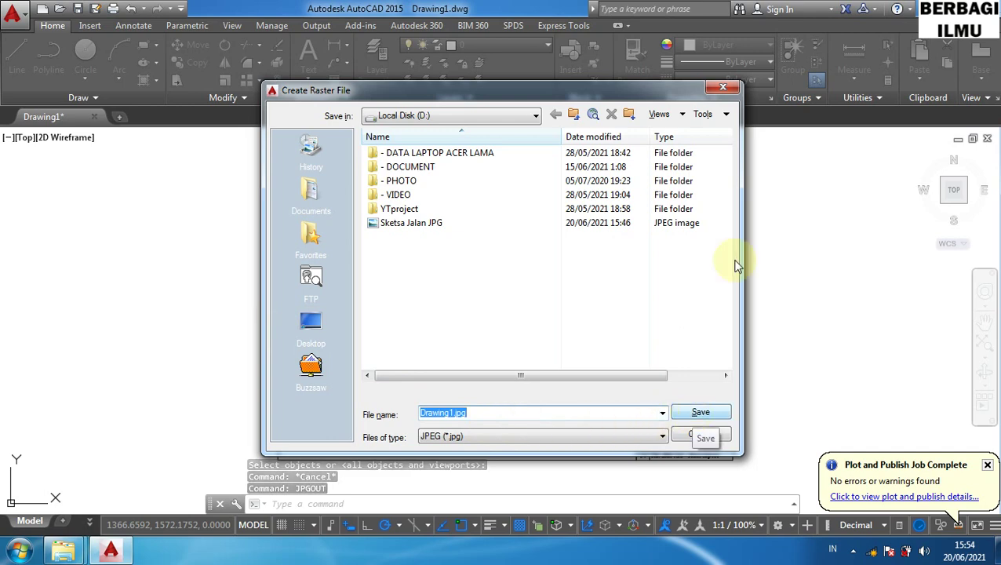
click(721, 87)
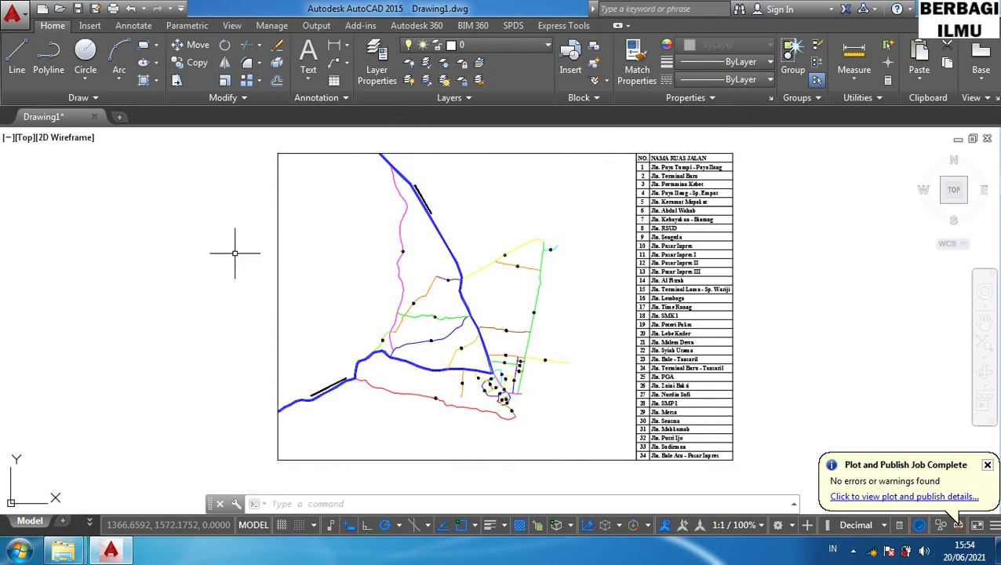
- Start PNGOUT but cancel the Create Raster File dialog, then dismiss the Plot and Publish Job Complete notice
text(P)
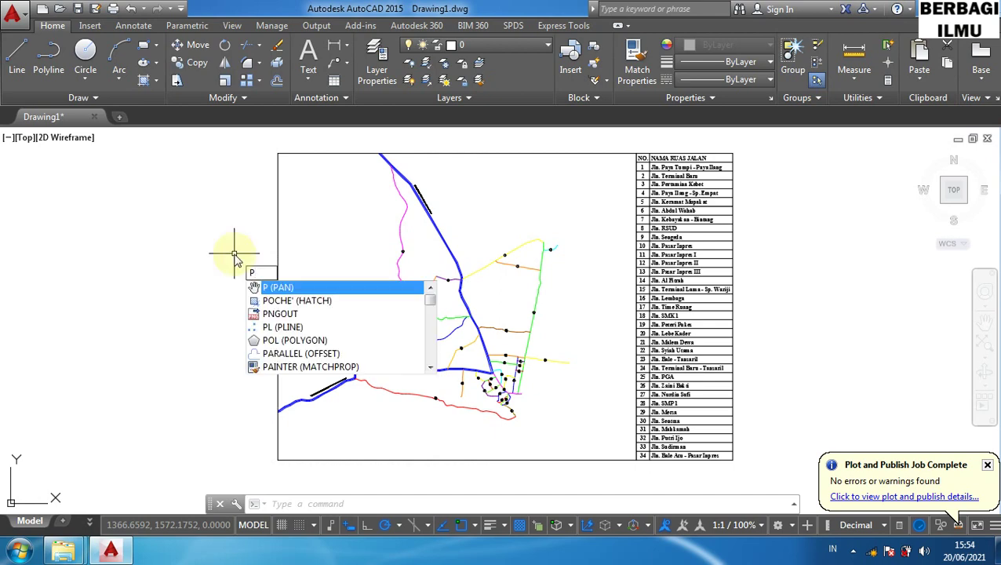
text(NGOUT)
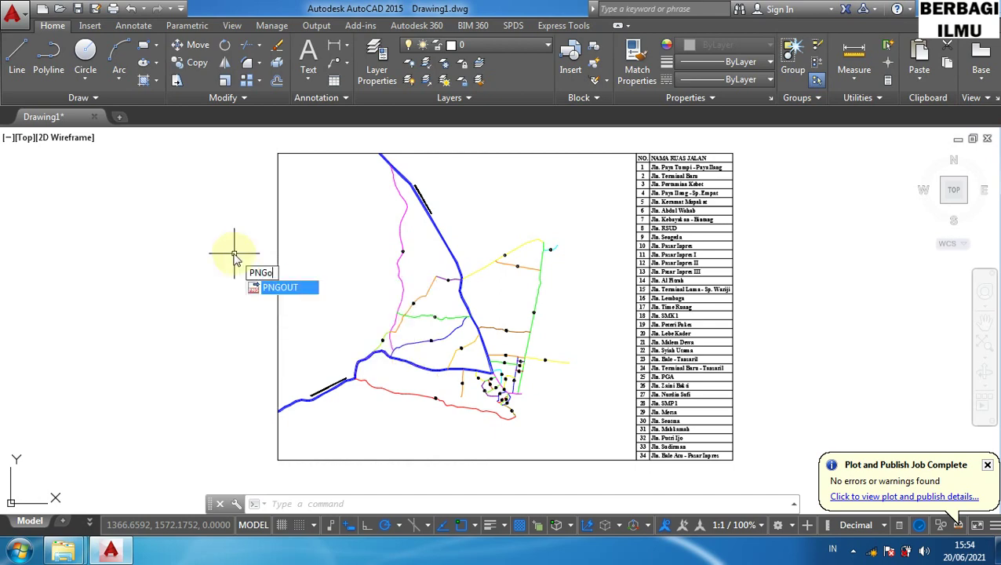
key(Return)
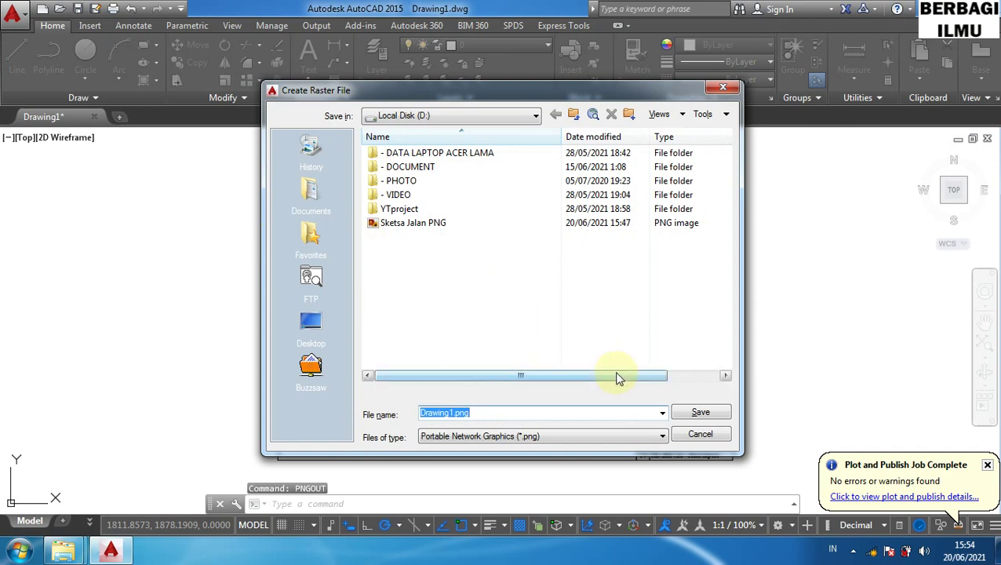
click(687, 417)
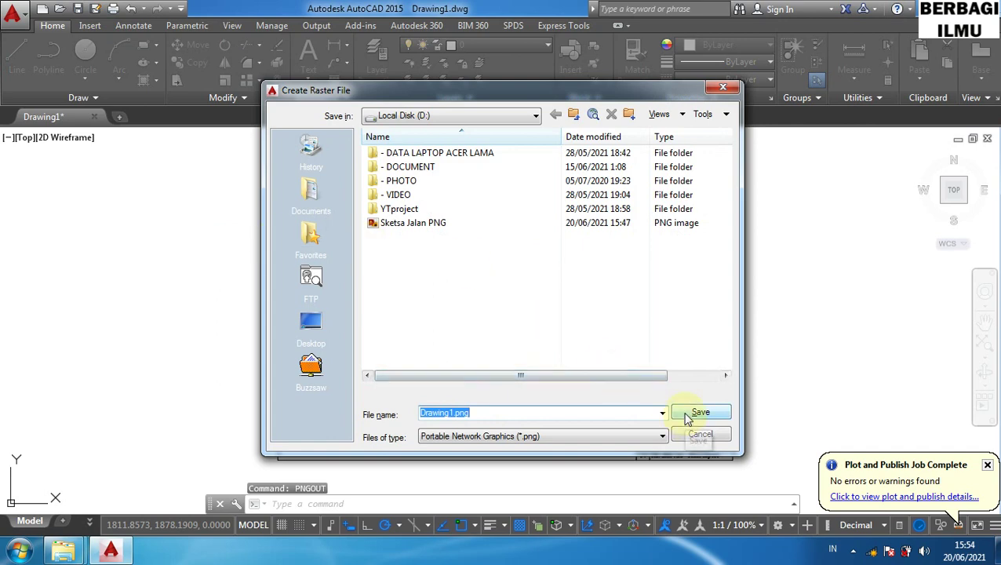
click(723, 90)
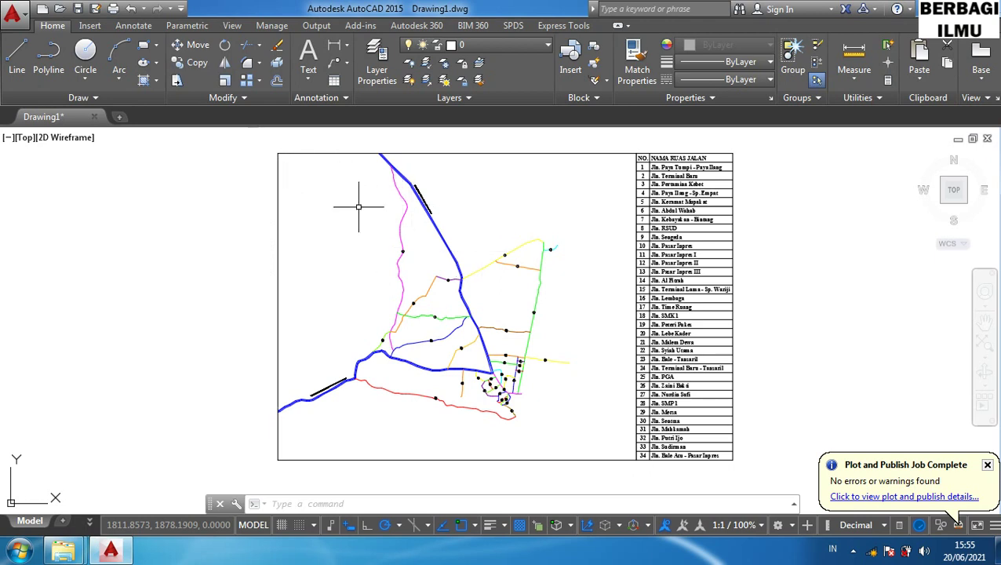
click(988, 466)
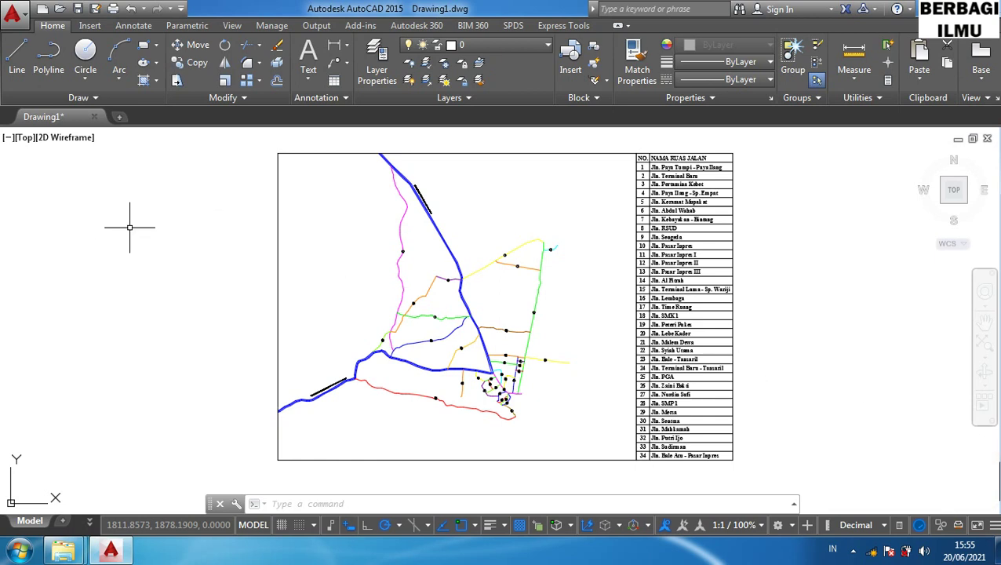
- Set the uniform model-space background colour to Black in Options, then switch the drawing grid on
right_click(129, 228)
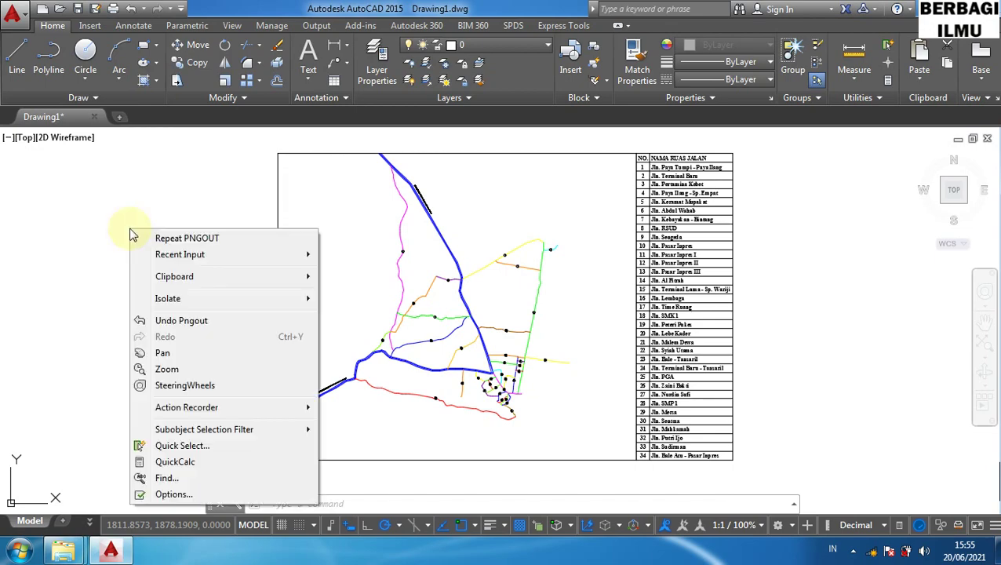
click(196, 495)
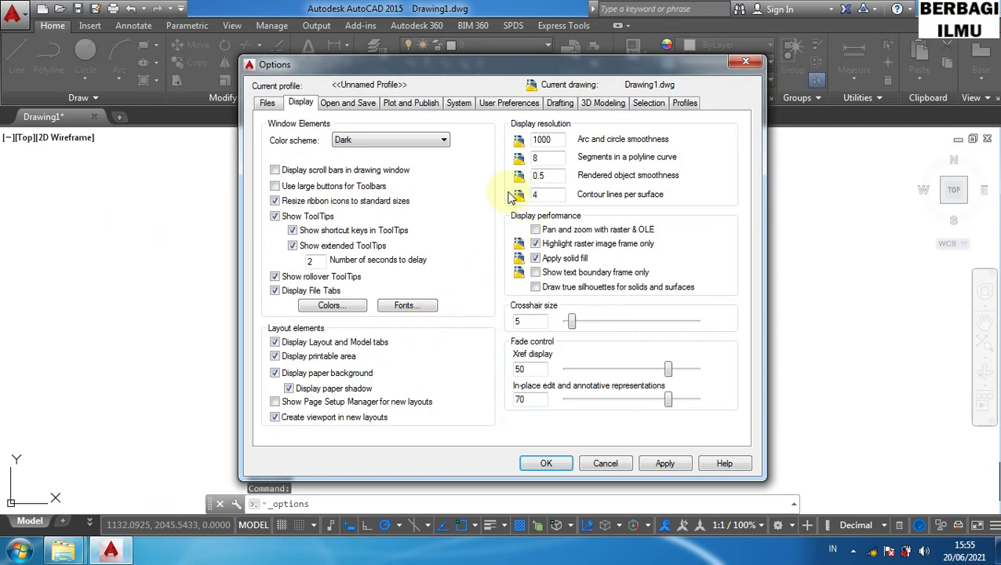
click(323, 307)
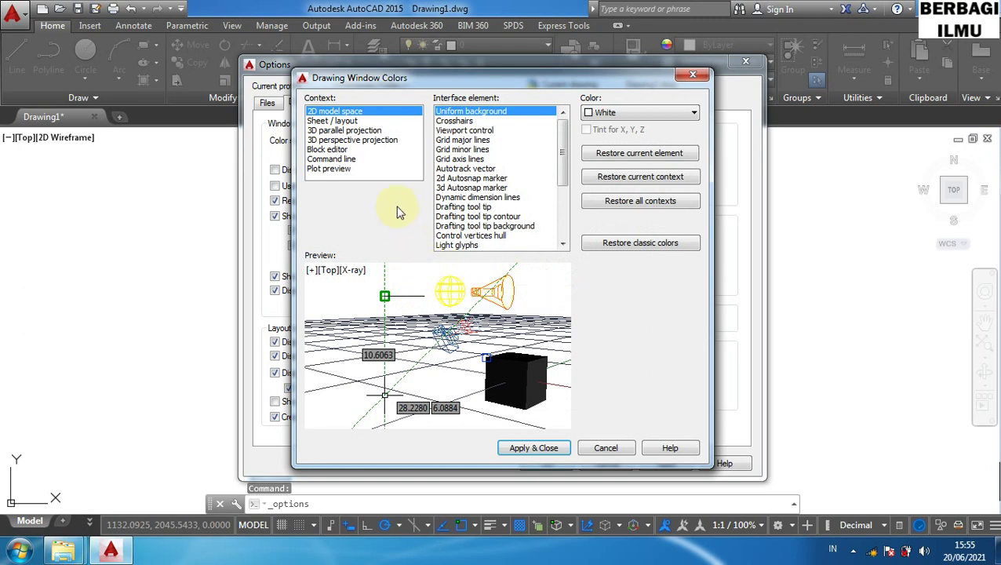
click(631, 114)
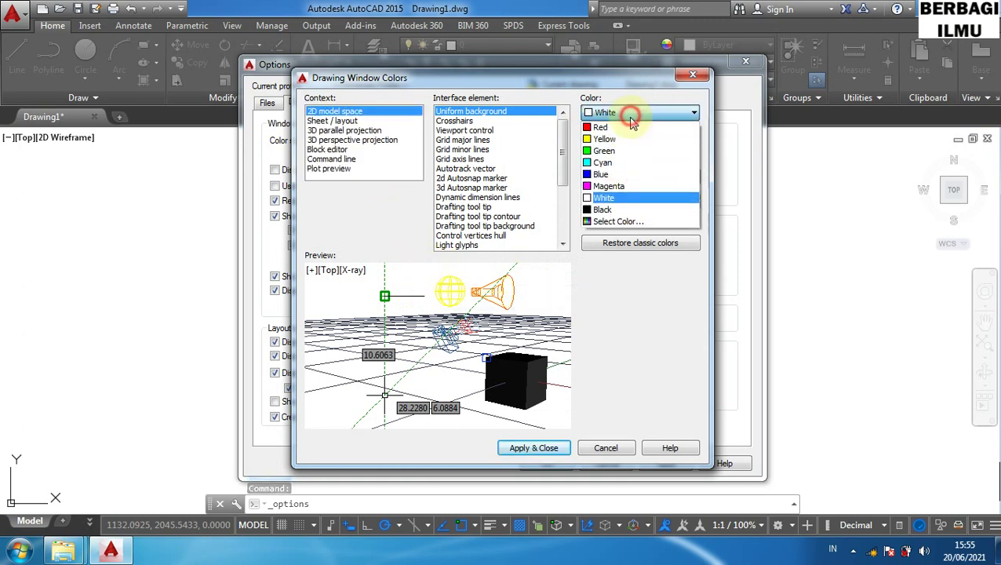
click(602, 209)
click(548, 451)
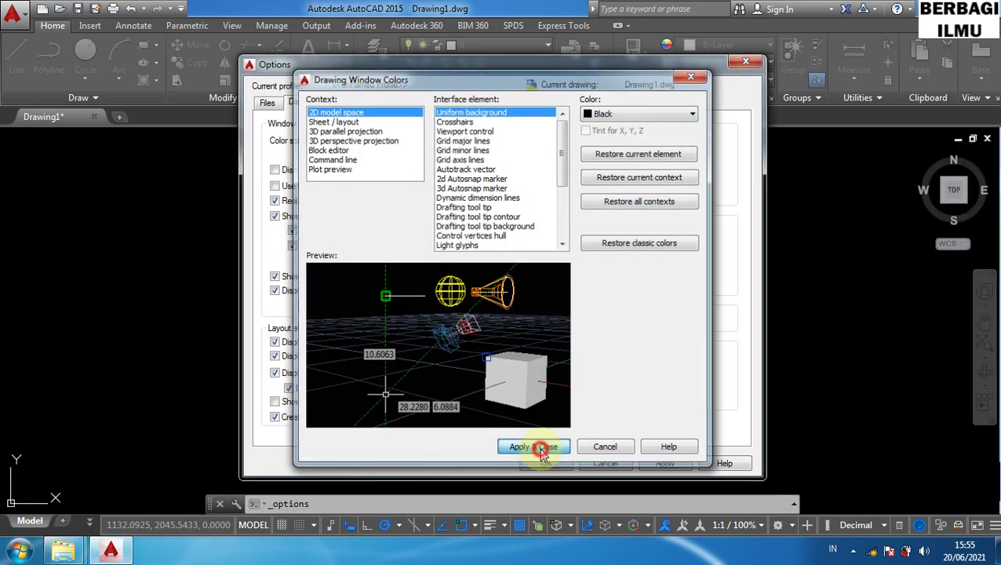
click(549, 467)
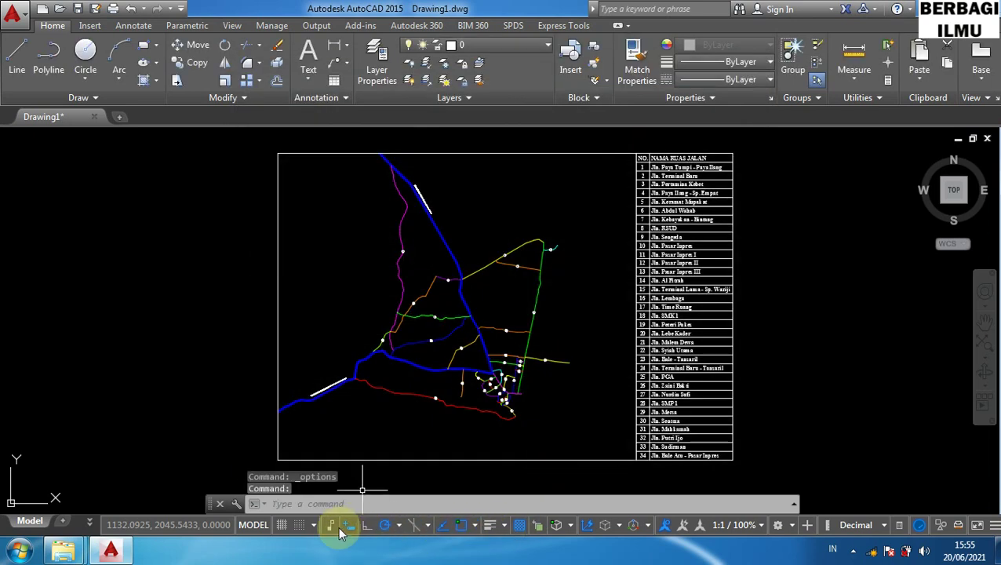
click(281, 525)
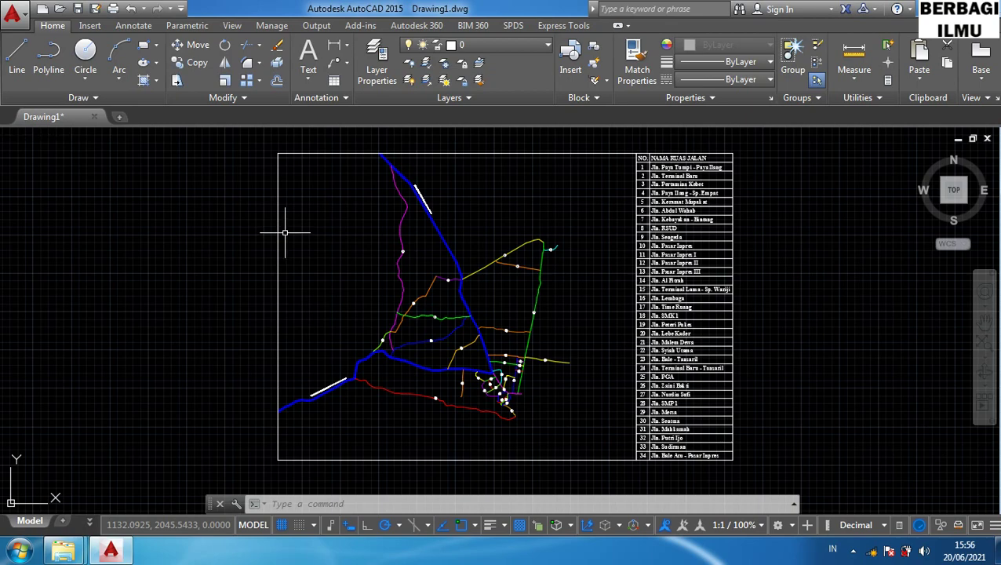
- Check the Application menu's Save As options, then reopen the Save Drawing As dialog with Ctrl+Shift+S
key(ctrl+shift+s)
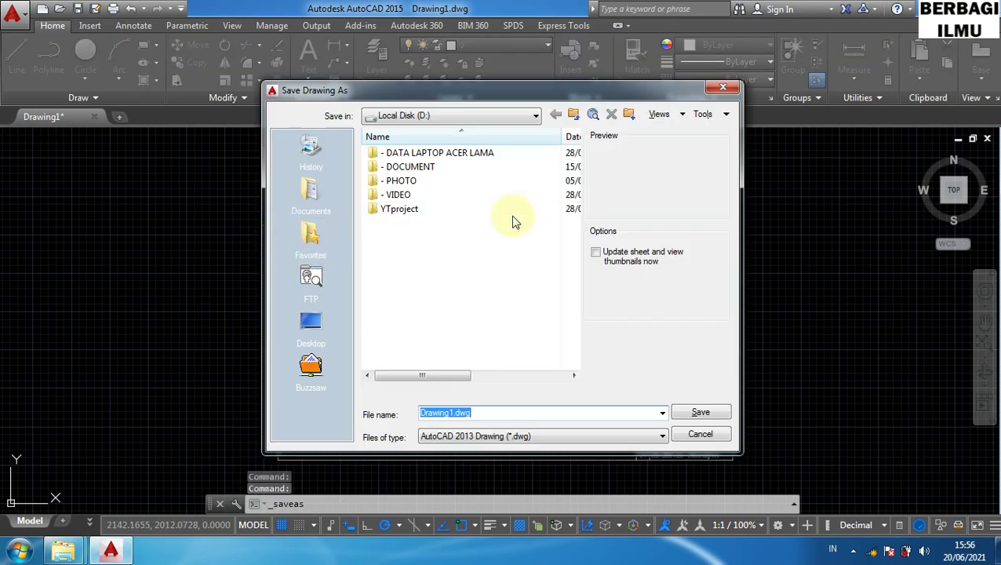
click(720, 88)
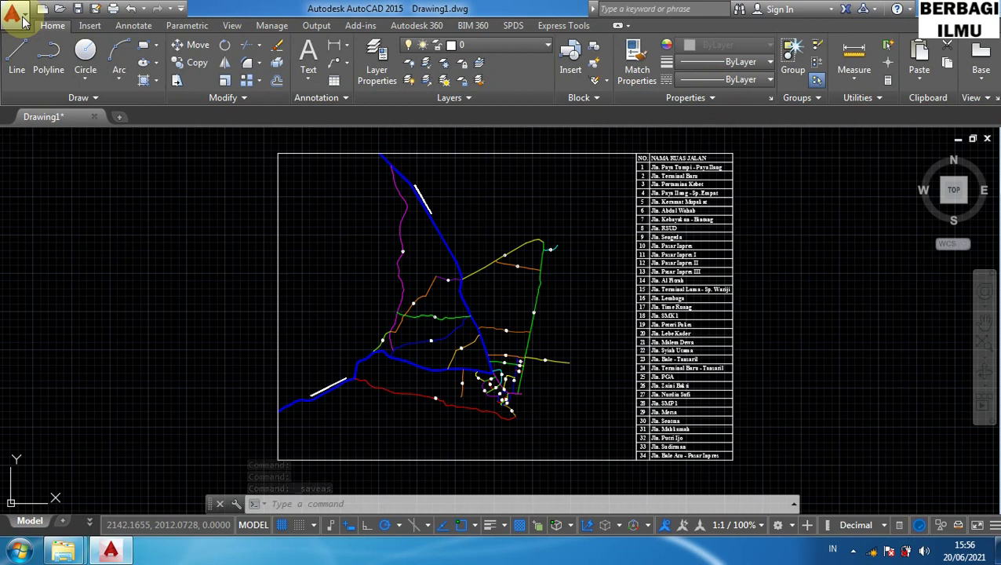
click(22, 21)
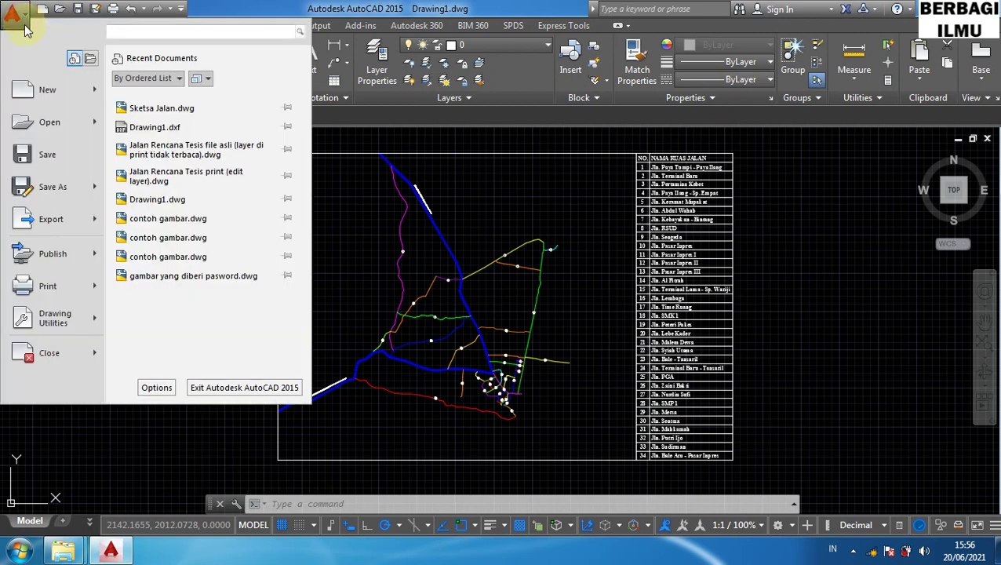
click(72, 189)
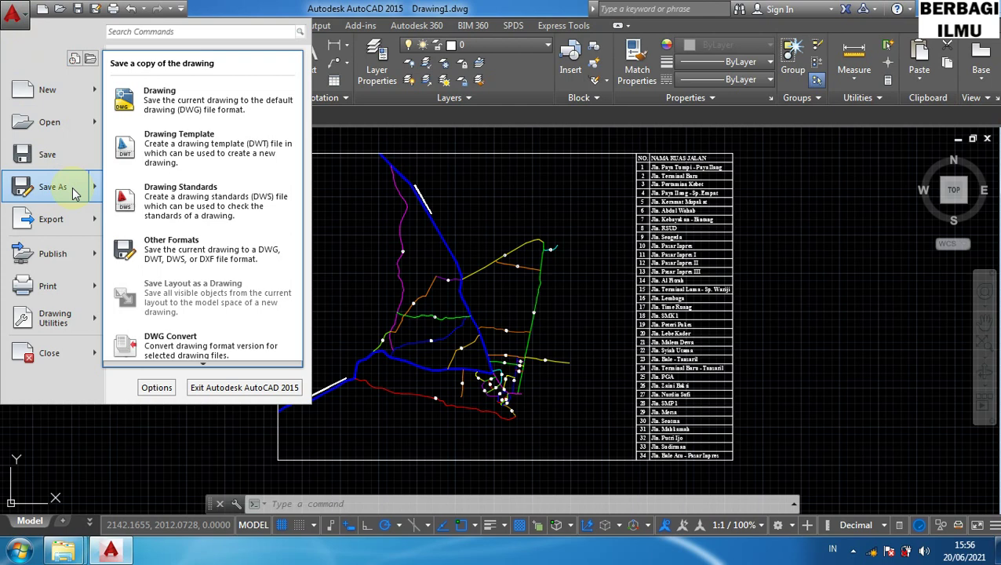
click(794, 231)
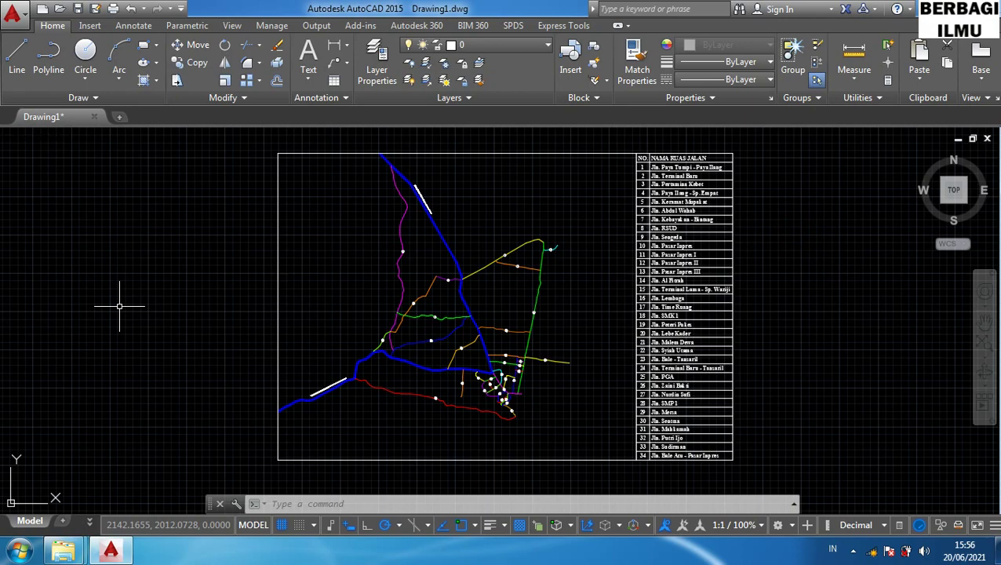
key(ctrl+shift+s)
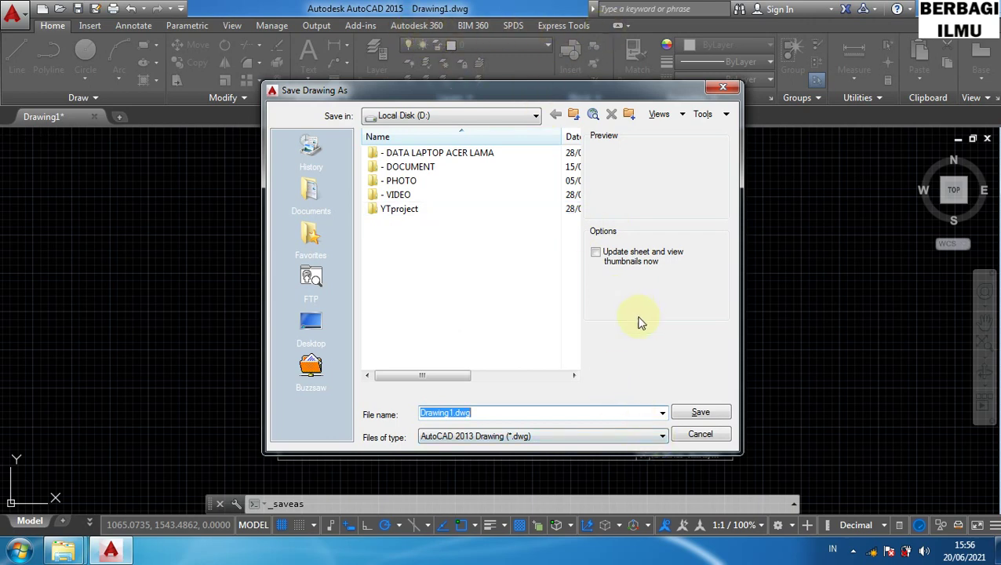
- Save to Local Disk (D:) as 'Sketsa Jalan DWG 2007' in AutoCAD 2007/LT2007 Drawing format
click(661, 437)
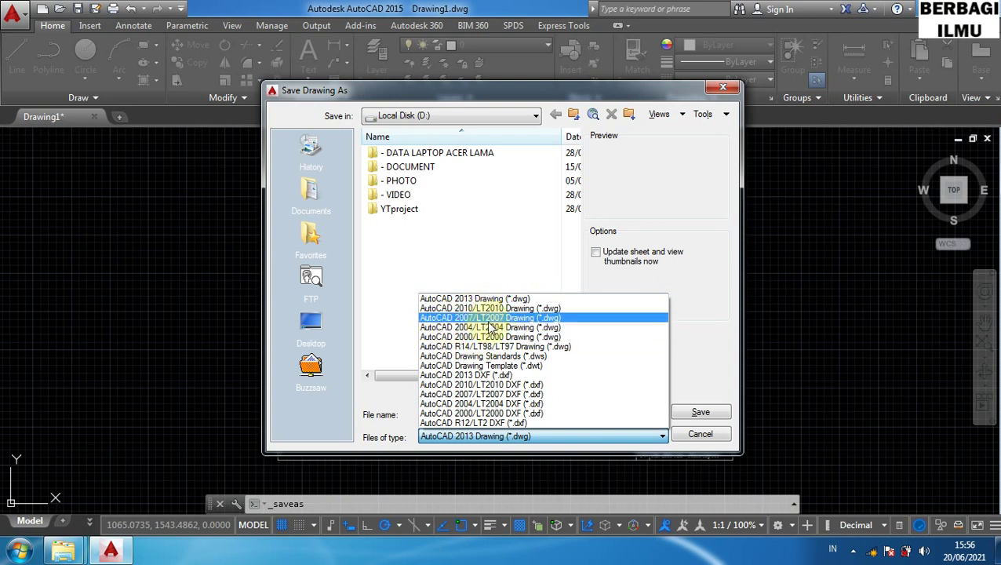
click(802, 294)
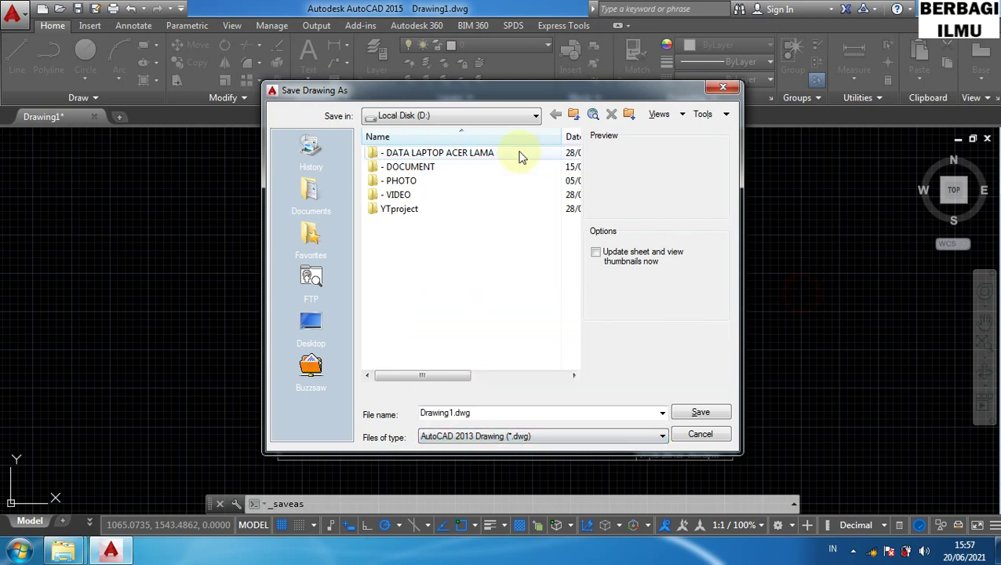
click(553, 436)
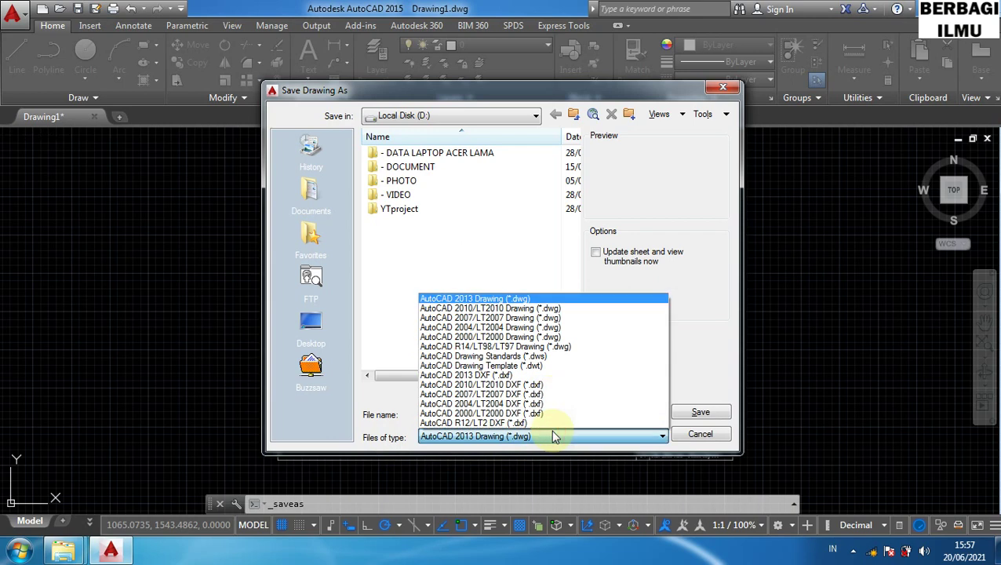
click(510, 318)
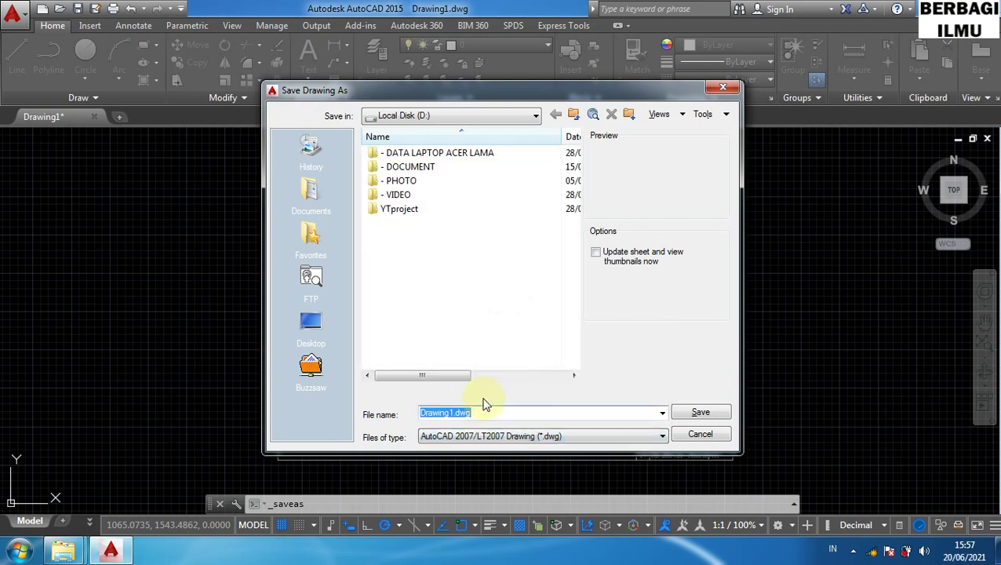
text(Sketsa Jalan DWG 2007)
click(453, 117)
click(454, 118)
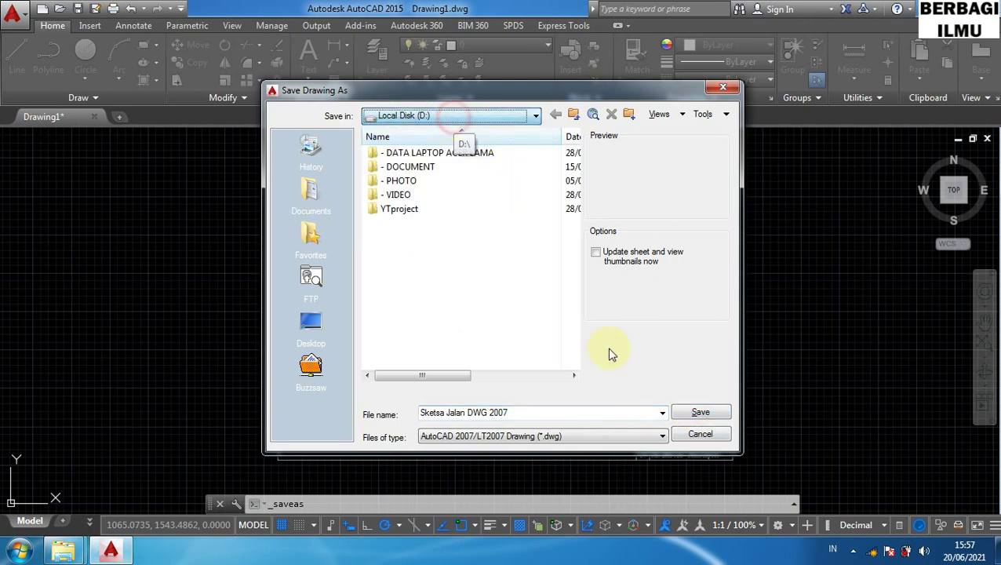
click(679, 416)
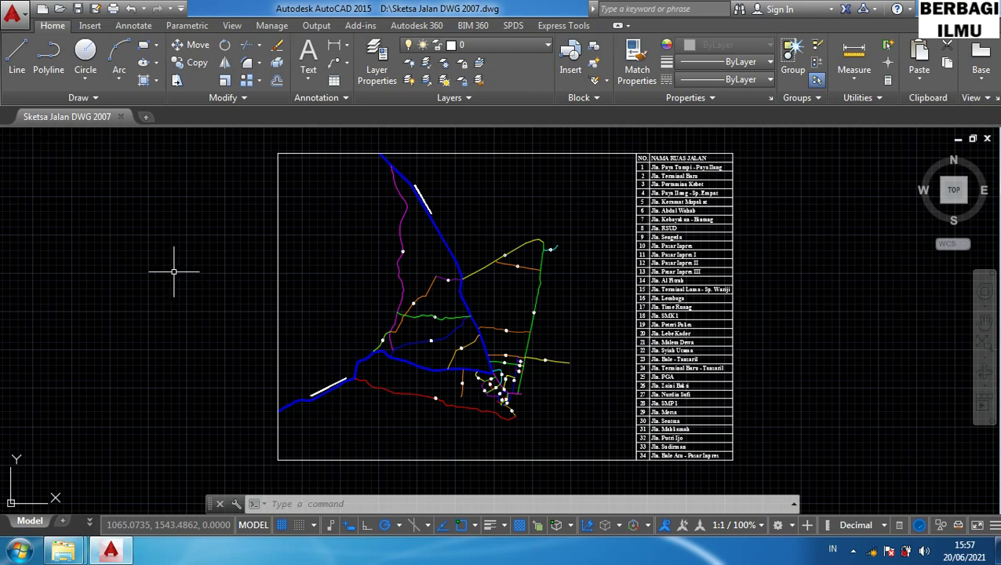
- Start a new Save As on drive D and change the file name to 'Sketsa Jalan DXF'
key(ctrl+shift+s)
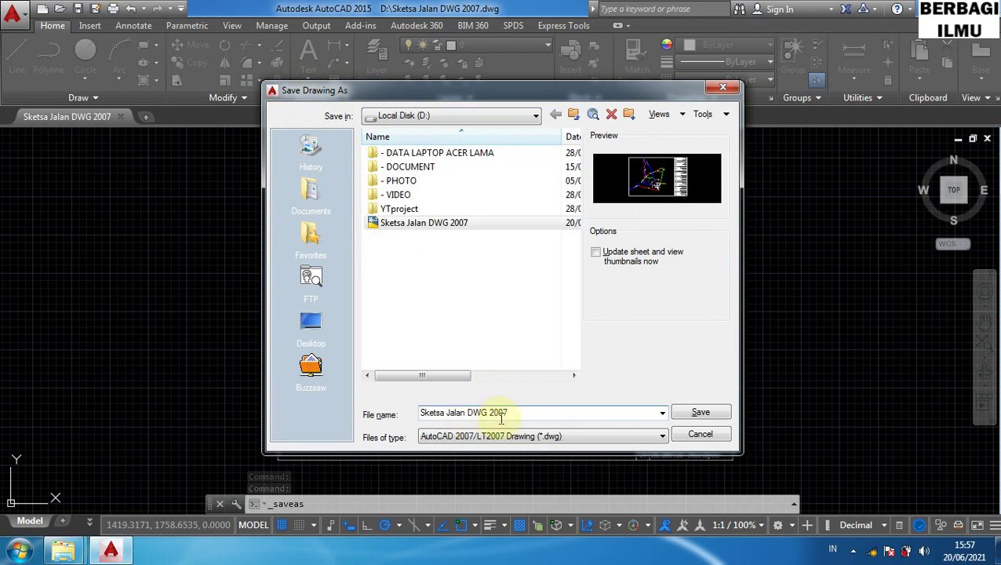
click(503, 119)
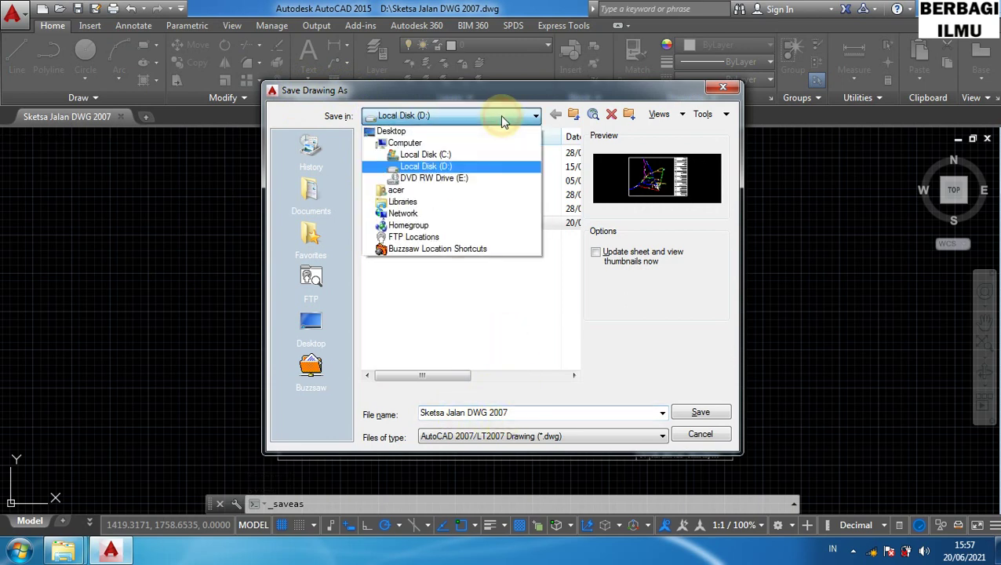
click(502, 116)
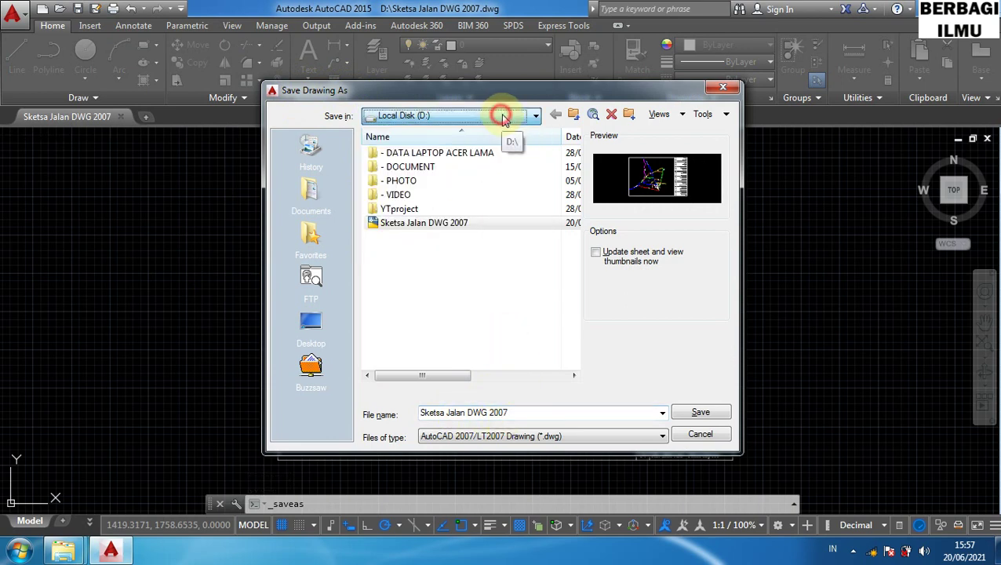
double_click(512, 412)
click(512, 413)
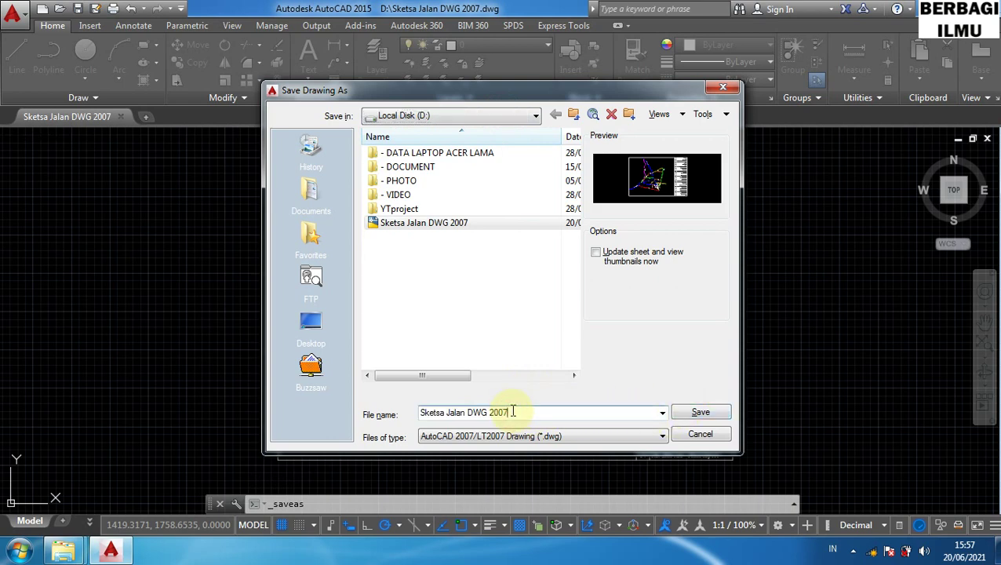
key(BackSpace)
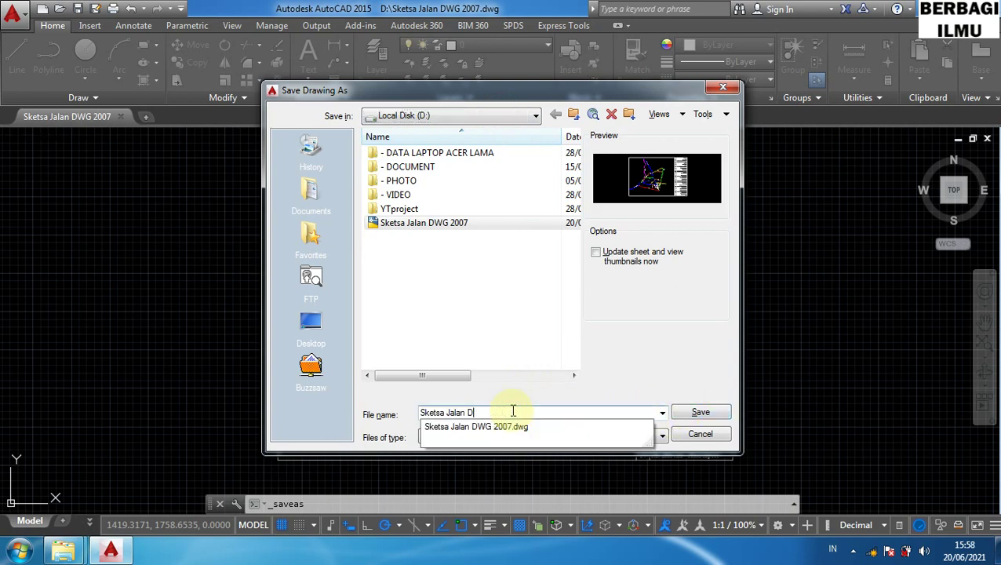
text(XF)
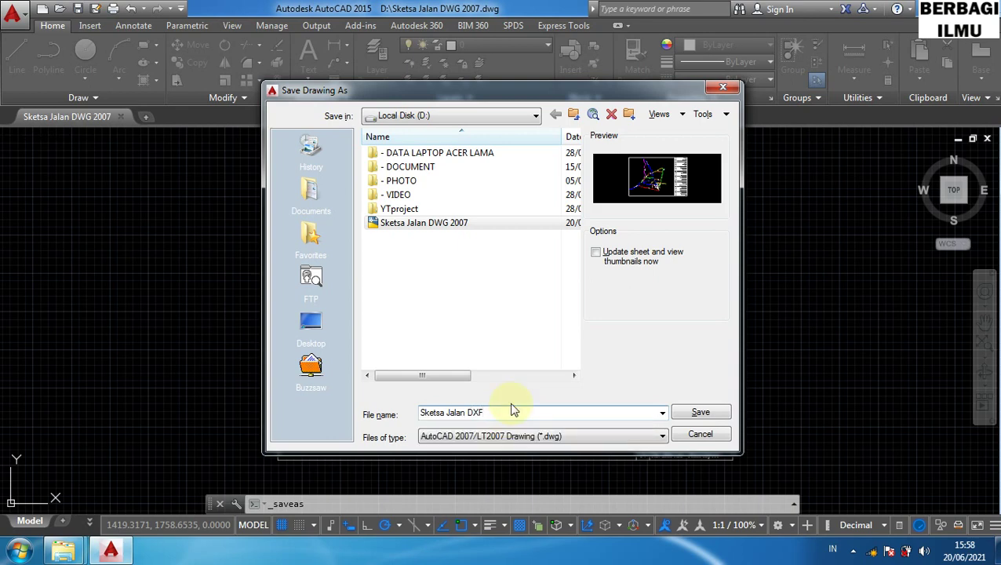
- Set the file type to AutoCAD 2010/LT2010 DXF (*.dxf)
click(611, 435)
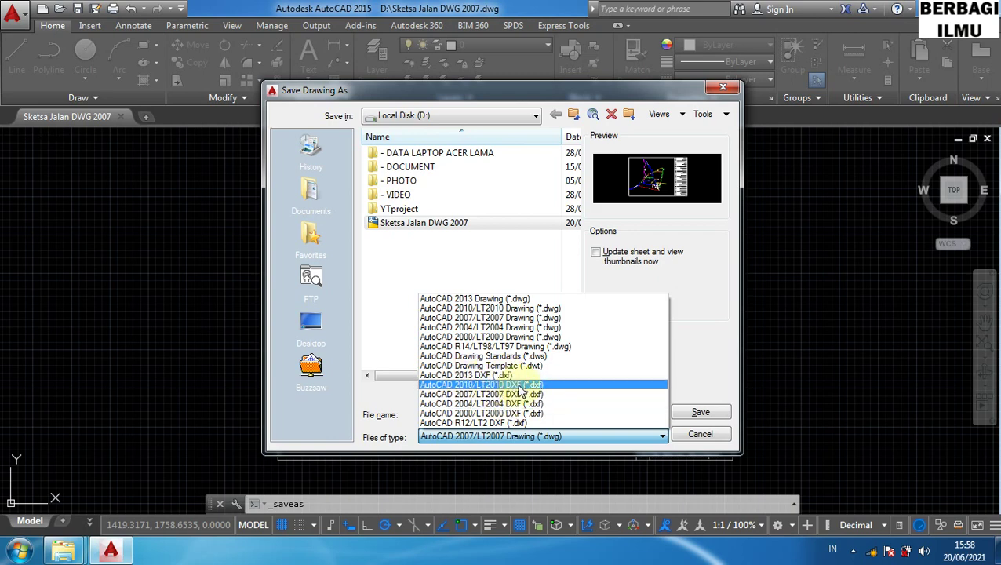
click(477, 385)
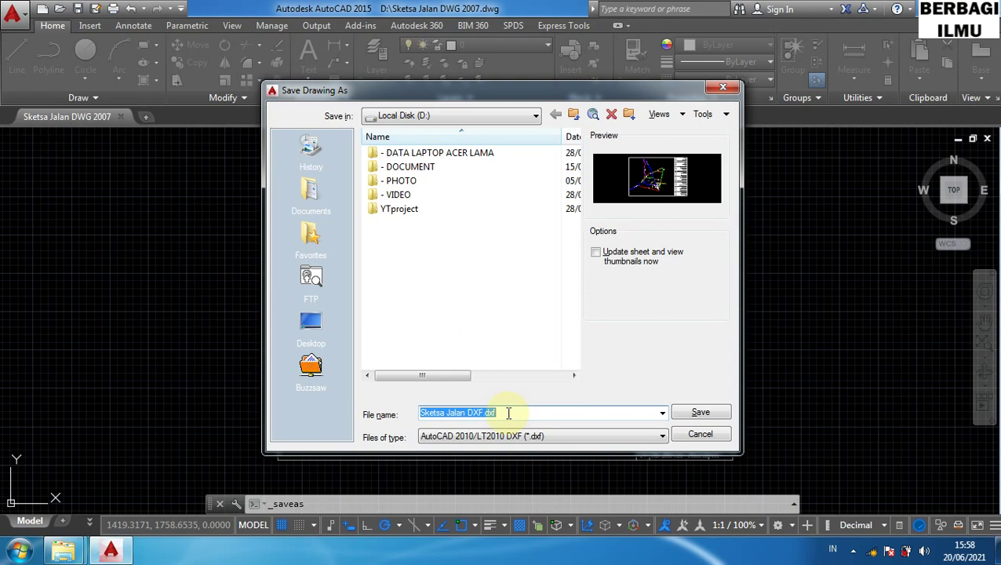
click(508, 413)
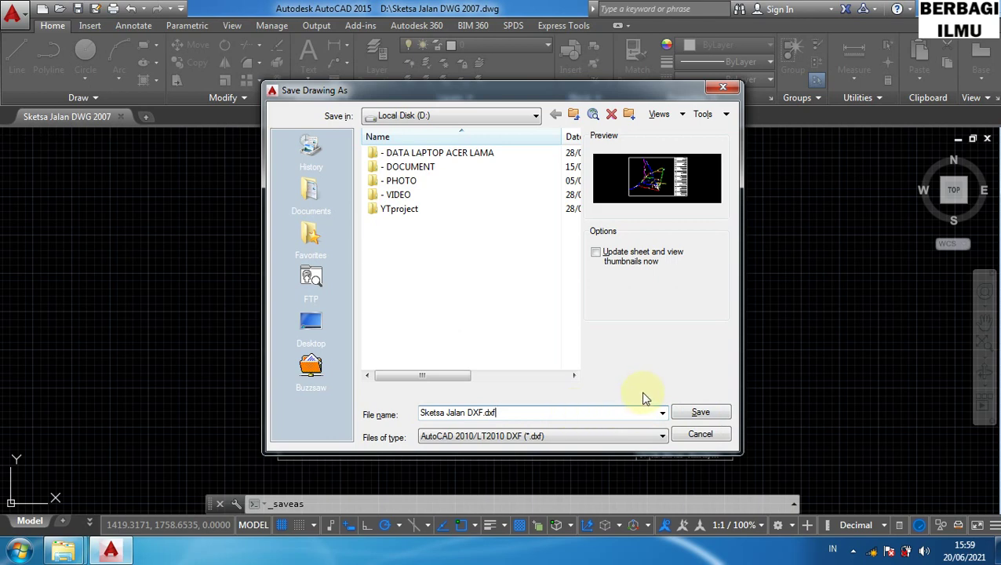
- Save the sketch as Sketsa Jalan DXF.dxf in AutoCAD 2010 DXF format and check it on drive D:
click(699, 409)
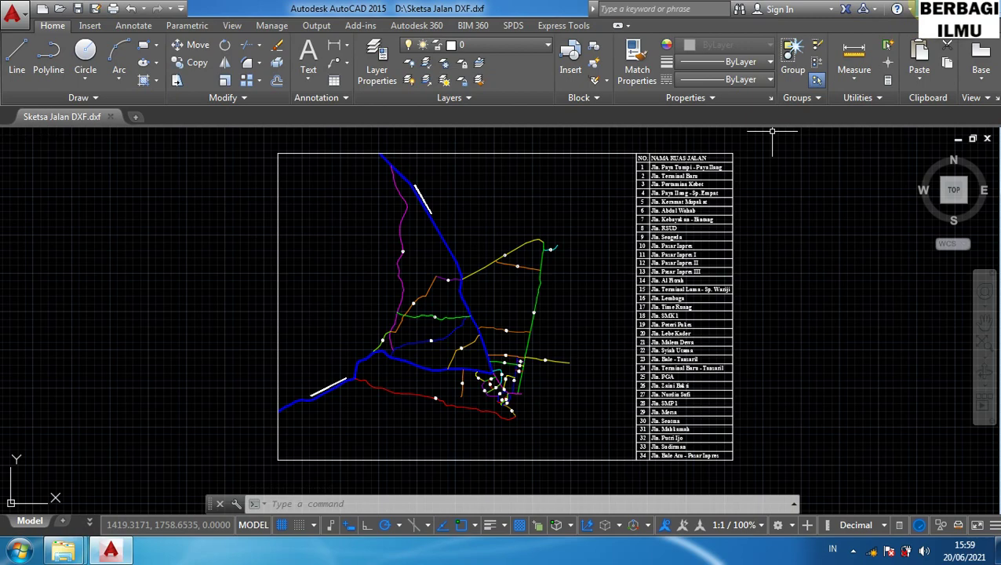
click(942, 8)
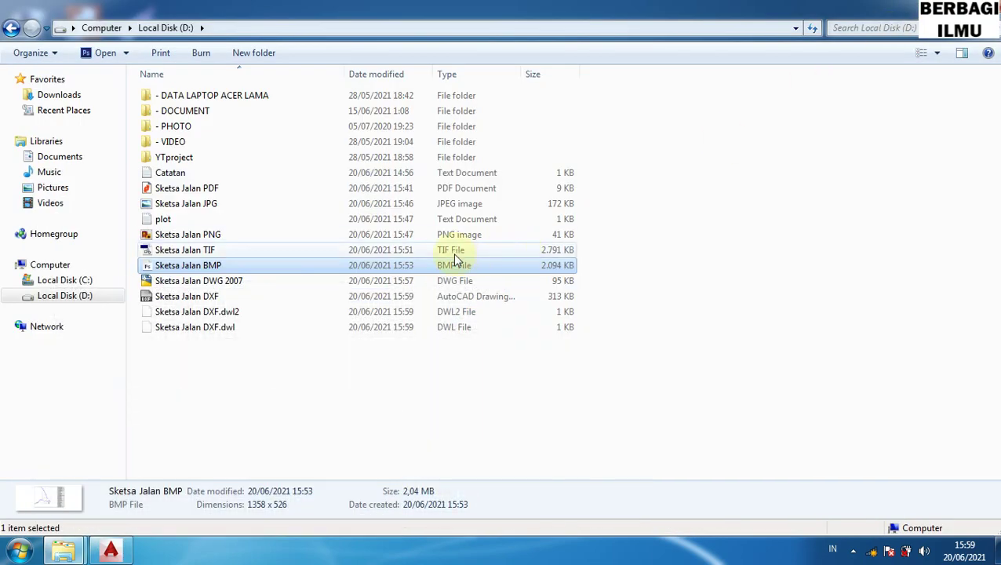
click(111, 550)
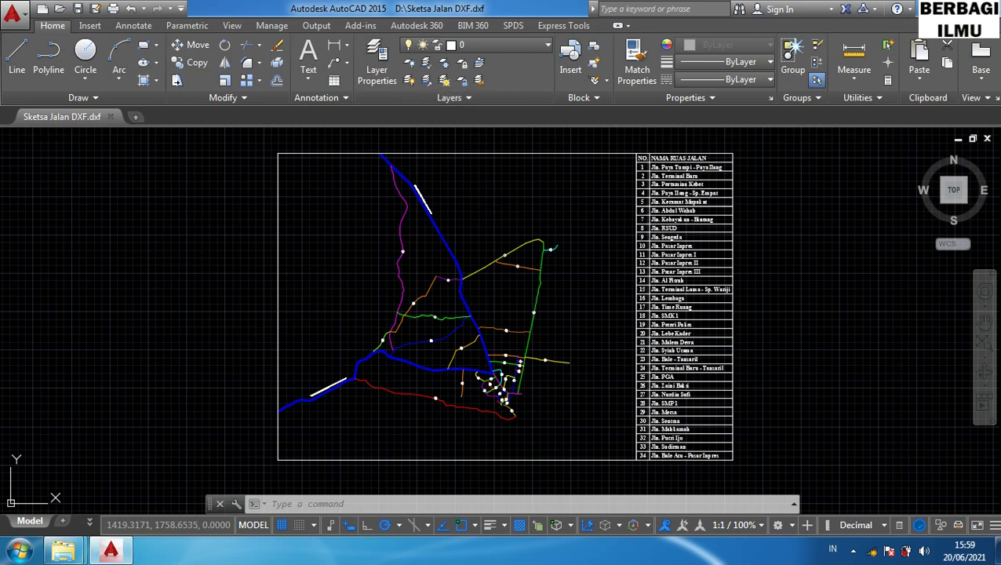
- Resave the drawing, then cancel the quit prompt so the road map stays open
key(ctrl+s)
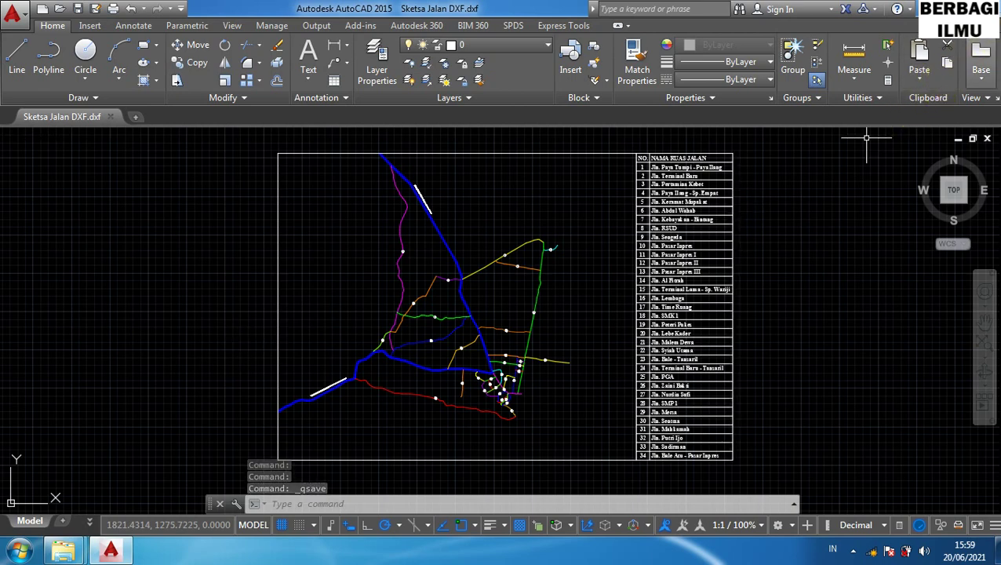
key(ctrl+q)
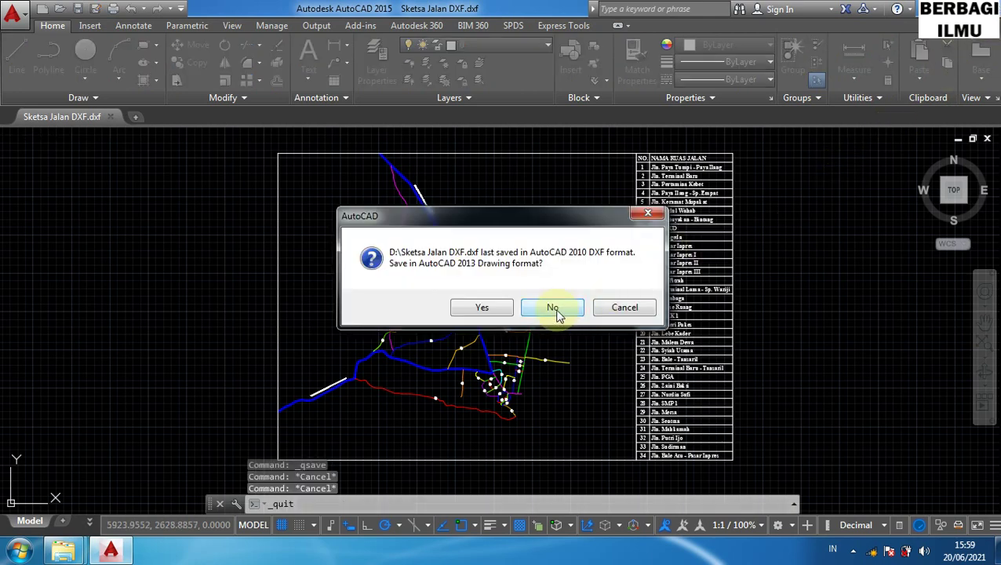
click(648, 213)
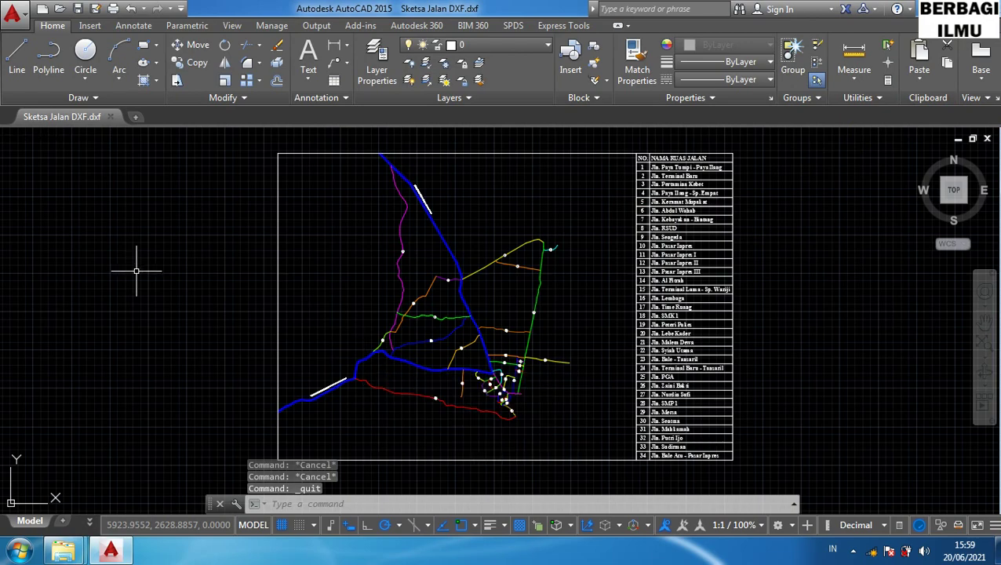
- Save a copy as Sketsa Jalan DWG Format Baru.dwg in AutoCAD 2013 format, then close the drawing
key(ctrl+shift+s)
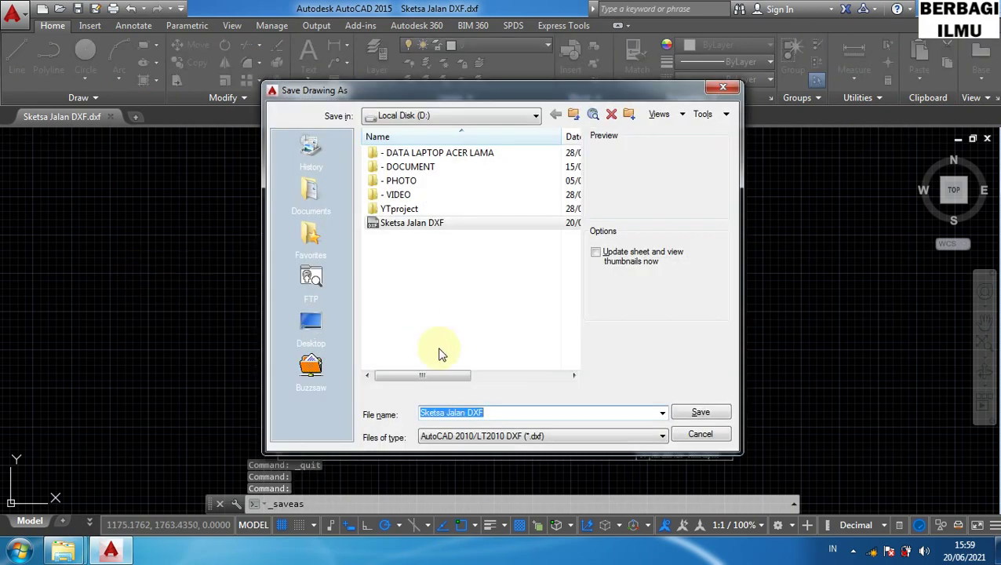
click(524, 444)
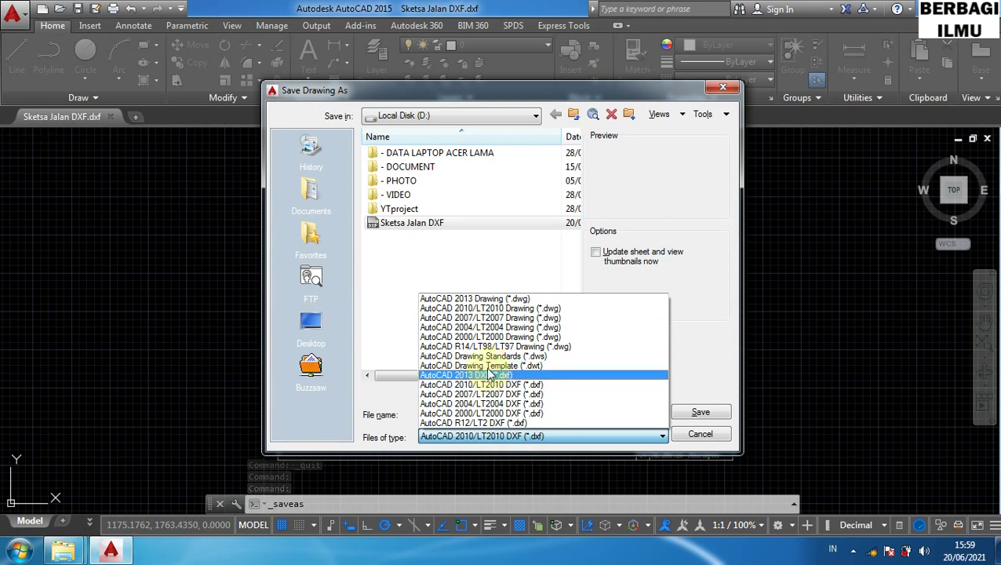
click(476, 299)
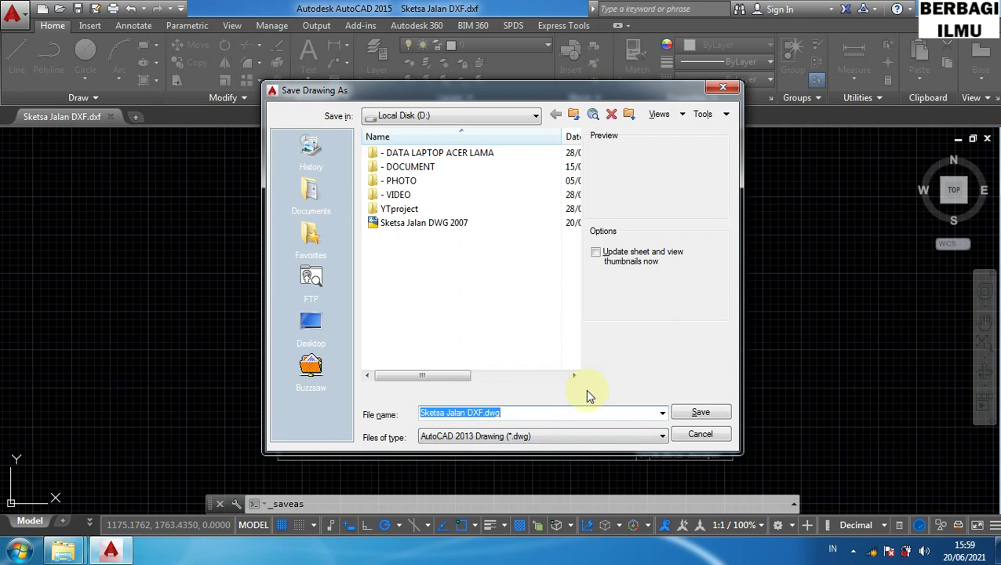
text(S)
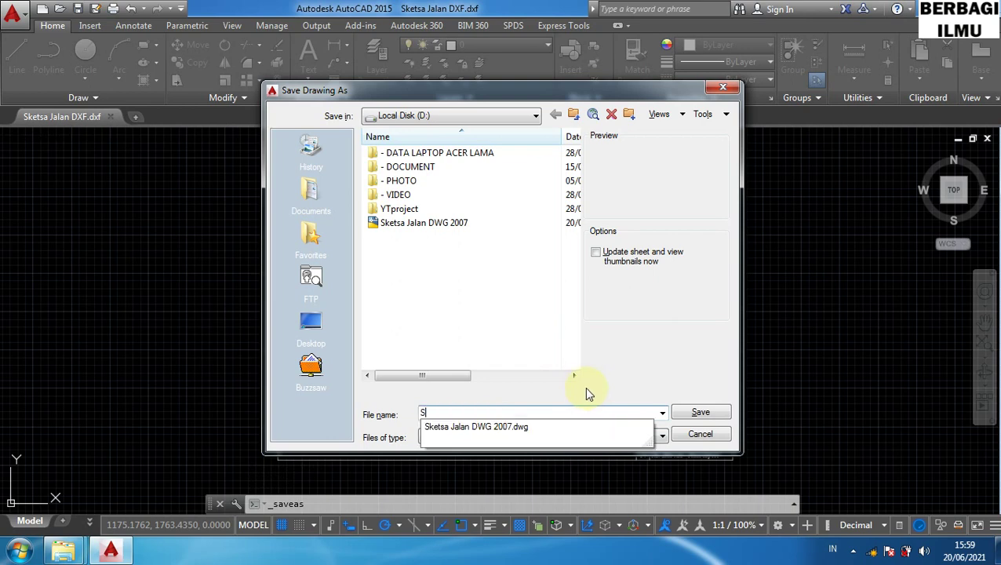
text(ketsa Jalan DWG)
text( Fo)
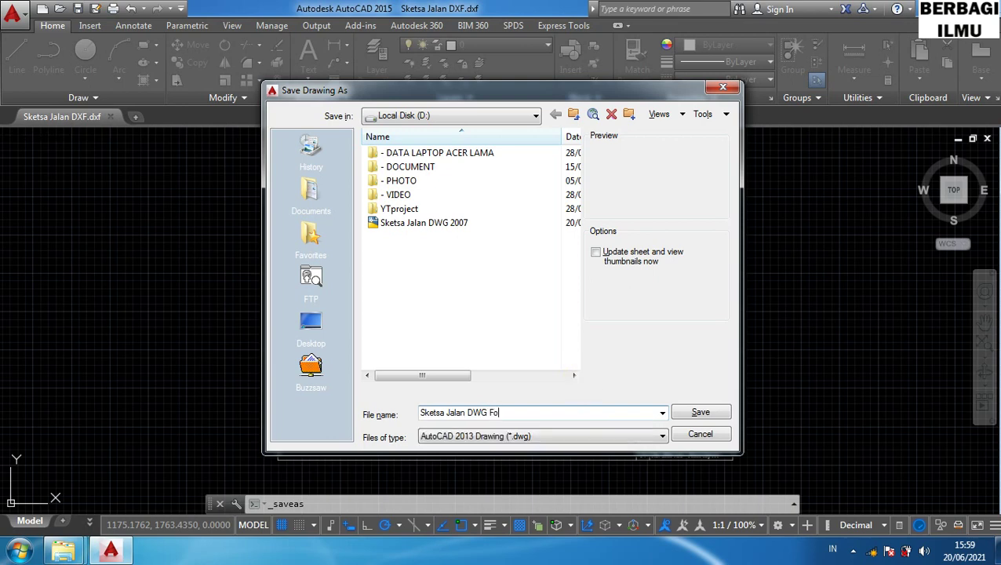
text(rmat Ba)
text(r)
text(u)
click(697, 413)
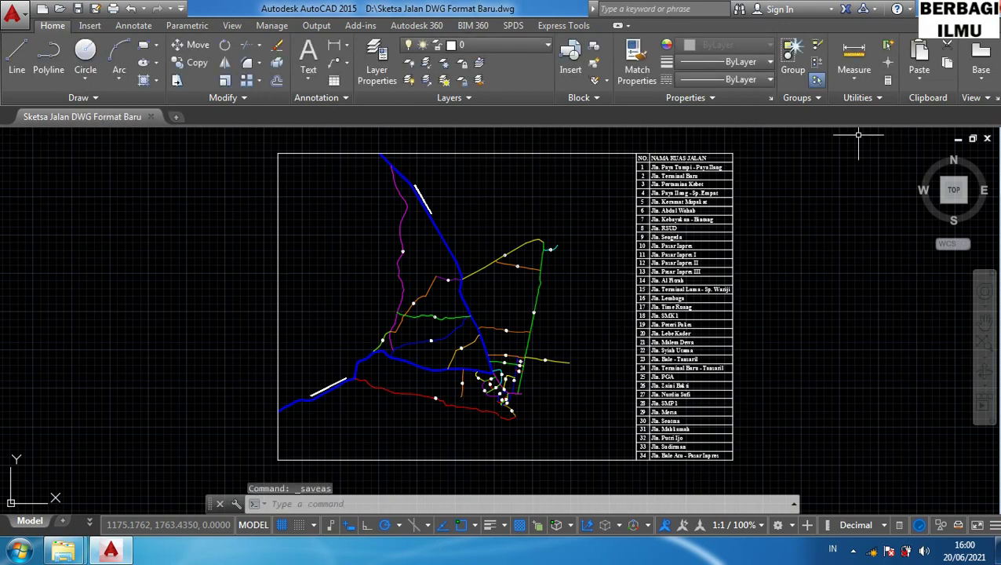
click(987, 138)
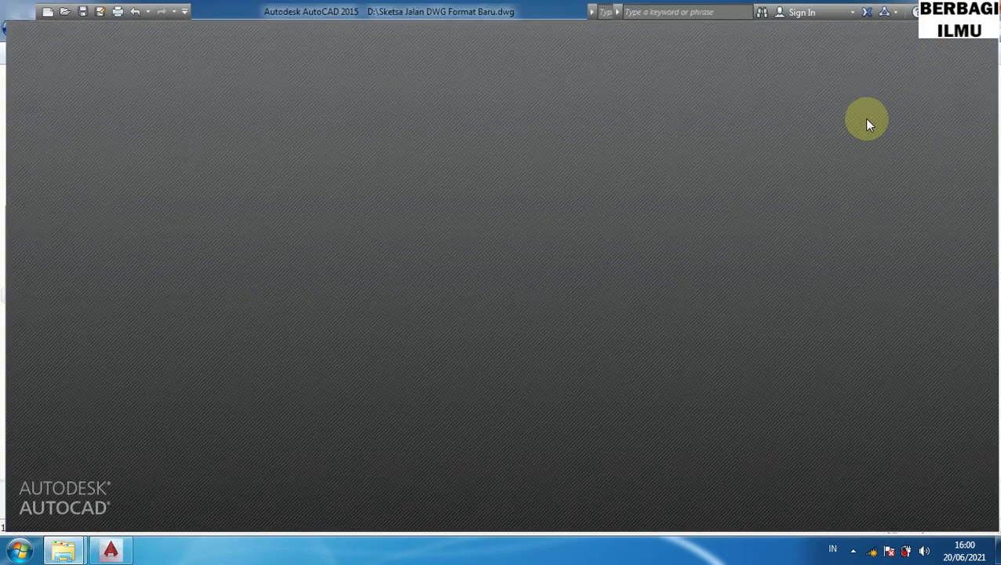
- Exit AutoCAD and delete the plot file and Sketsa Jalan DXF.bak from drive D:
key(alt+F4)
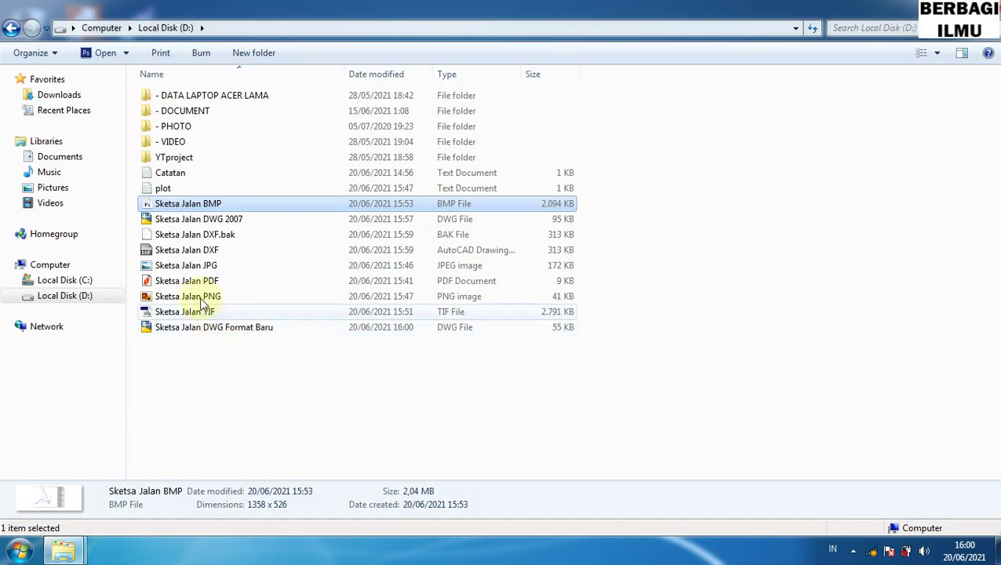
click(162, 190)
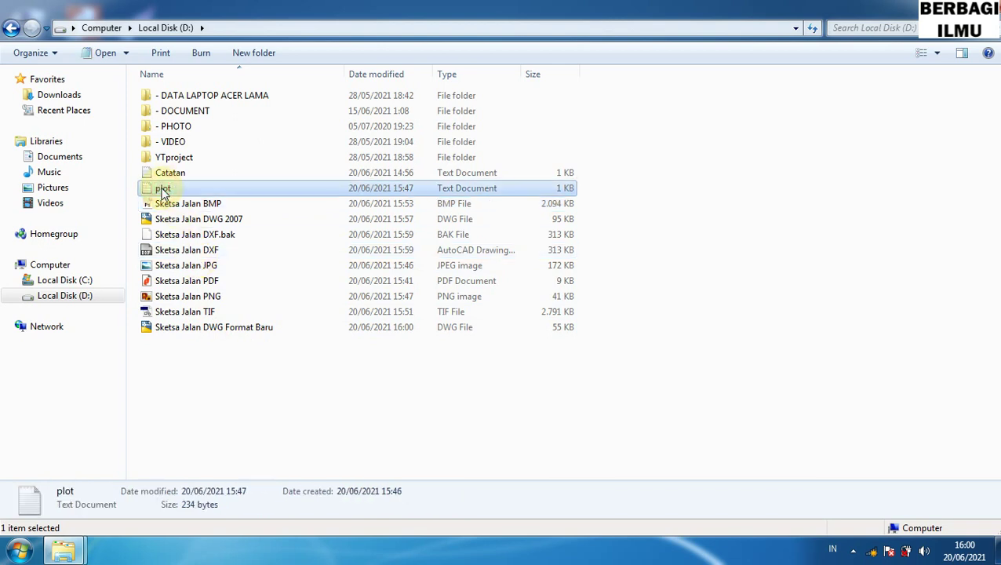
ctrl+click(214, 235)
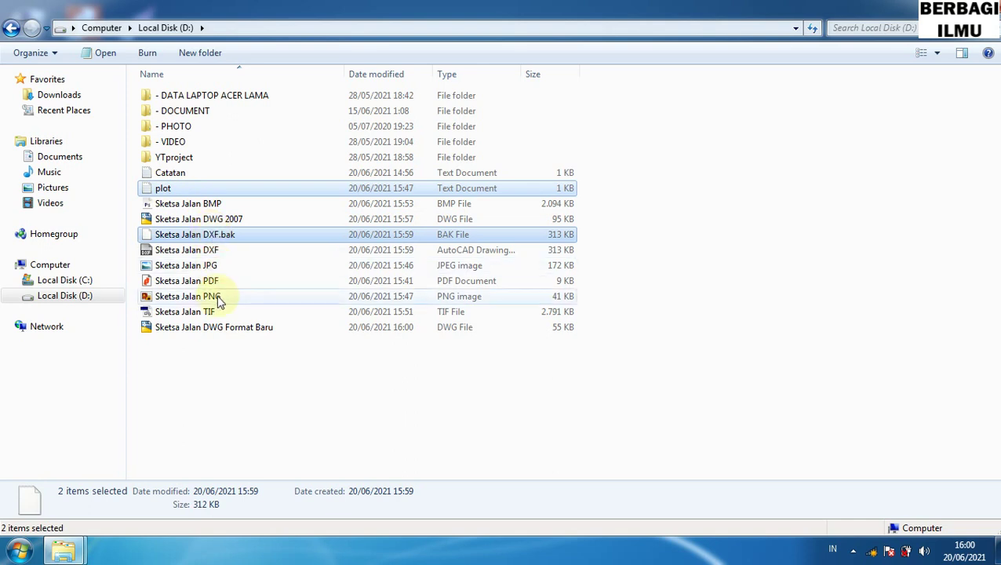
key(Delete)
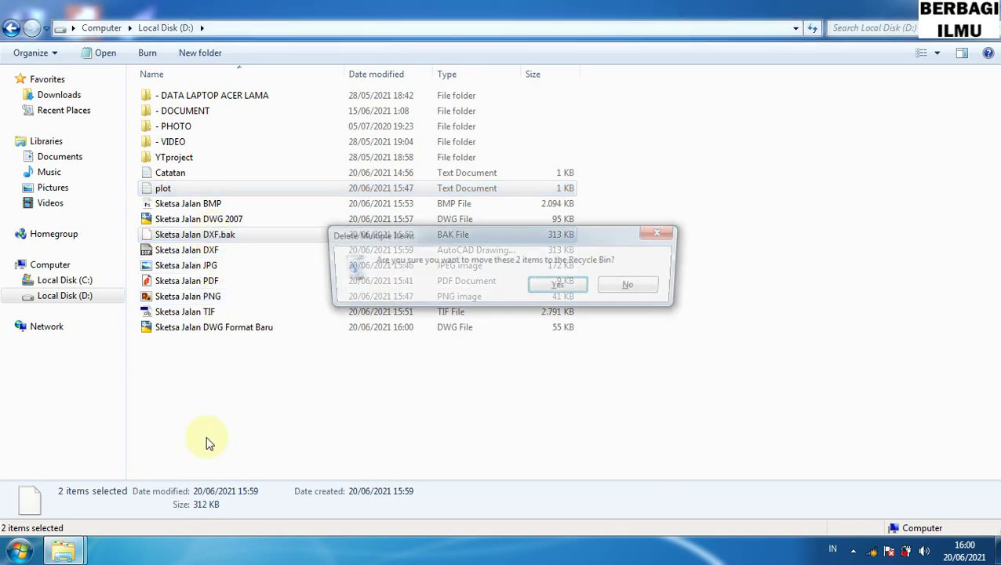
key(Return)
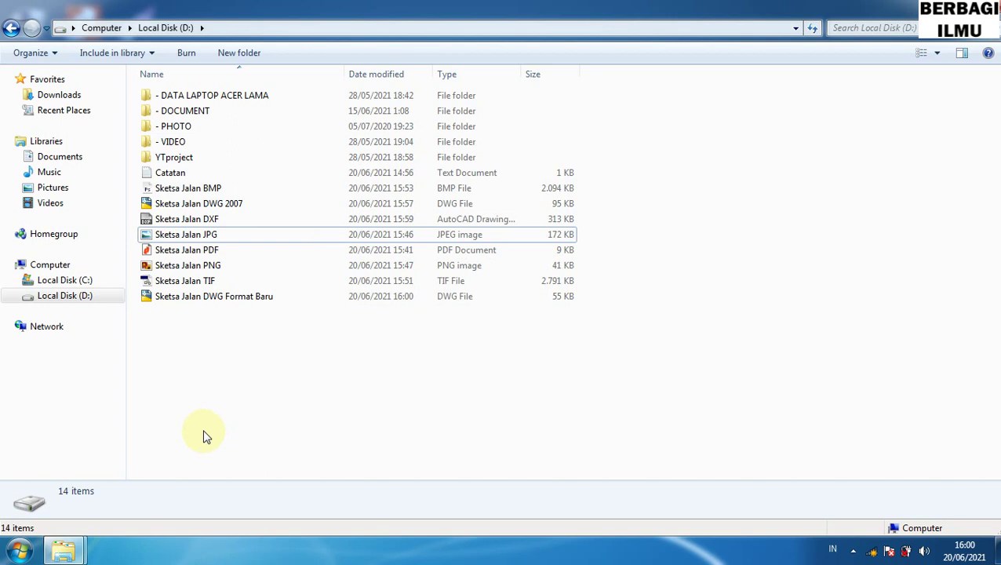
- Open Sketsa Jalan PDF in Nitro Pro and inspect the map markers and street table at 400%
double_click(188, 253)
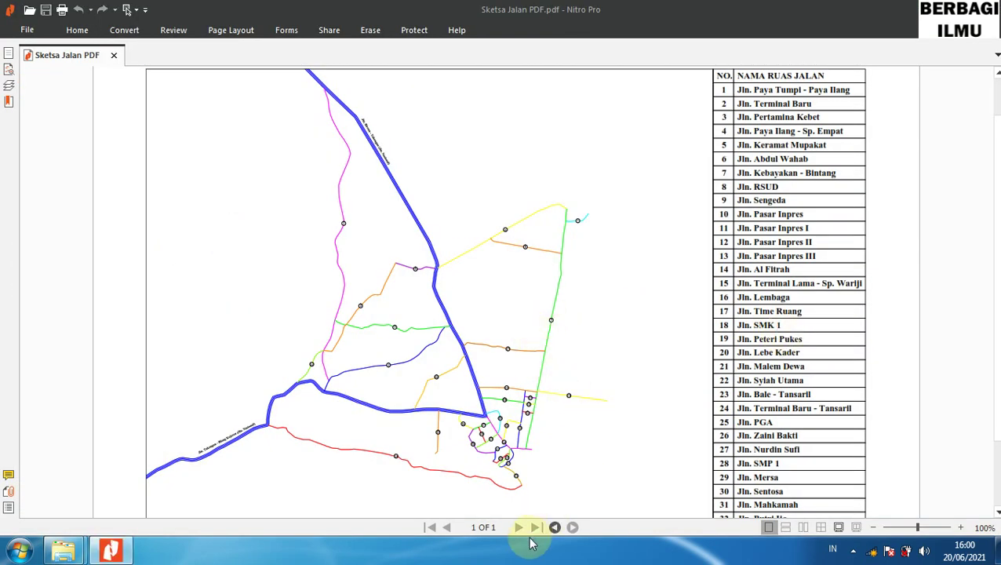
click(962, 528)
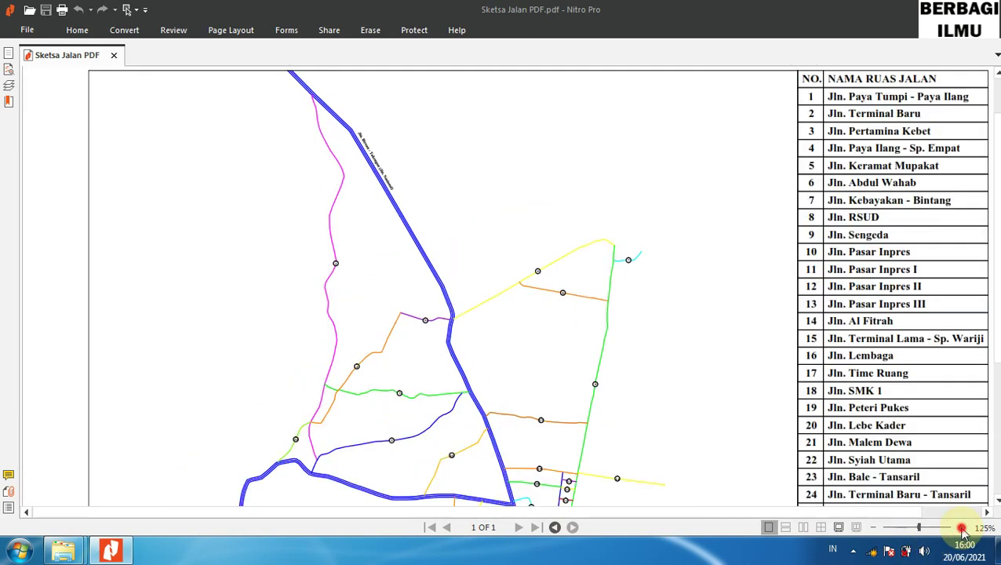
click(961, 528)
click(962, 528)
click(961, 528)
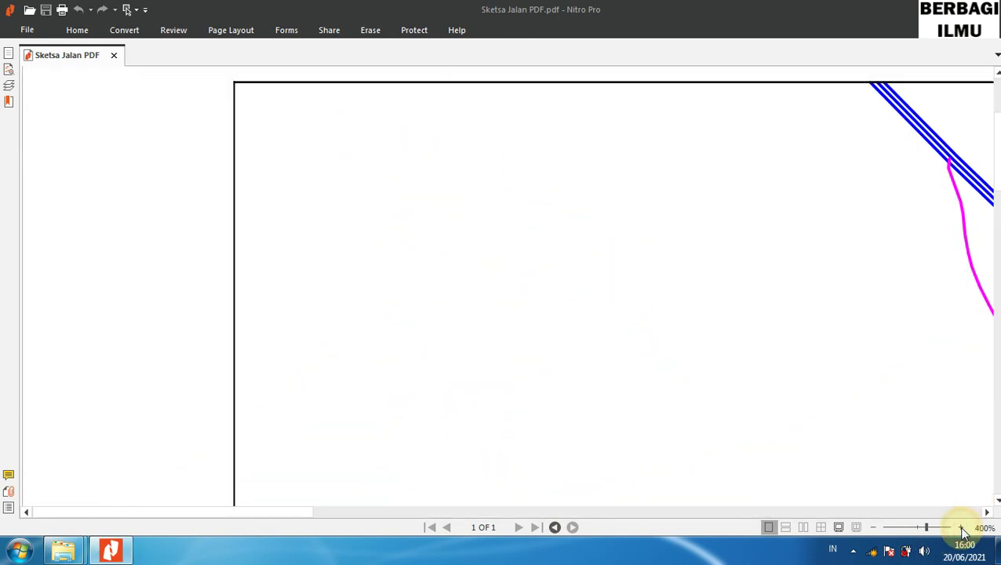
mouse_move(782, 320)
mouse_down()
mouse_move(234, 275)
mouse_move(250, 99)
mouse_up()
drag(373, 385, 363, 185)
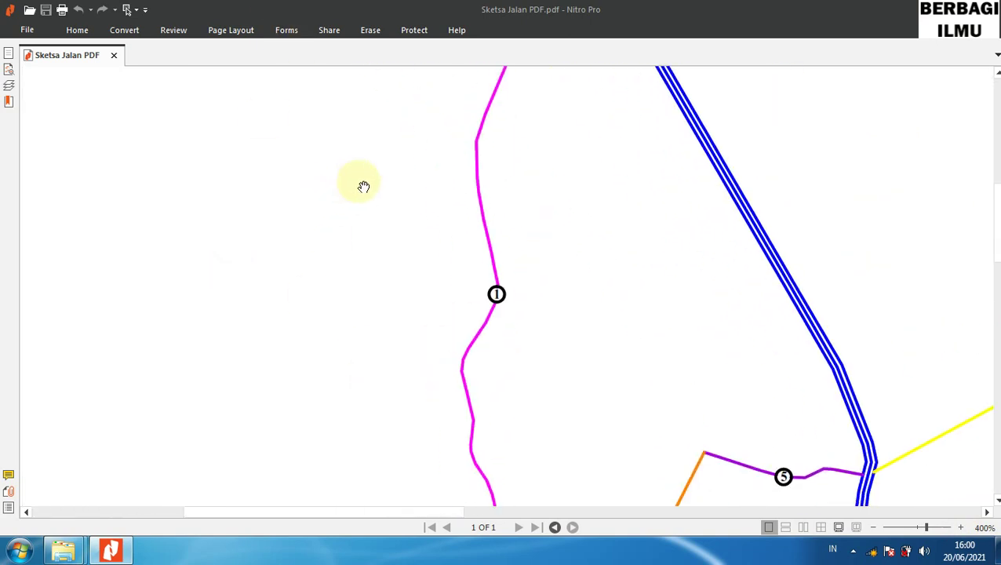
drag(644, 382, 38, 315)
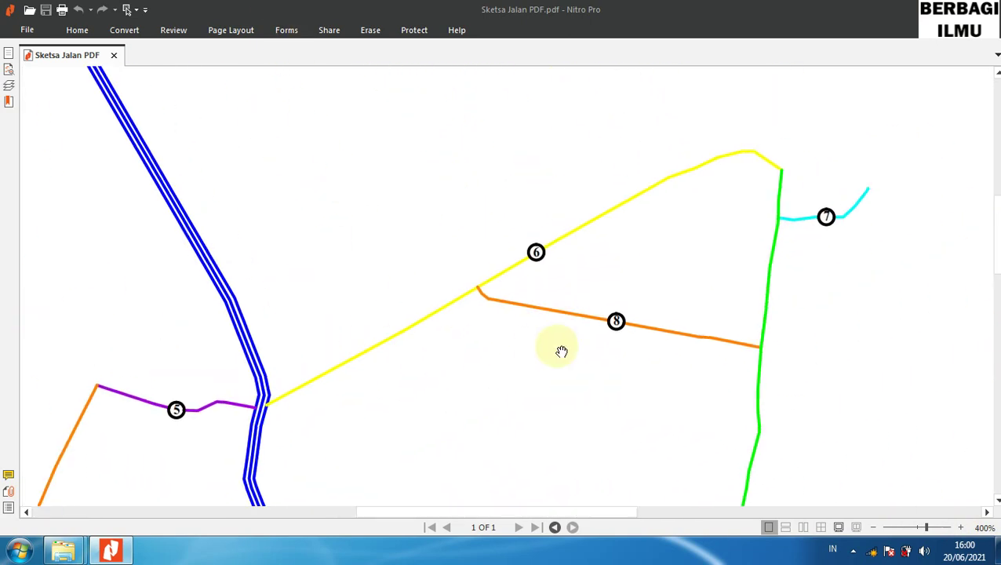
drag(562, 351, 6, 322)
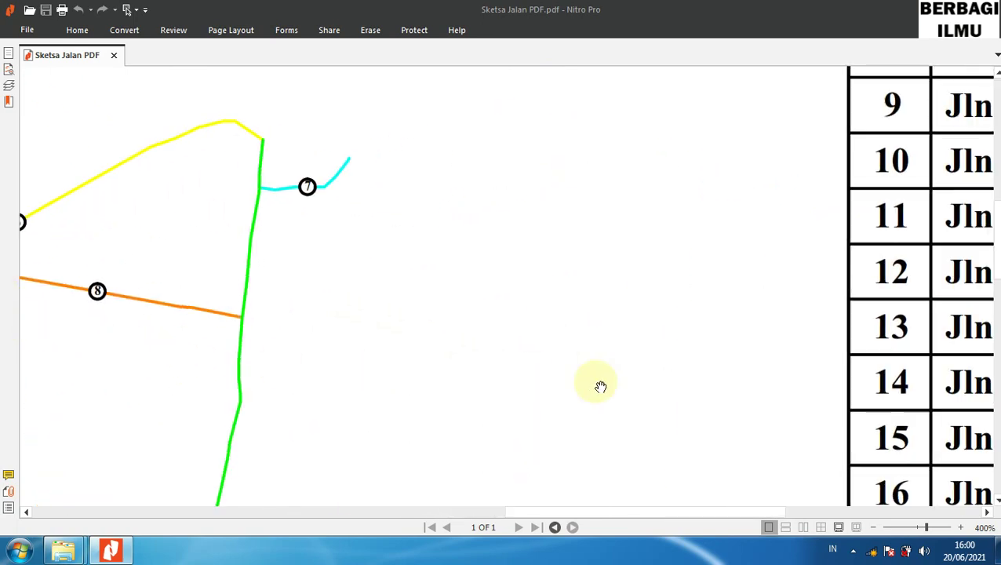
drag(600, 386, 272, 181)
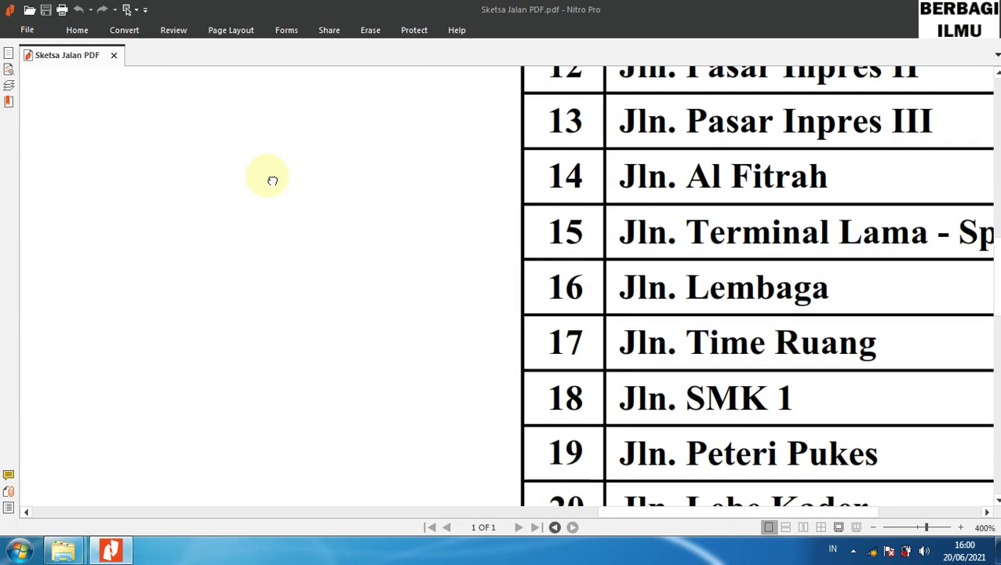
- Zoom back out to fit the whole page and close Nitro Pro
click(873, 527)
click(873, 527)
click(874, 527)
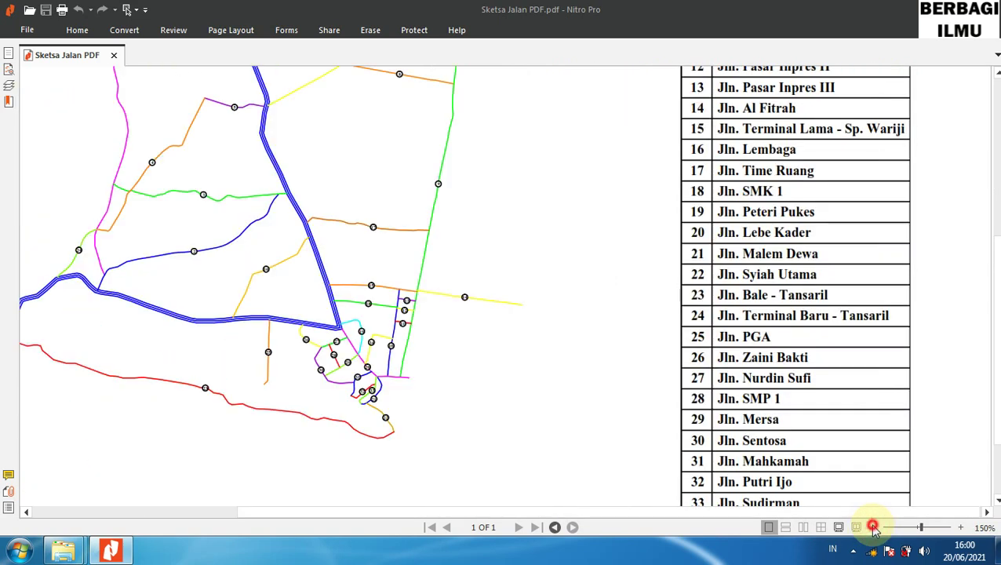
click(873, 527)
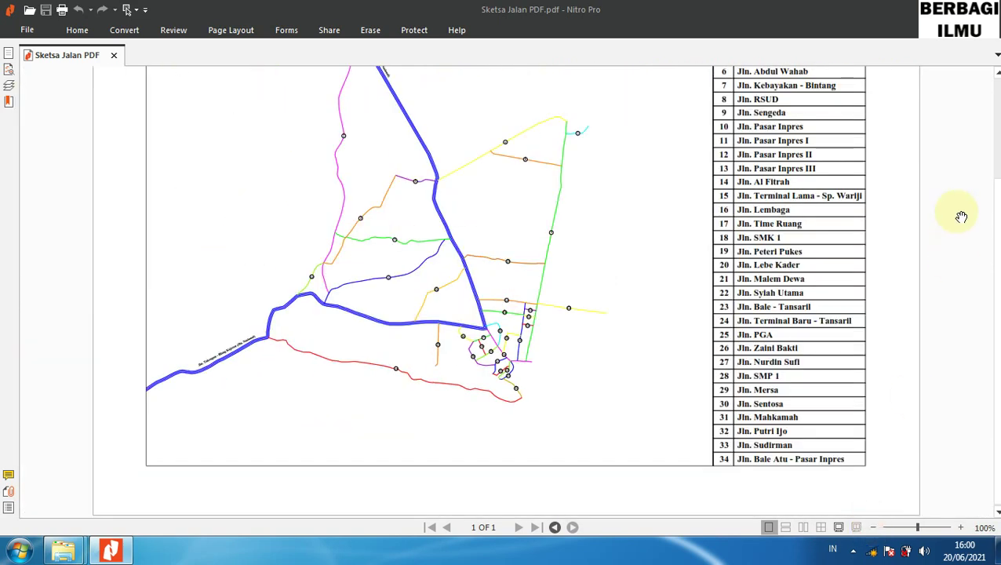
drag(999, 221, 994, 109)
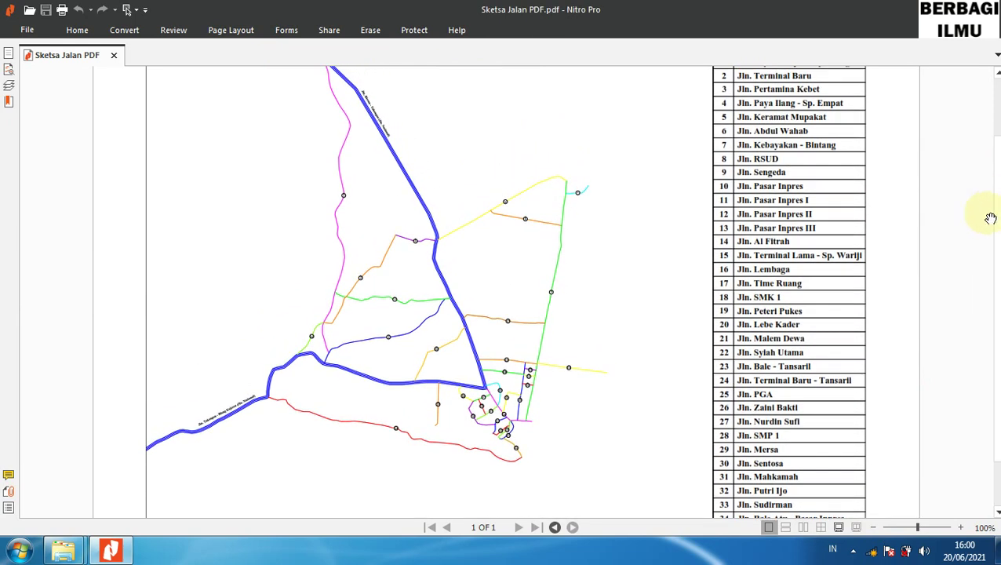
click(873, 527)
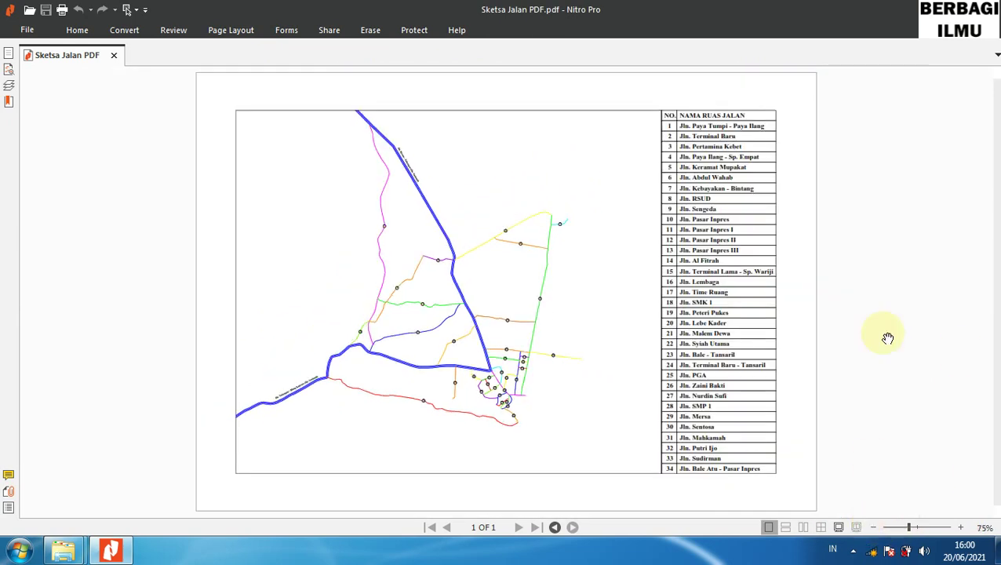
click(940, 9)
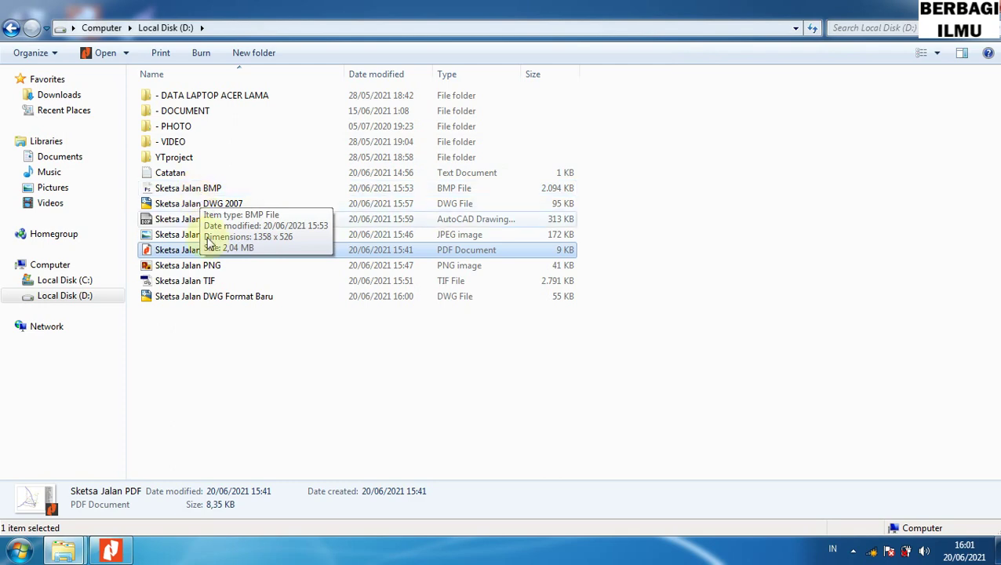
double_click(190, 234)
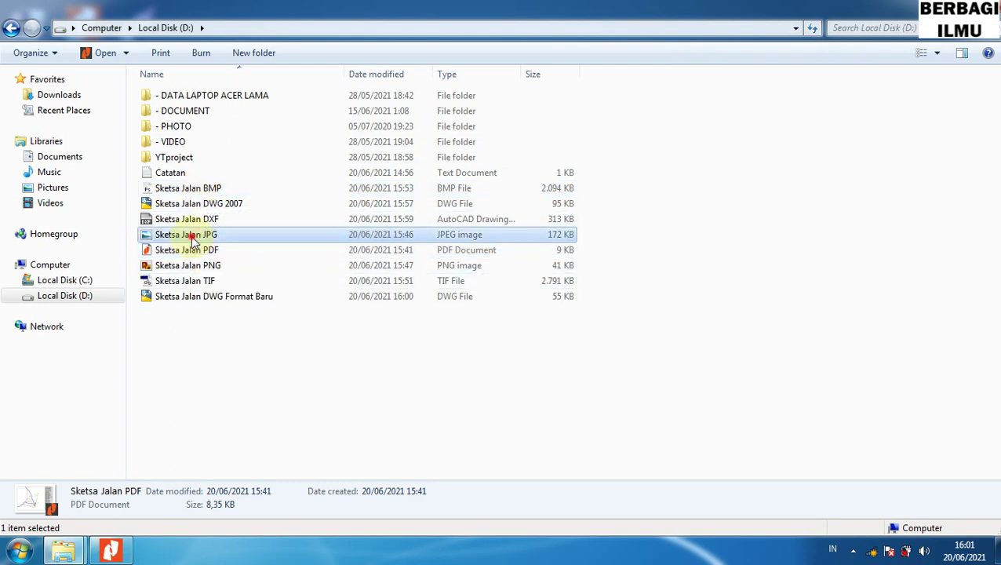
scroll(190, 234, up, 1)
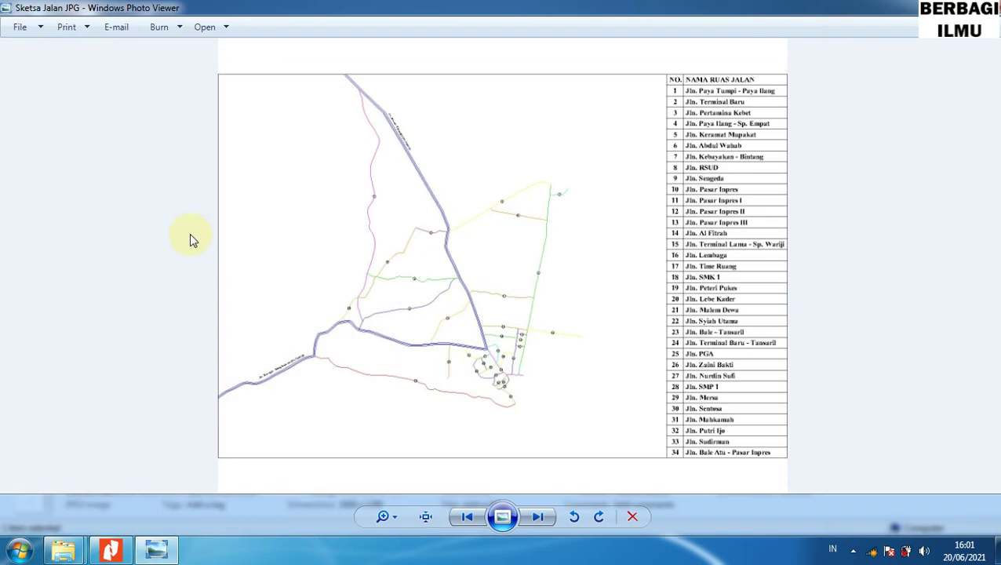
scroll(189, 234, up, 1)
scroll(189, 234, up, 1)
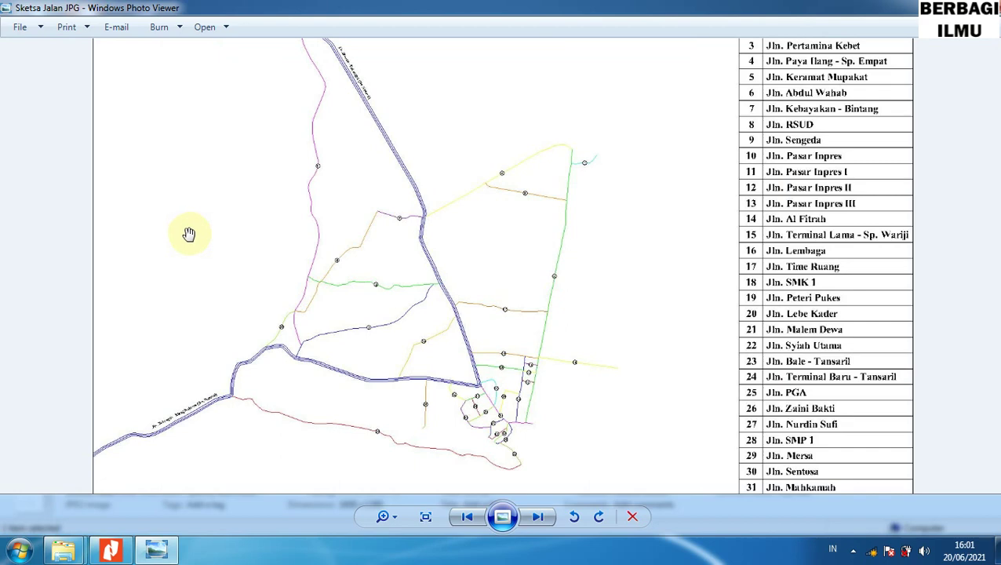
scroll(188, 232, down, 1)
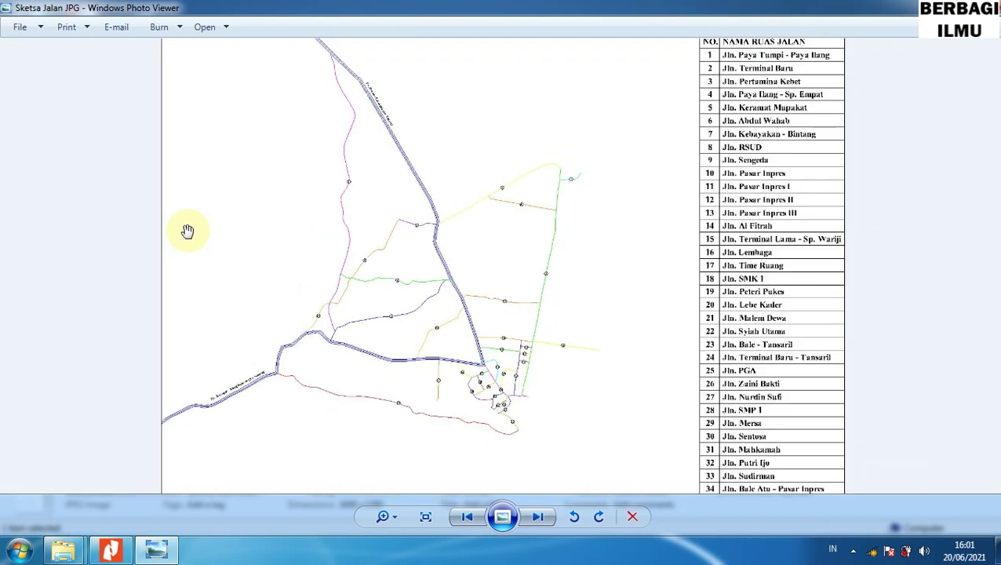
scroll(187, 231, up, 1)
scroll(187, 231, up, 1)
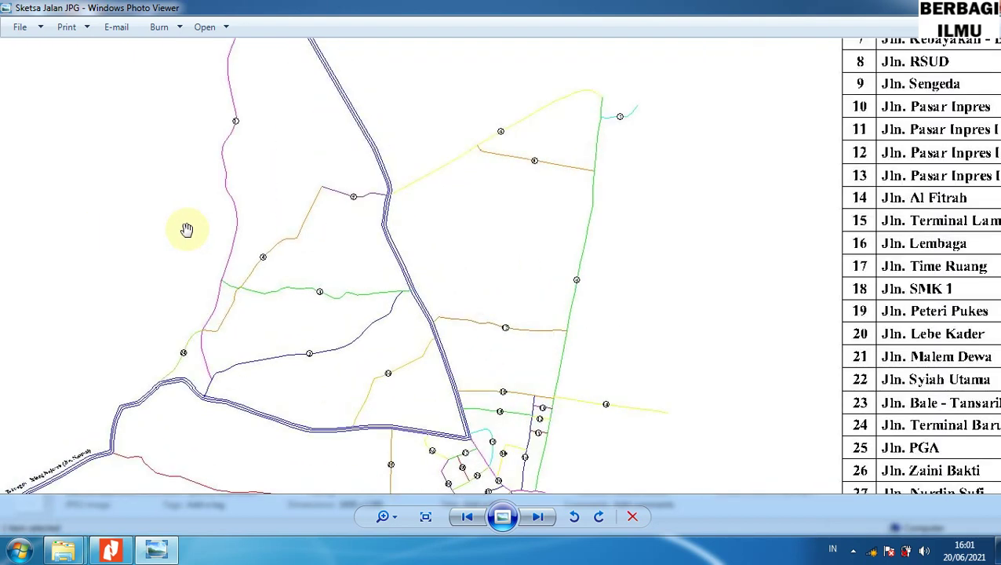
scroll(186, 229, down, 1)
scroll(186, 229, down, 1)
scroll(187, 229, down, 1)
scroll(186, 229, up, 2)
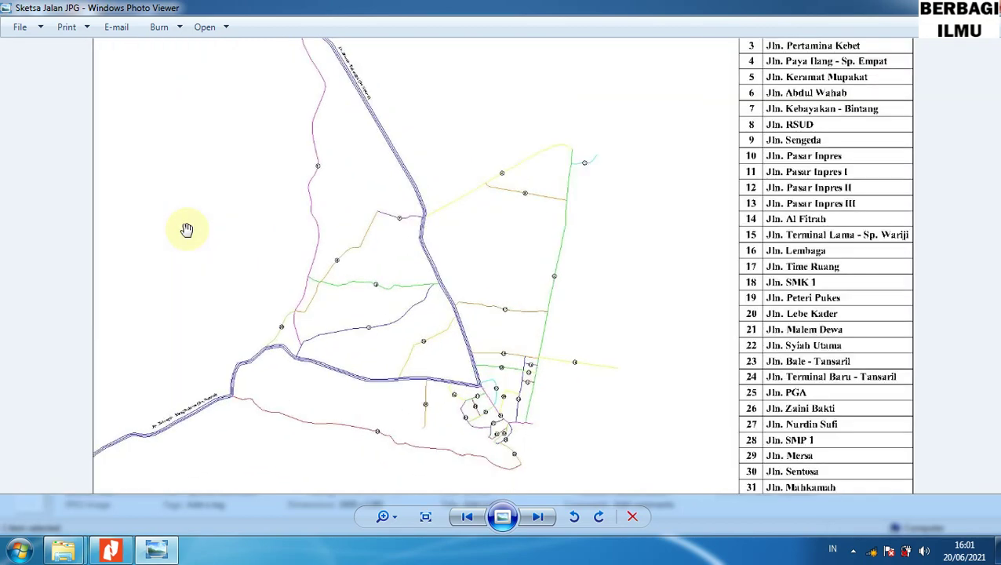
scroll(187, 229, up, 1)
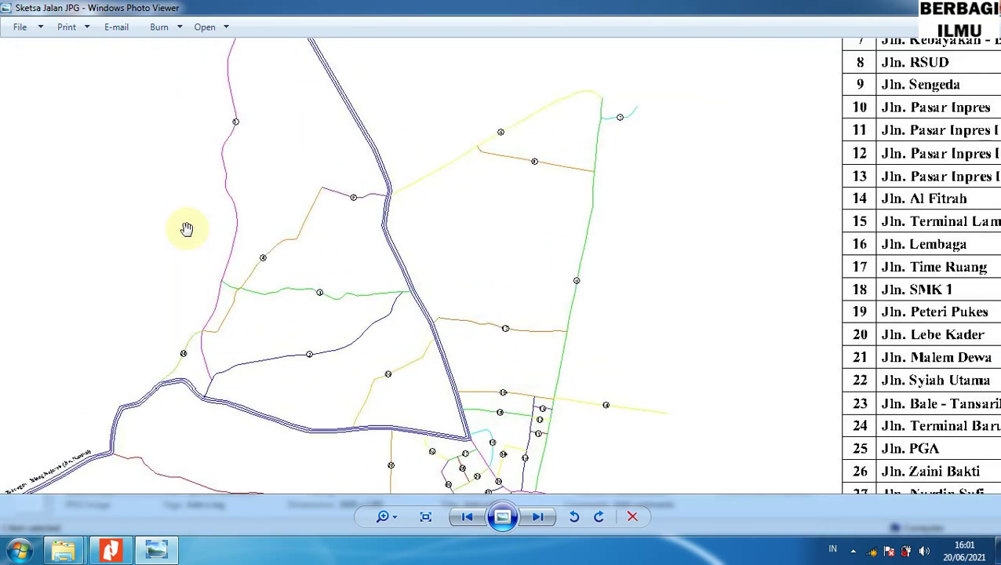
scroll(186, 229, down, 2)
double_click(584, 15)
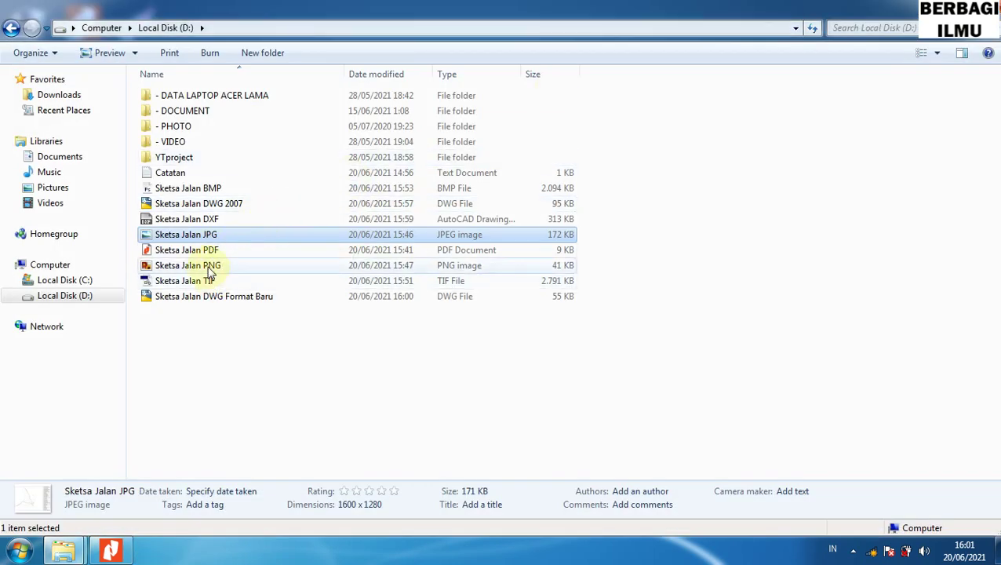
double_click(210, 268)
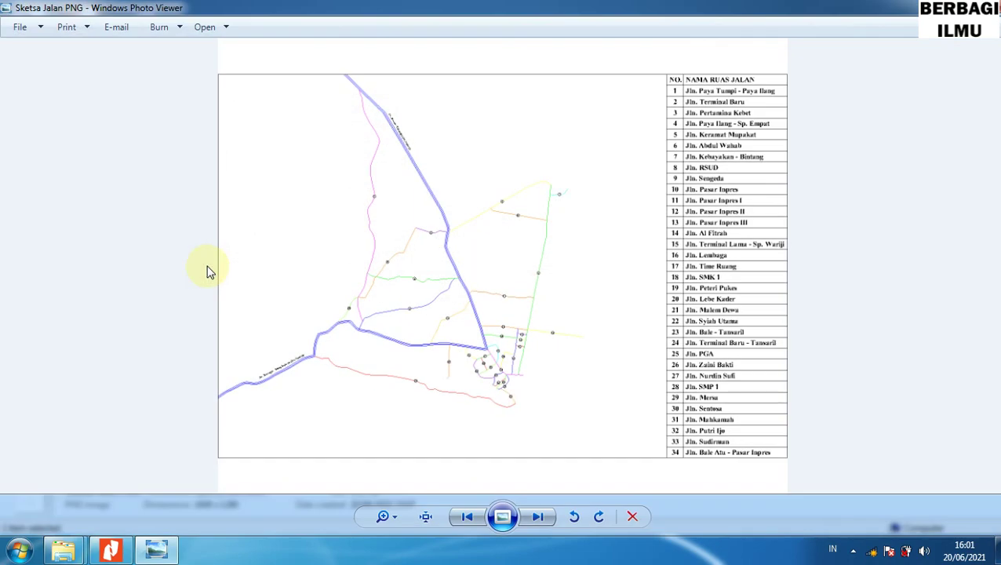
scroll(208, 270, up, 3)
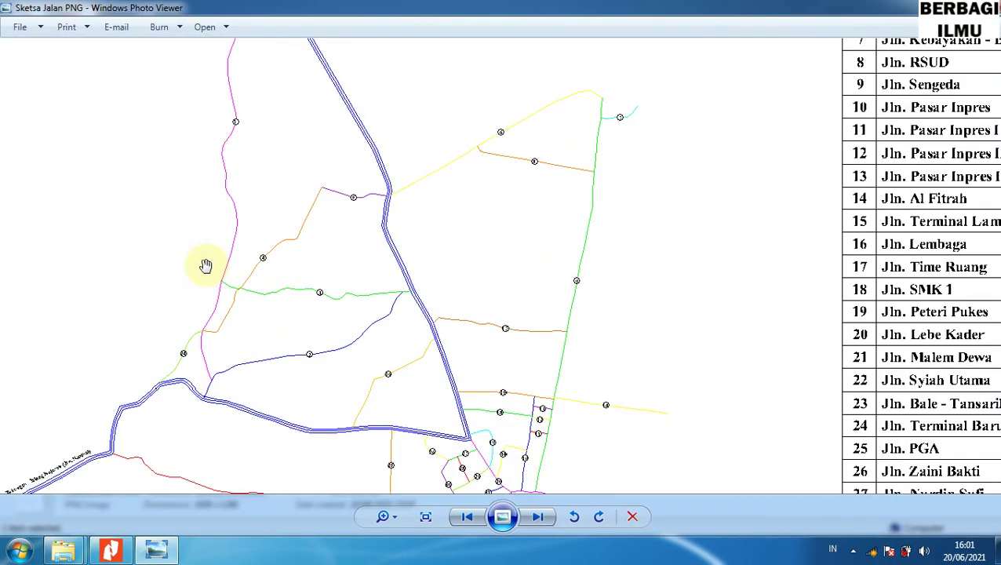
drag(622, 264, 277, 197)
scroll(277, 195, up, 2)
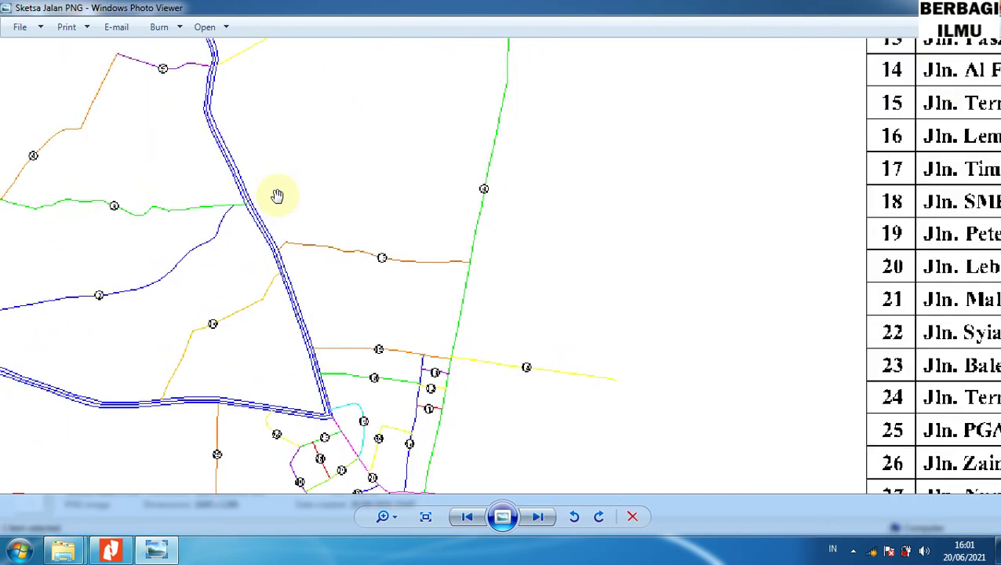
mouse_move(489, 262)
mouse_down()
mouse_move(94, 313)
mouse_move(50, 335)
mouse_up()
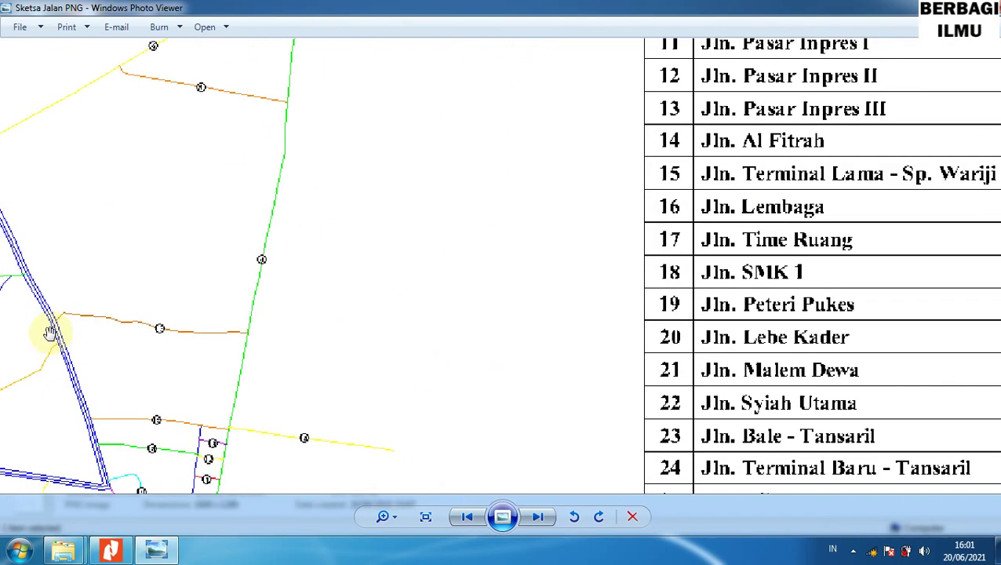
scroll(51, 334, down, 1)
scroll(49, 332, down, 1)
scroll(49, 331, down, 1)
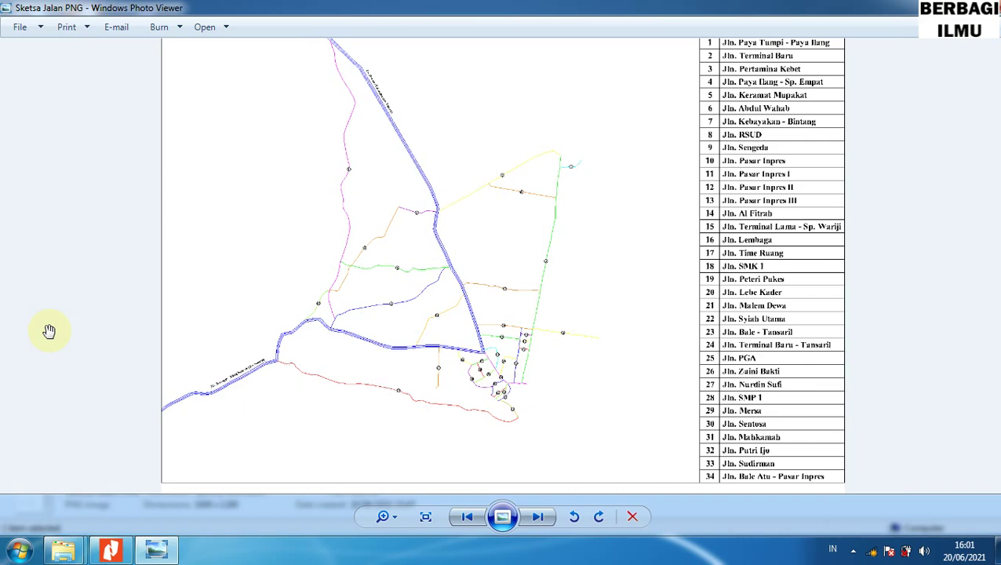
click(990, 8)
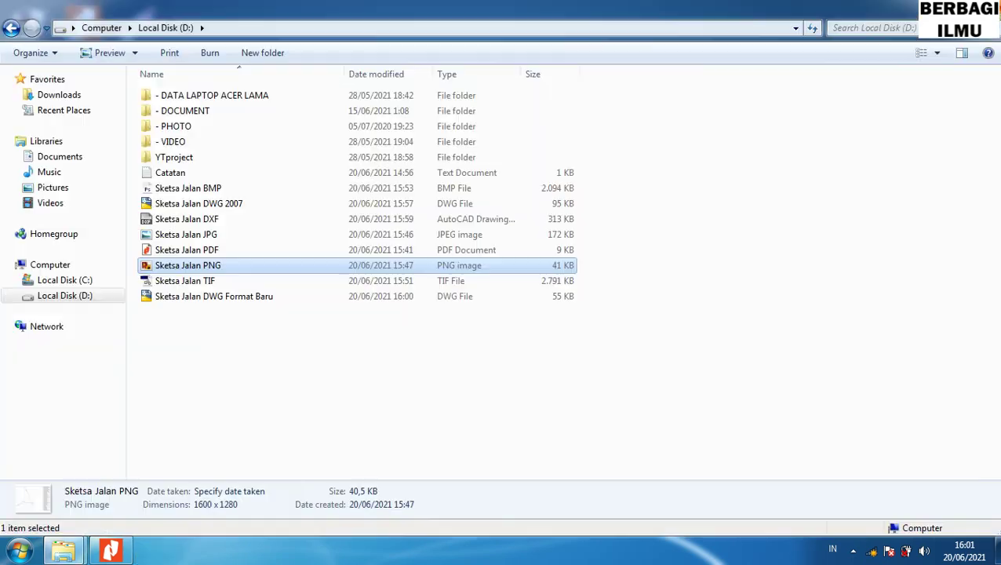
right_click(189, 284)
mouse_move(231, 307)
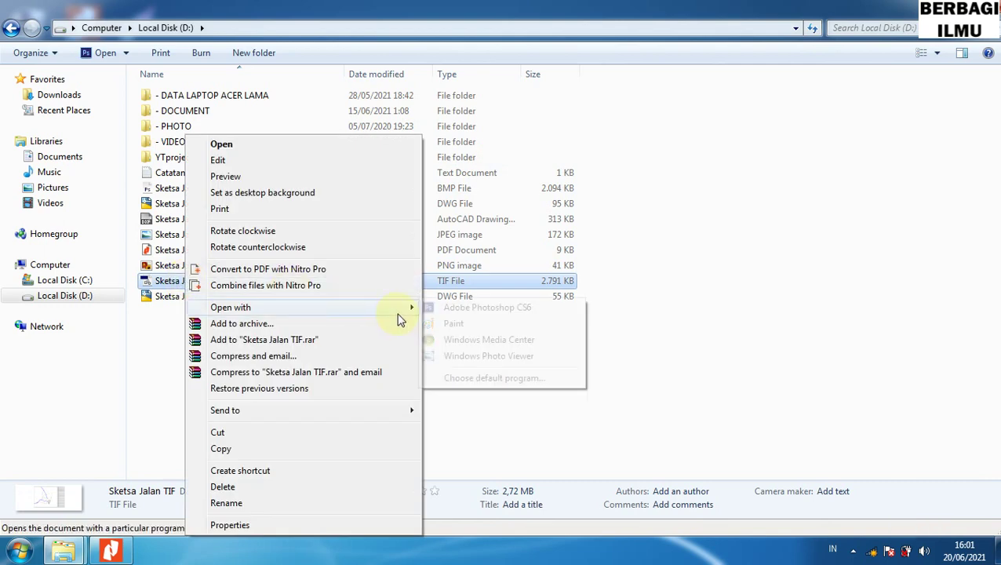
click(476, 357)
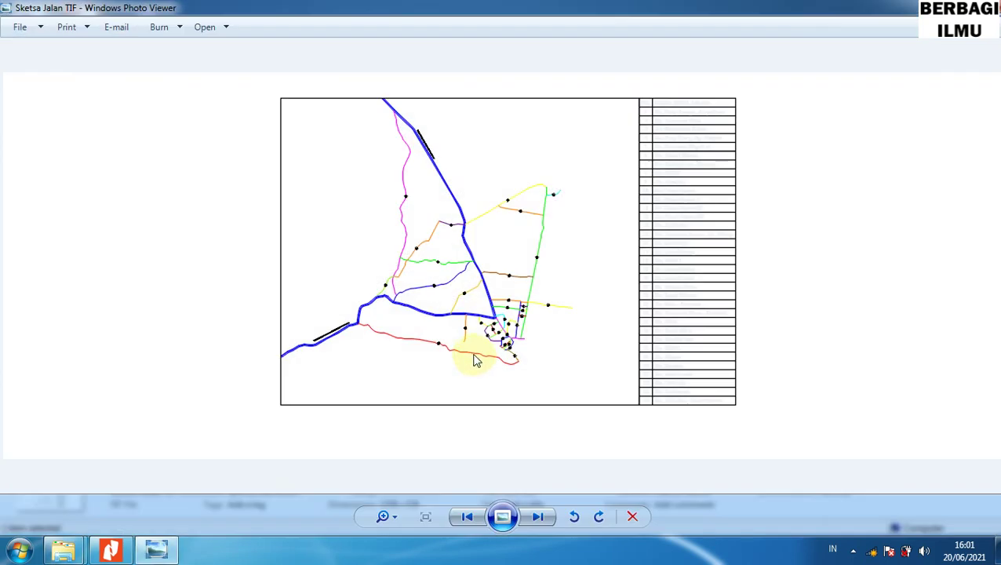
scroll(475, 359, up, 2)
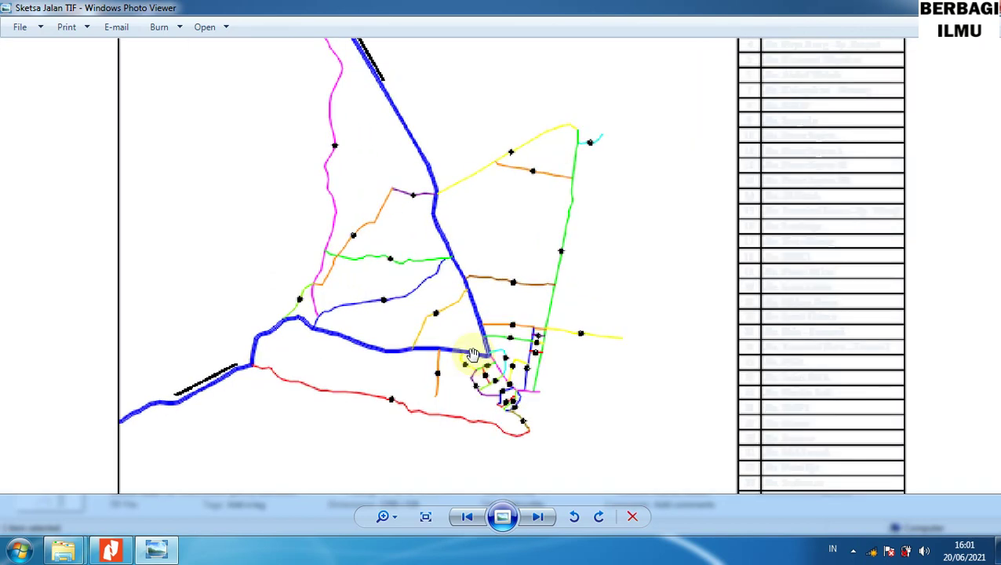
mouse_move(838, 301)
mouse_down()
mouse_move(563, 266)
mouse_move(561, 327)
mouse_up()
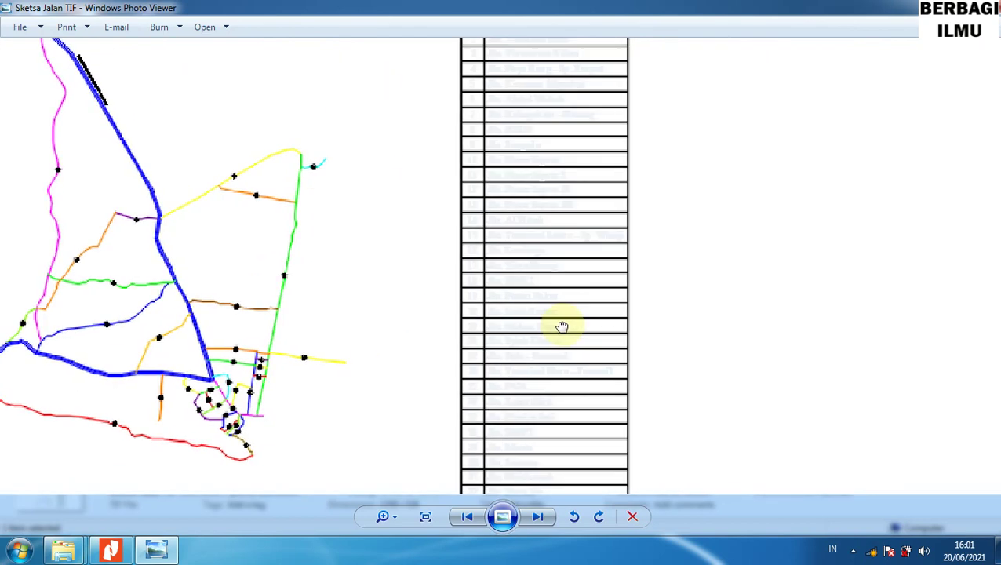
scroll(561, 323, down, 1)
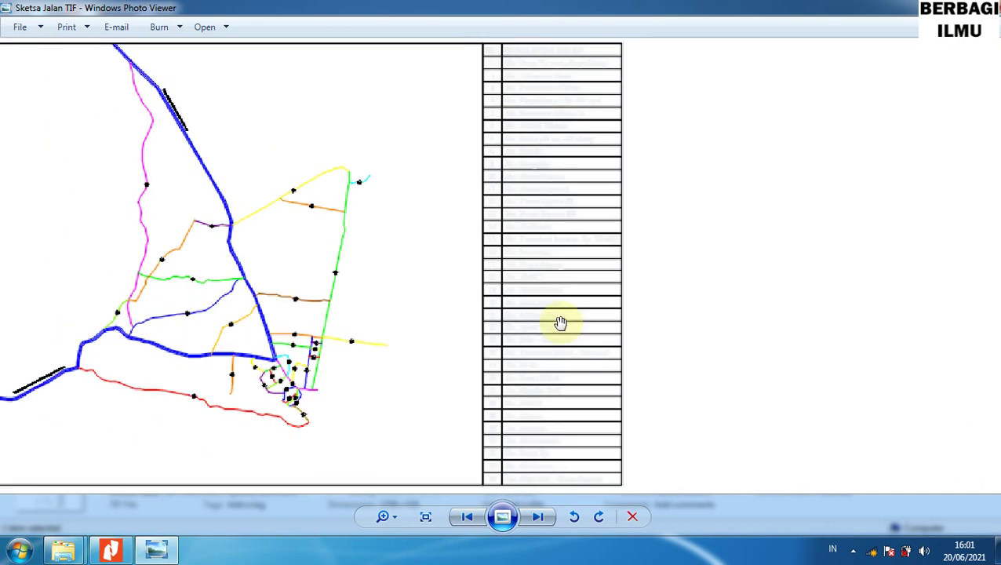
scroll(560, 325, down, 1)
click(985, 8)
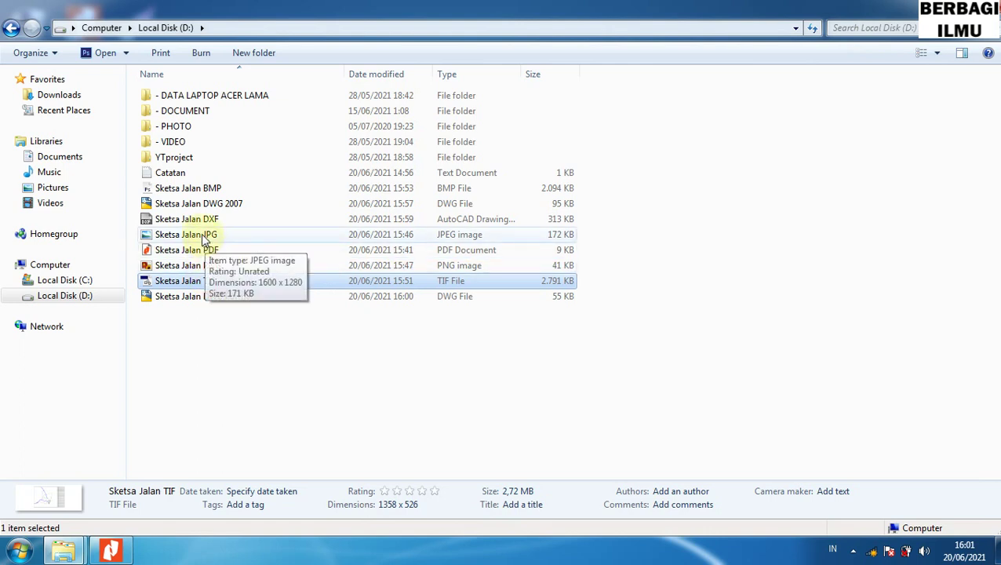
click(196, 195)
right_click(196, 196)
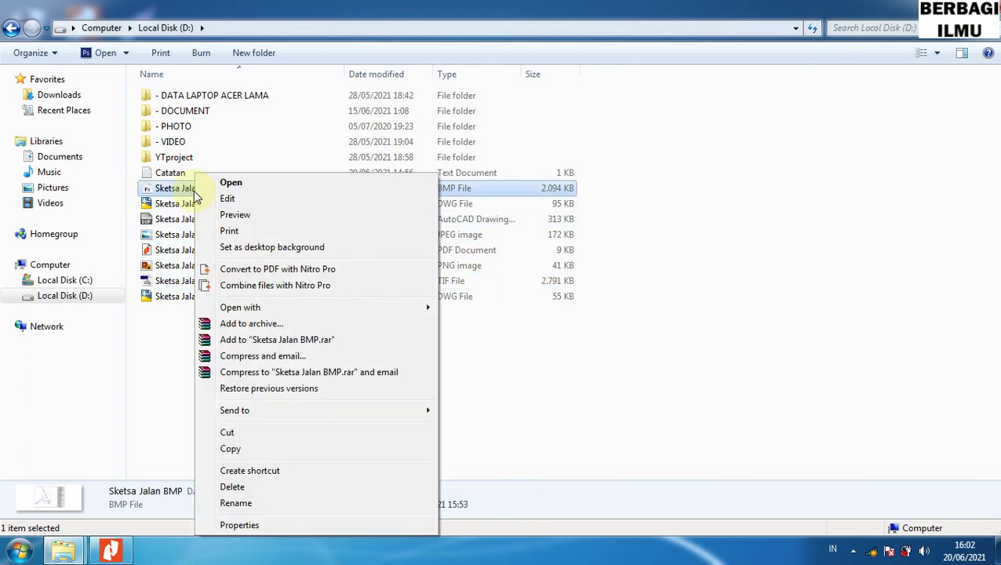
mouse_move(240, 307)
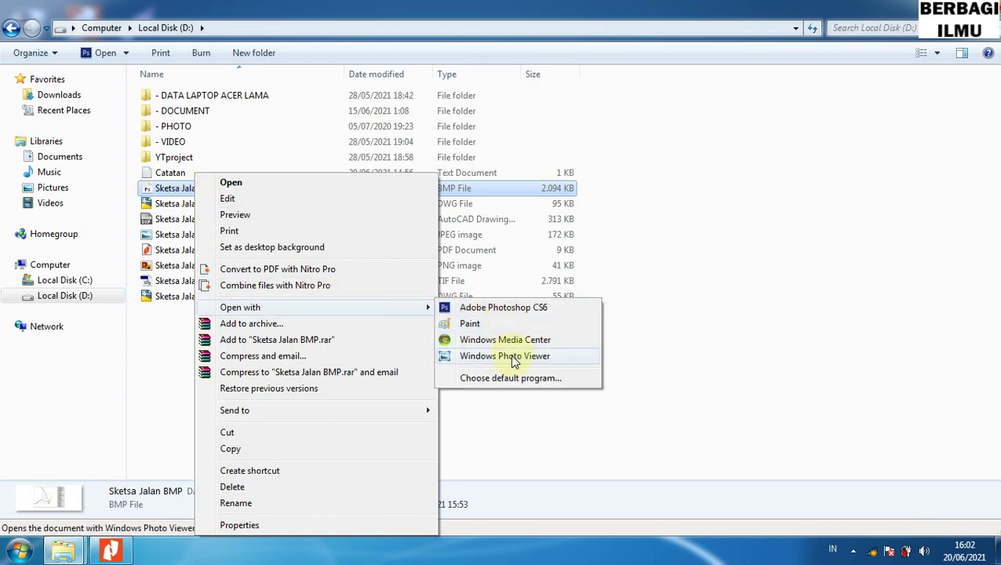
click(513, 358)
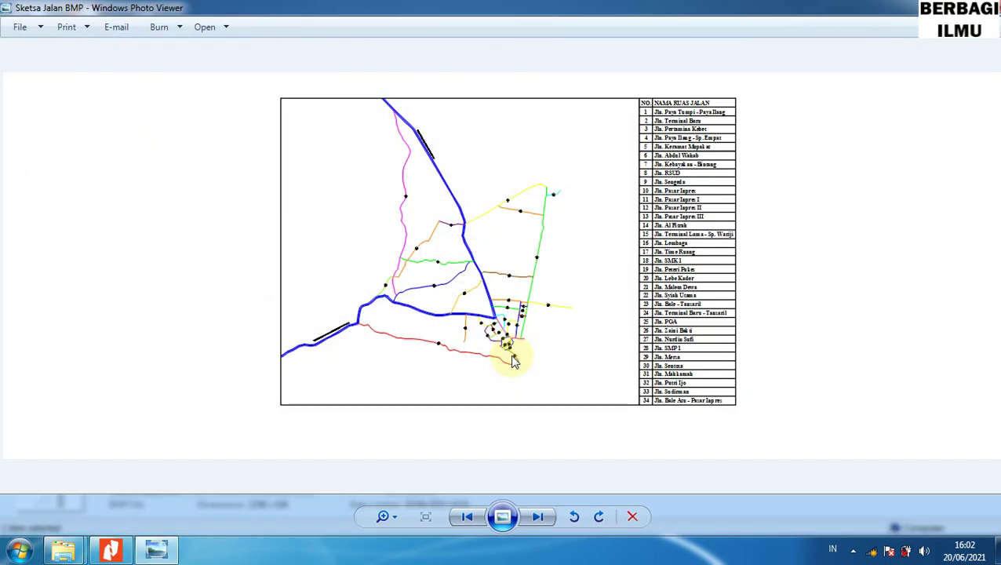
scroll(514, 361, up, 1)
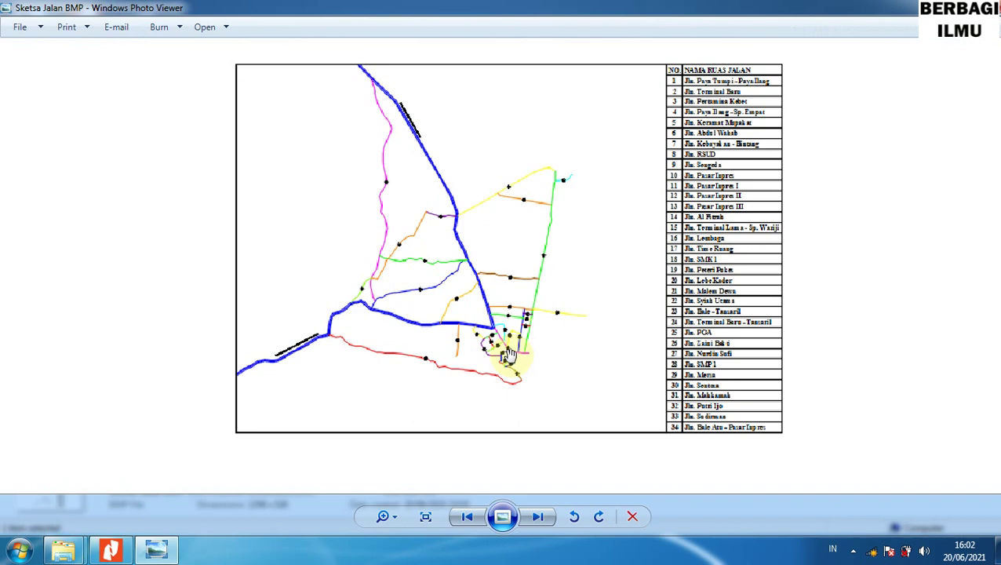
scroll(510, 354, up, 1)
scroll(509, 354, up, 2)
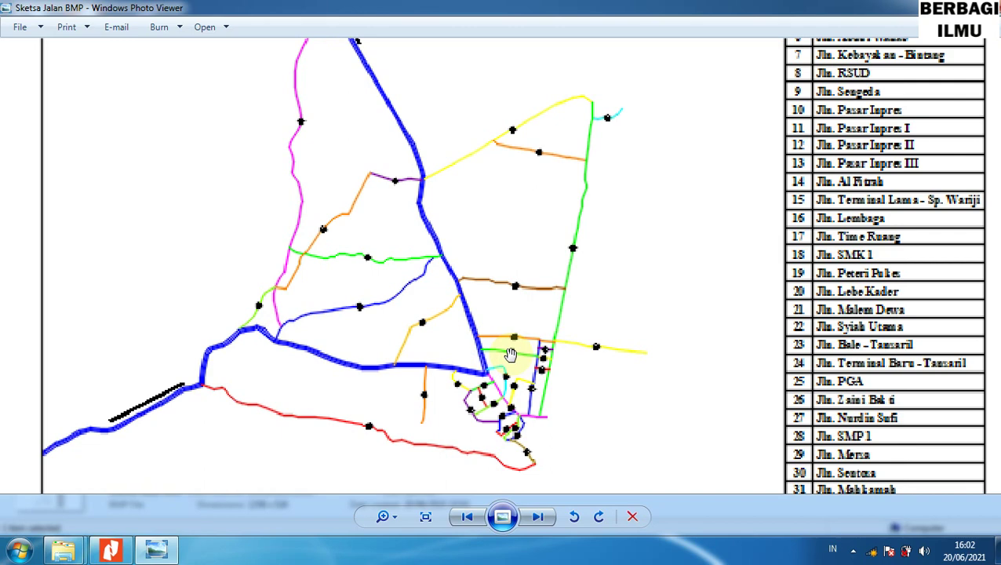
scroll(510, 355, down, 2)
scroll(510, 355, down, 1)
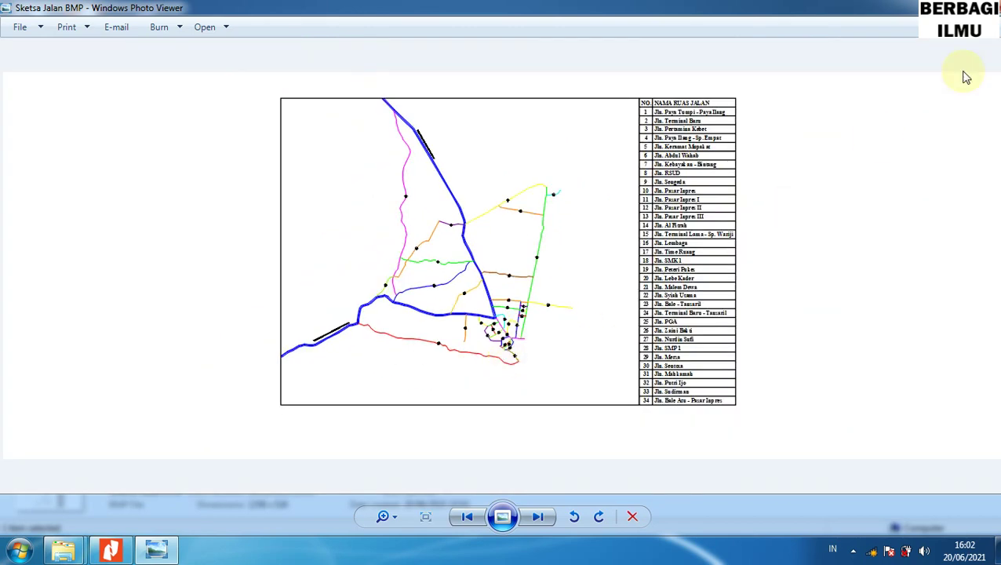
key(alt+F4)
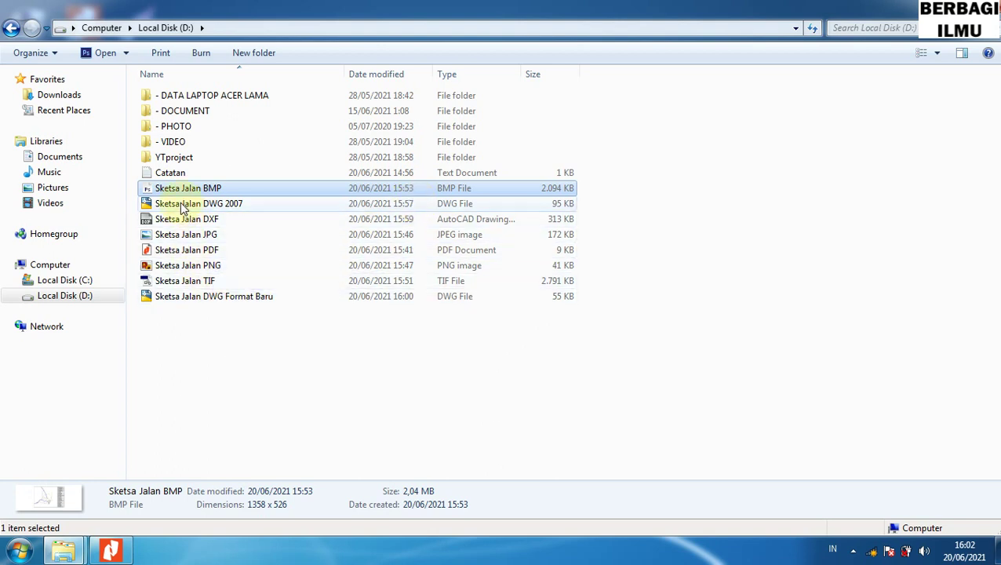
- Select the Sketsa Jalan DWG 2007 file in the drive D: listing
click(182, 204)
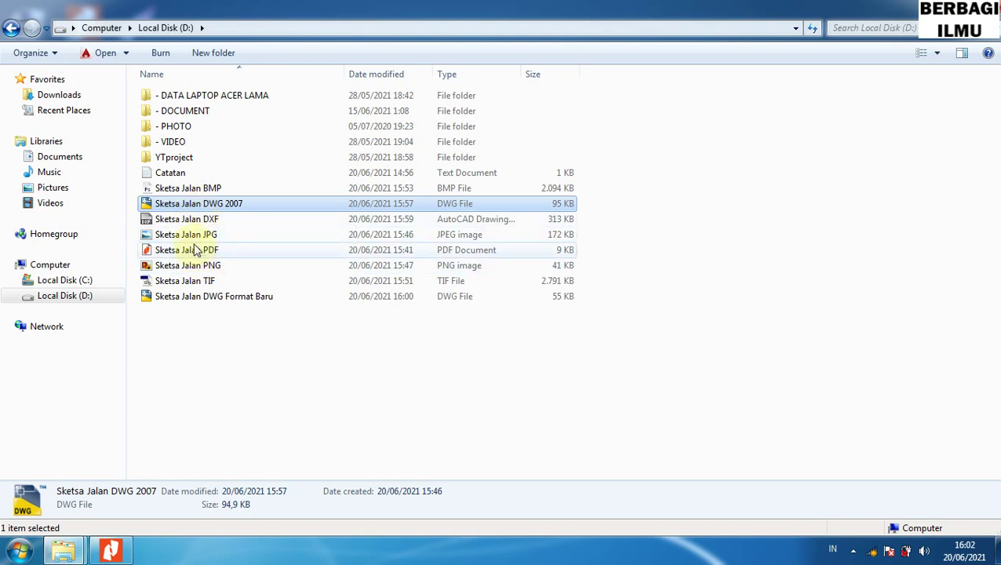
click(169, 220)
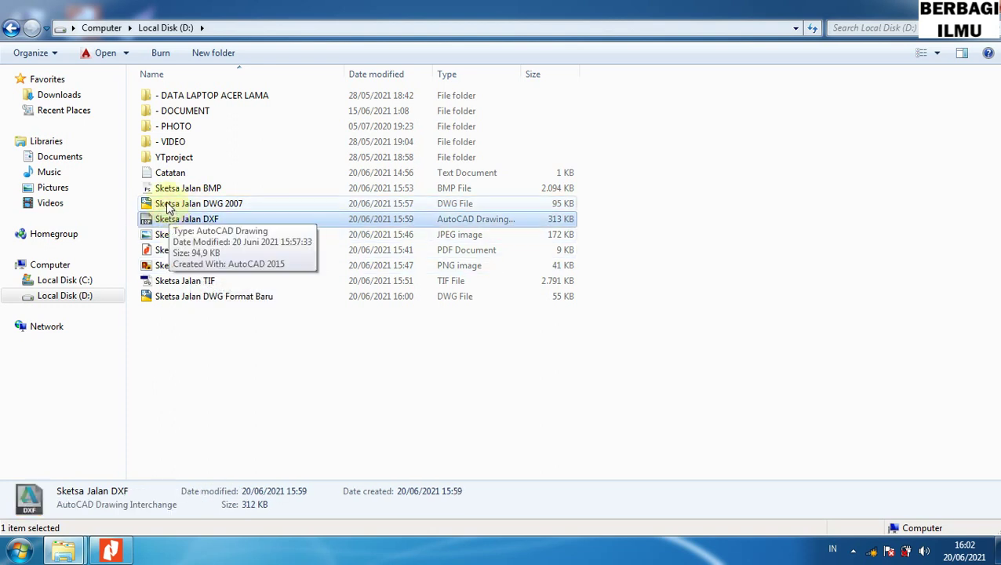
click(167, 206)
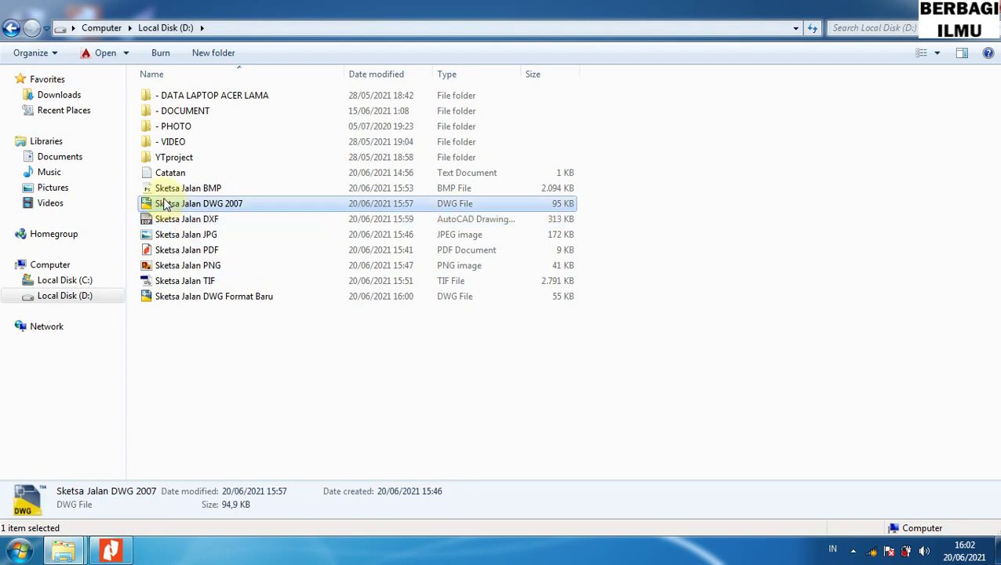
- Open Sketsa Jalan DWG 2007 in AutoCAD 2015 and cancel the stray lasso selections
double_click(165, 204)
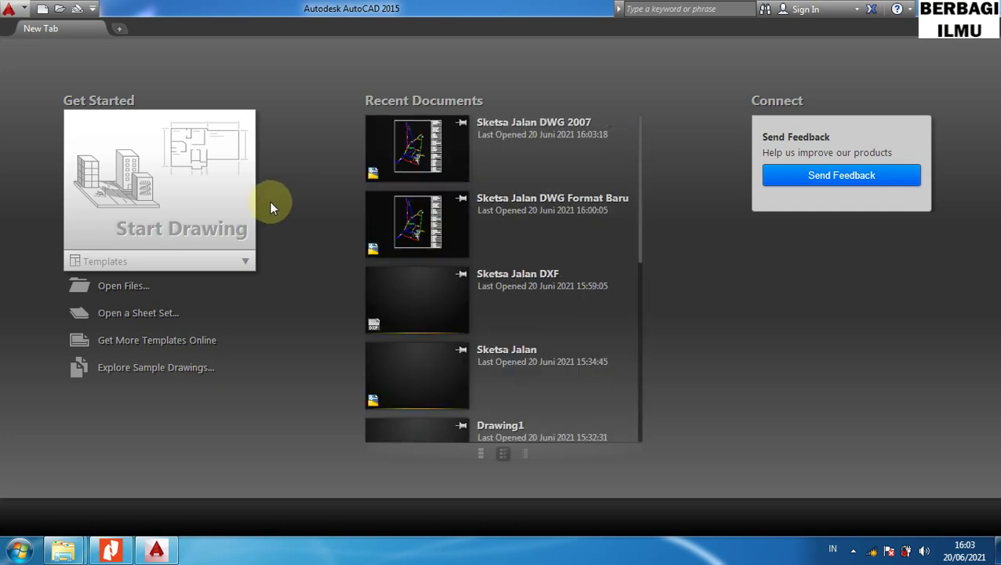
click(259, 204)
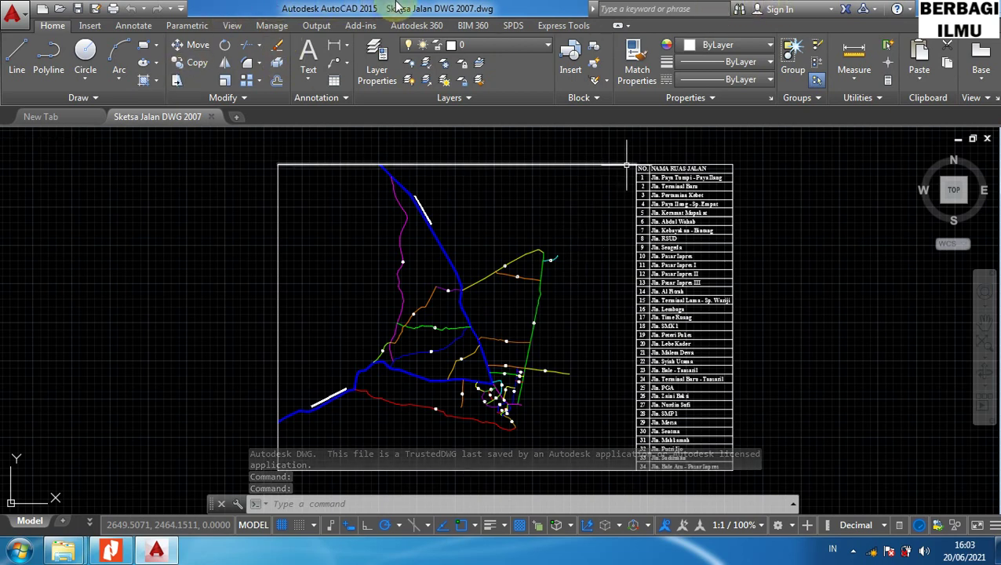
mouse_move(596, 173)
mouse_down()
mouse_move(342, 235)
mouse_move(191, 250)
mouse_up()
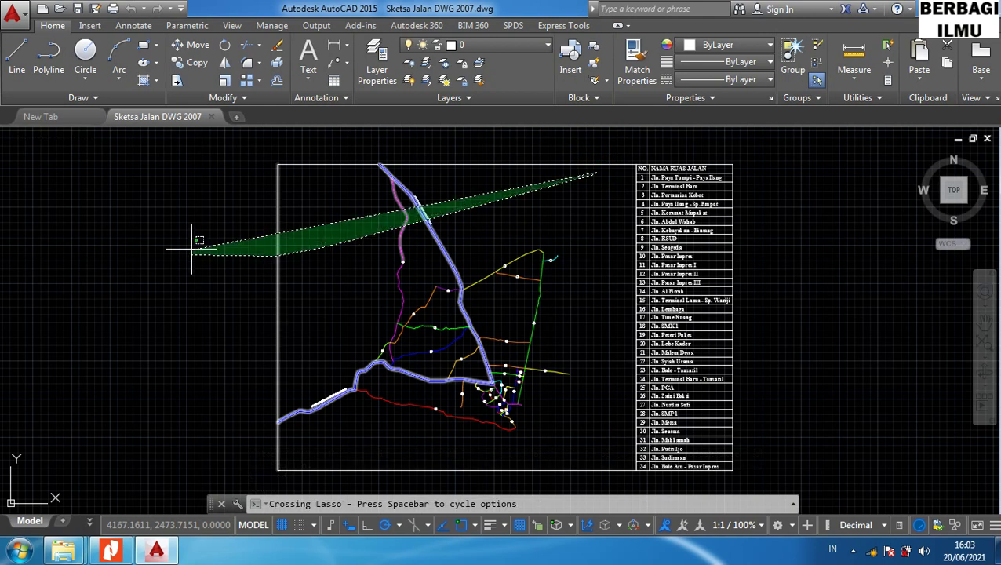
key(Escape)
drag(429, 206, 403, 222)
key(Escape)
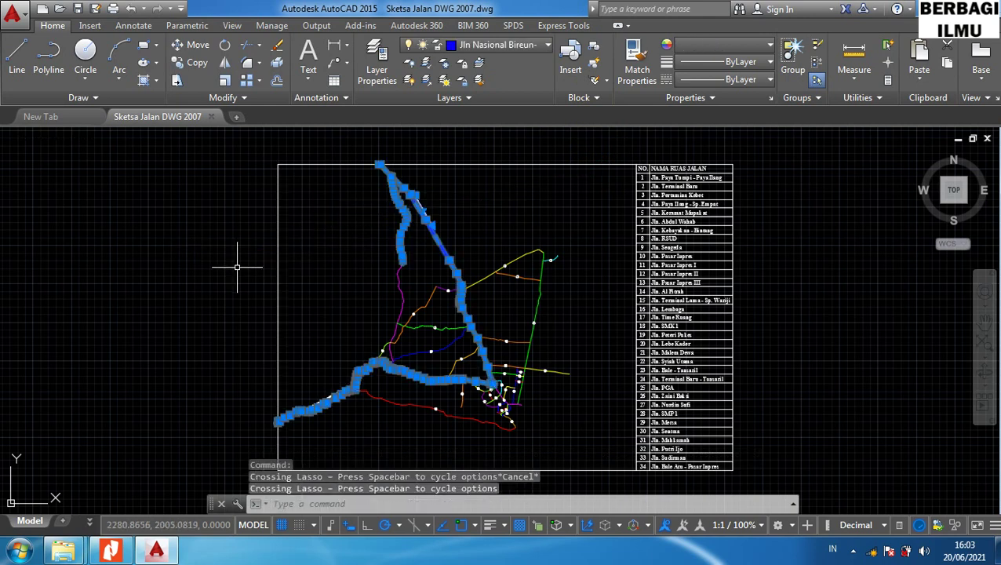
drag(238, 265, 239, 224)
key(Escape)
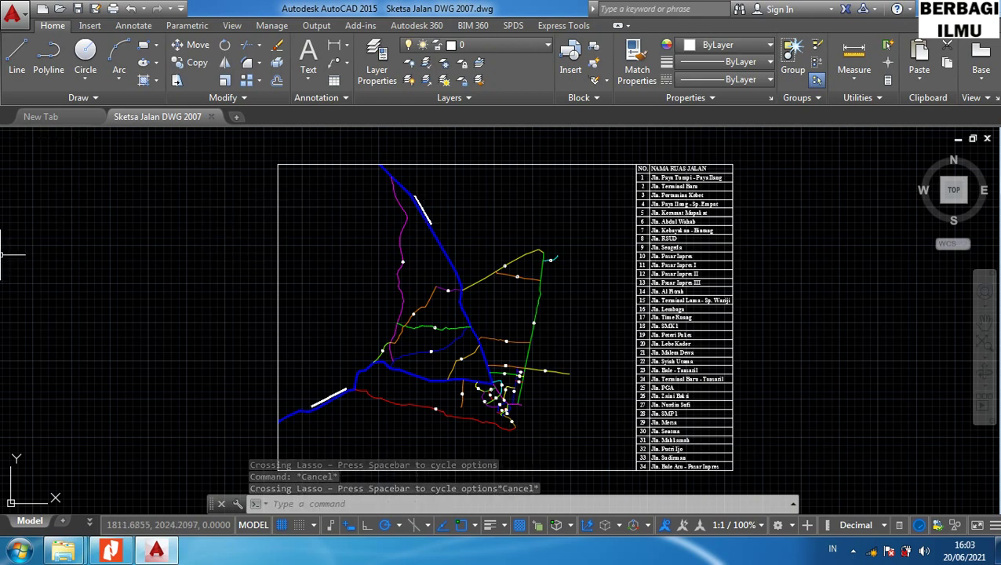
key(ctrl+o)
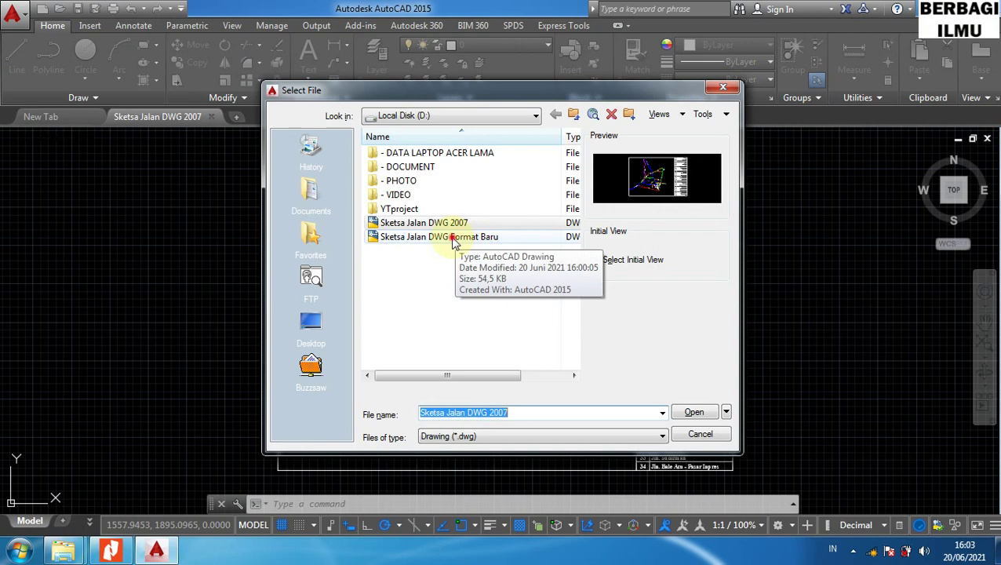
- Open Sketsa Jalan DWG Format Baru, compare it with DWG 2007, and close the empty start tab
double_click(452, 238)
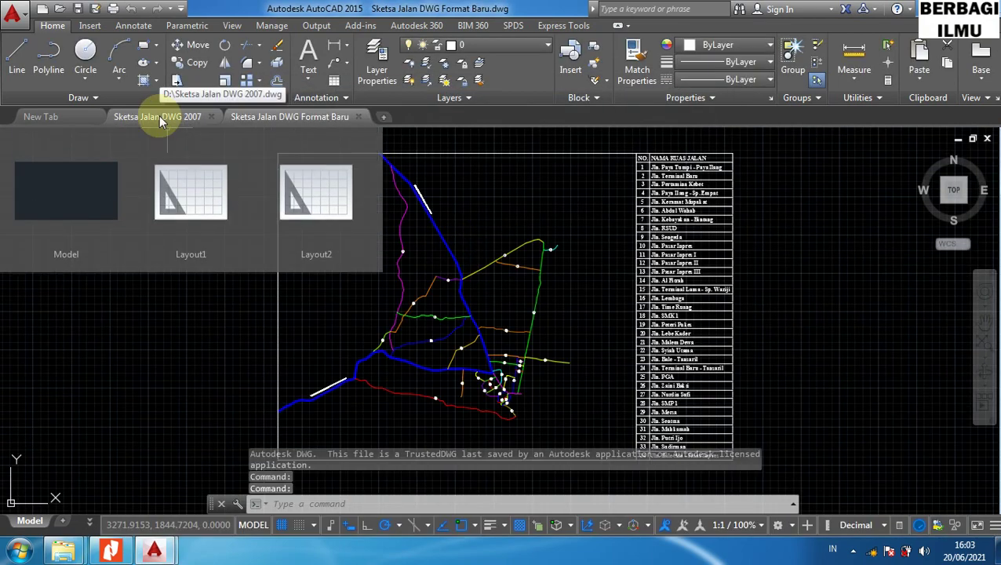
click(159, 115)
mouse_move(289, 116)
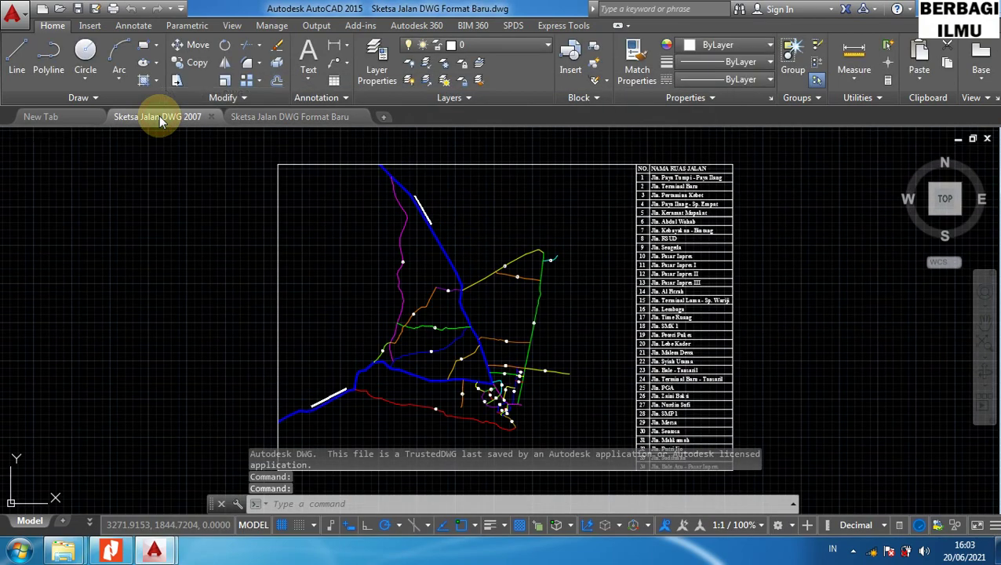
click(303, 117)
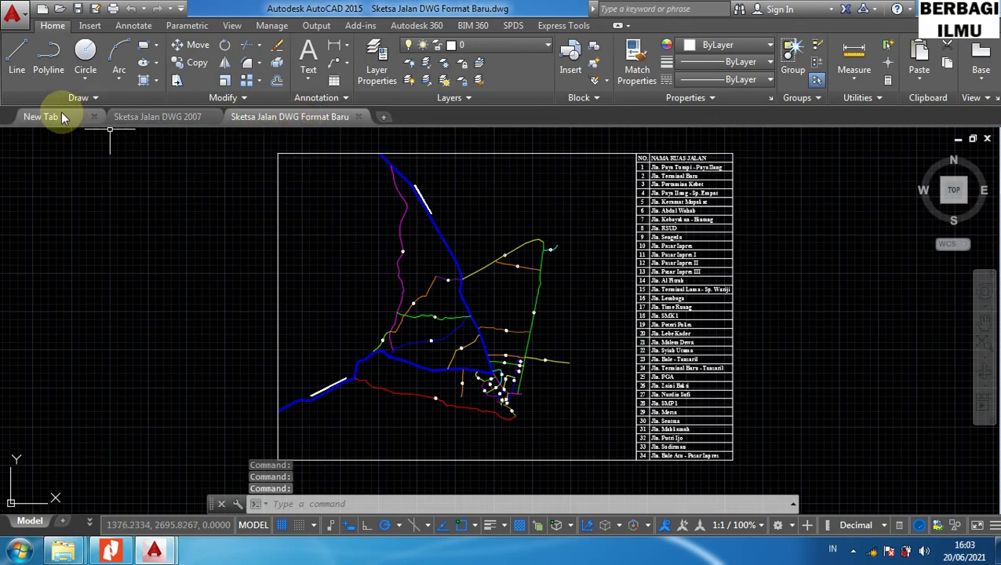
click(63, 117)
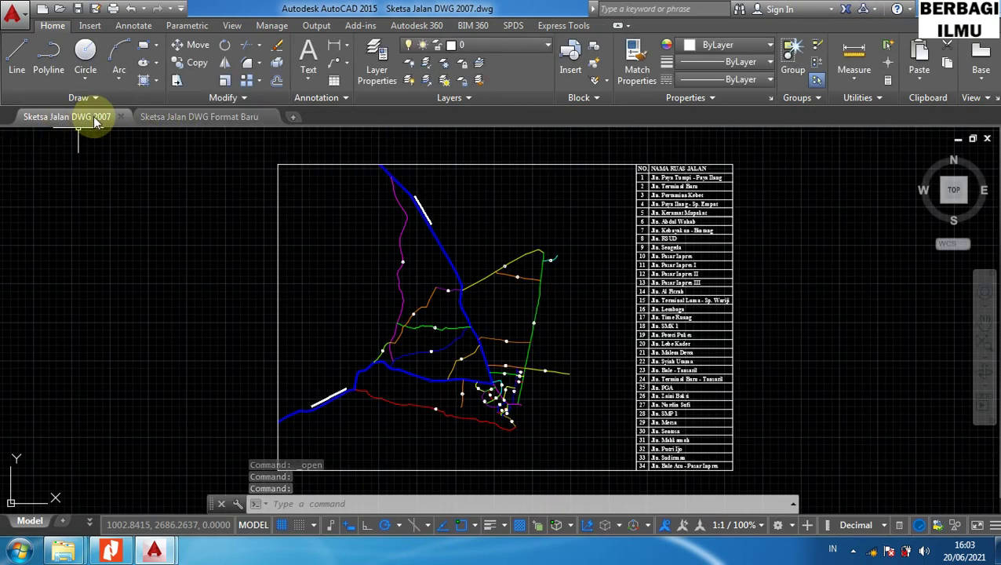
mouse_move(69, 116)
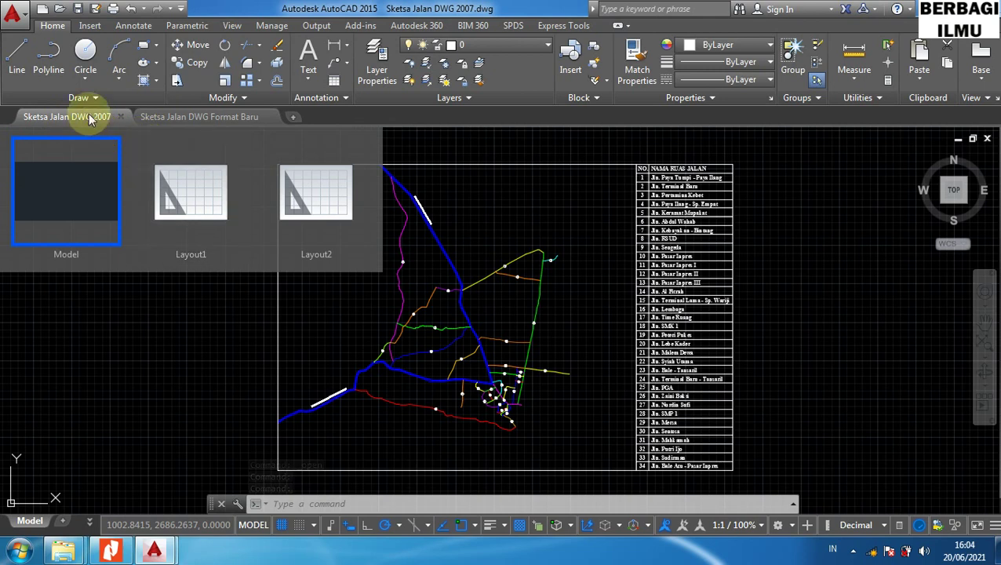
click(196, 117)
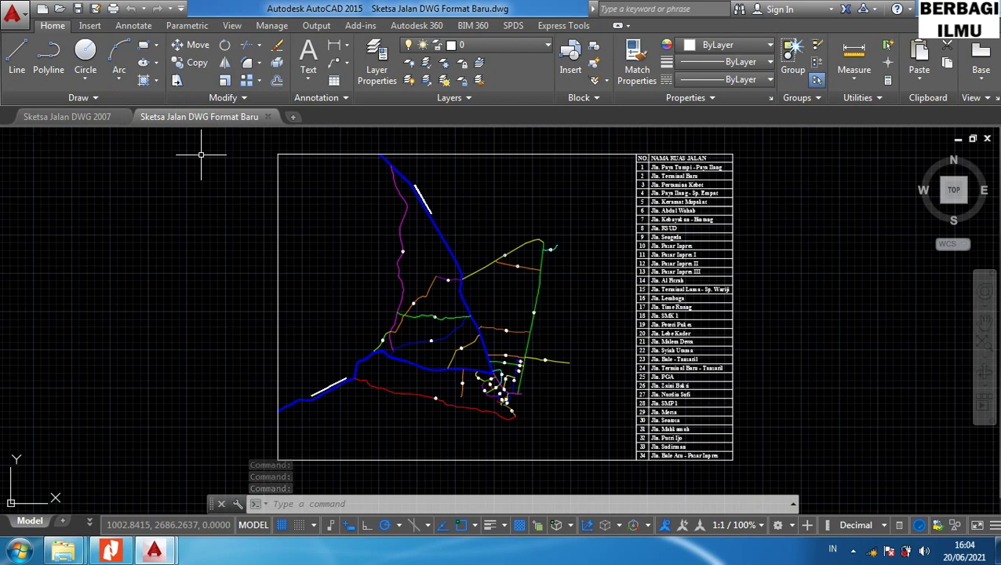
click(67, 122)
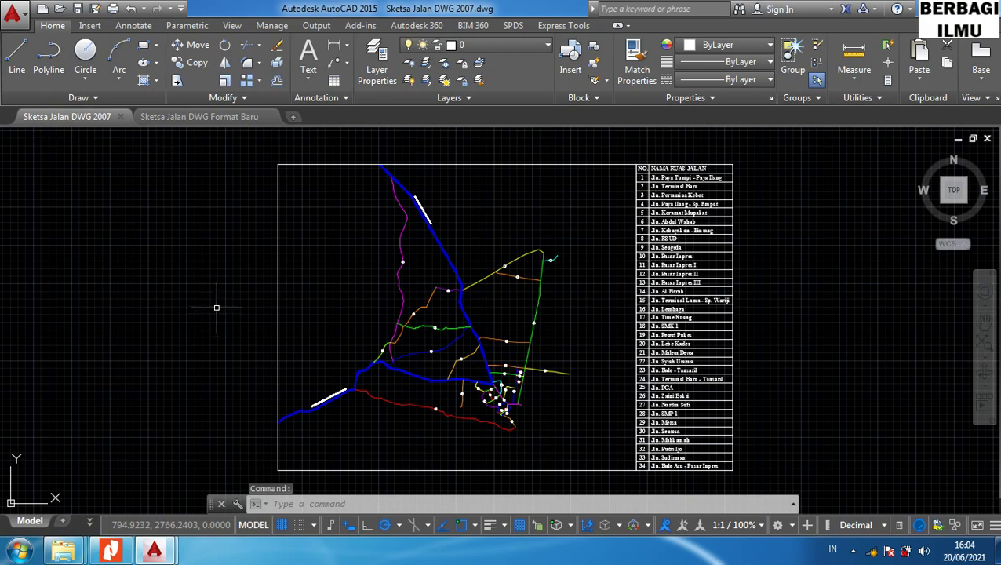
- Open Sketsa Jalan DXF.dxf using the DXF (*.dxf) file type filter
key(ctrl+o)
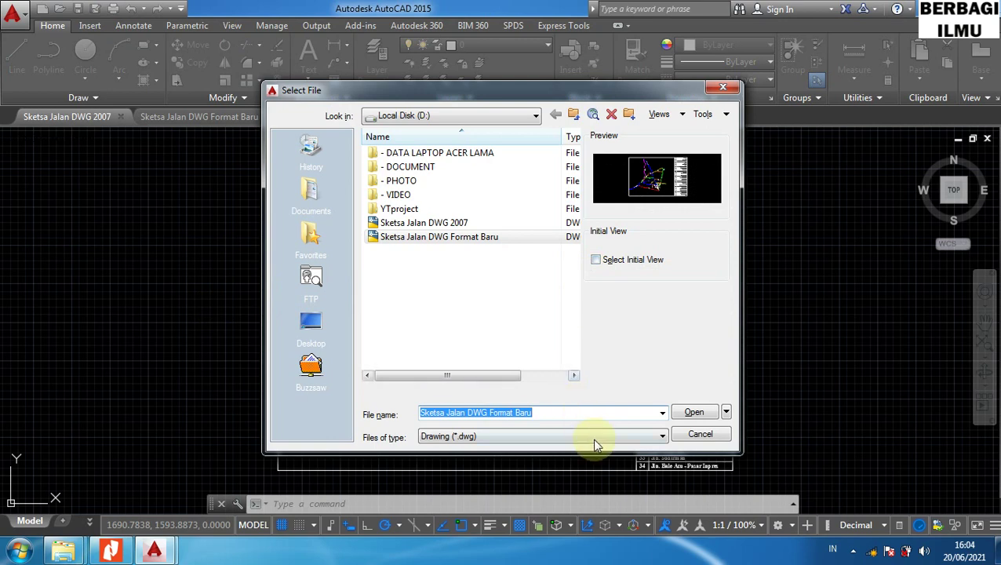
click(550, 436)
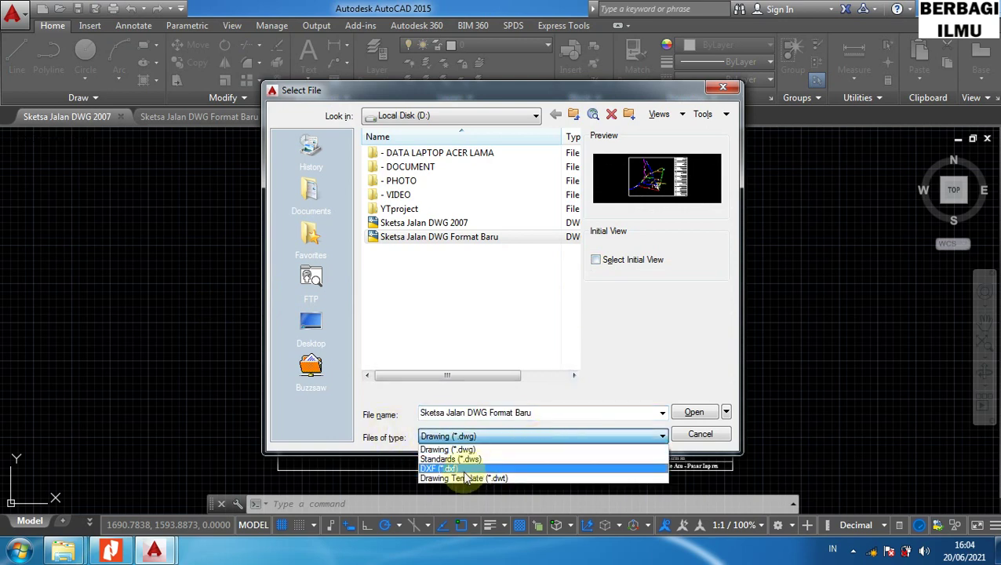
click(715, 88)
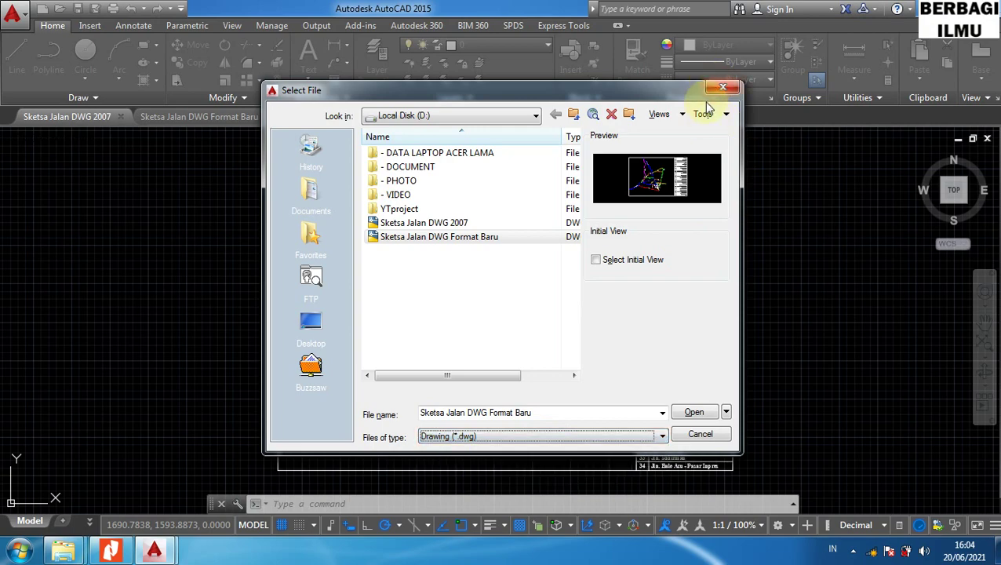
click(715, 88)
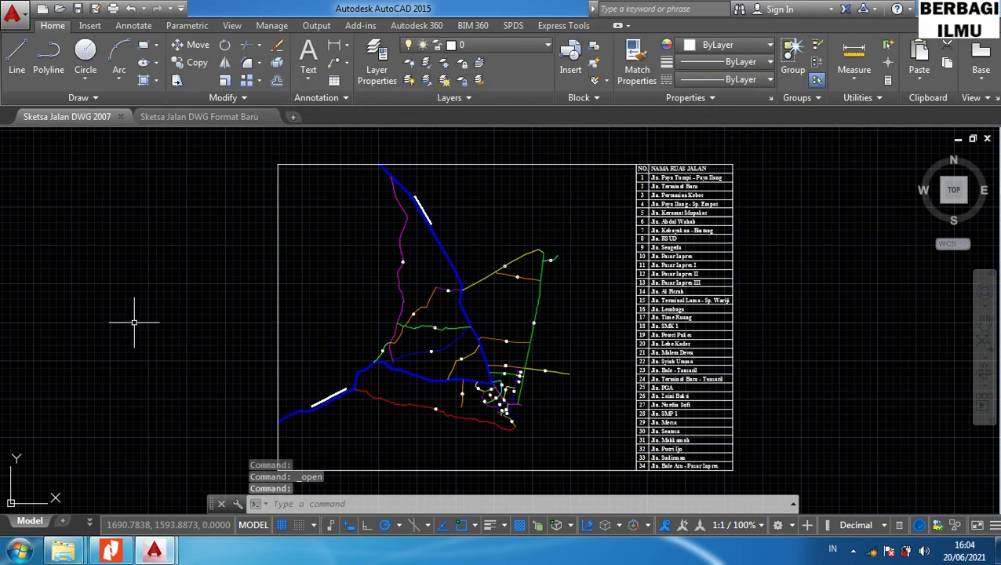
key(ctrl+o)
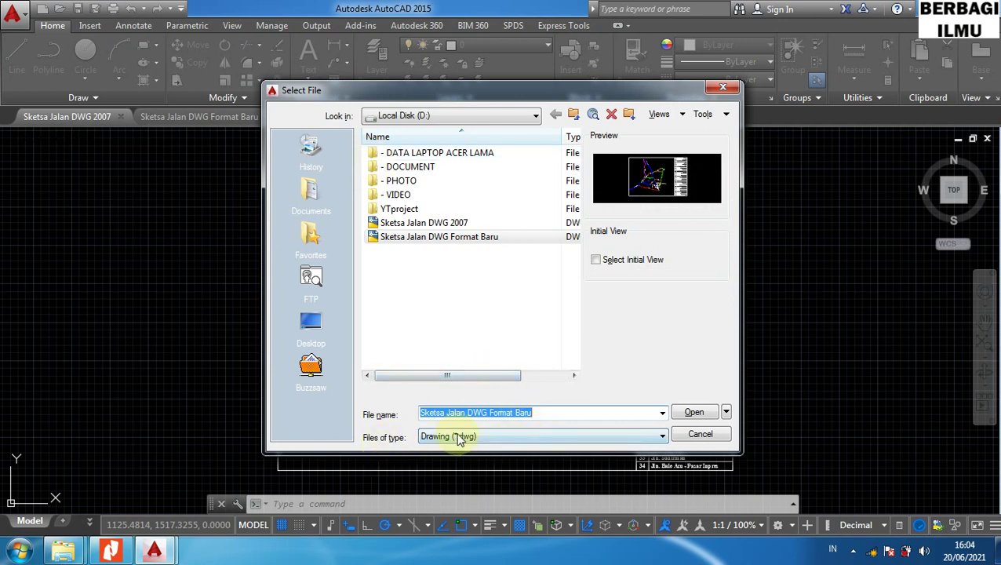
click(574, 434)
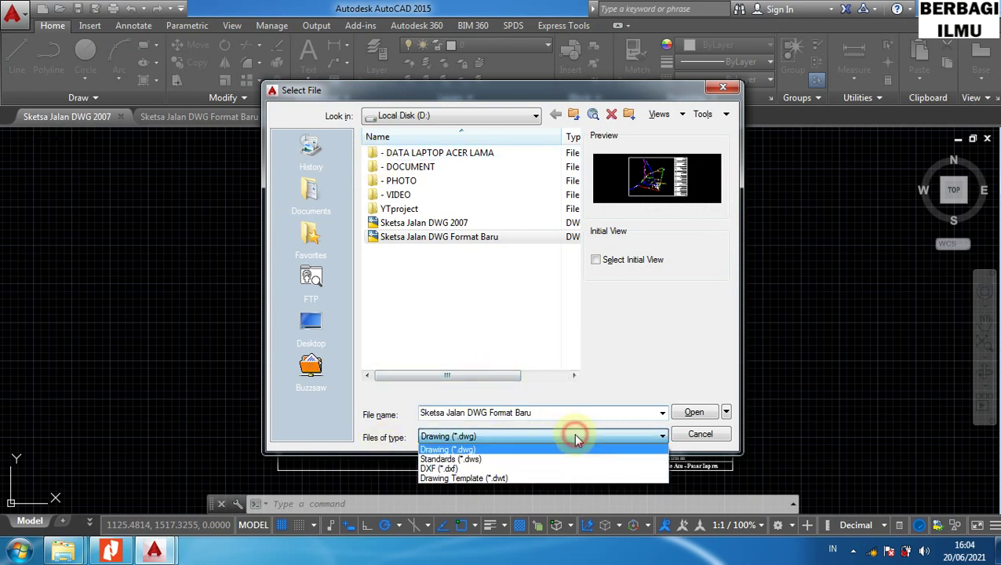
click(459, 468)
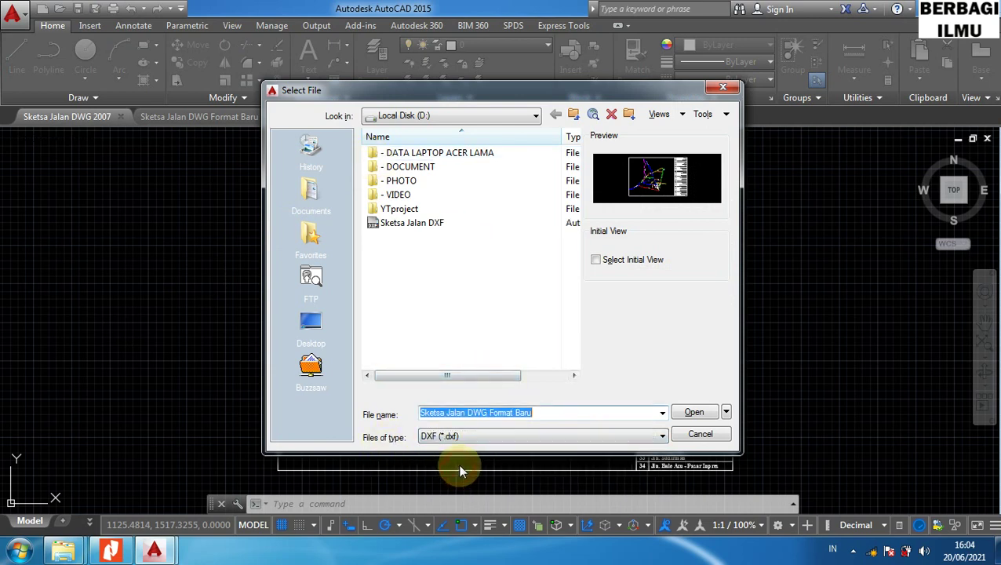
click(407, 224)
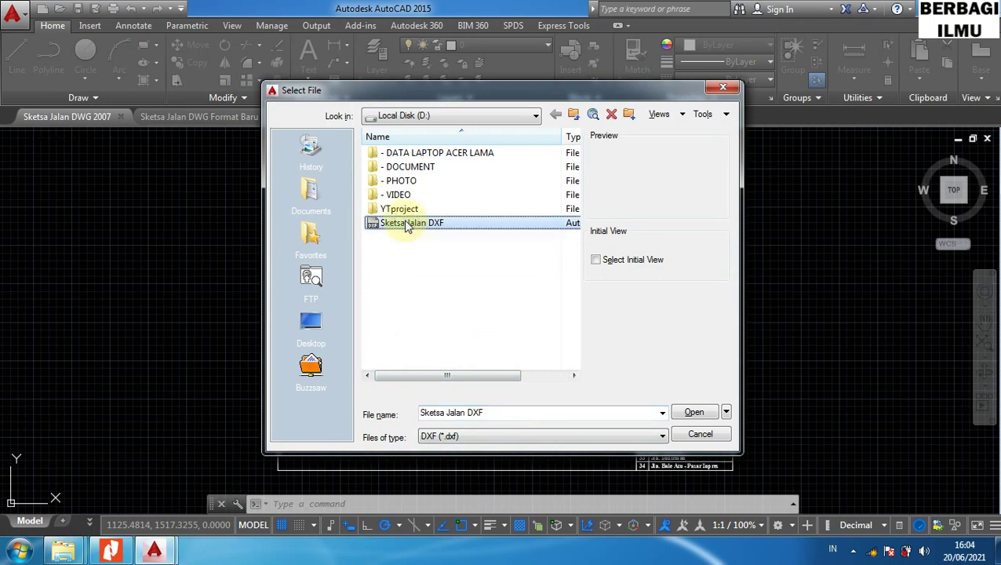
double_click(406, 223)
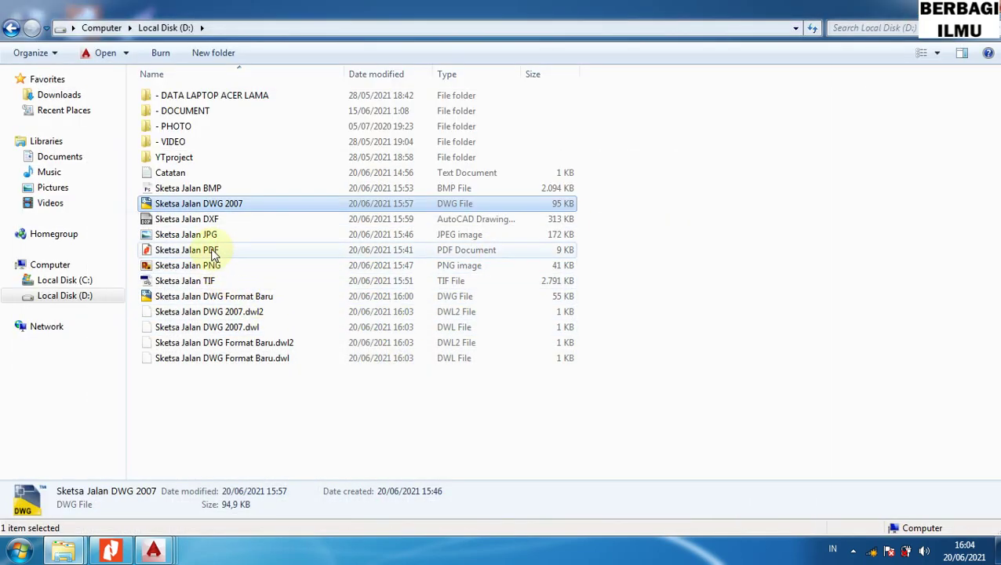
- Bring up the context menu for Sketsa Jalan DXF in the drive D: listing
right_click(189, 224)
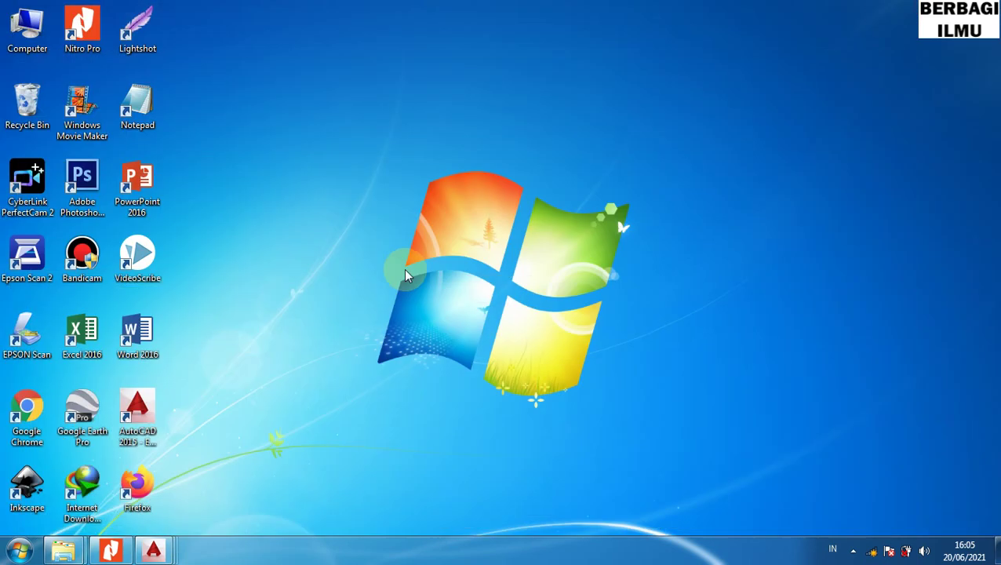
- Launch Inkscape from its desktop shortcut to get the blank document Dokumen baru 1
double_click(15, 505)
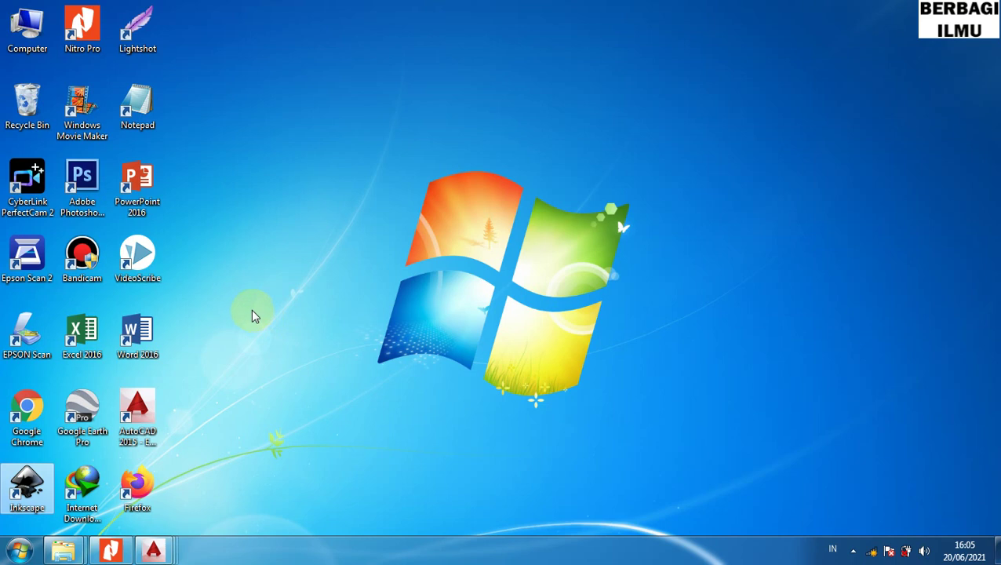
double_click(28, 487)
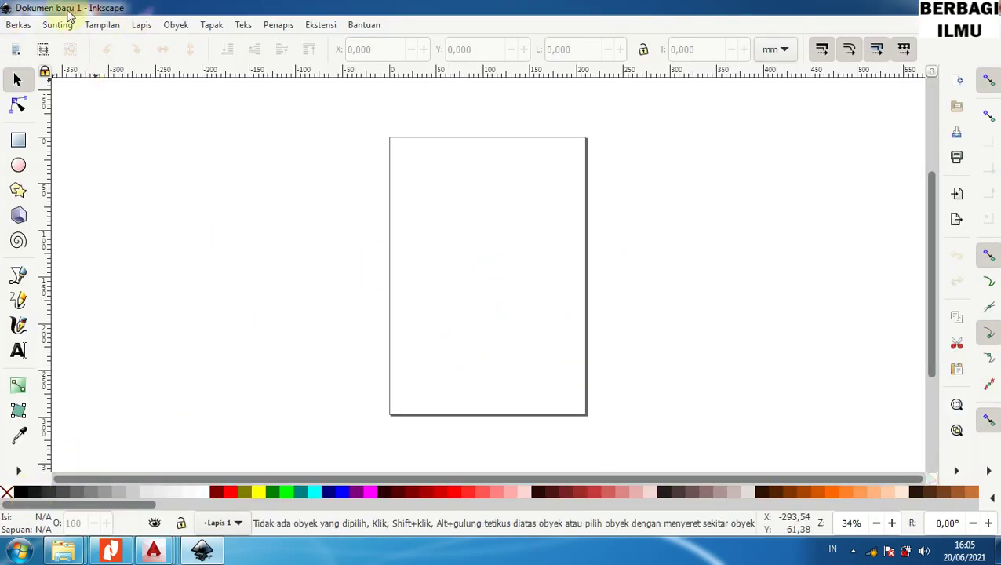
- Open the Sketsa Jalan DXF file from drive D: in Inkscape, showing all readable file types
click(19, 28)
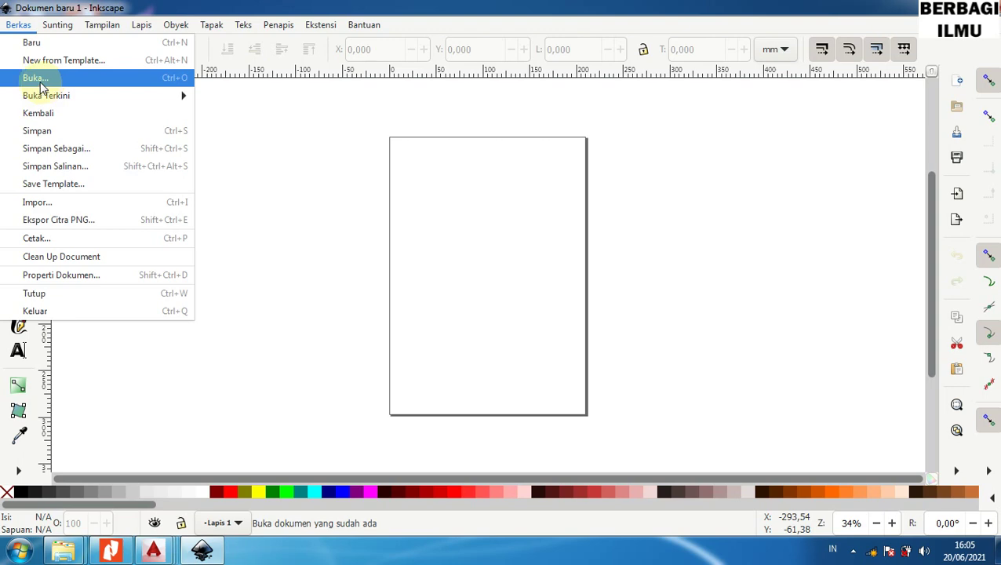
click(42, 85)
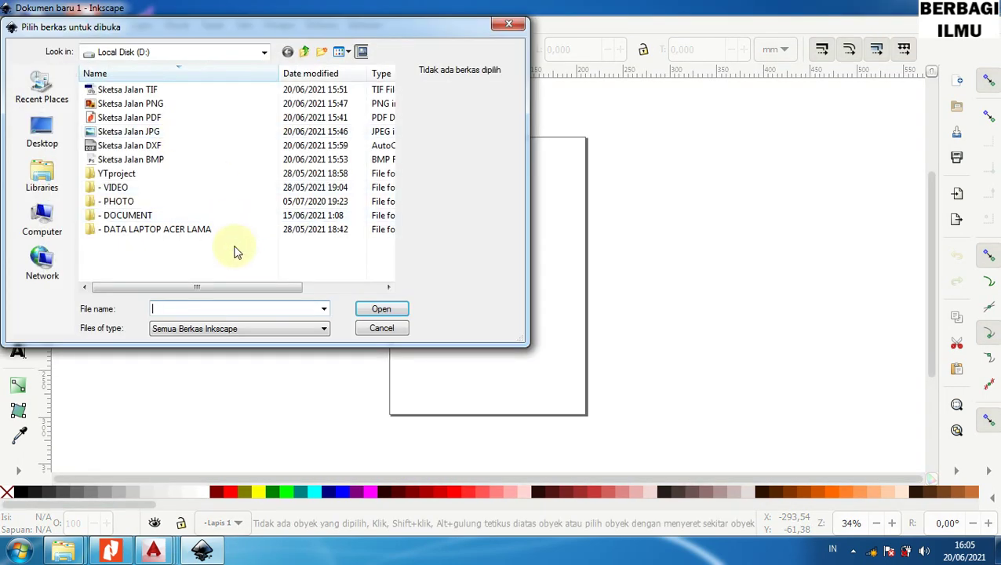
click(251, 329)
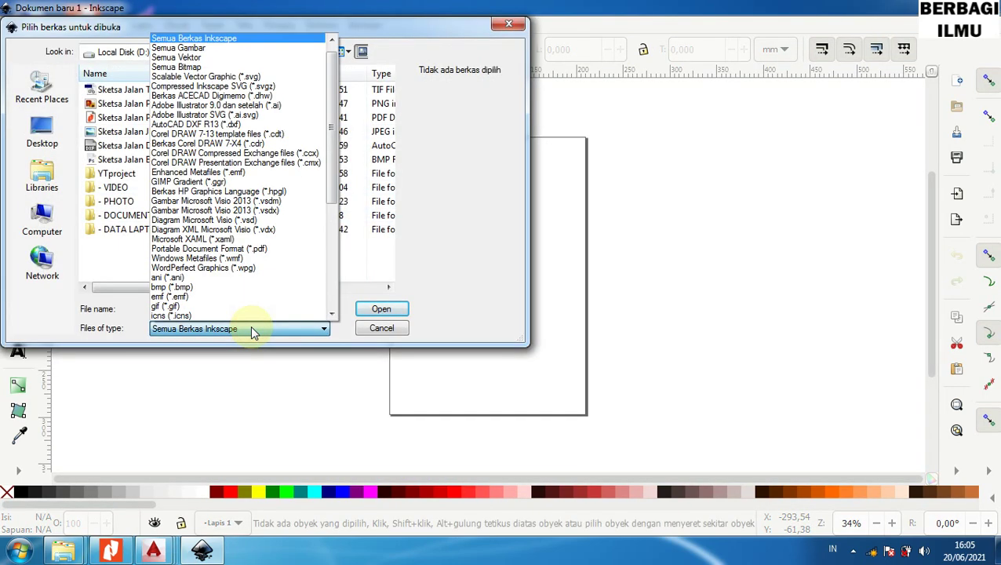
click(251, 329)
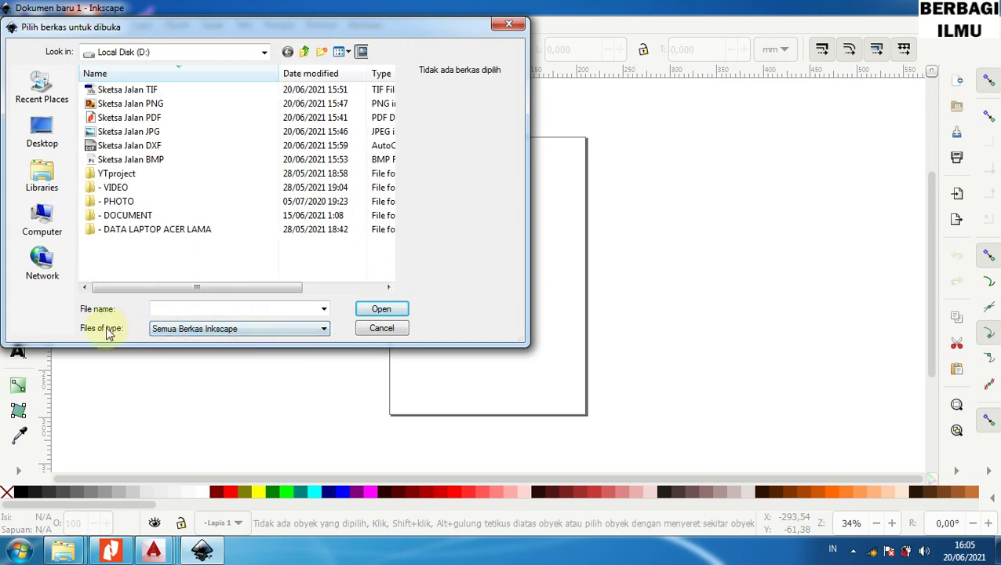
click(167, 327)
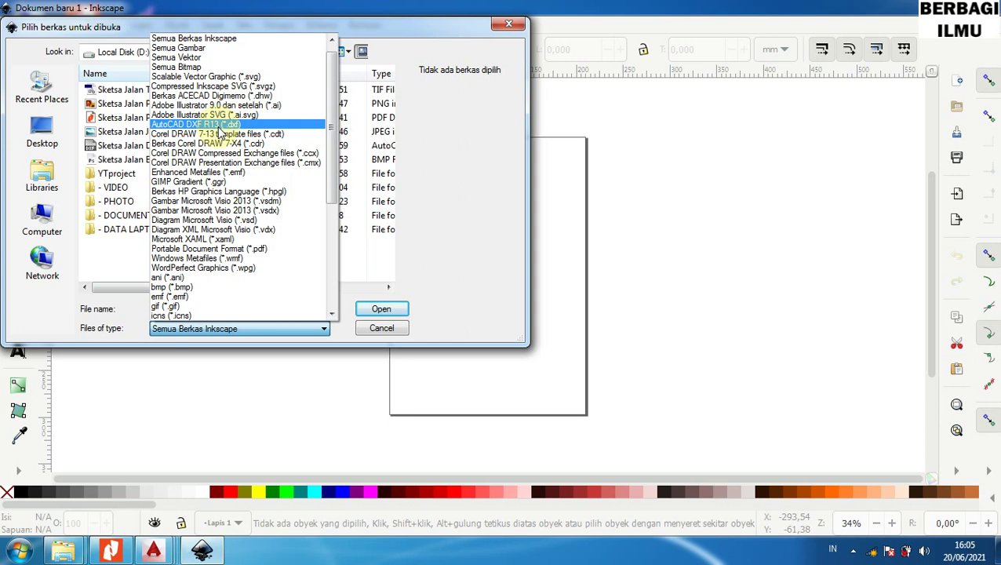
click(471, 199)
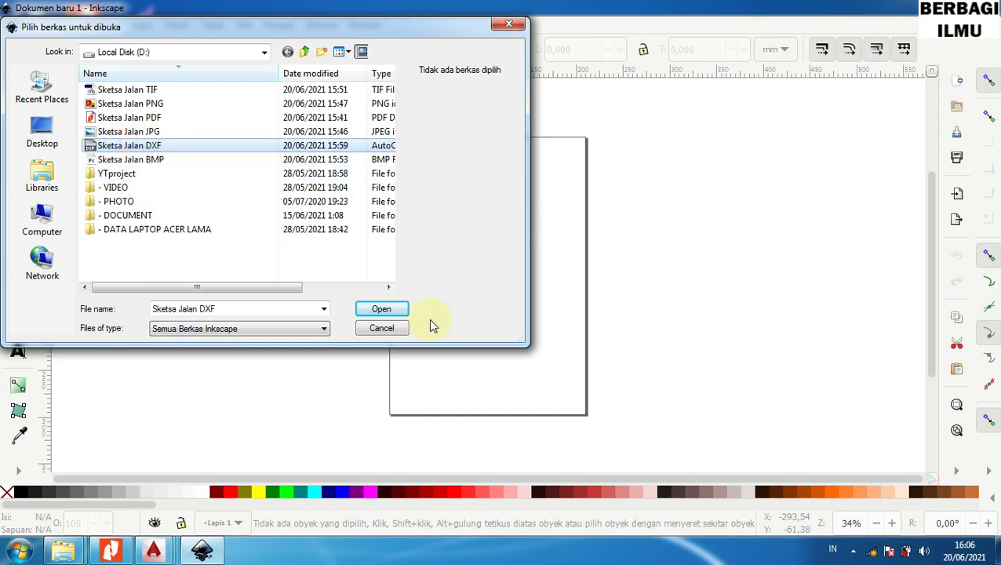
click(385, 311)
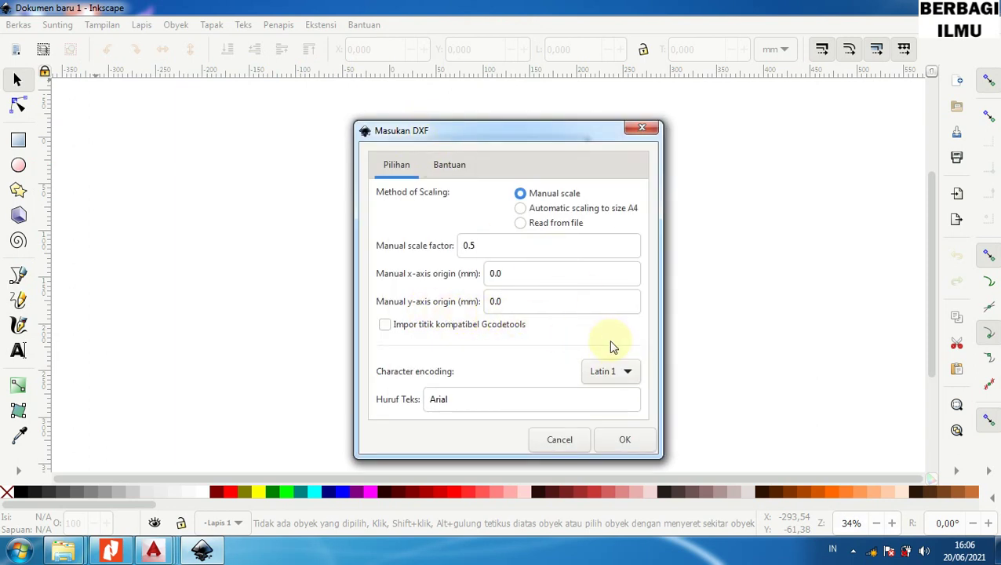
- Keep Latin 1 encoding, choose automatic A4 scaling, then cancel the import and quit Inkscape
click(615, 371)
click(615, 373)
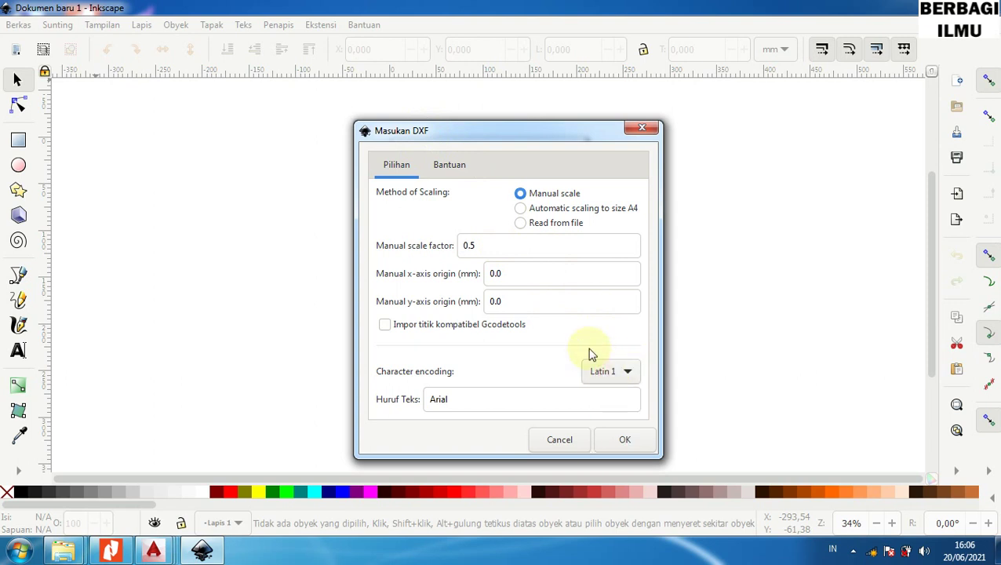
click(520, 208)
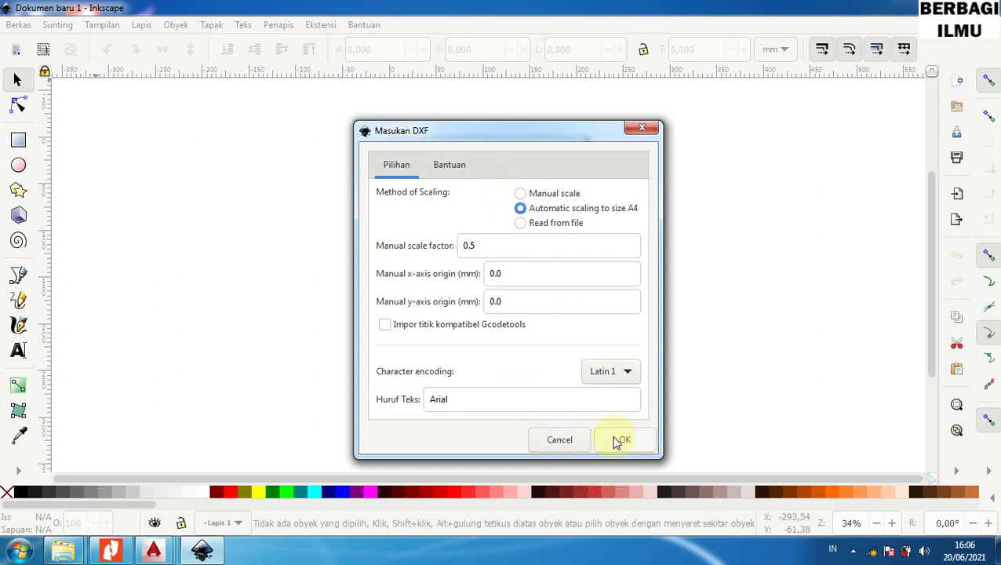
click(640, 129)
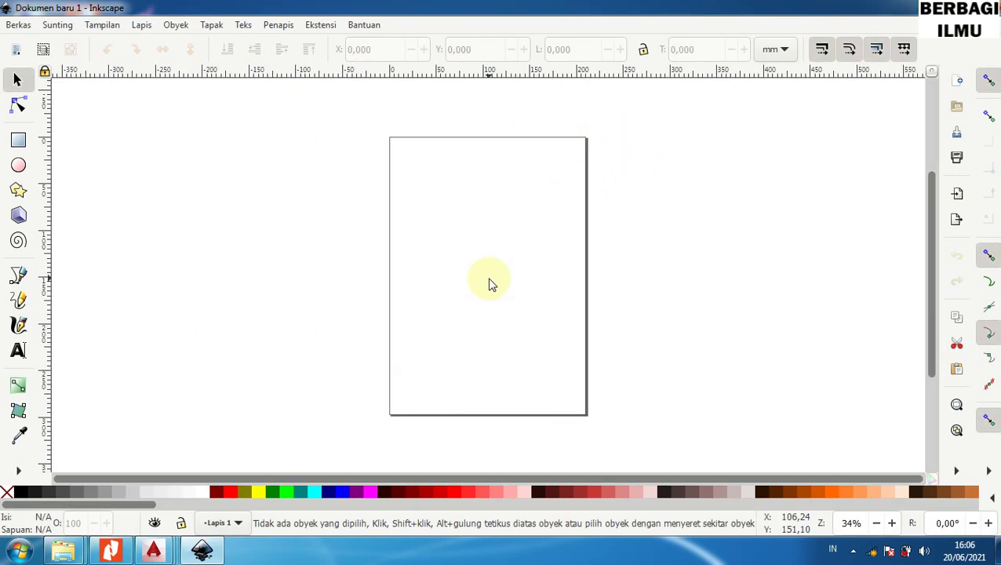
key(ctrl+q)
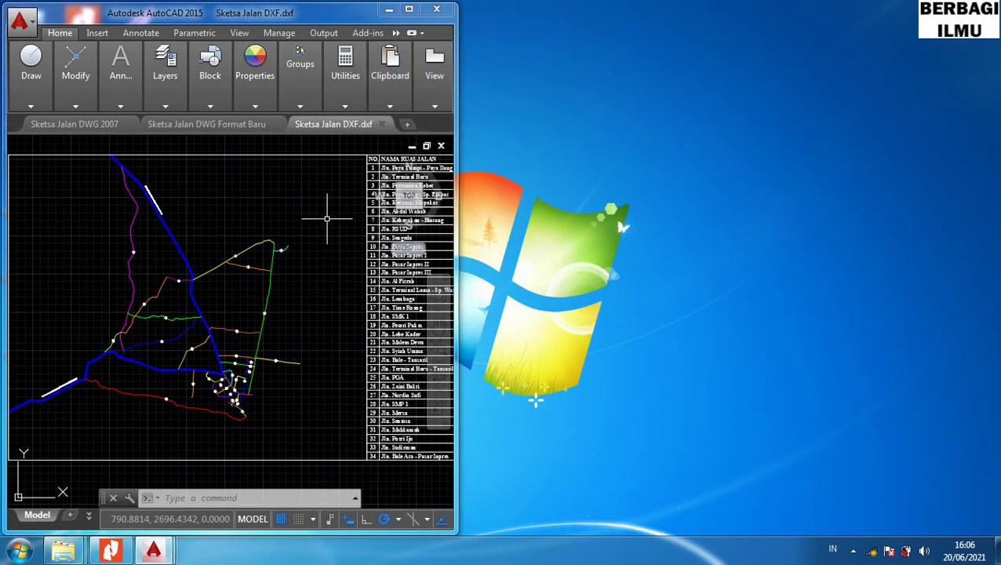
- Maximize the Sketsa Jalan DXF drawing, then minimize AutoCAD to the desktop
click(409, 9)
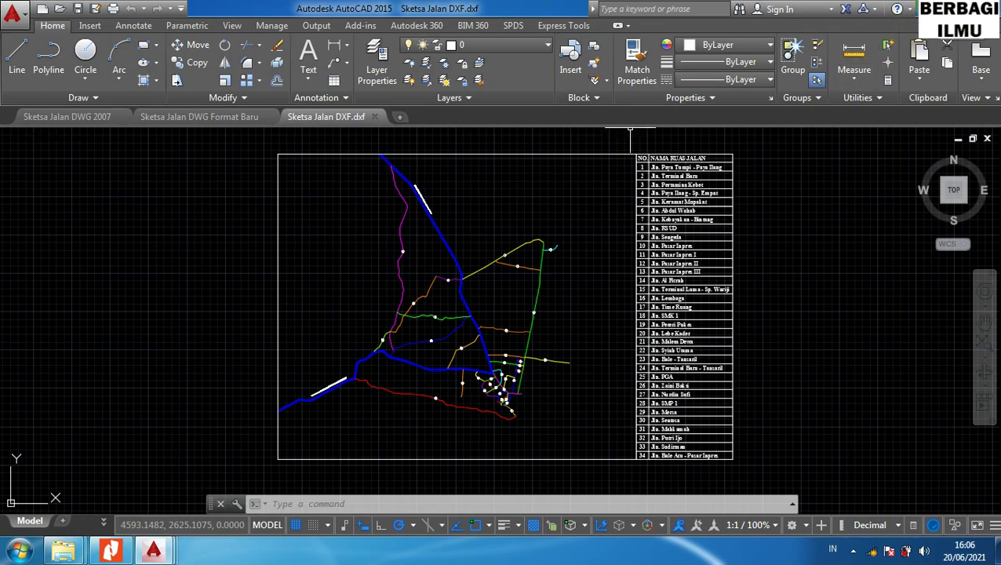
click(949, 8)
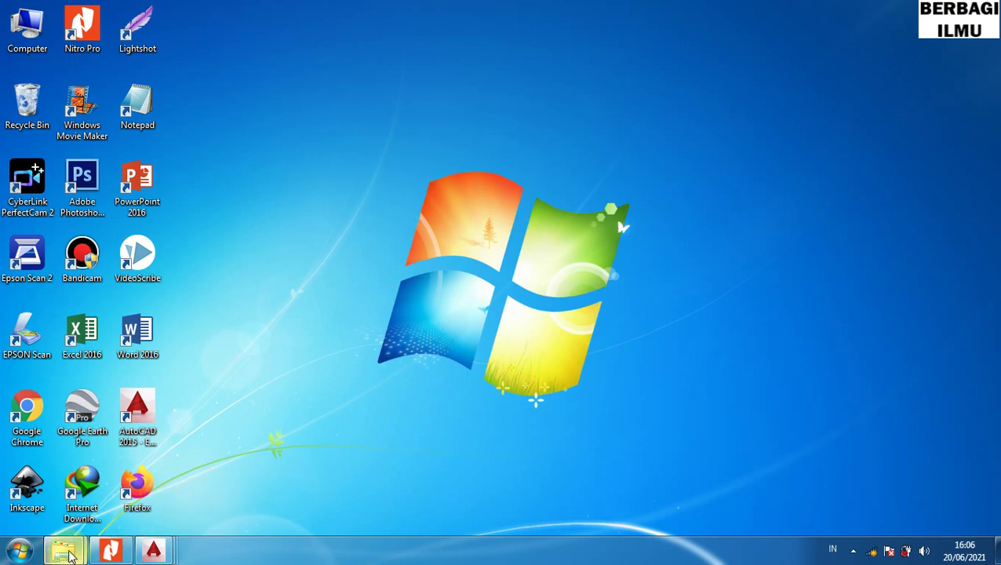
click(69, 553)
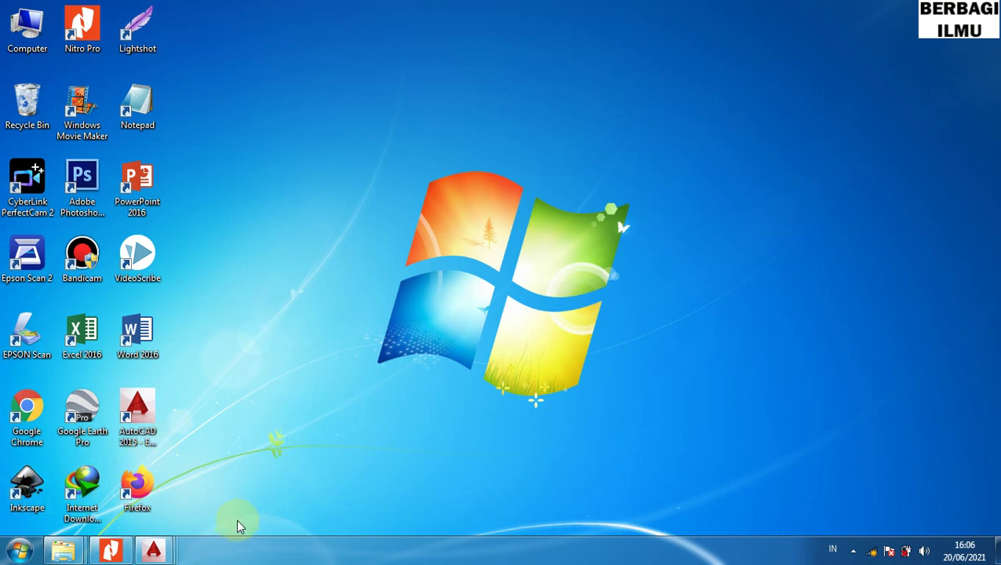
mouse_move(153, 550)
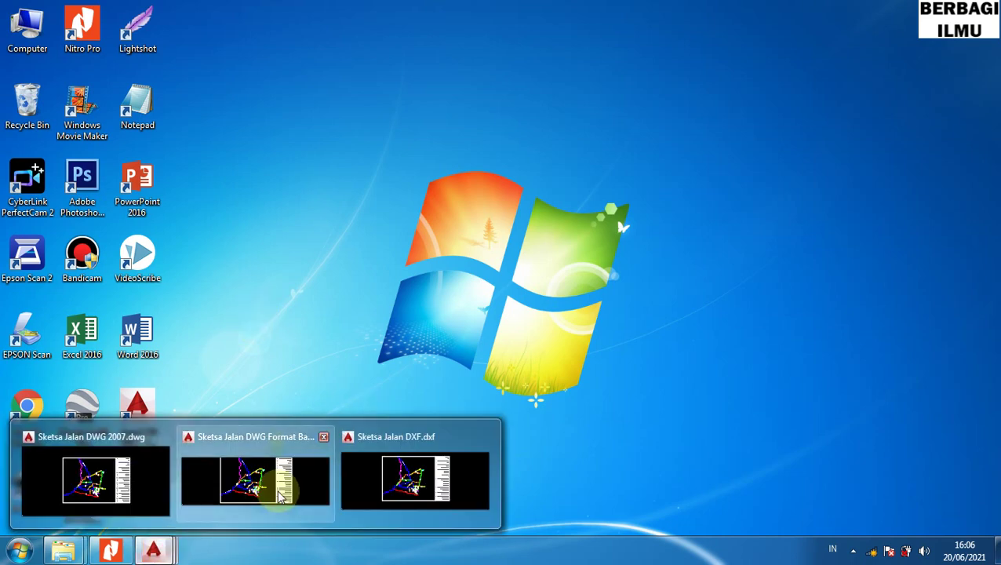
- Show the DWG Format Baru drawing full screen, then exit AutoCAD
click(280, 496)
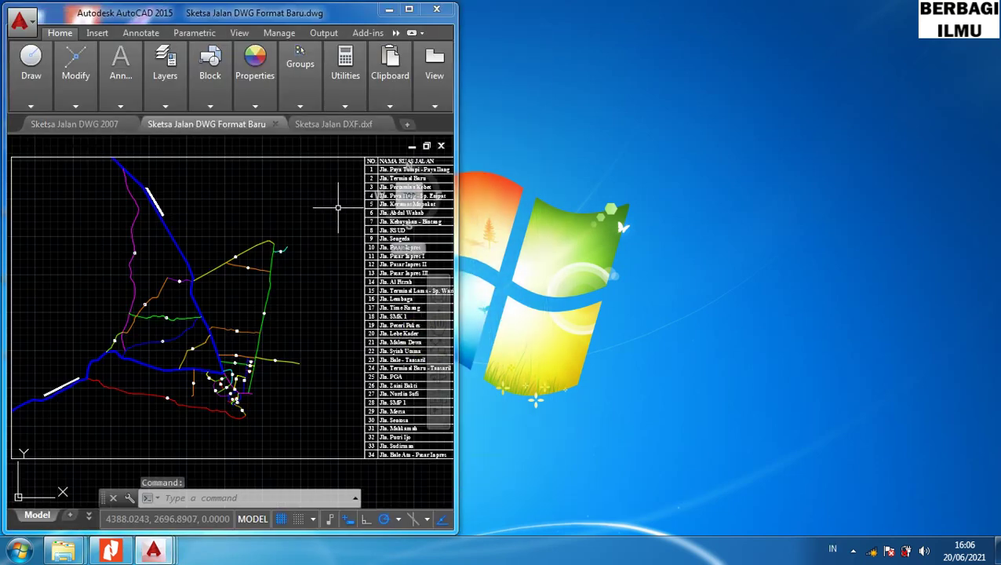
mouse_move(389, 65)
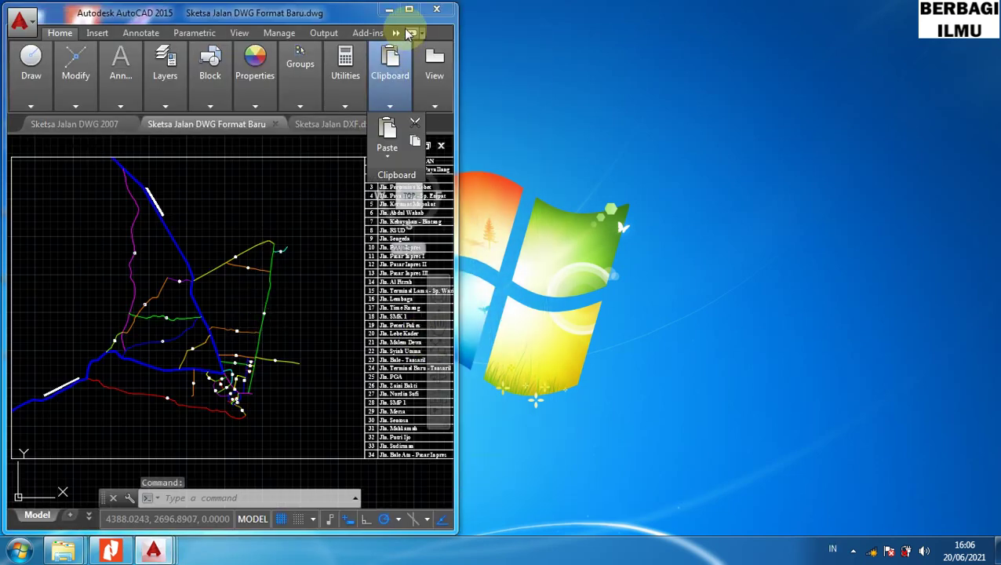
click(409, 9)
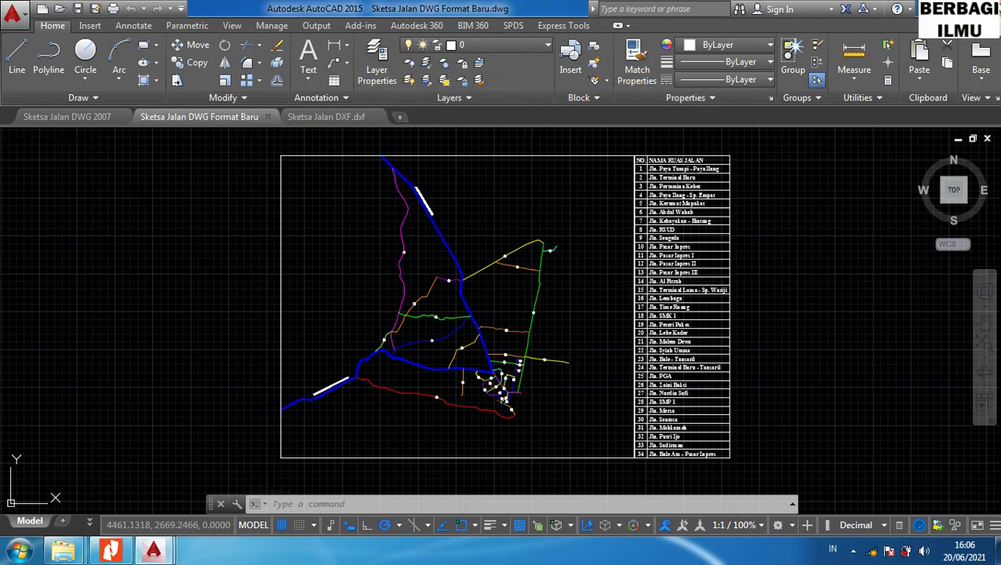
click(990, 9)
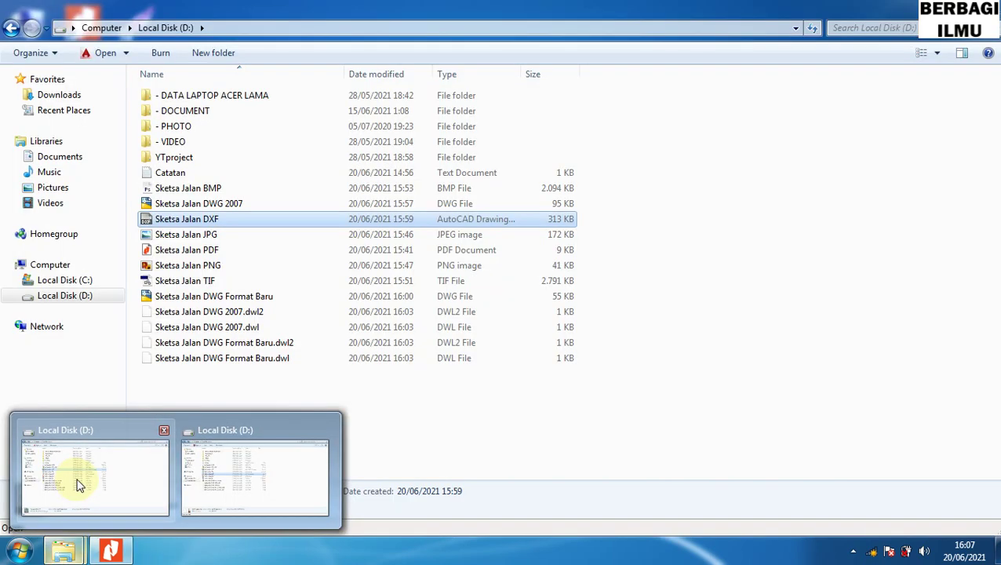
- Review the details of the DWG 2007, DWG Format Baru, DXF, JPG, PDF, PNG and TIF exports on drive D:
click(77, 480)
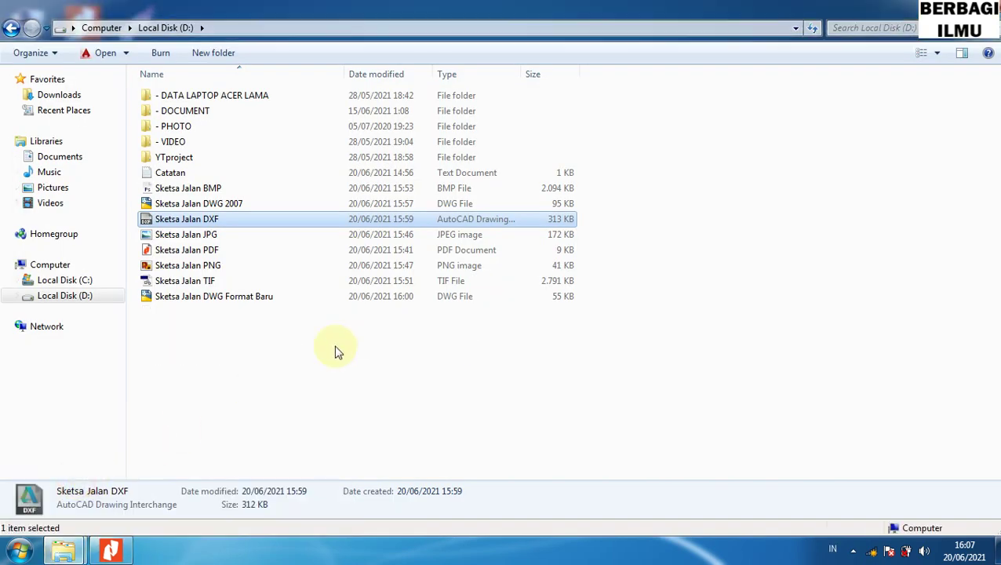
click(202, 204)
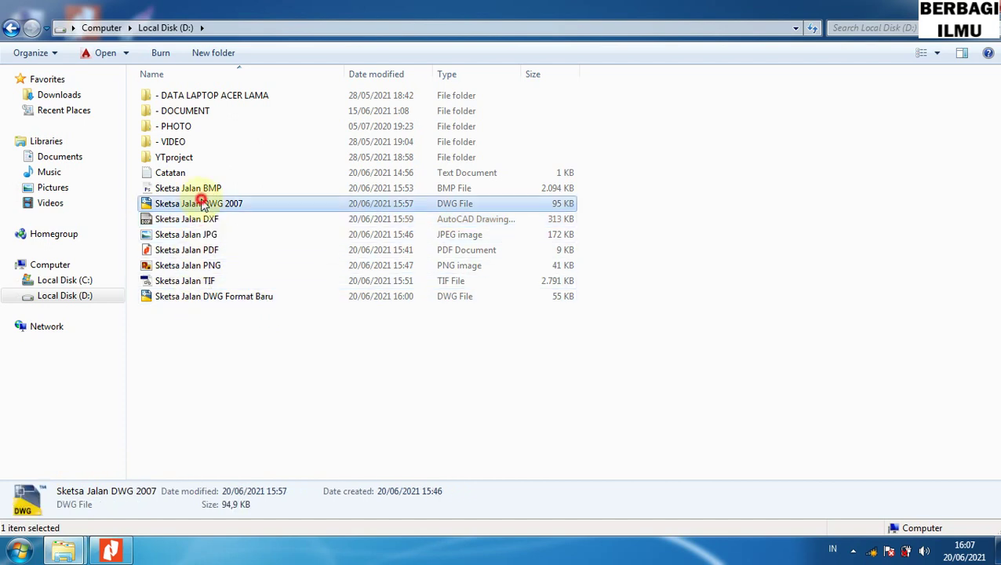
click(189, 298)
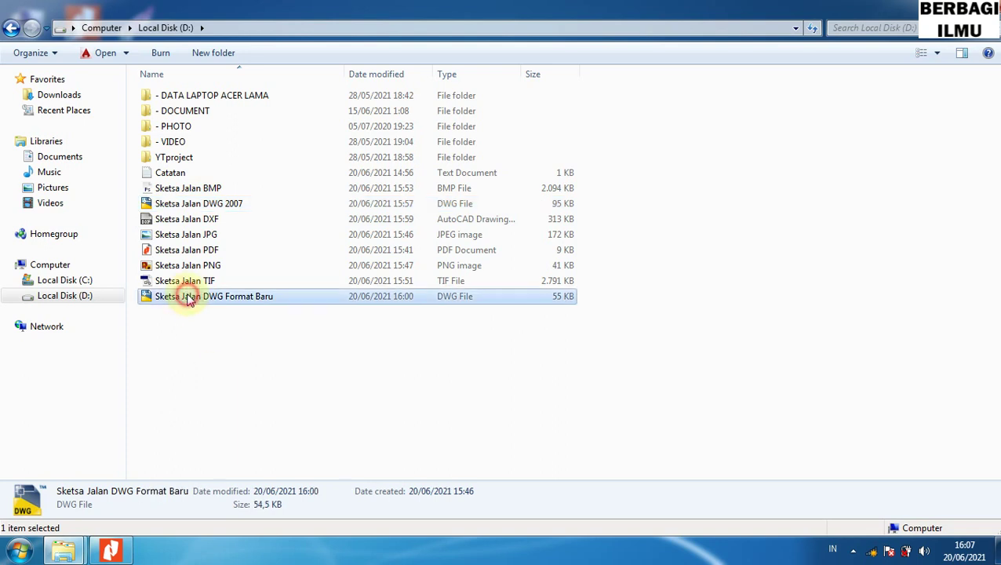
click(188, 223)
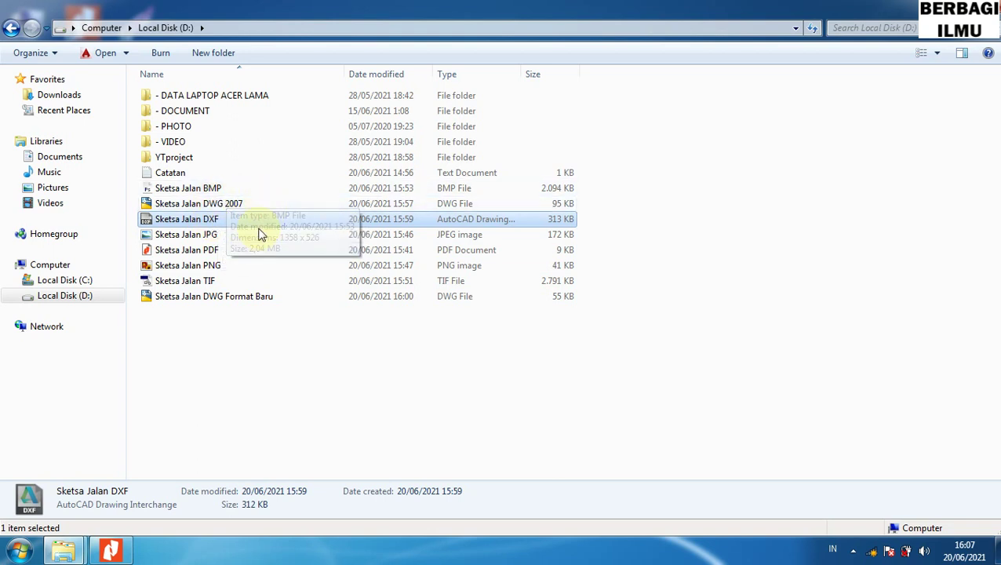
click(218, 236)
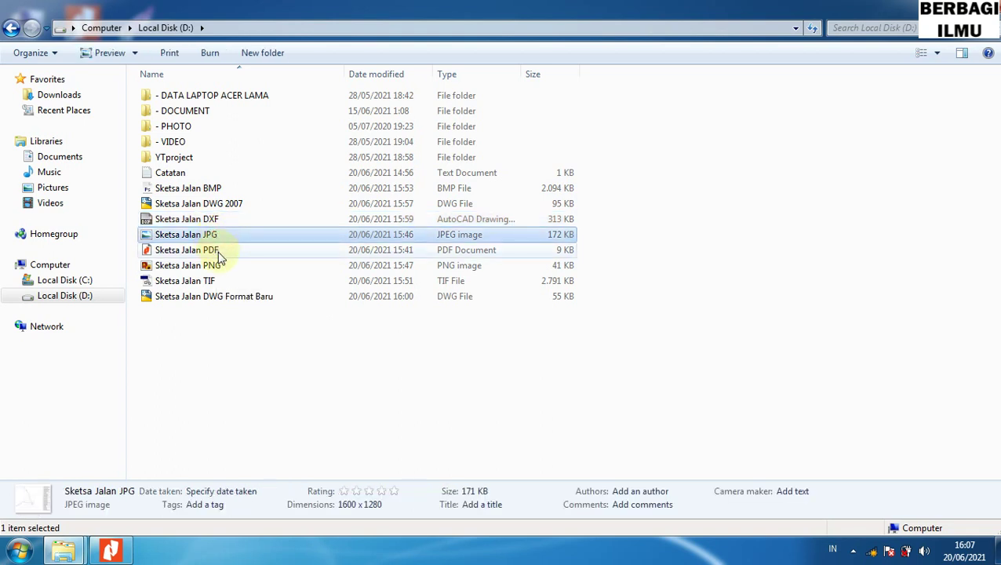
click(221, 258)
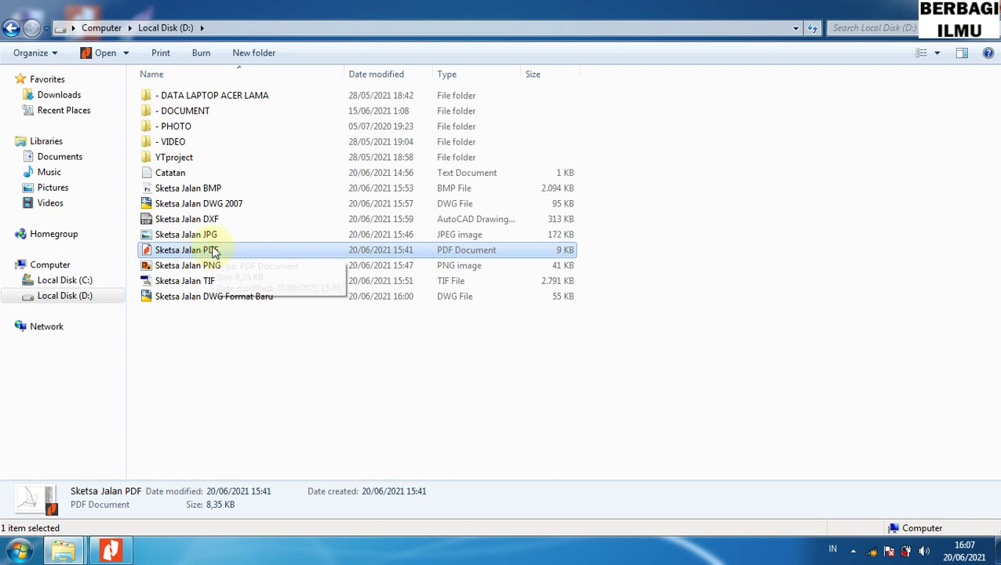
click(203, 238)
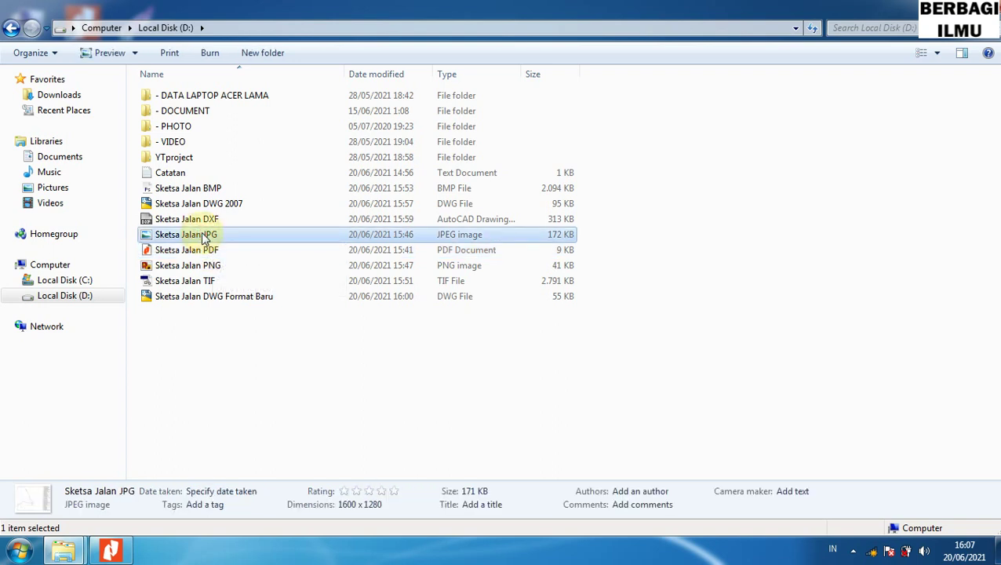
click(198, 189)
click(214, 265)
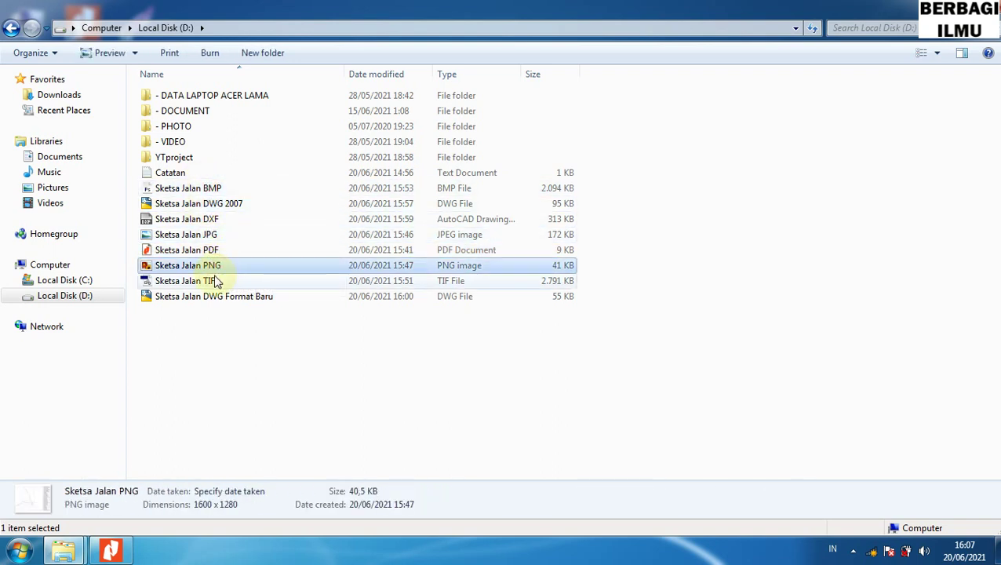
click(217, 282)
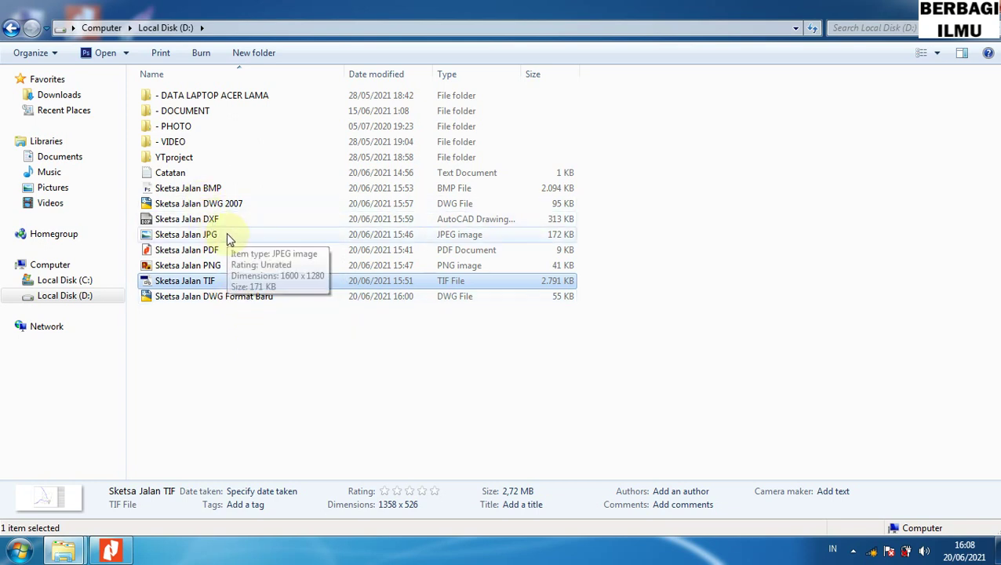
mouse_move(186, 250)
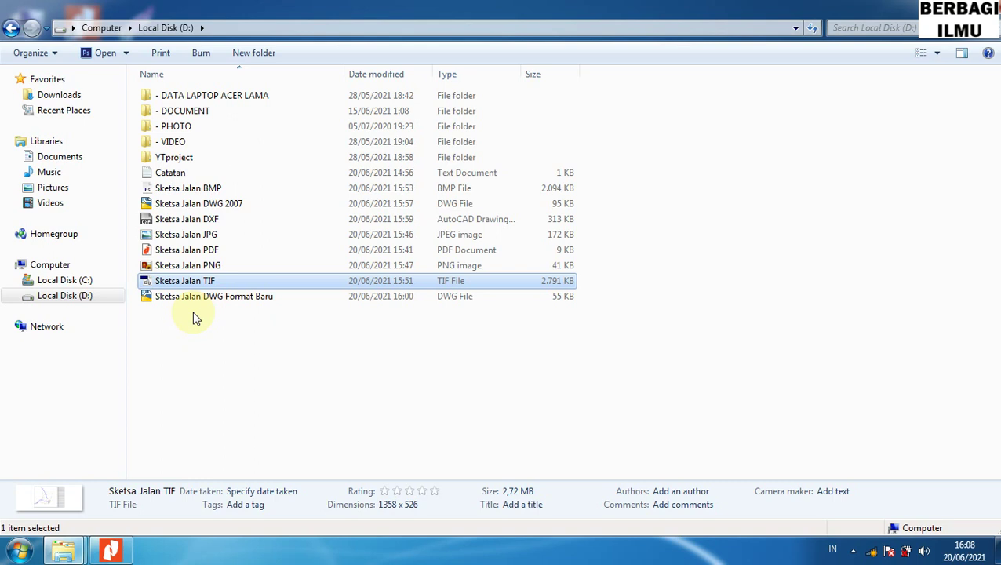
- Check the Sketsa Jalan PDF details, leaving its file name unchanged
click(186, 253)
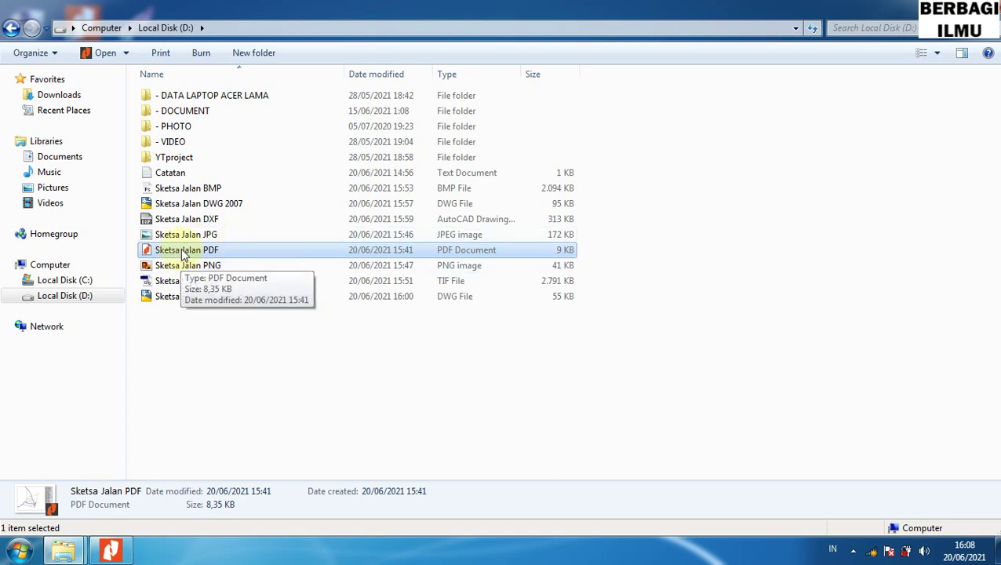
click(182, 253)
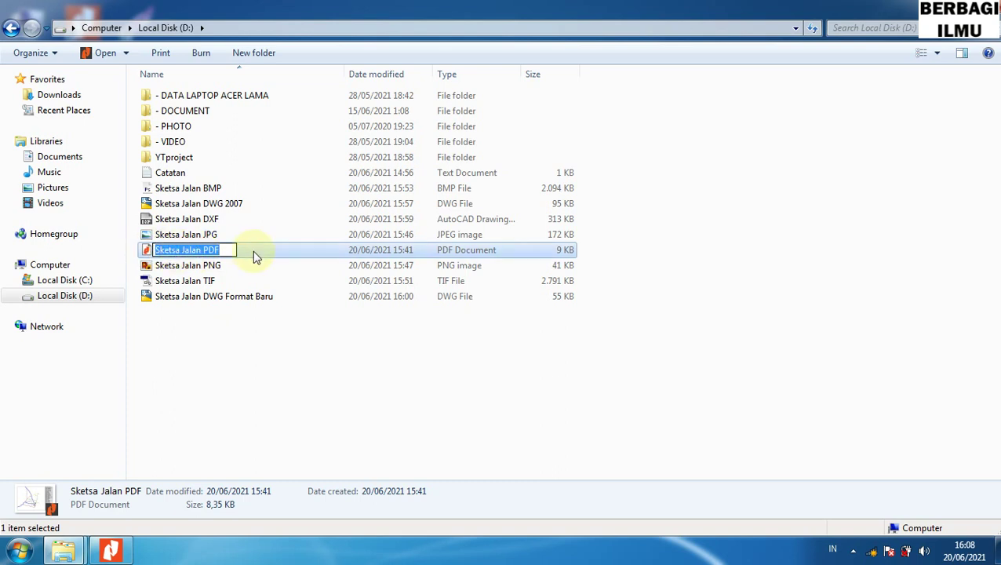
click(374, 257)
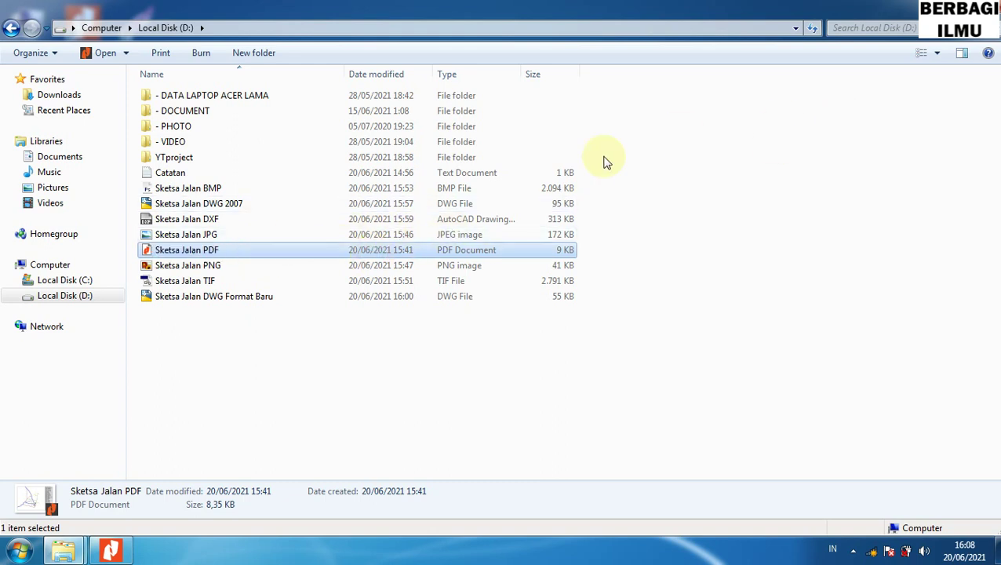
- Check the PNG and BMP file details, then return to the desktop
click(224, 235)
click(221, 267)
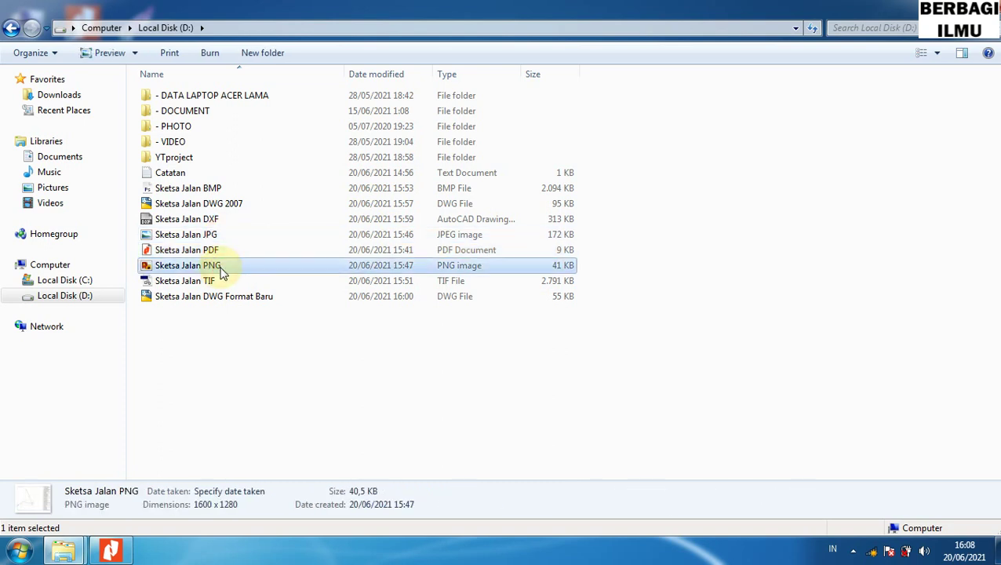
click(247, 190)
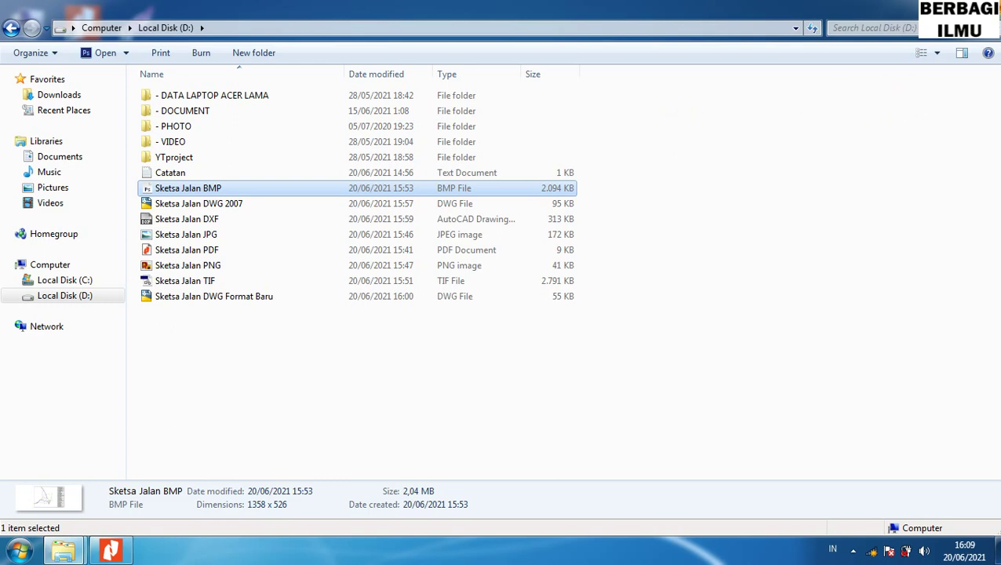
key(super+d)
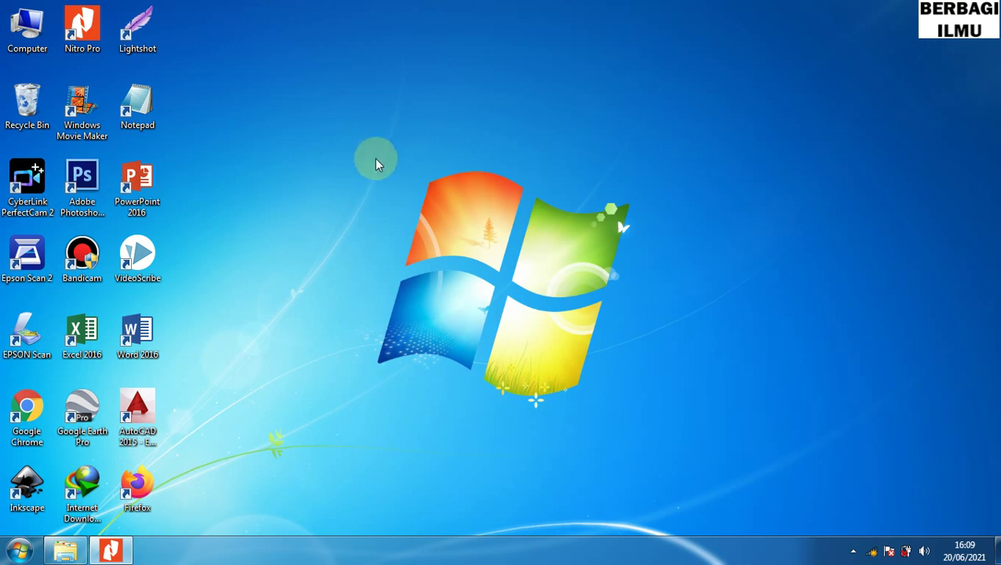